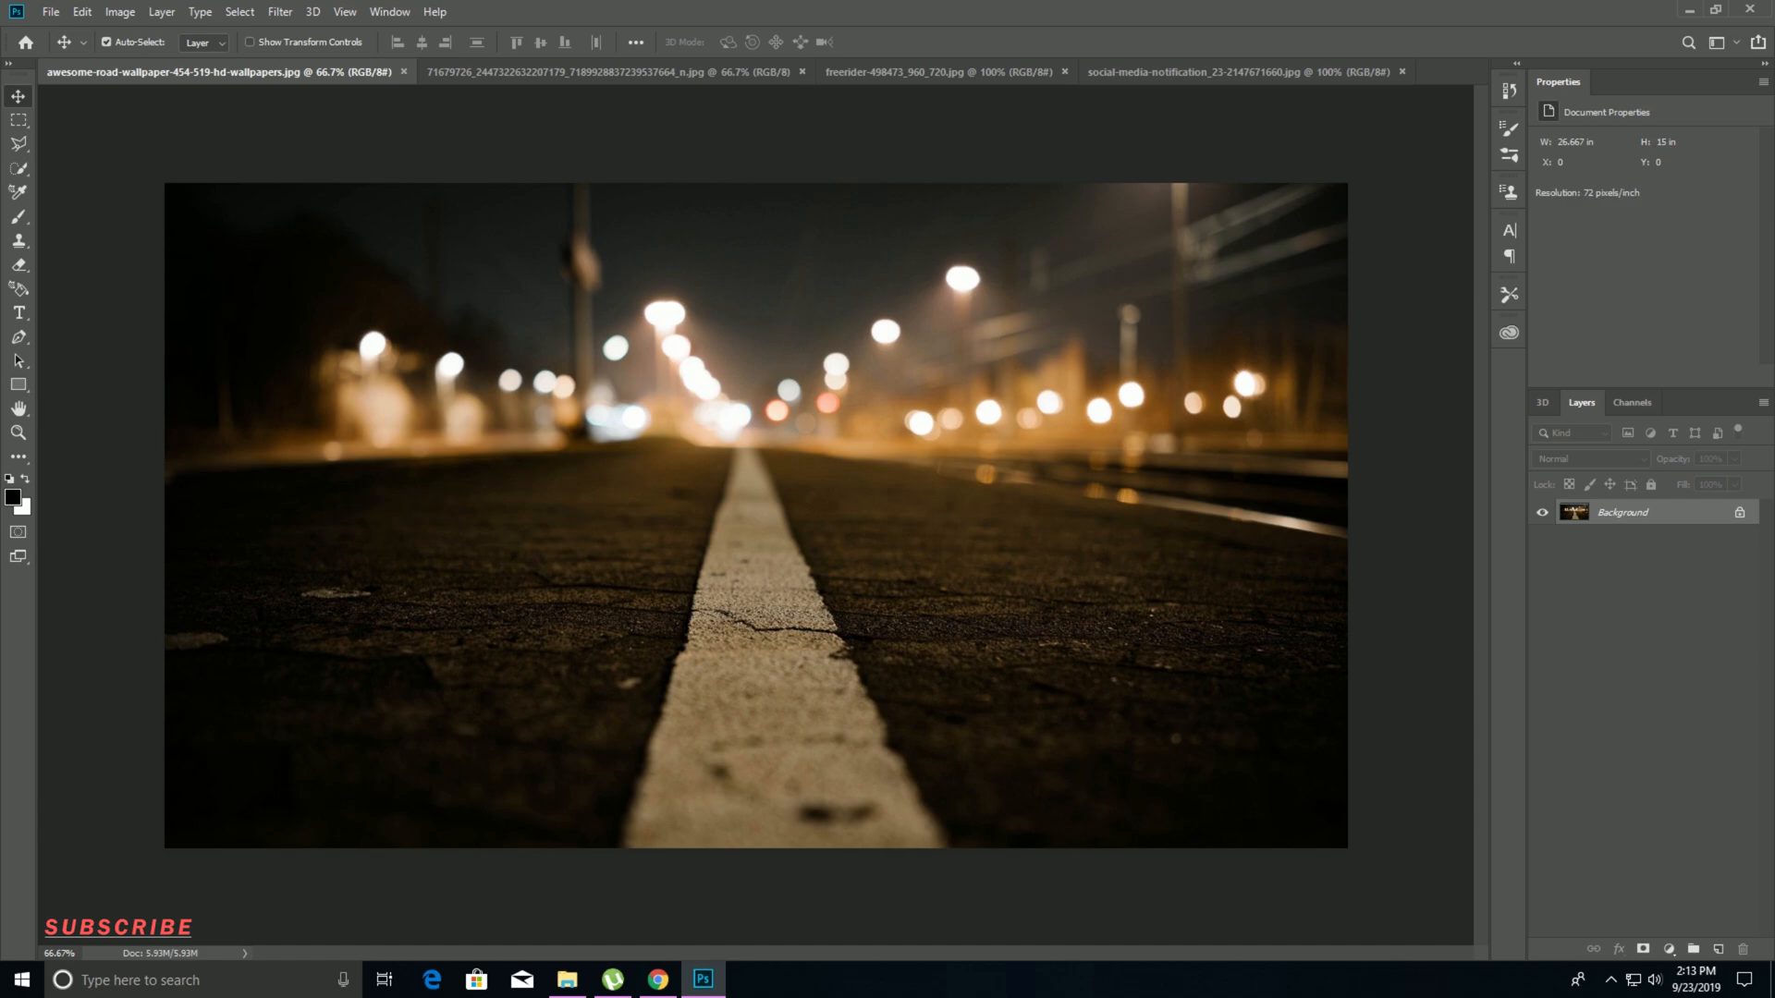
Select the red notification bubble showing 15, 65 and 99 in the social media notification image with Quick Selection.
click(608, 71)
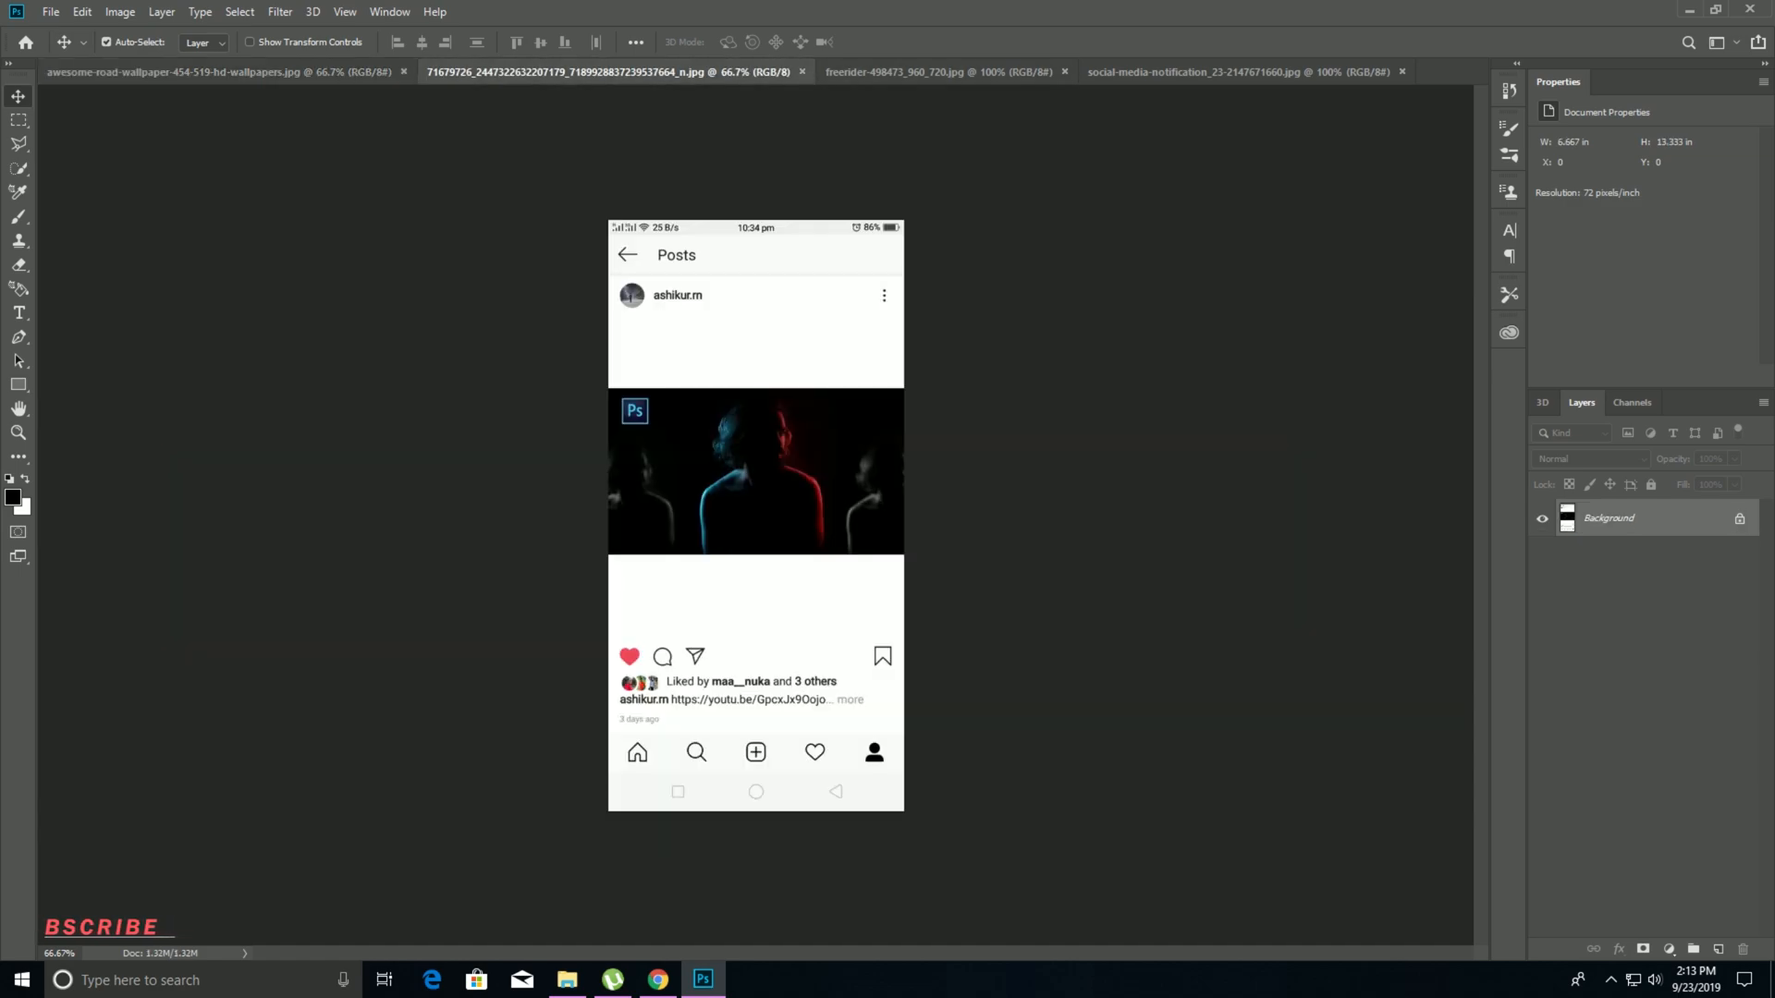
click(1238, 71)
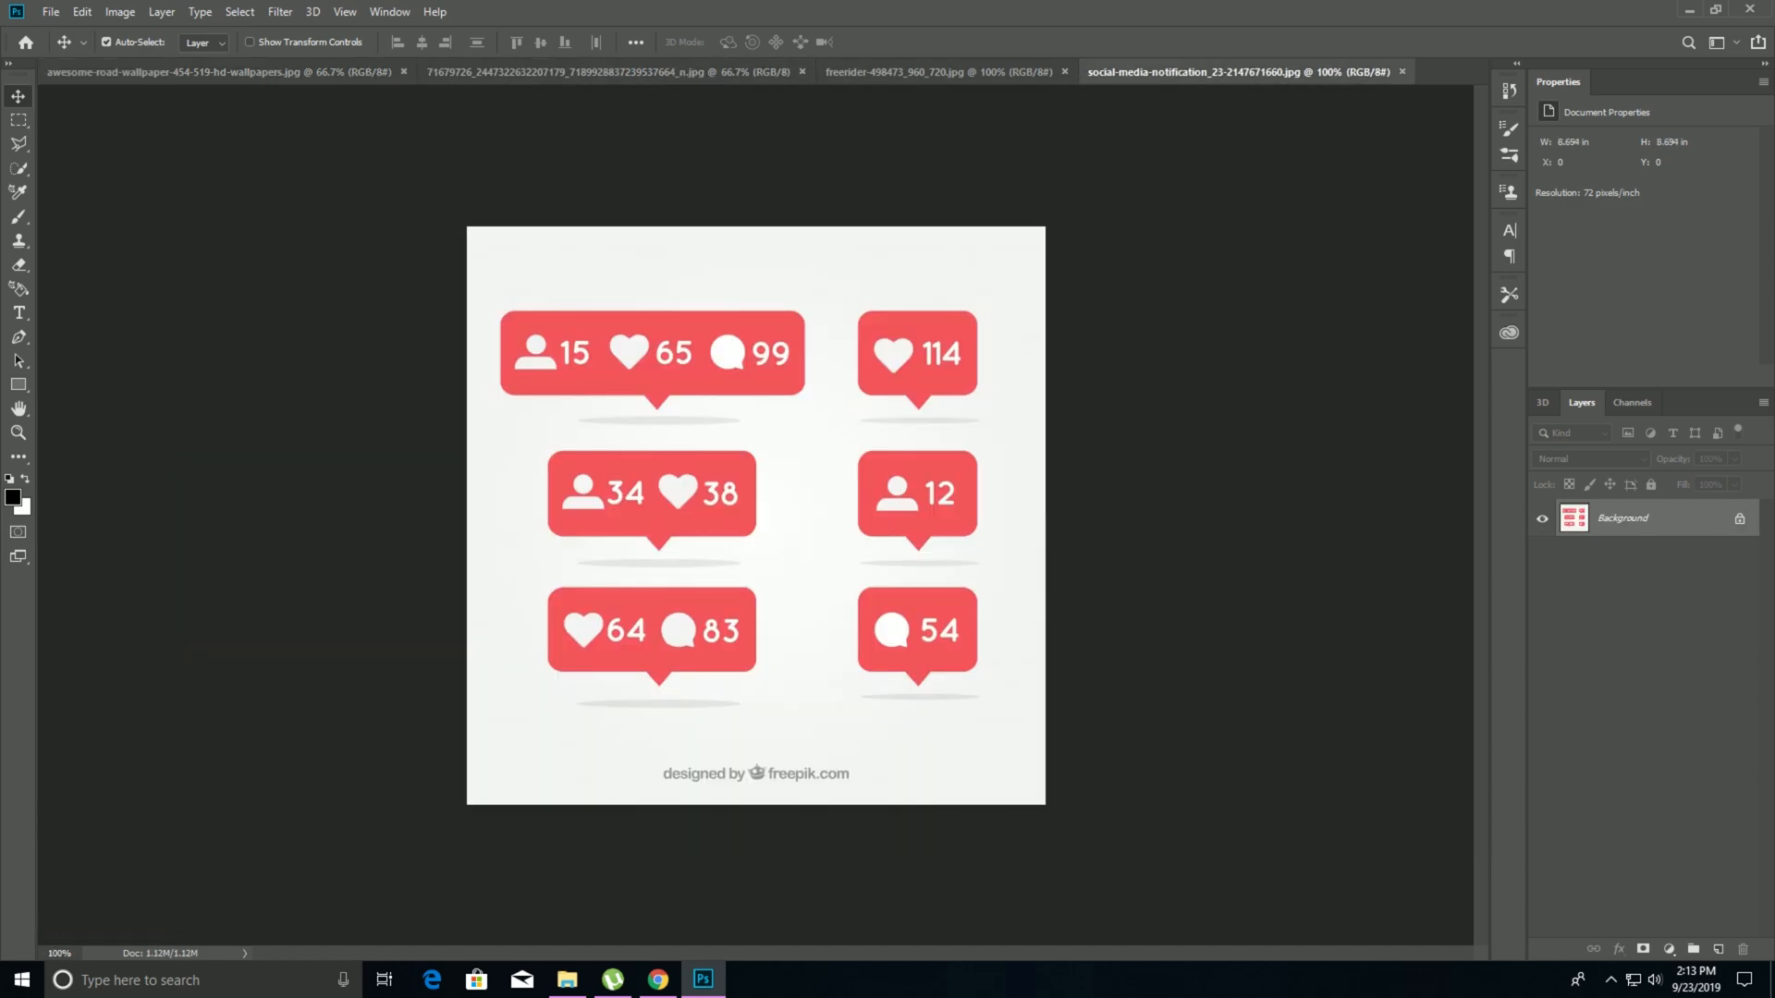
key(w)
drag(575, 354, 781, 354)
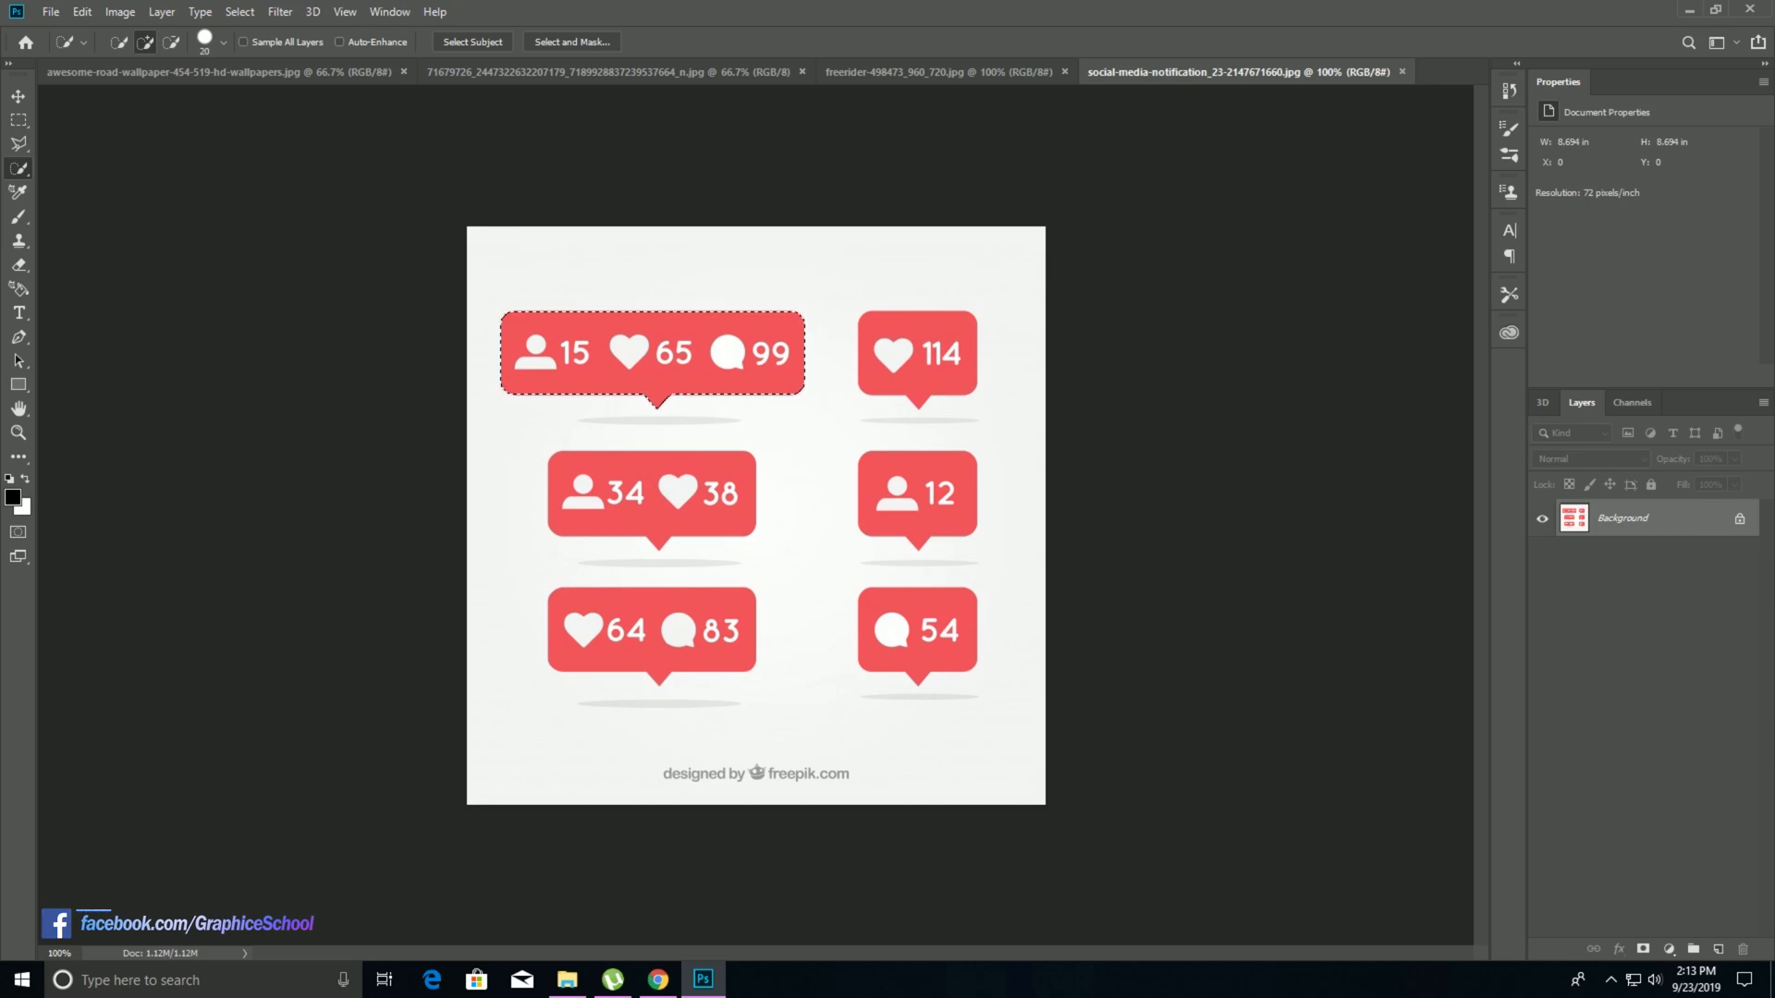
Copy the selected notification bubble into the Instagram post screenshot document.
key(v)
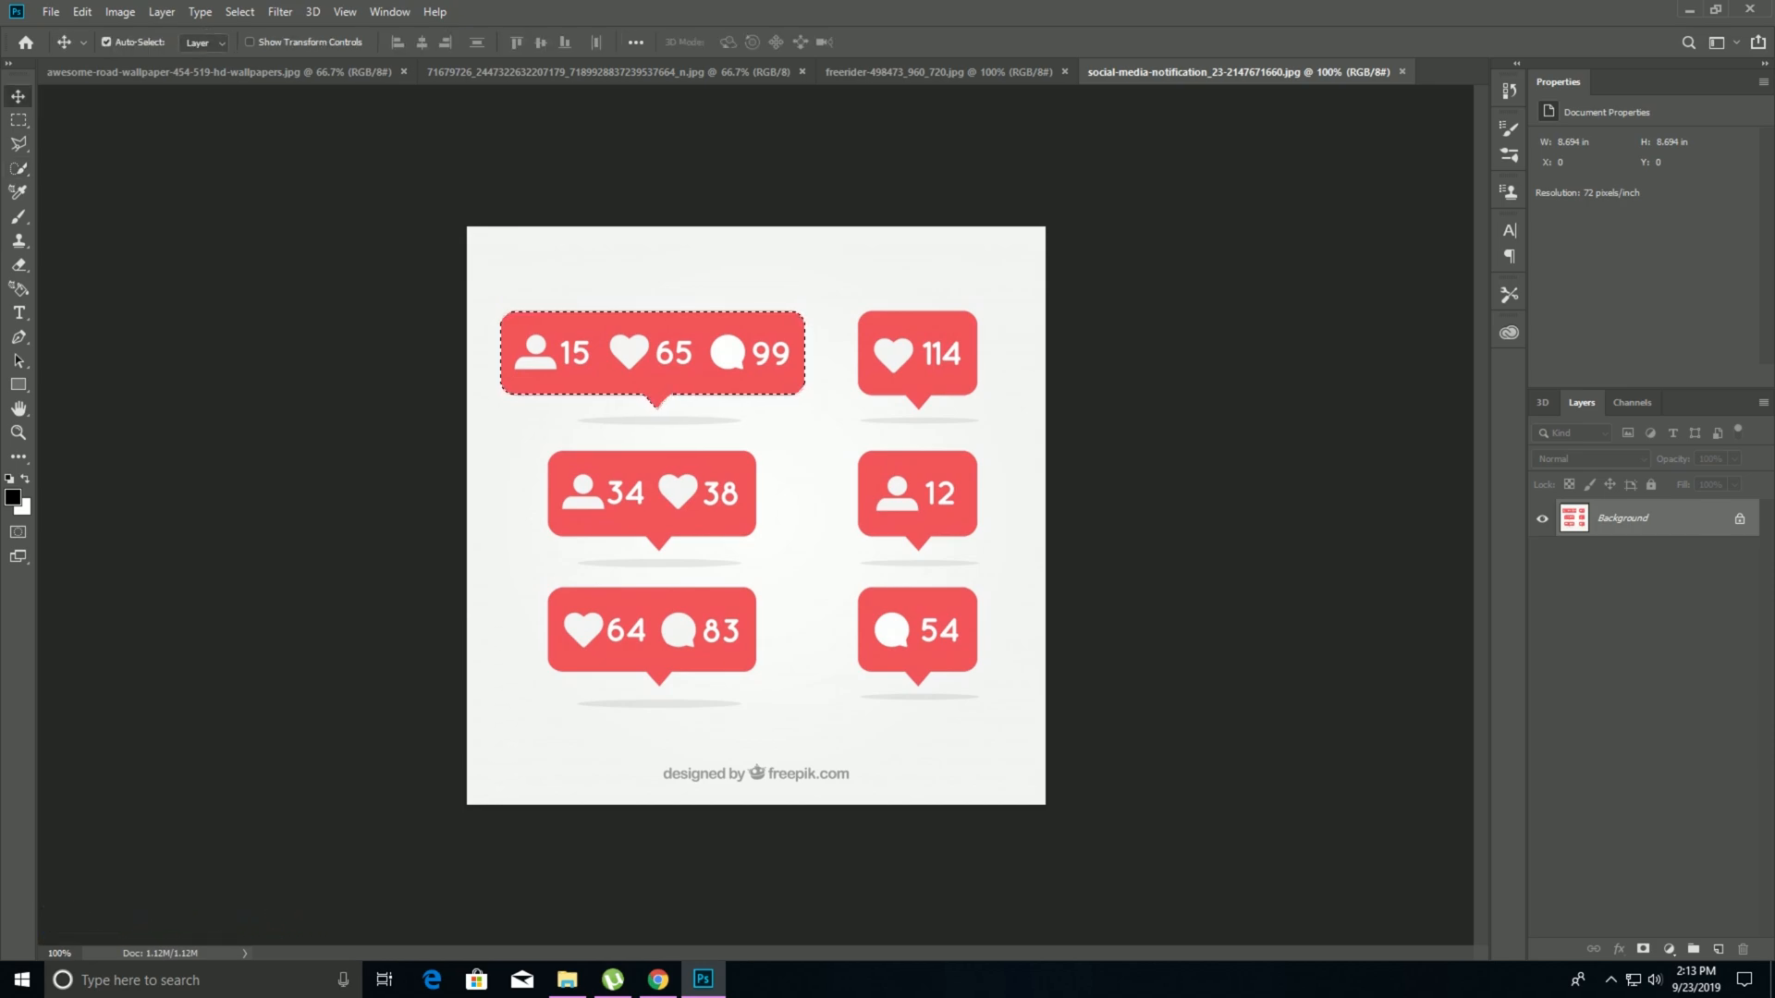
drag(658, 402, 259, 129)
drag(278, 62, 753, 546)
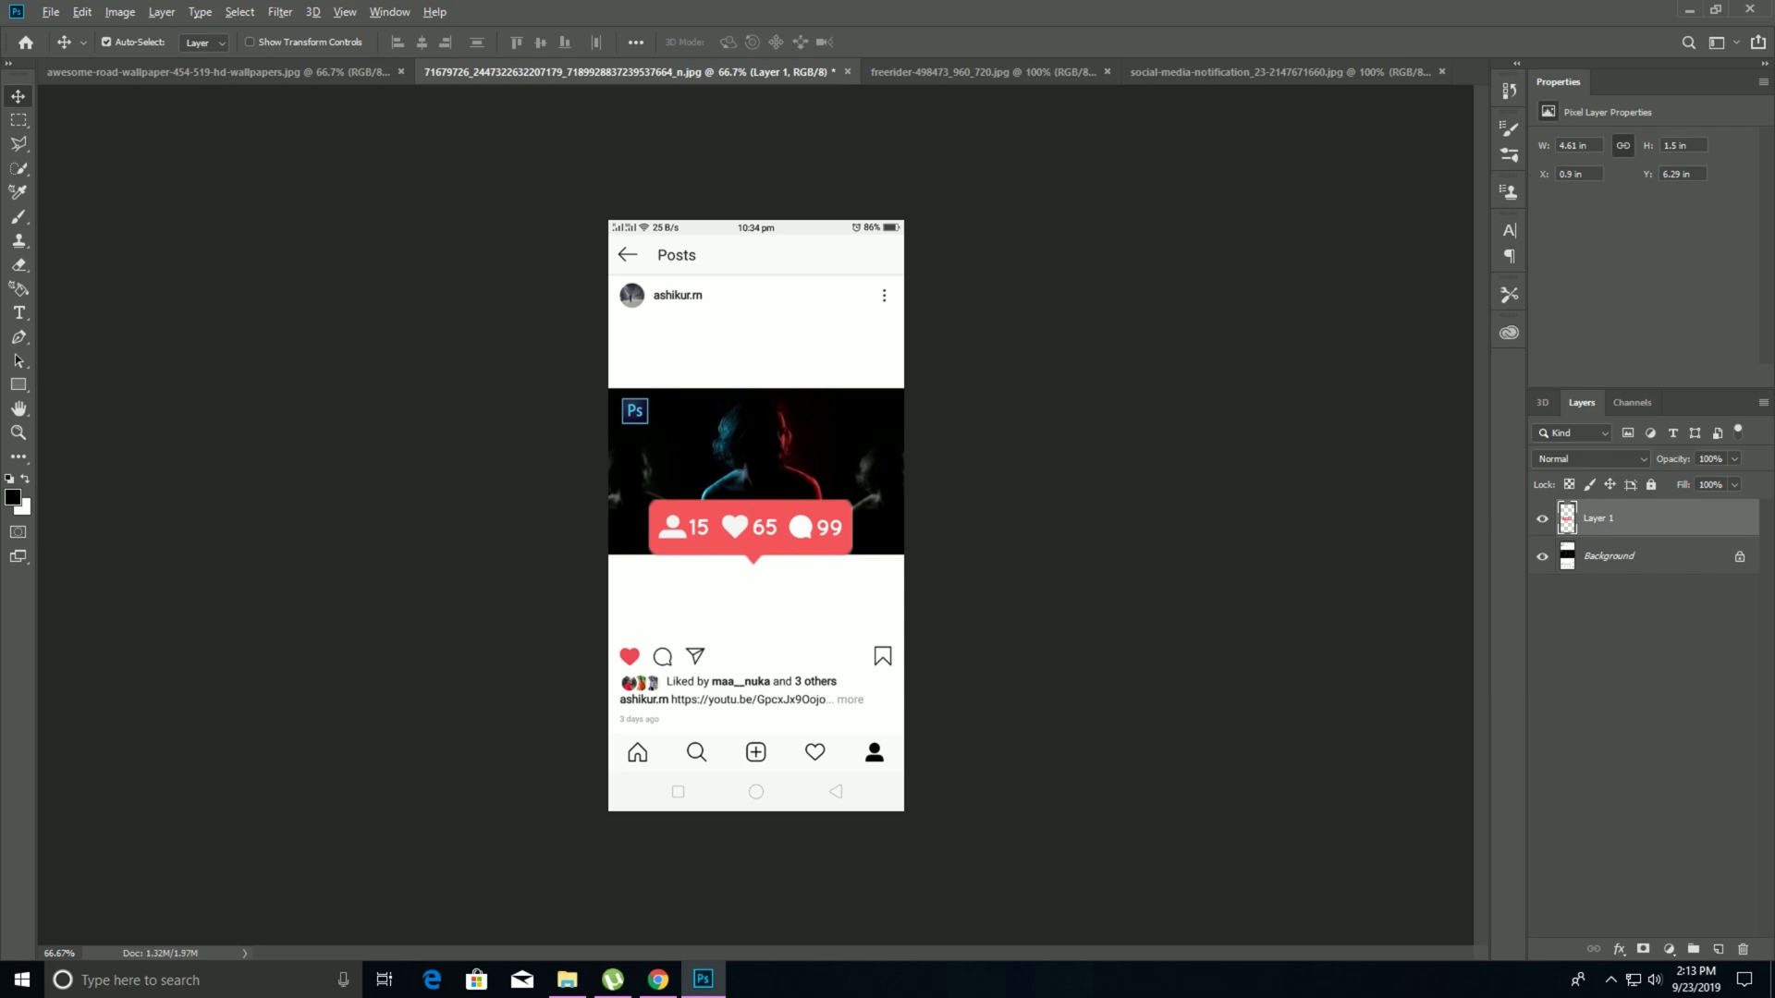
Scale the notification bubble to about 62.5% and place its pointer just above the heart icon in the post's bottom navigation bar.
scroll(756, 515, up, 3)
drag(799, 519, 901, 762)
key(ctrl+t)
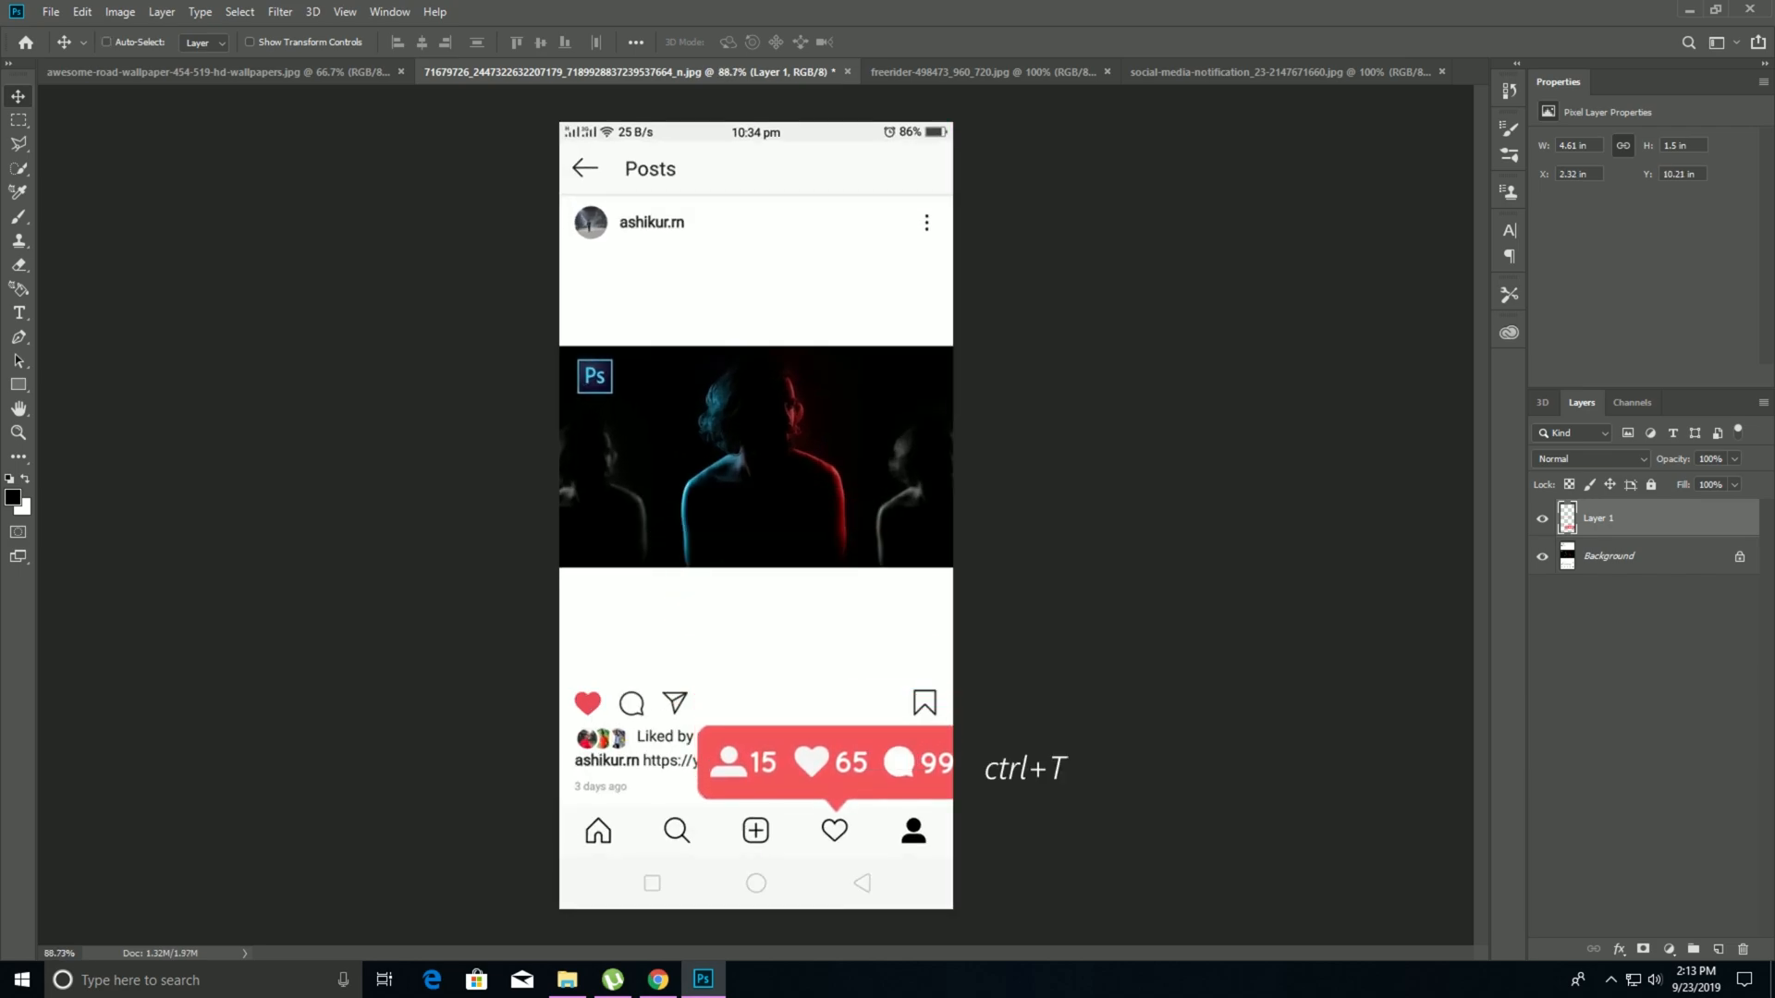
drag(698, 725, 832, 785)
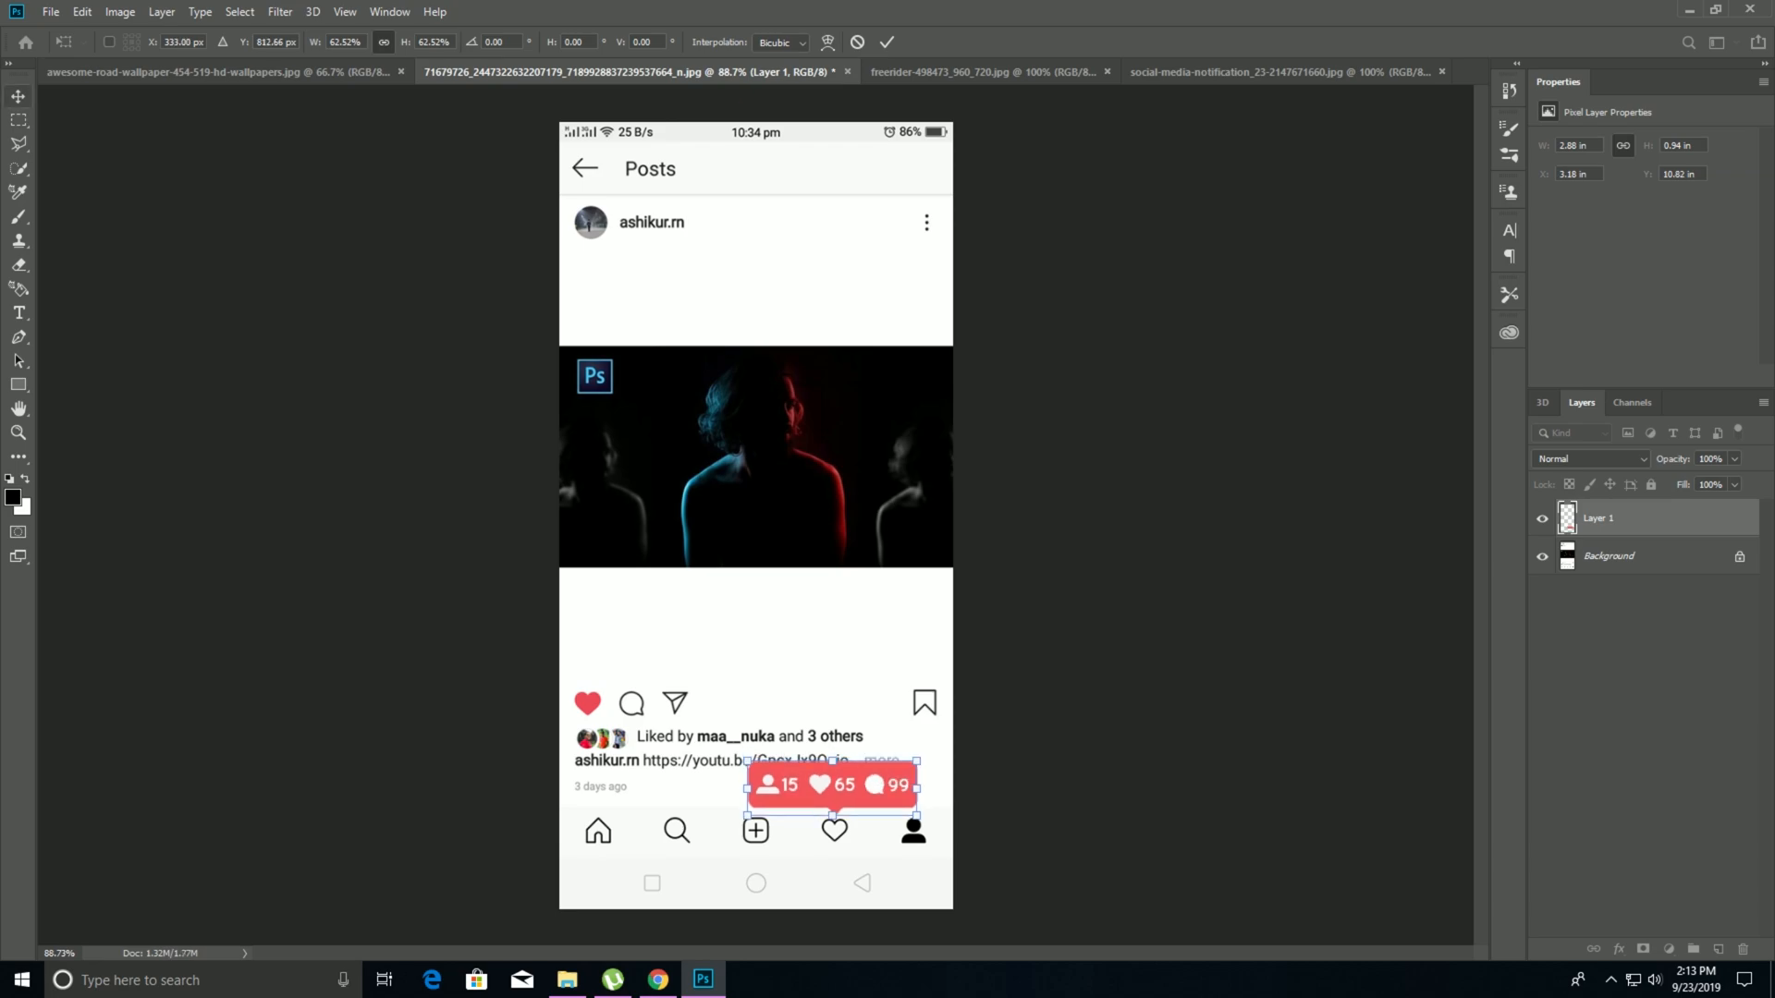
key(Return)
key(Down)
key(Down)
key(Right)
key(Left)
key(Left)
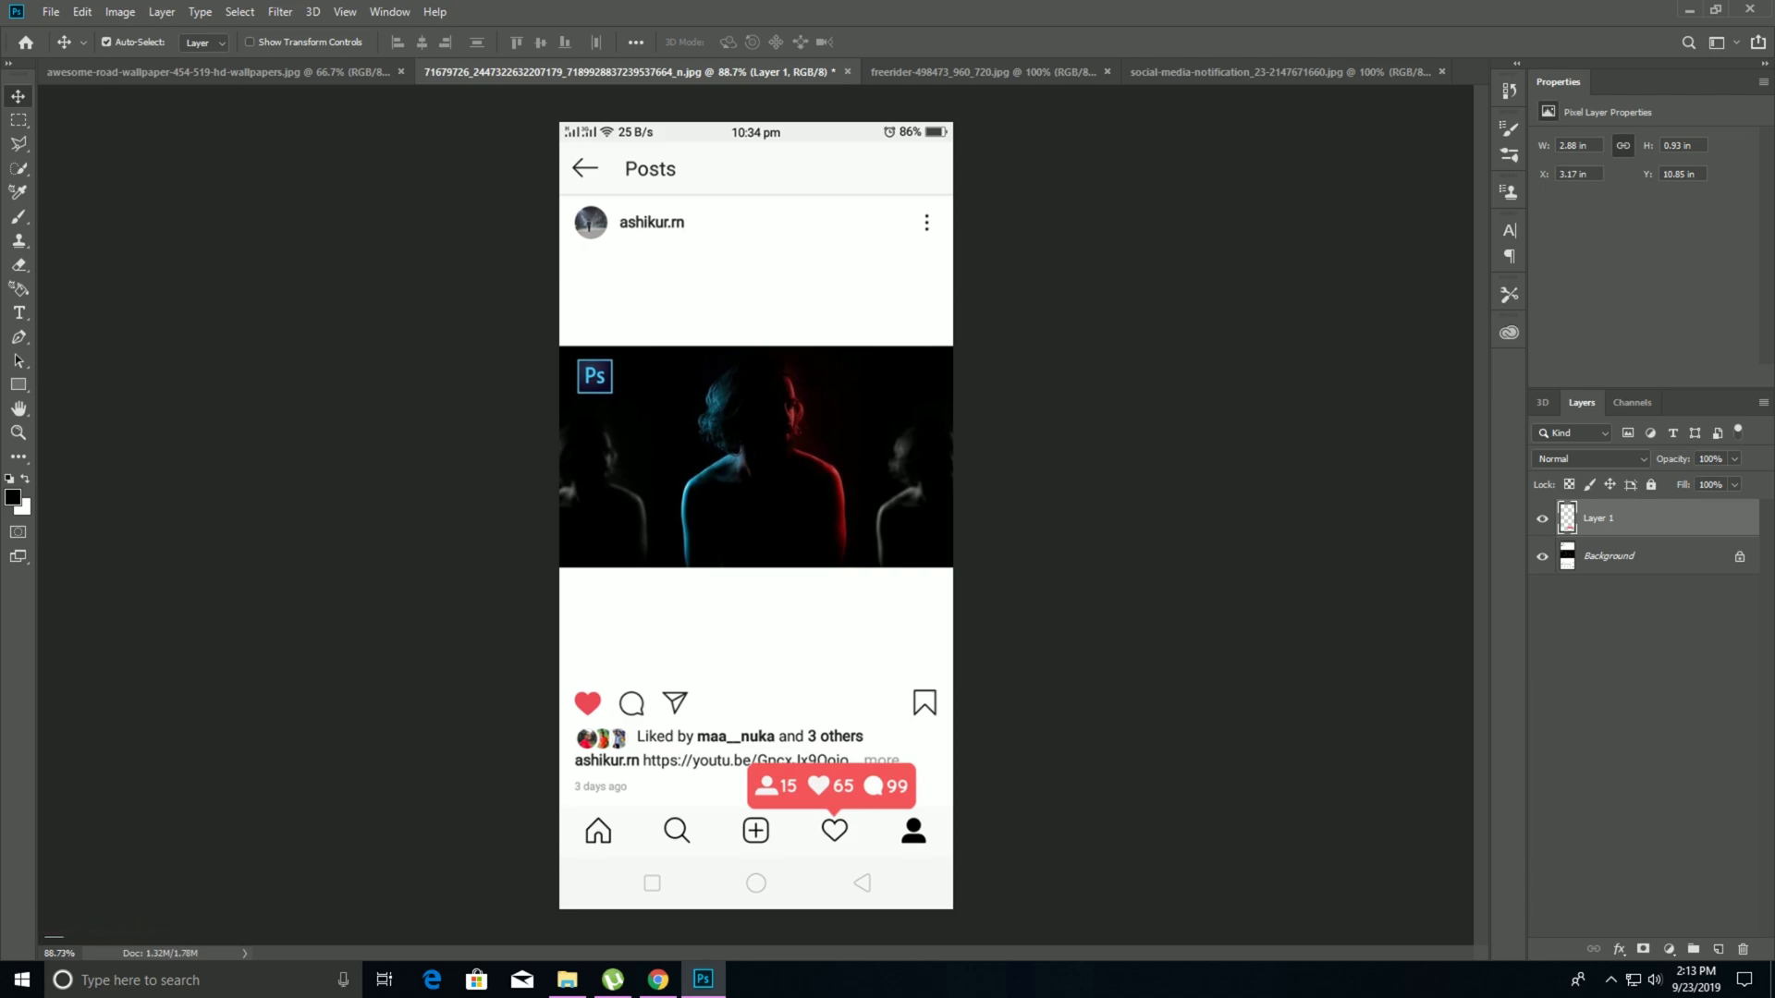
Unlock the screenshot's background layer and merge it with the notification bubble layer.
click(1739, 556)
click(1643, 647)
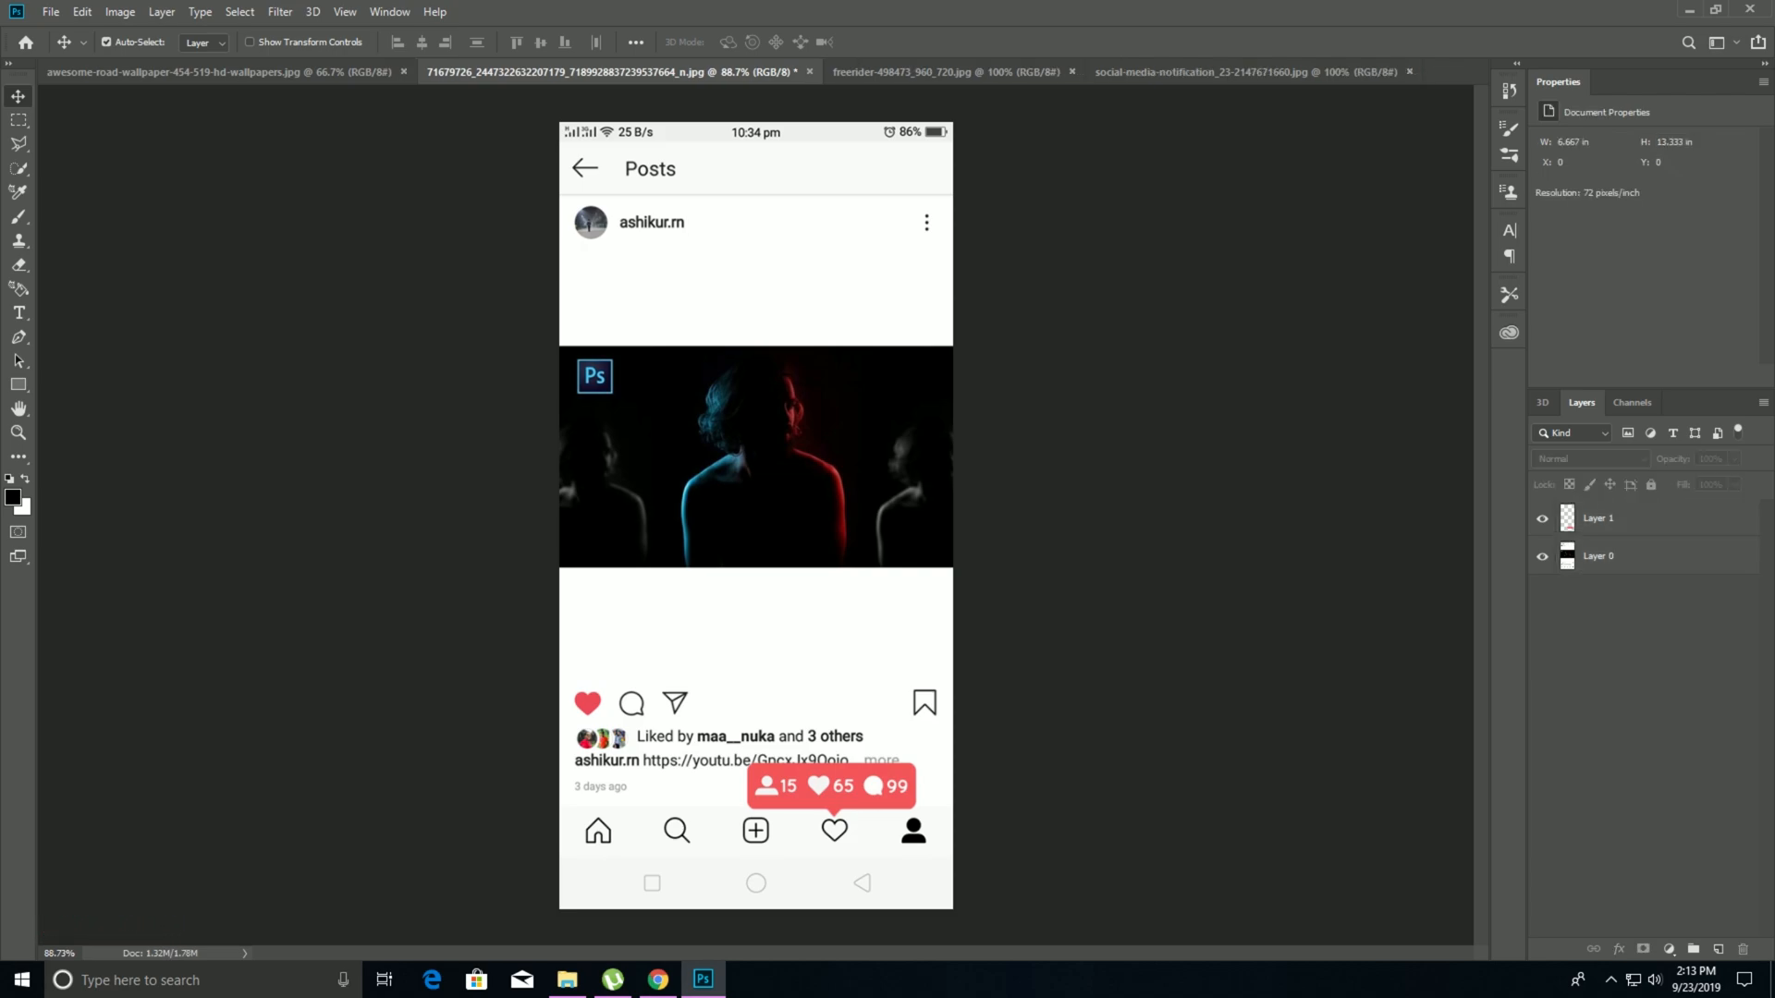
click(1642, 556)
shift+click(1643, 517)
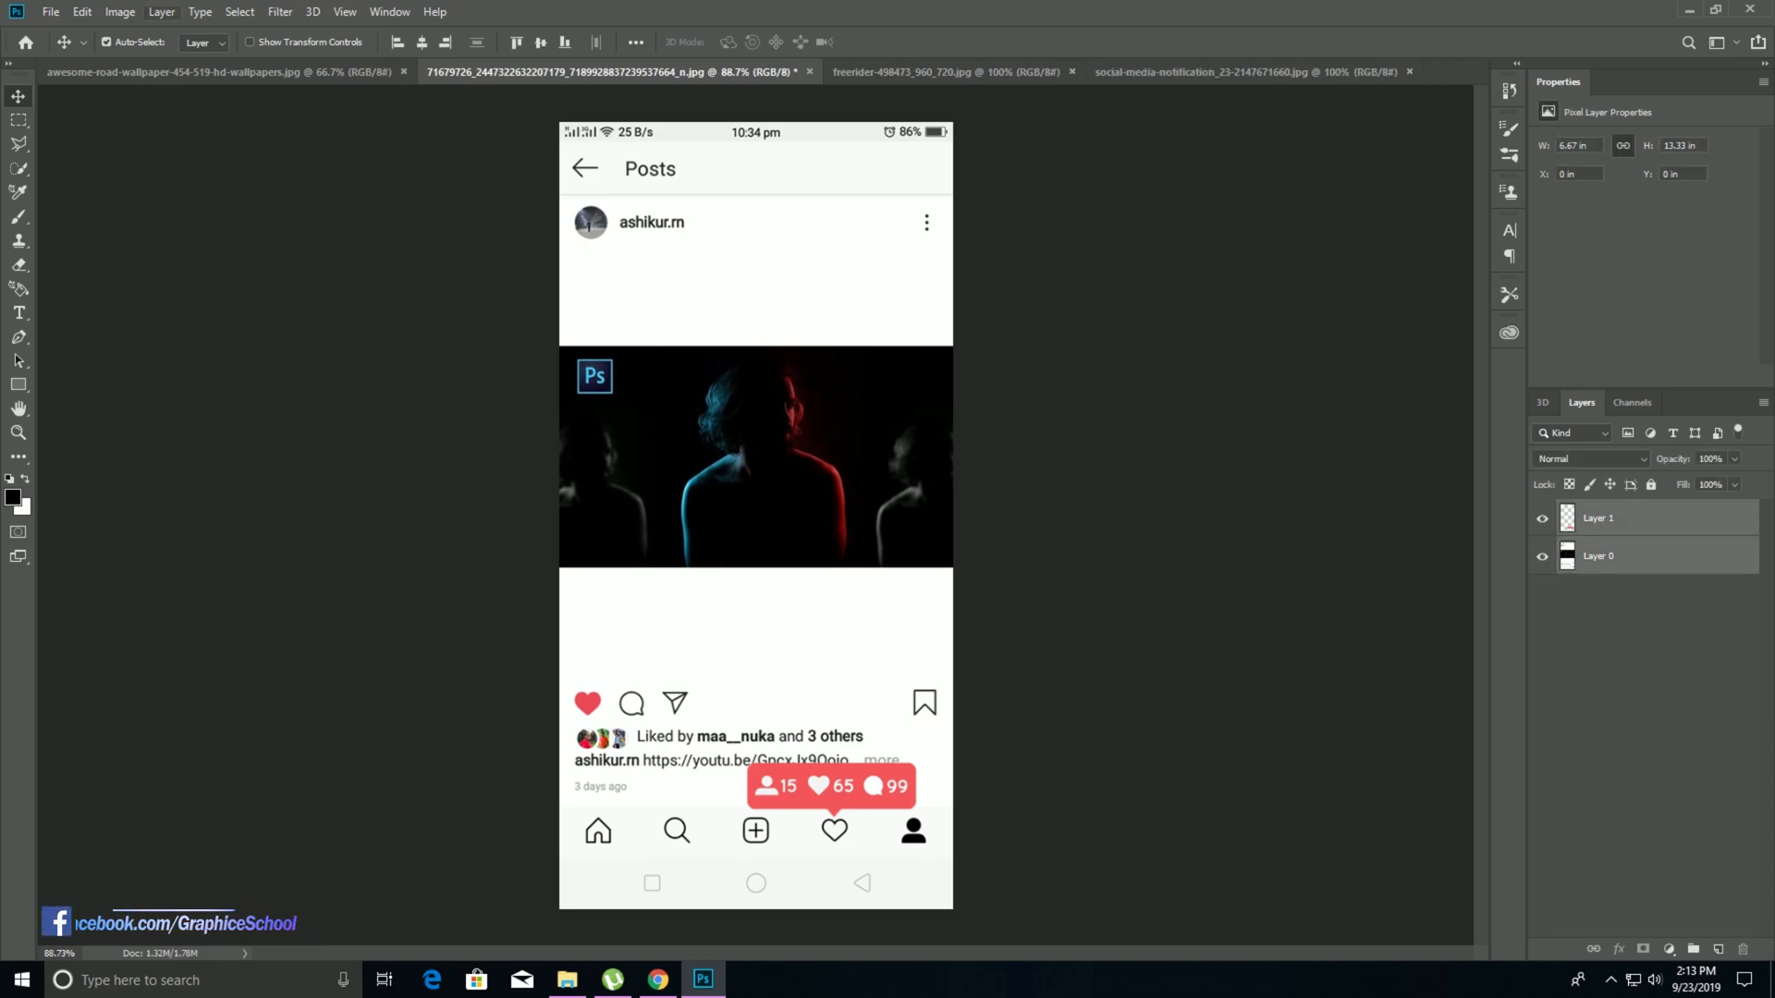
click(162, 11)
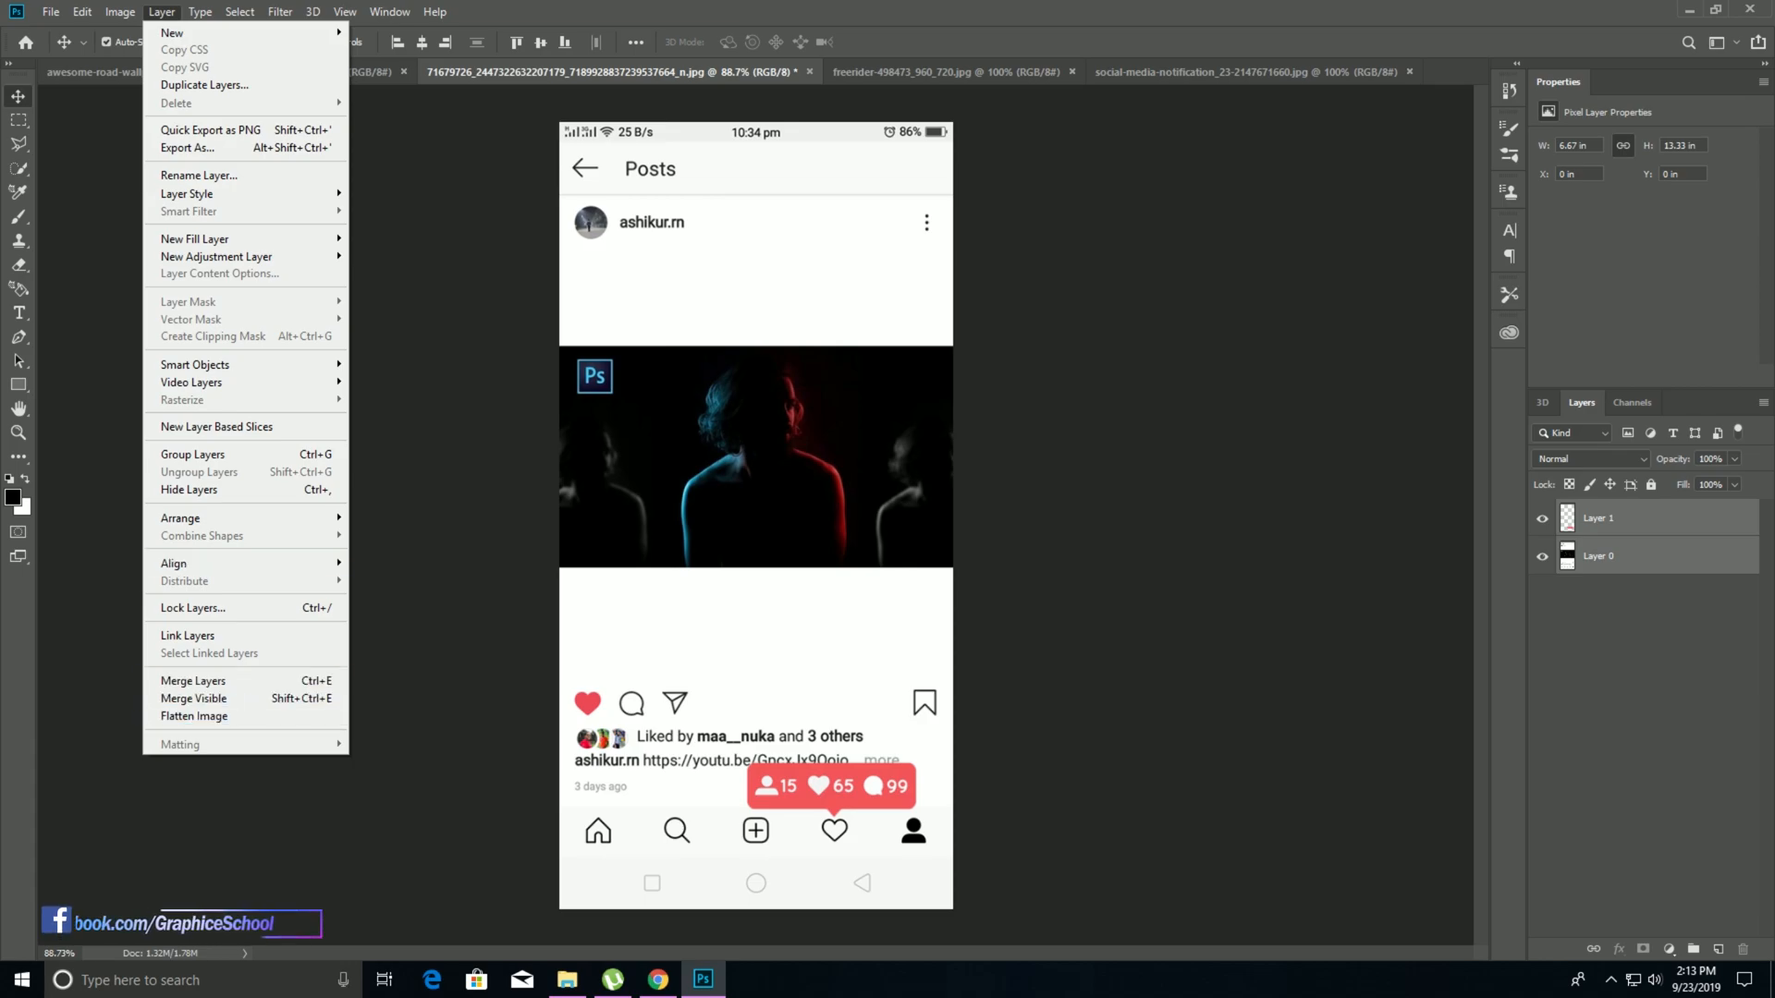
right_click(1662, 519)
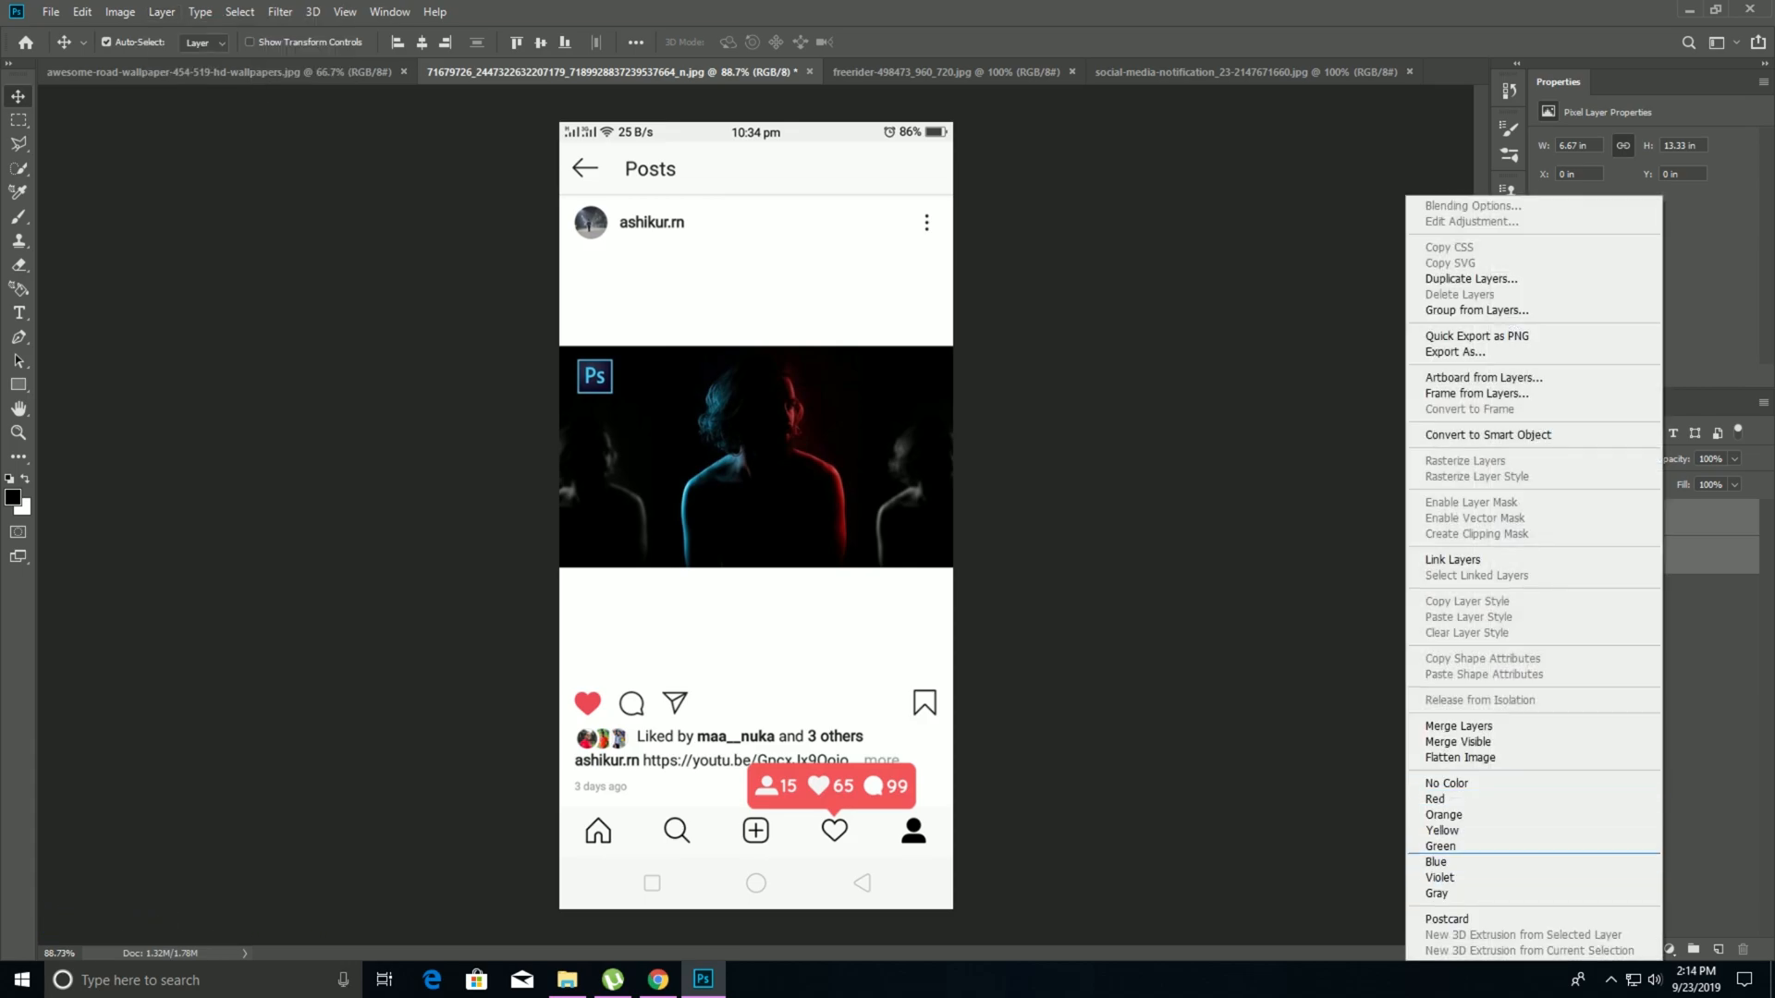
click(1459, 726)
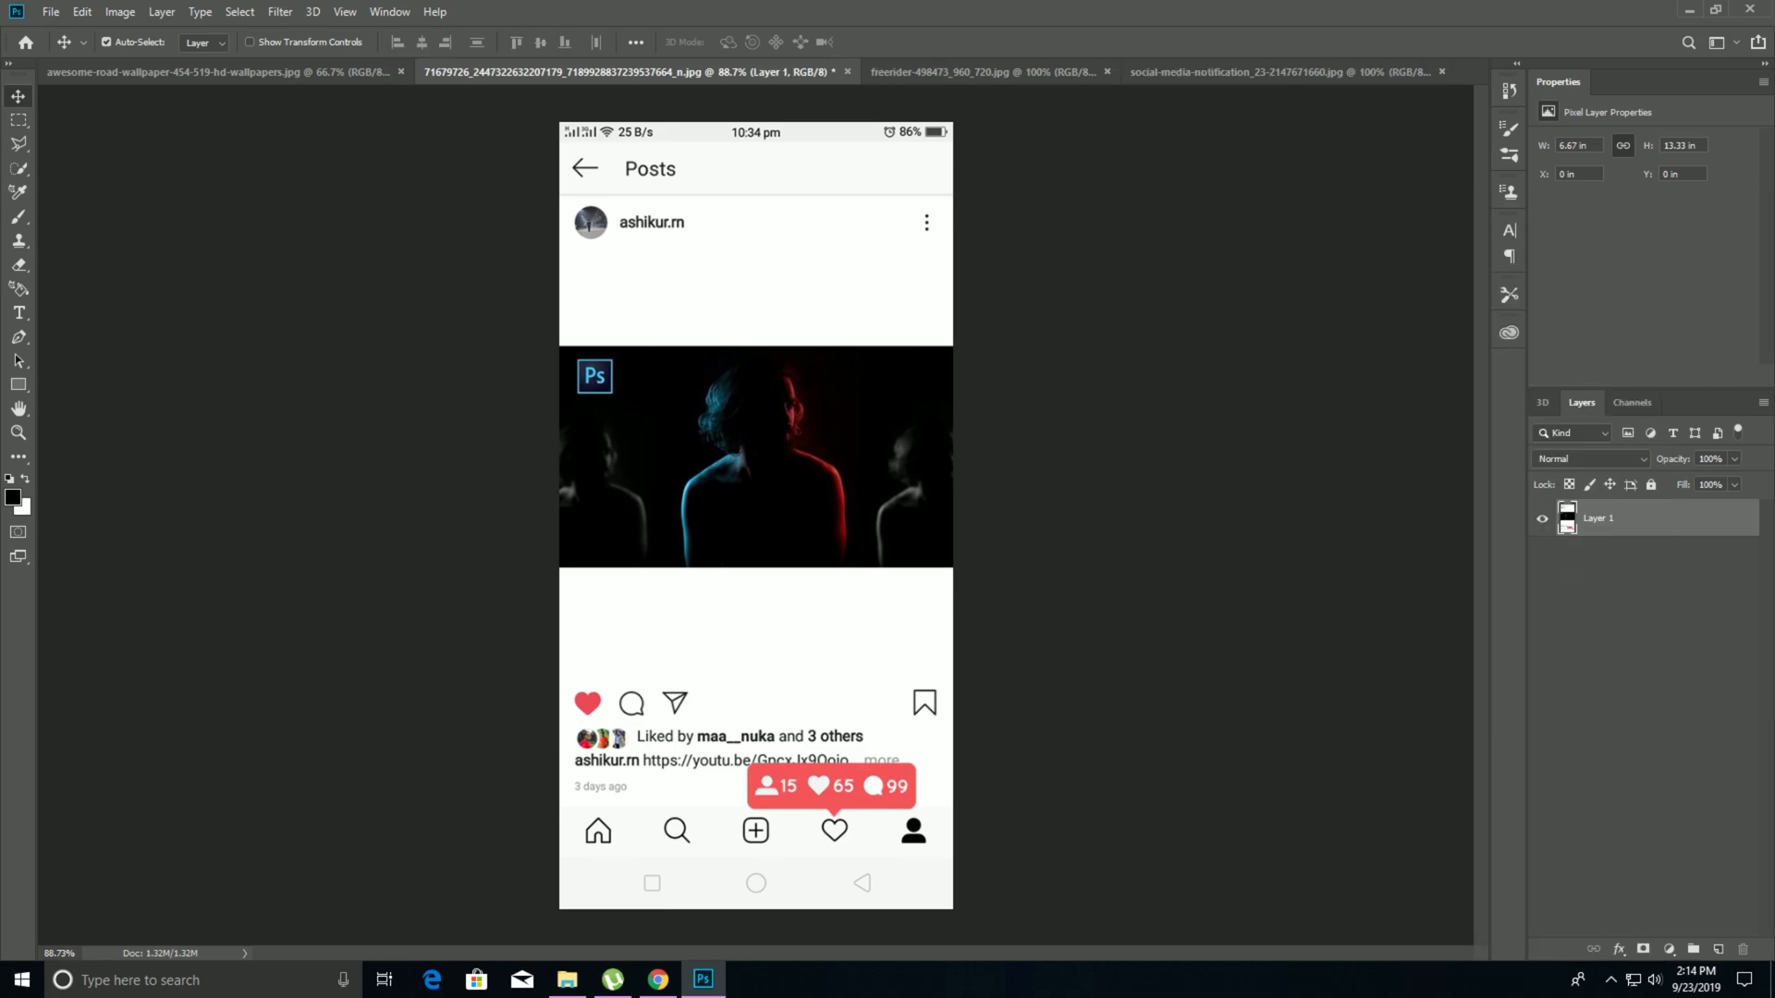
Bring the merged screenshot into the road wallpaper document, scale it to about 81% and place it above the white road line.
mouse_move(781, 487)
mouse_down()
mouse_move(412, 245)
mouse_move(268, 72)
mouse_move(805, 494)
mouse_up()
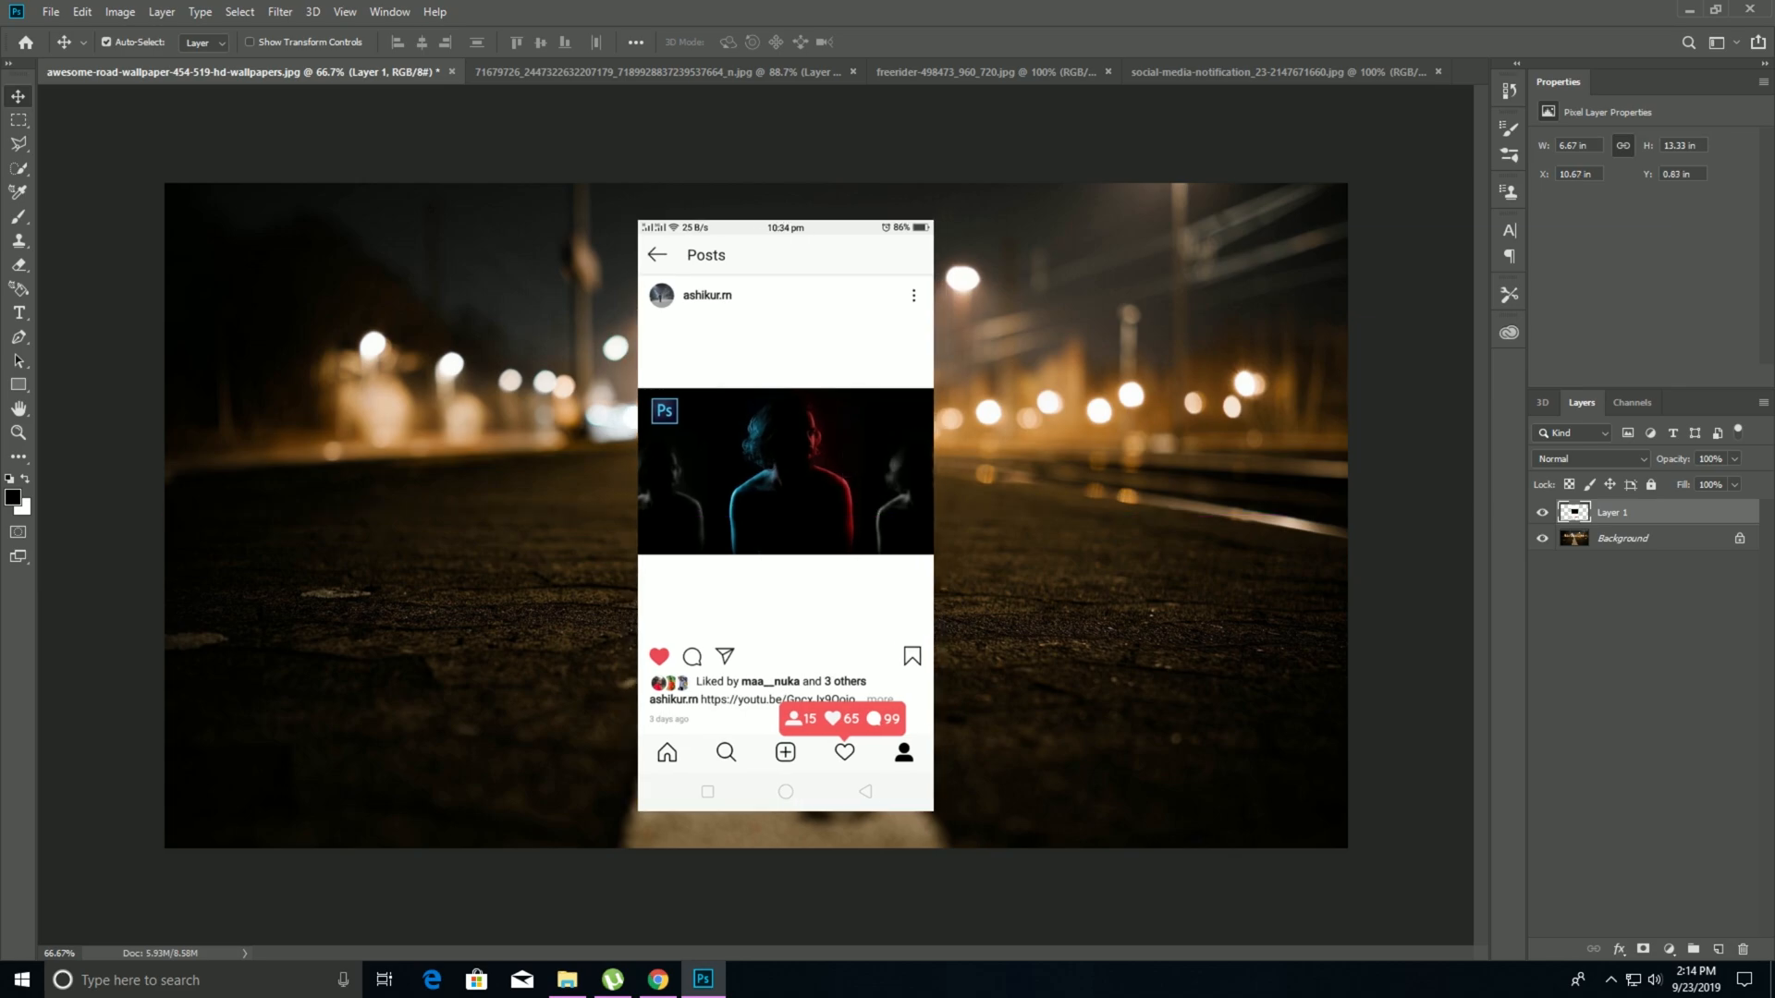
key(ctrl+t)
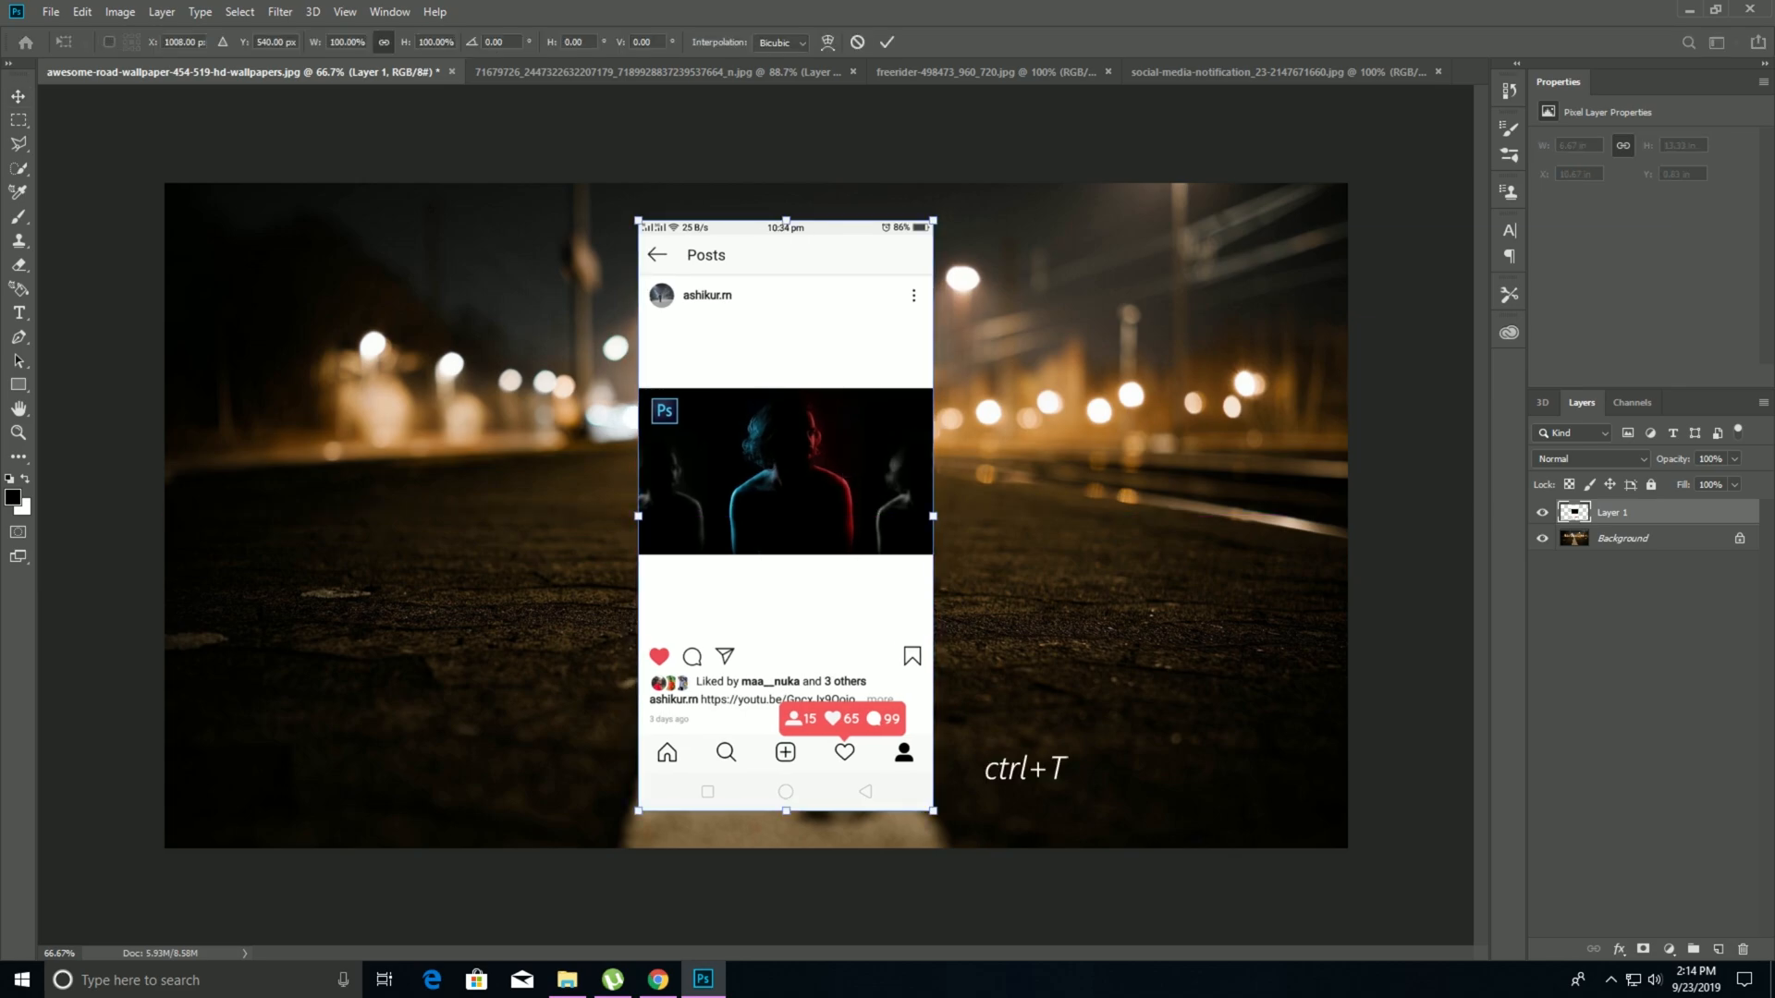
drag(932, 221, 913, 257)
drag(806, 600, 799, 554)
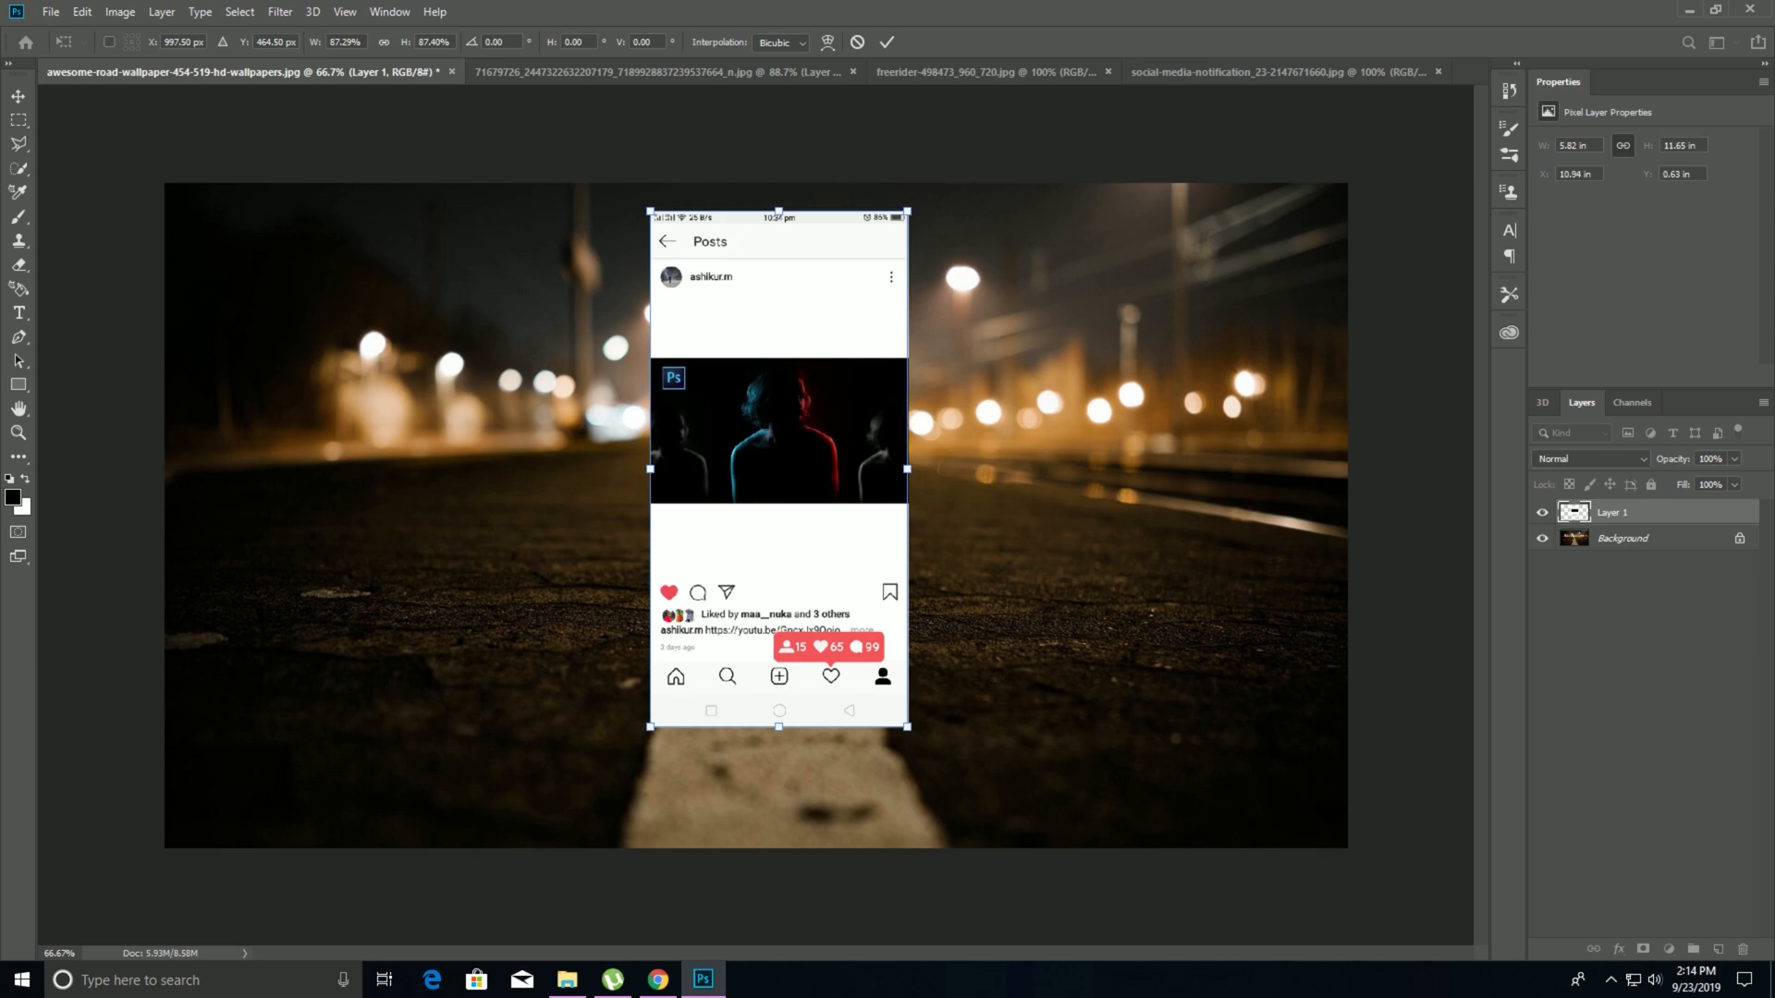
drag(907, 211, 897, 229)
drag(792, 546, 805, 527)
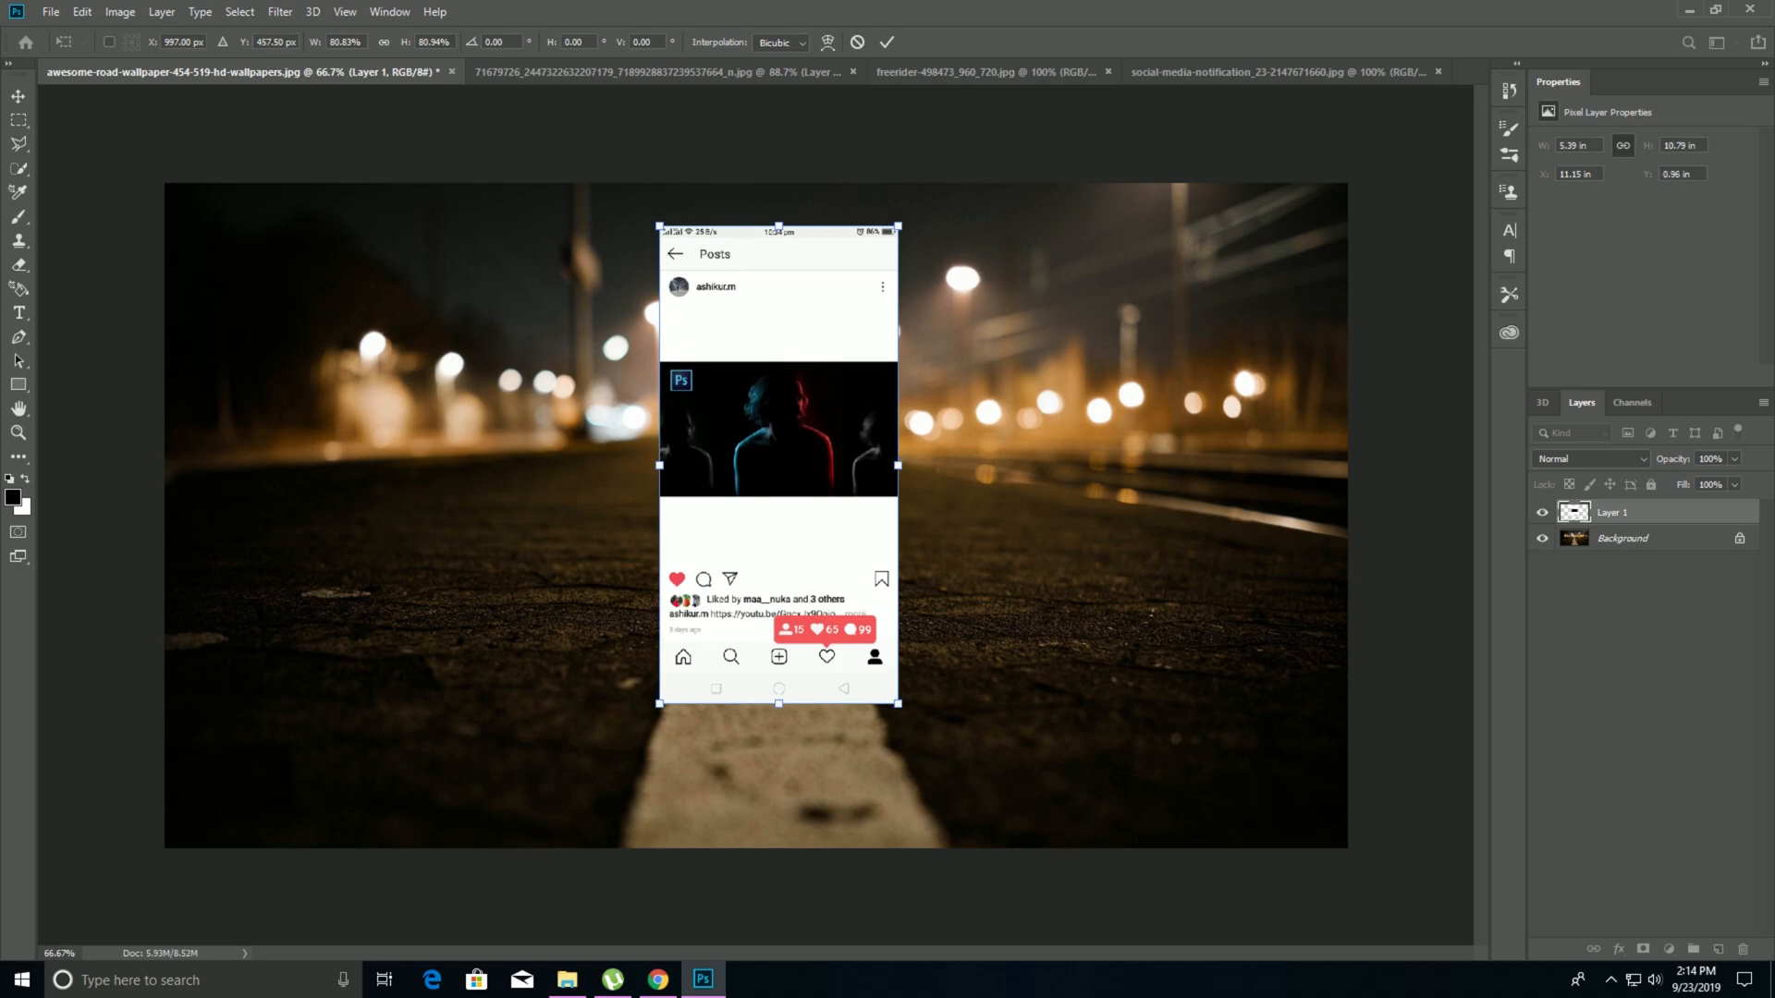
Distort the screenshot layer by shifting its upper two corners to the right, for a slant of about 9°.
right_click(842, 523)
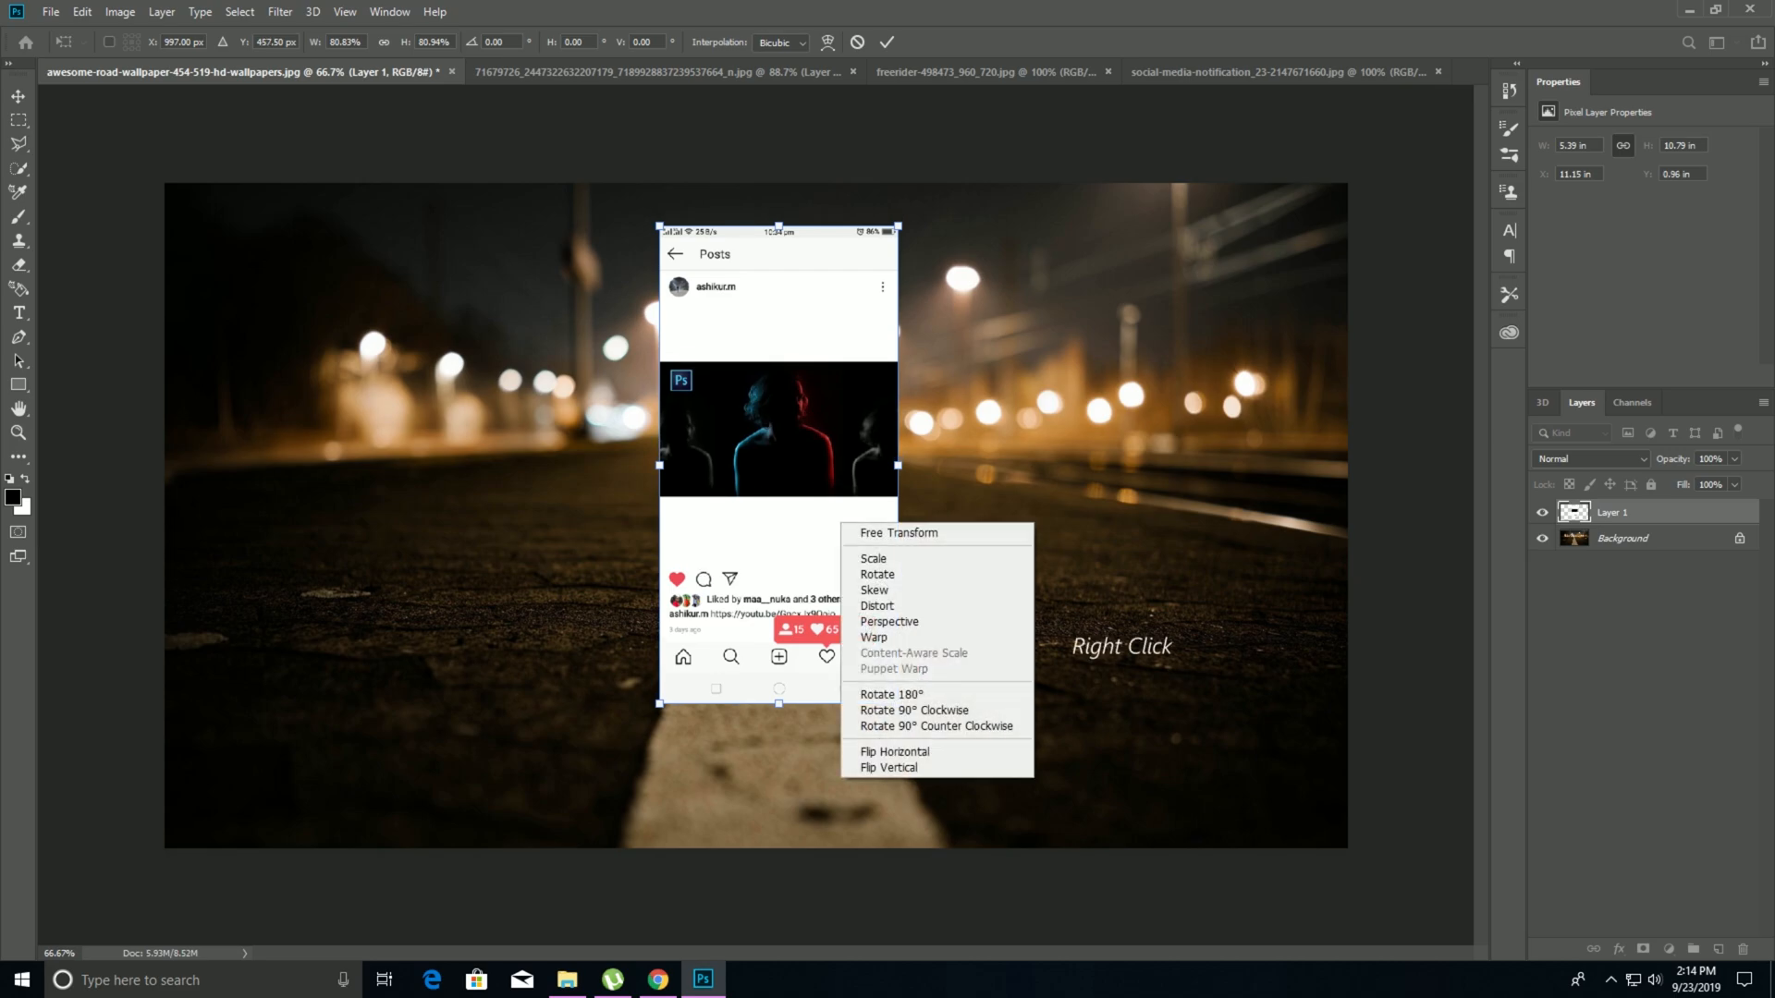
click(877, 605)
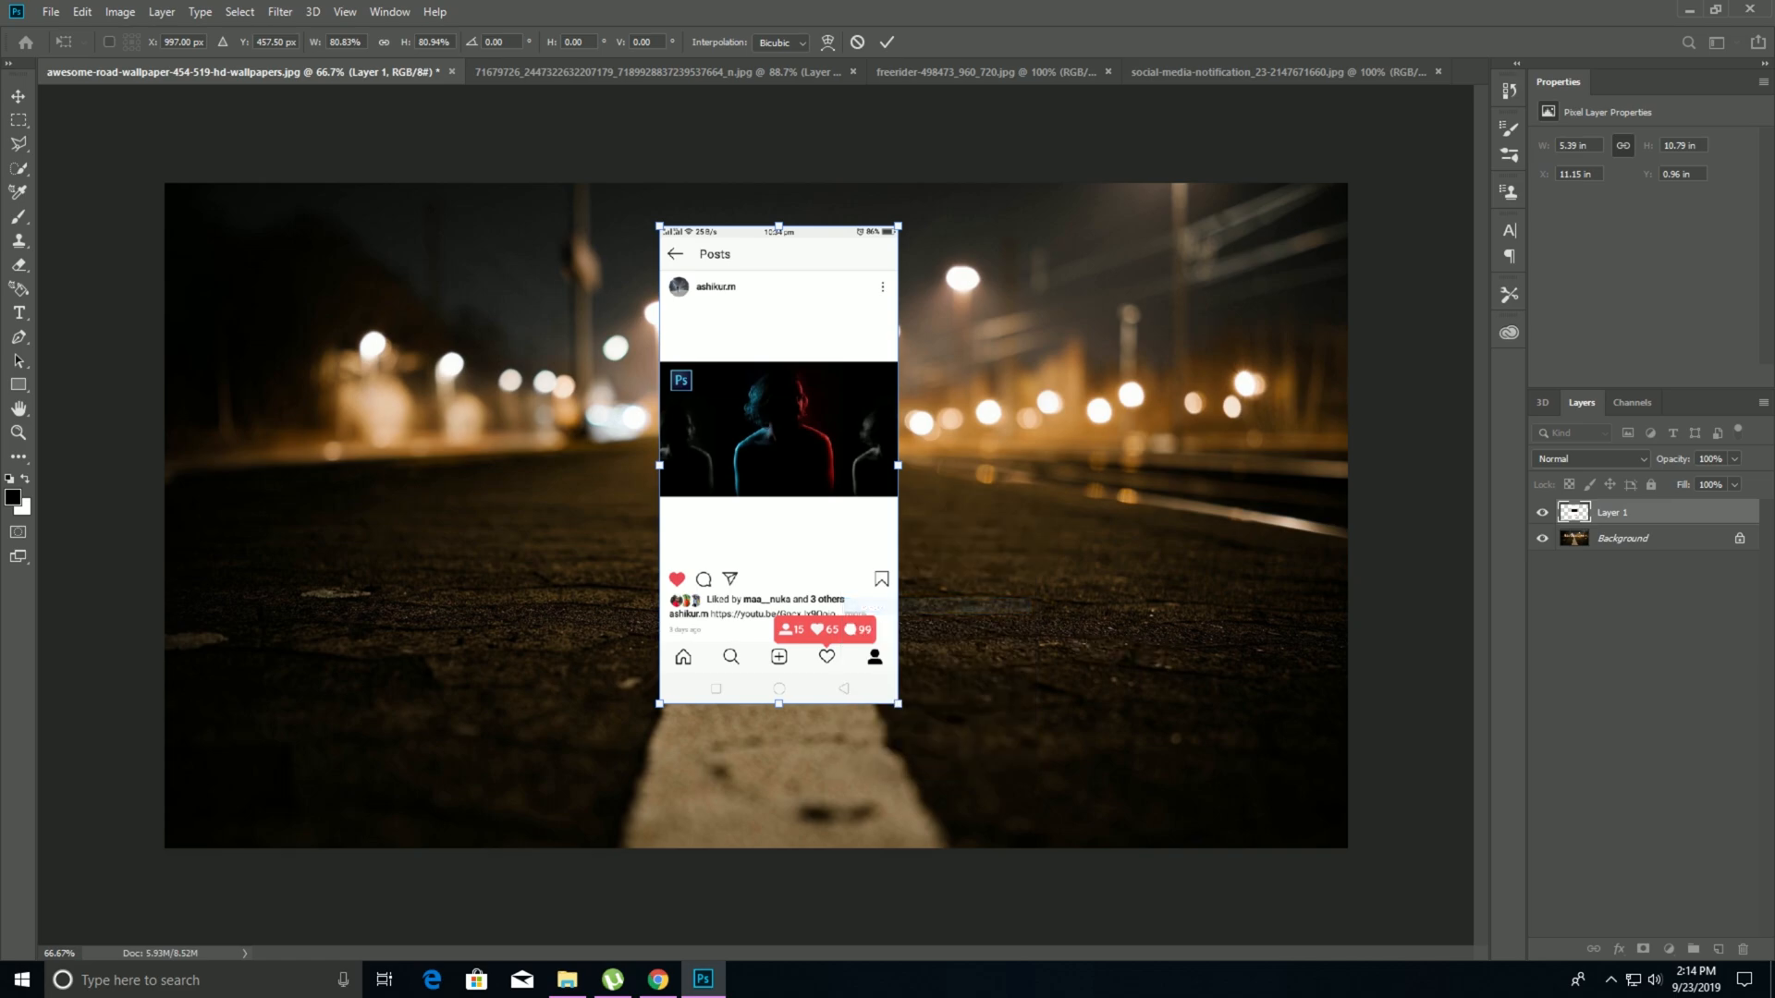
scroll(834, 560, up, 3)
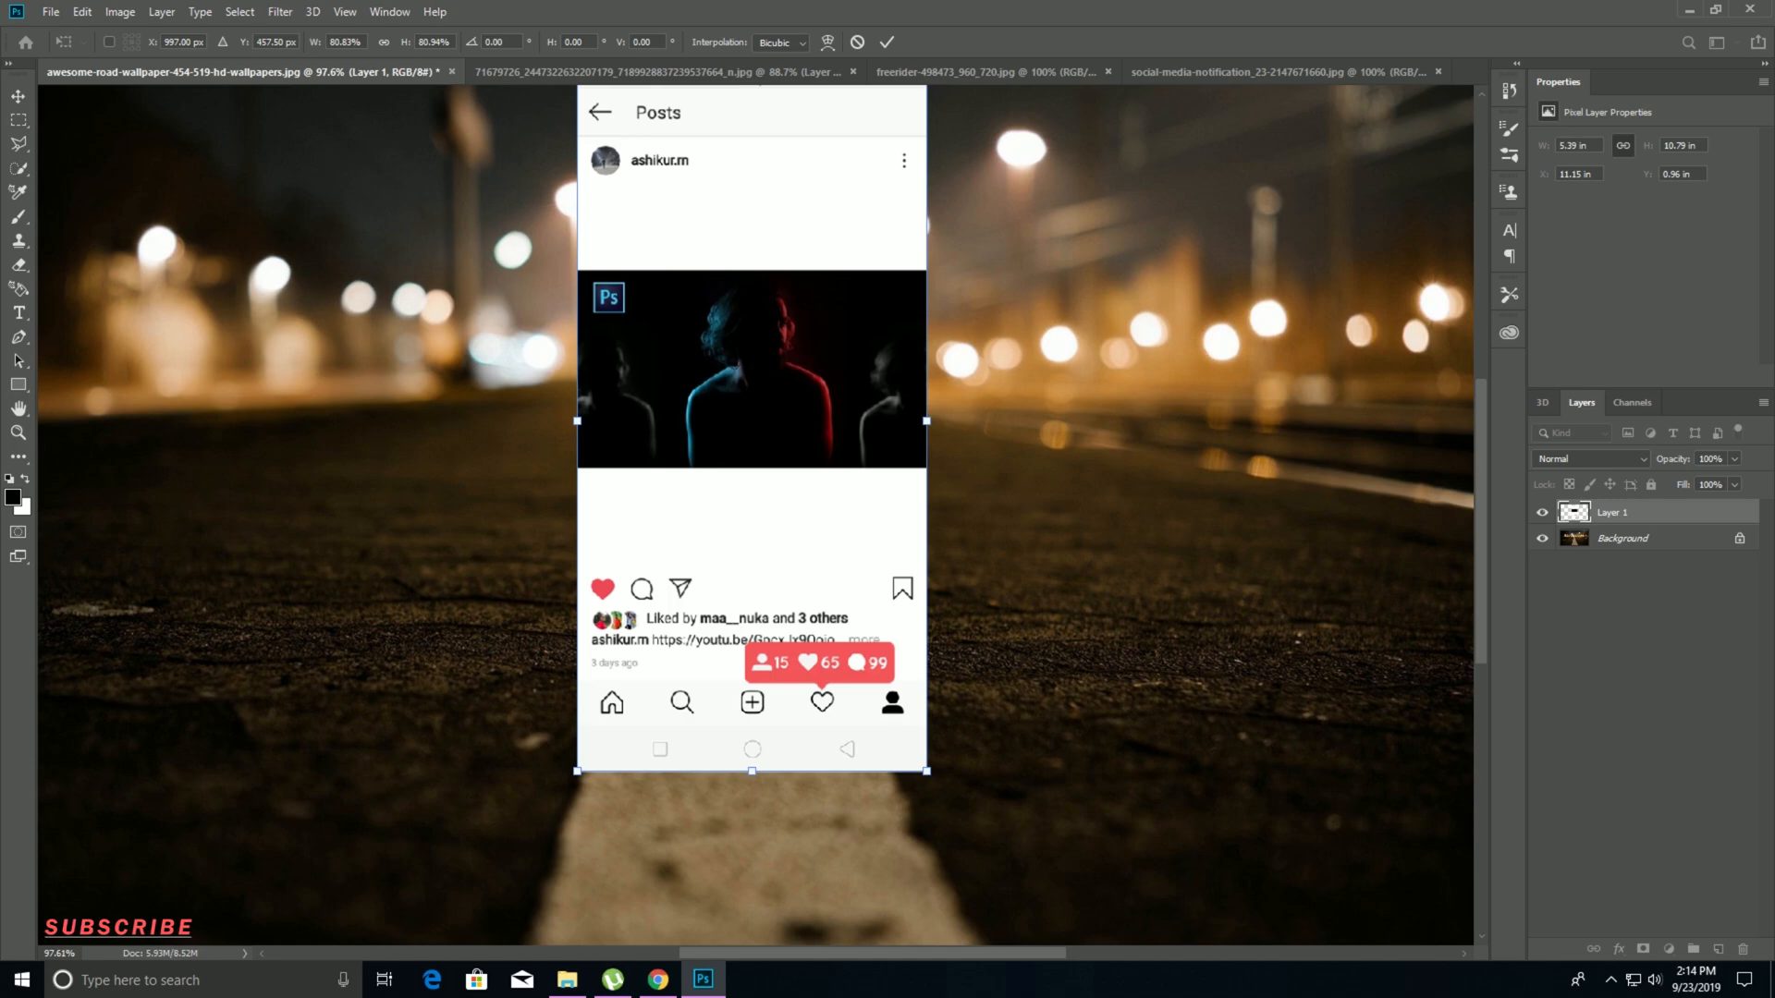
drag(835, 560, 812, 676)
drag(904, 186, 993, 203)
drag(555, 186, 663, 203)
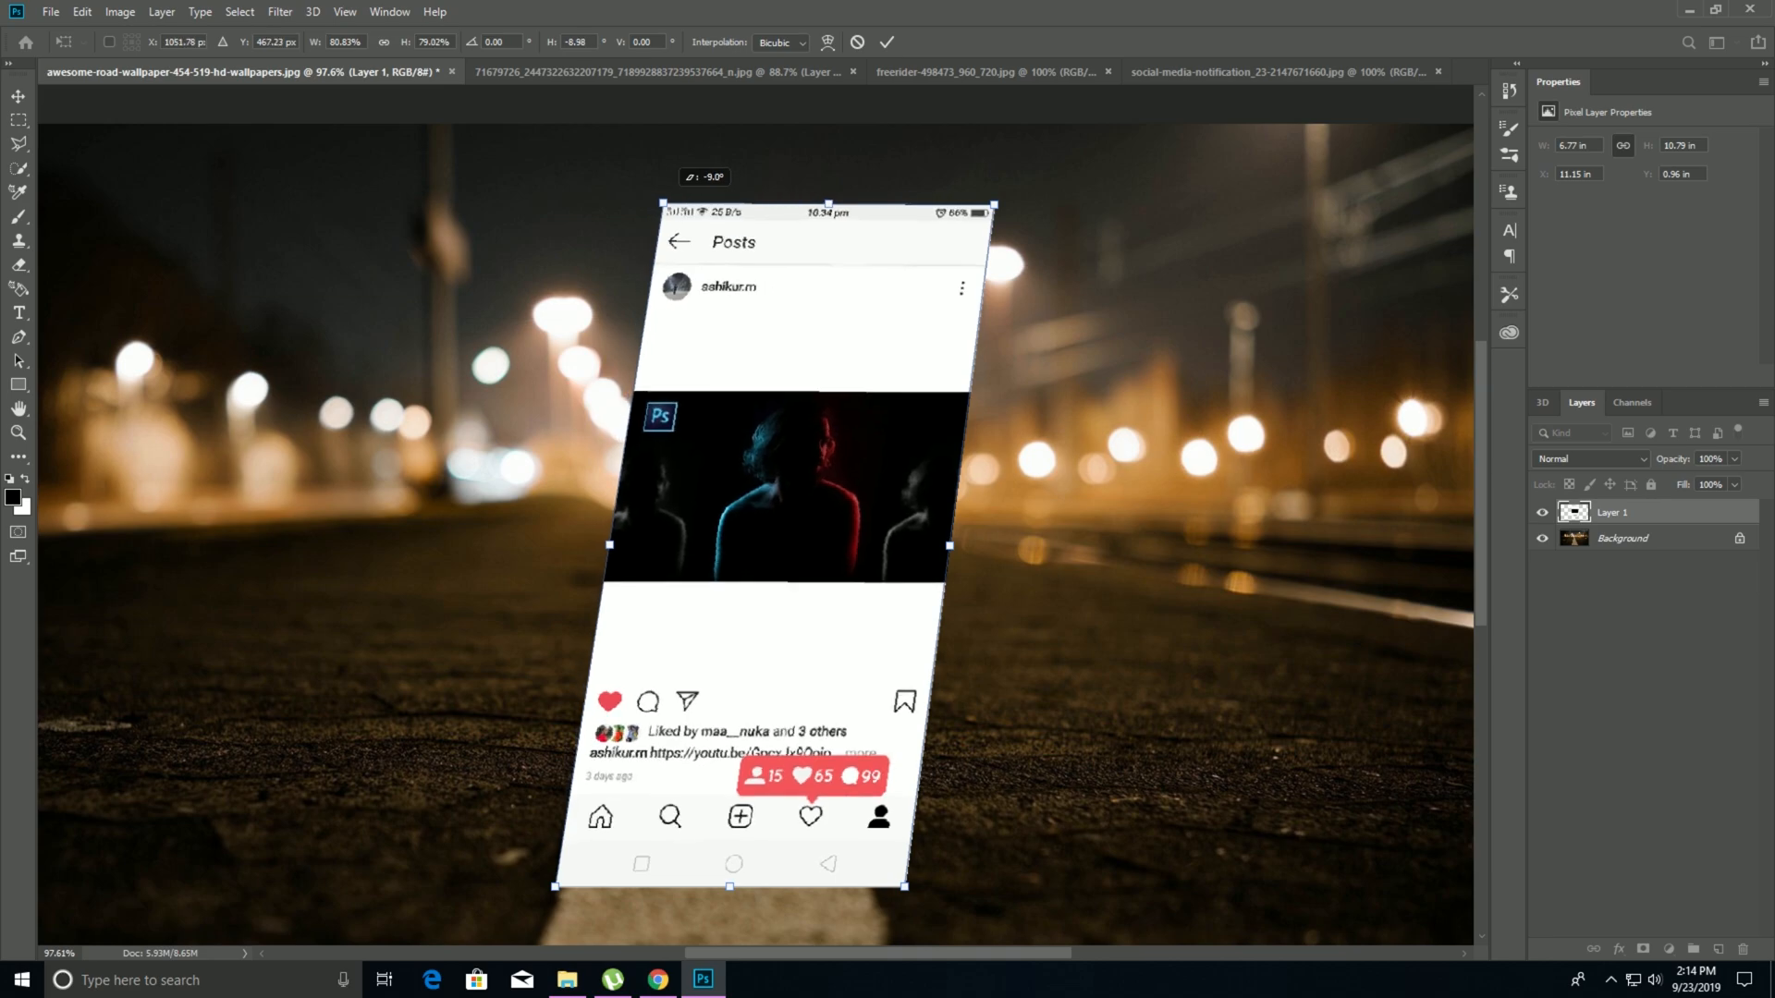
Refine the distortion by lowering the screenshot's lower-right corner, pulling its lower-left corner outward and moving its upper-right corner slightly up and inward.
drag(755, 534, 650, 448)
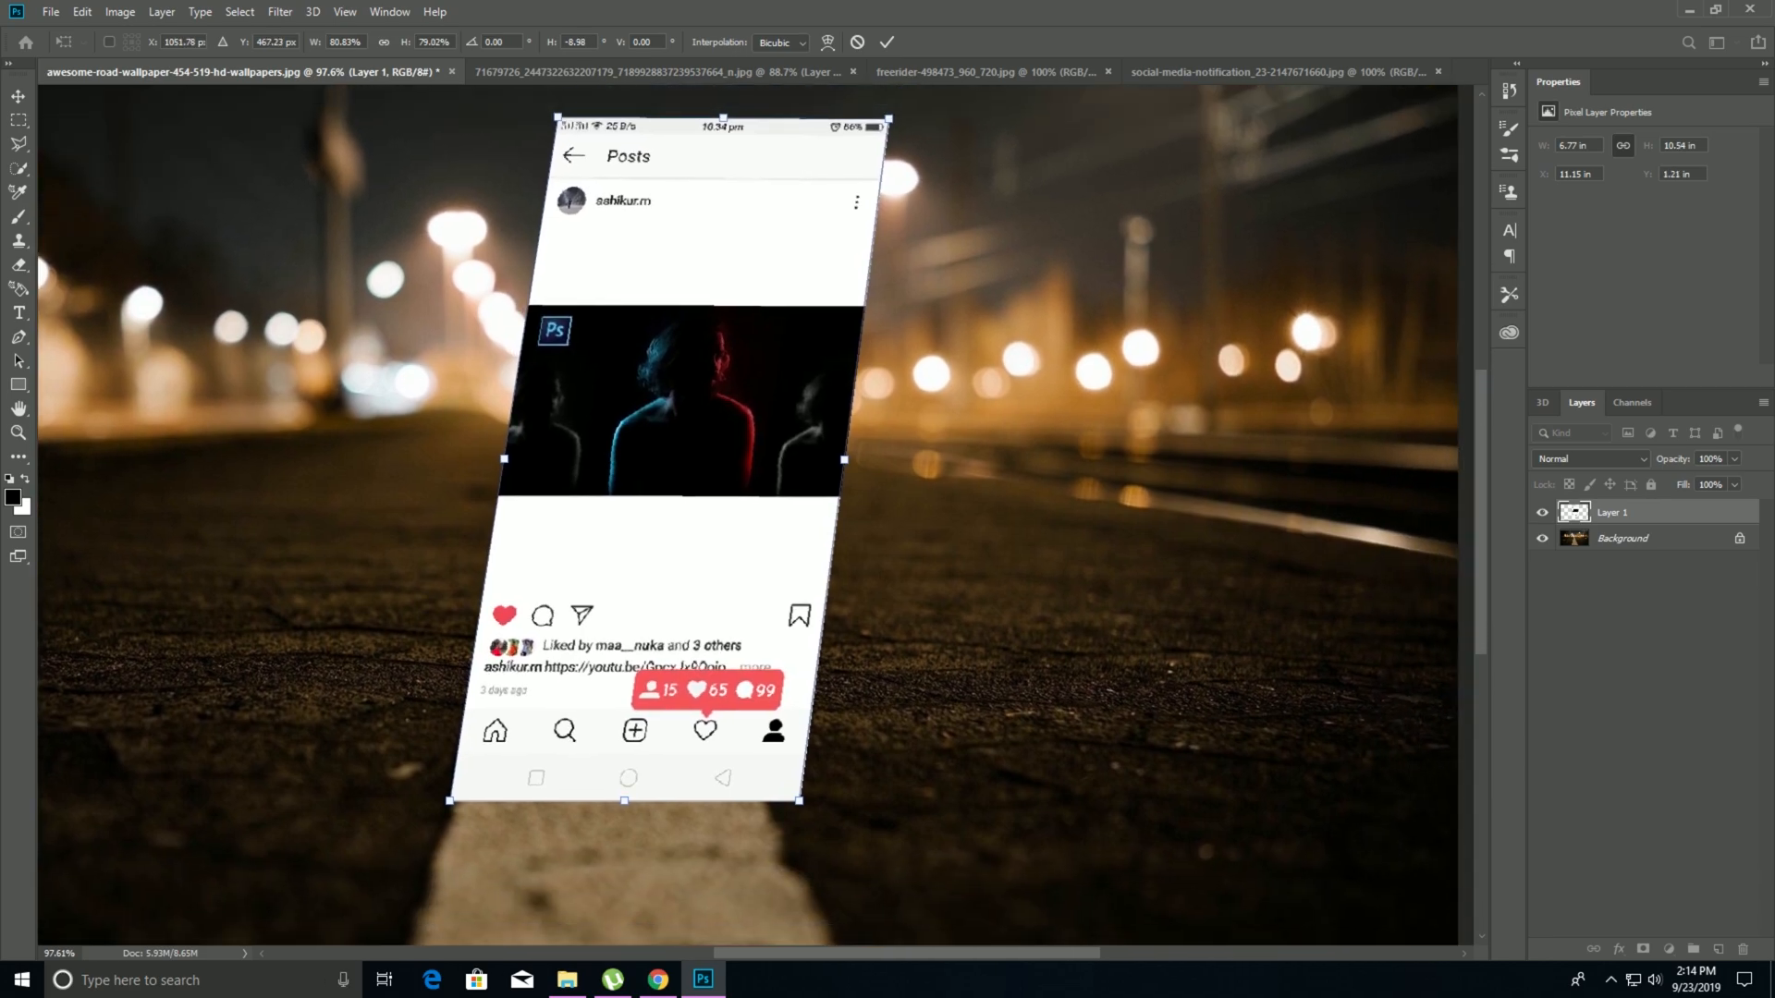
mouse_move(799, 800)
mouse_down()
mouse_move(809, 818)
mouse_move(797, 808)
mouse_up()
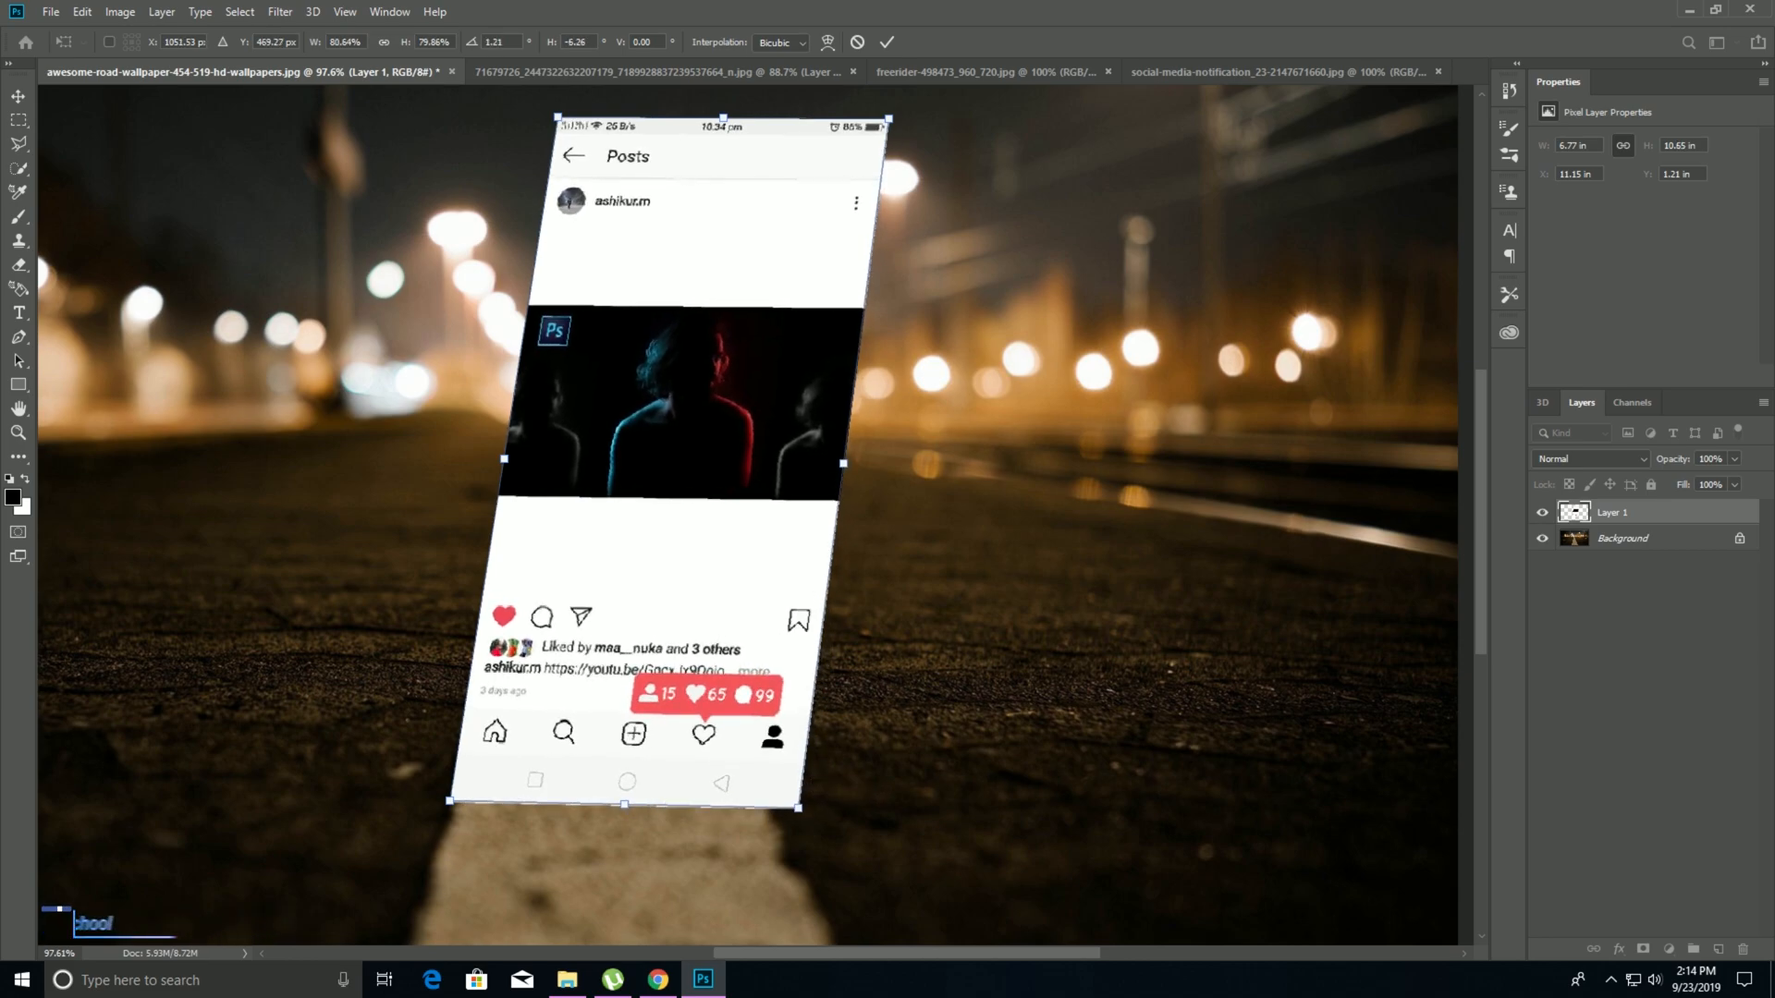
drag(449, 800, 441, 875)
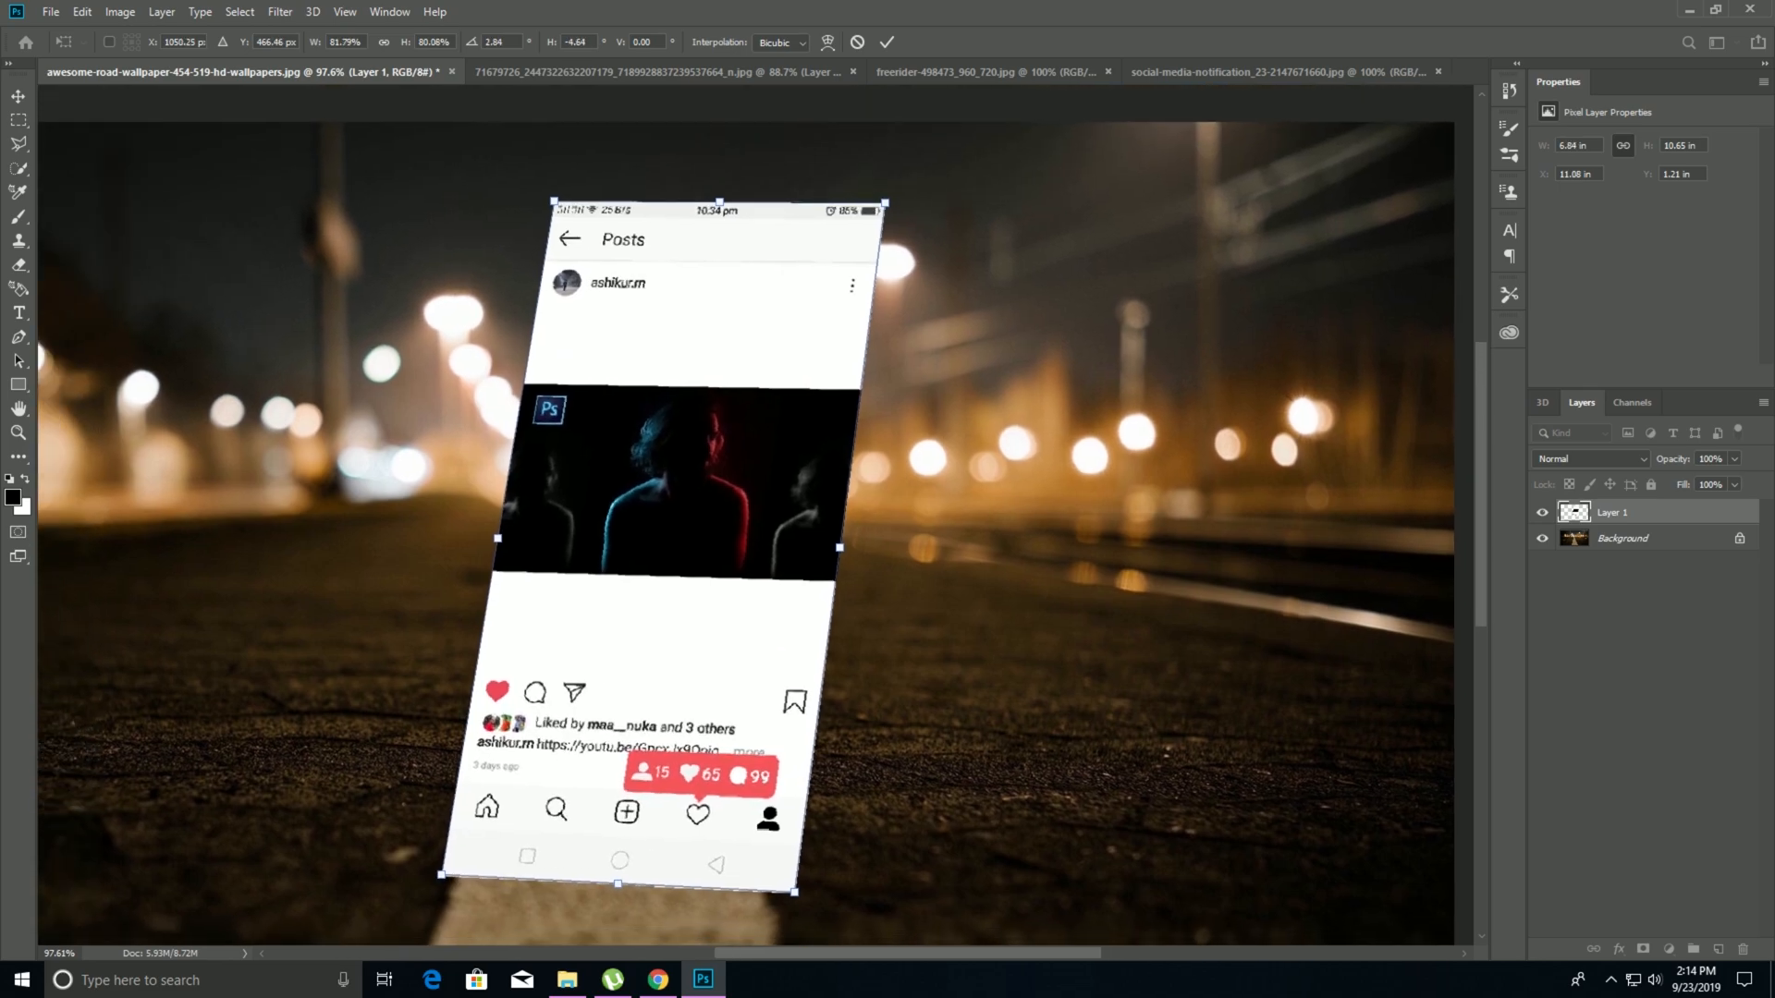
drag(885, 202, 876, 195)
drag(746, 515, 819, 474)
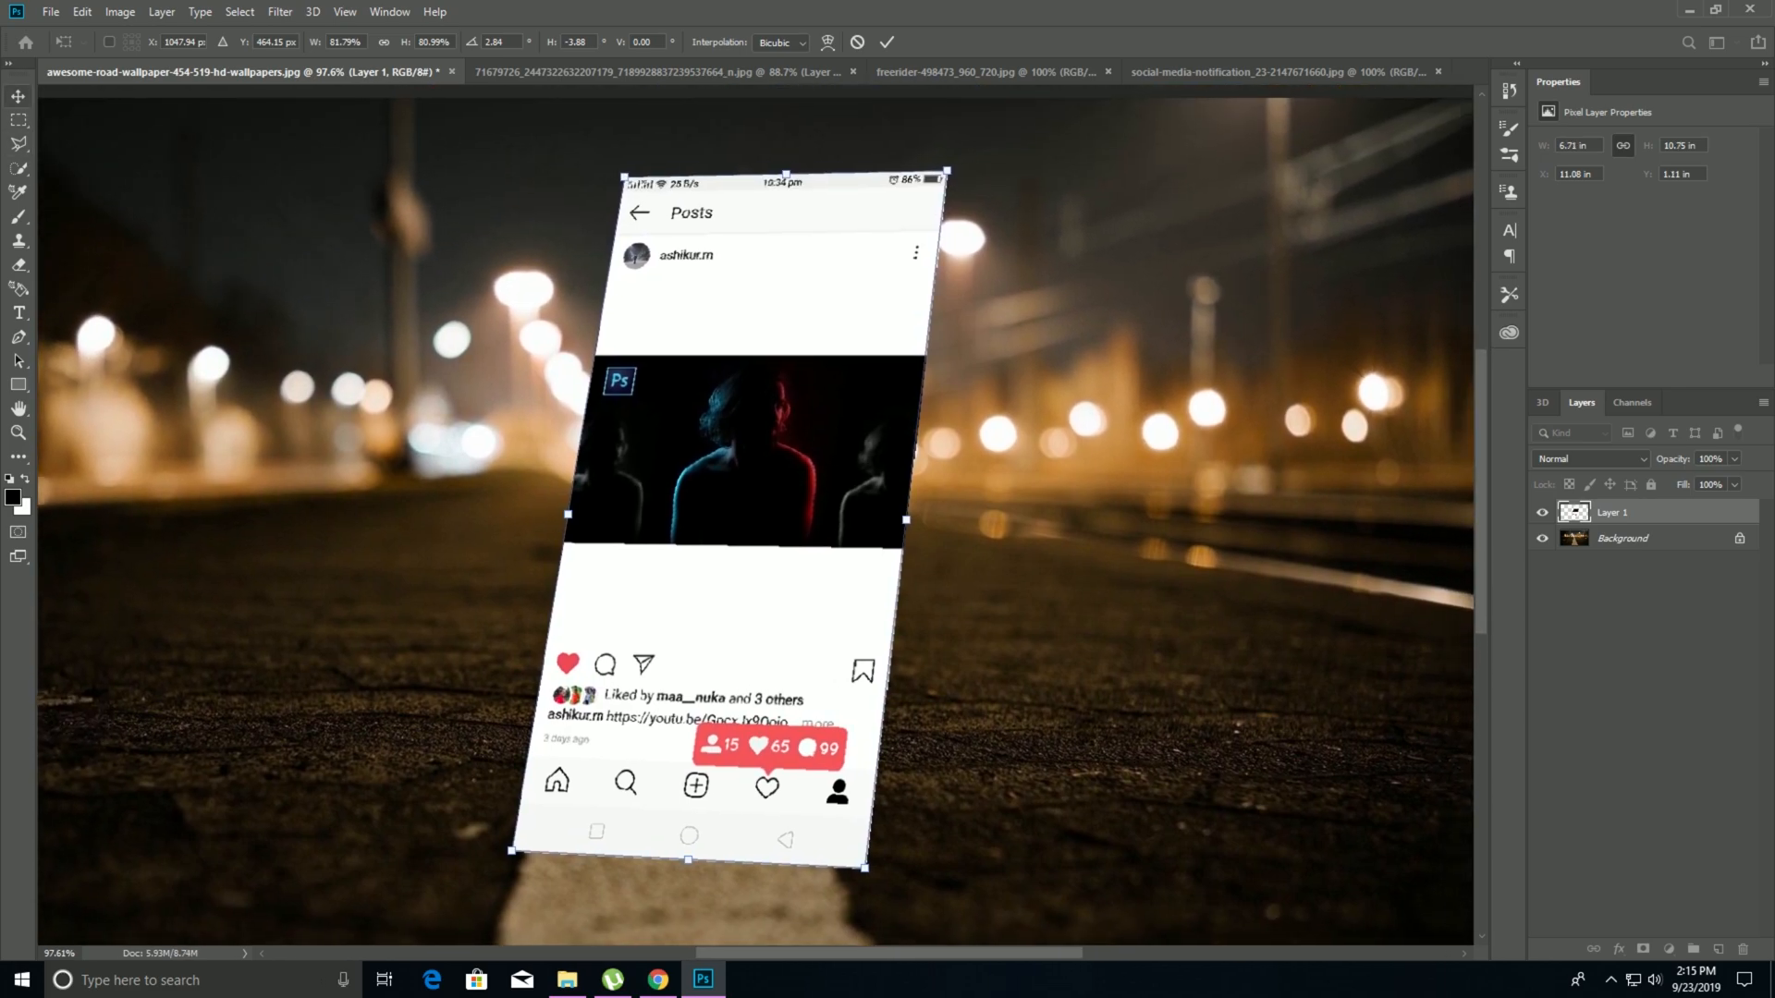
Apply the distortion and reposition the slanted screenshot at the near end of the white road line.
click(17, 95)
drag(647, 518, 813, 453)
key(ctrl+minus)
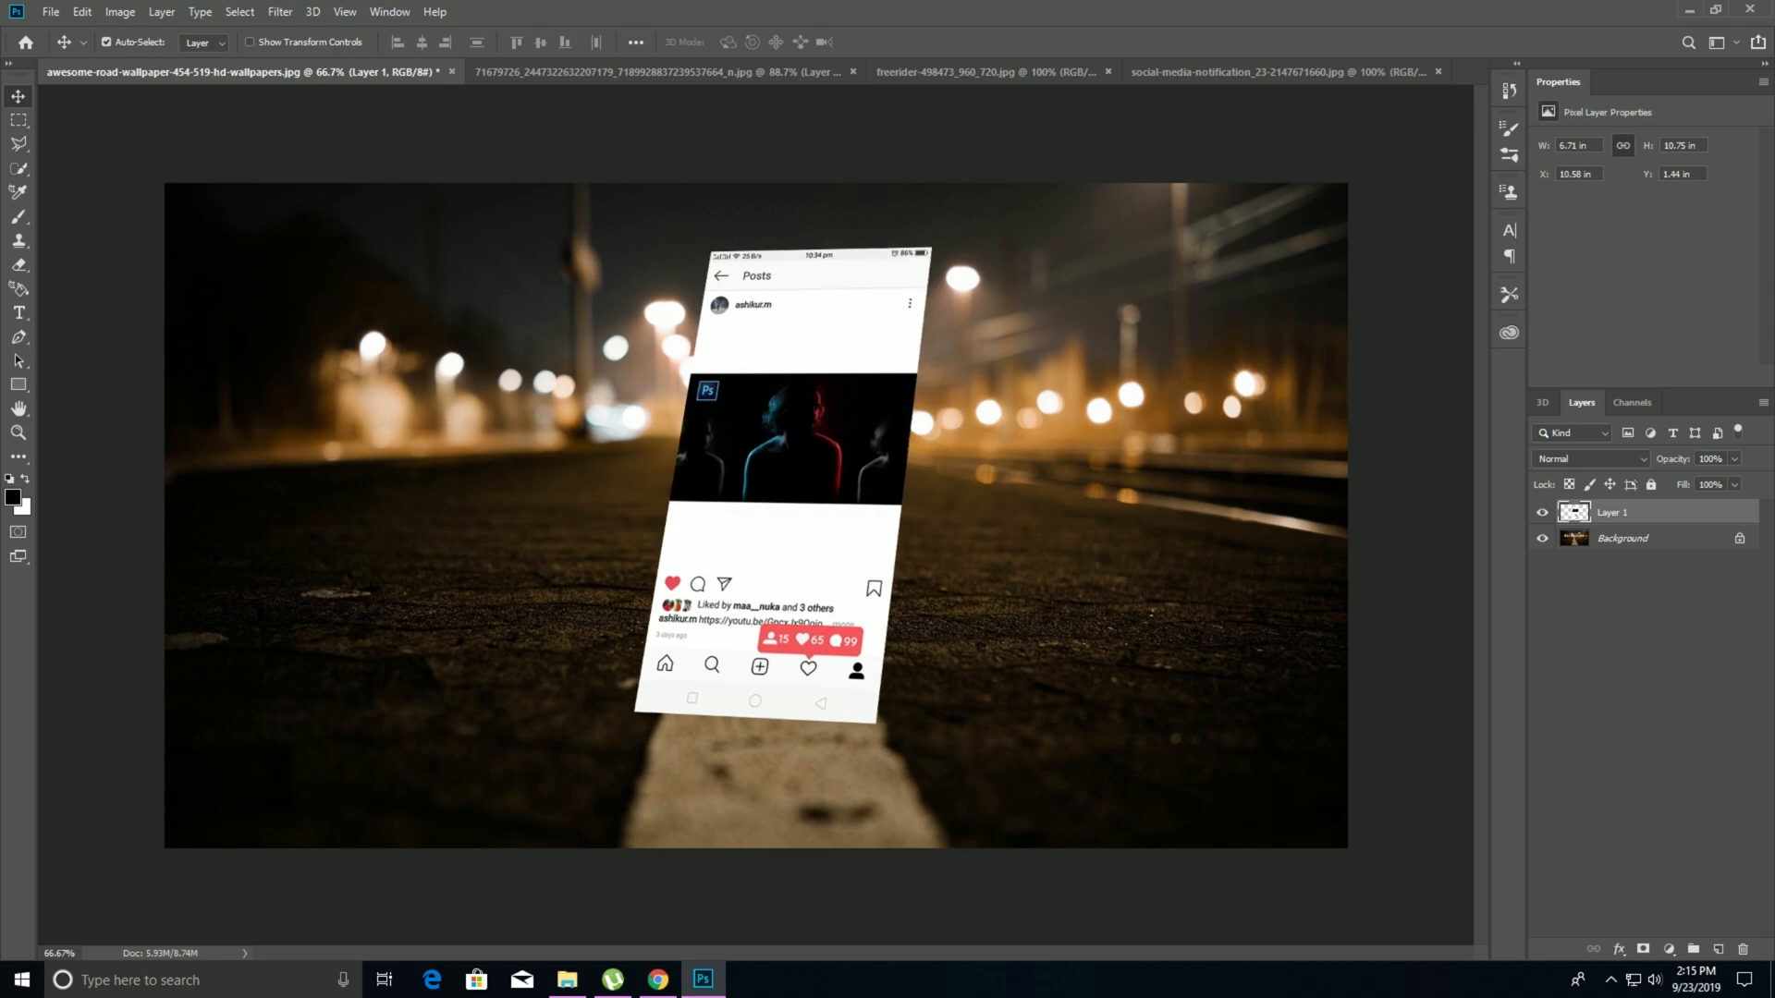
Add a new empty layer above the screenshot and set the Pen tool's shape fill to black.
scroll(770, 421, up, 5)
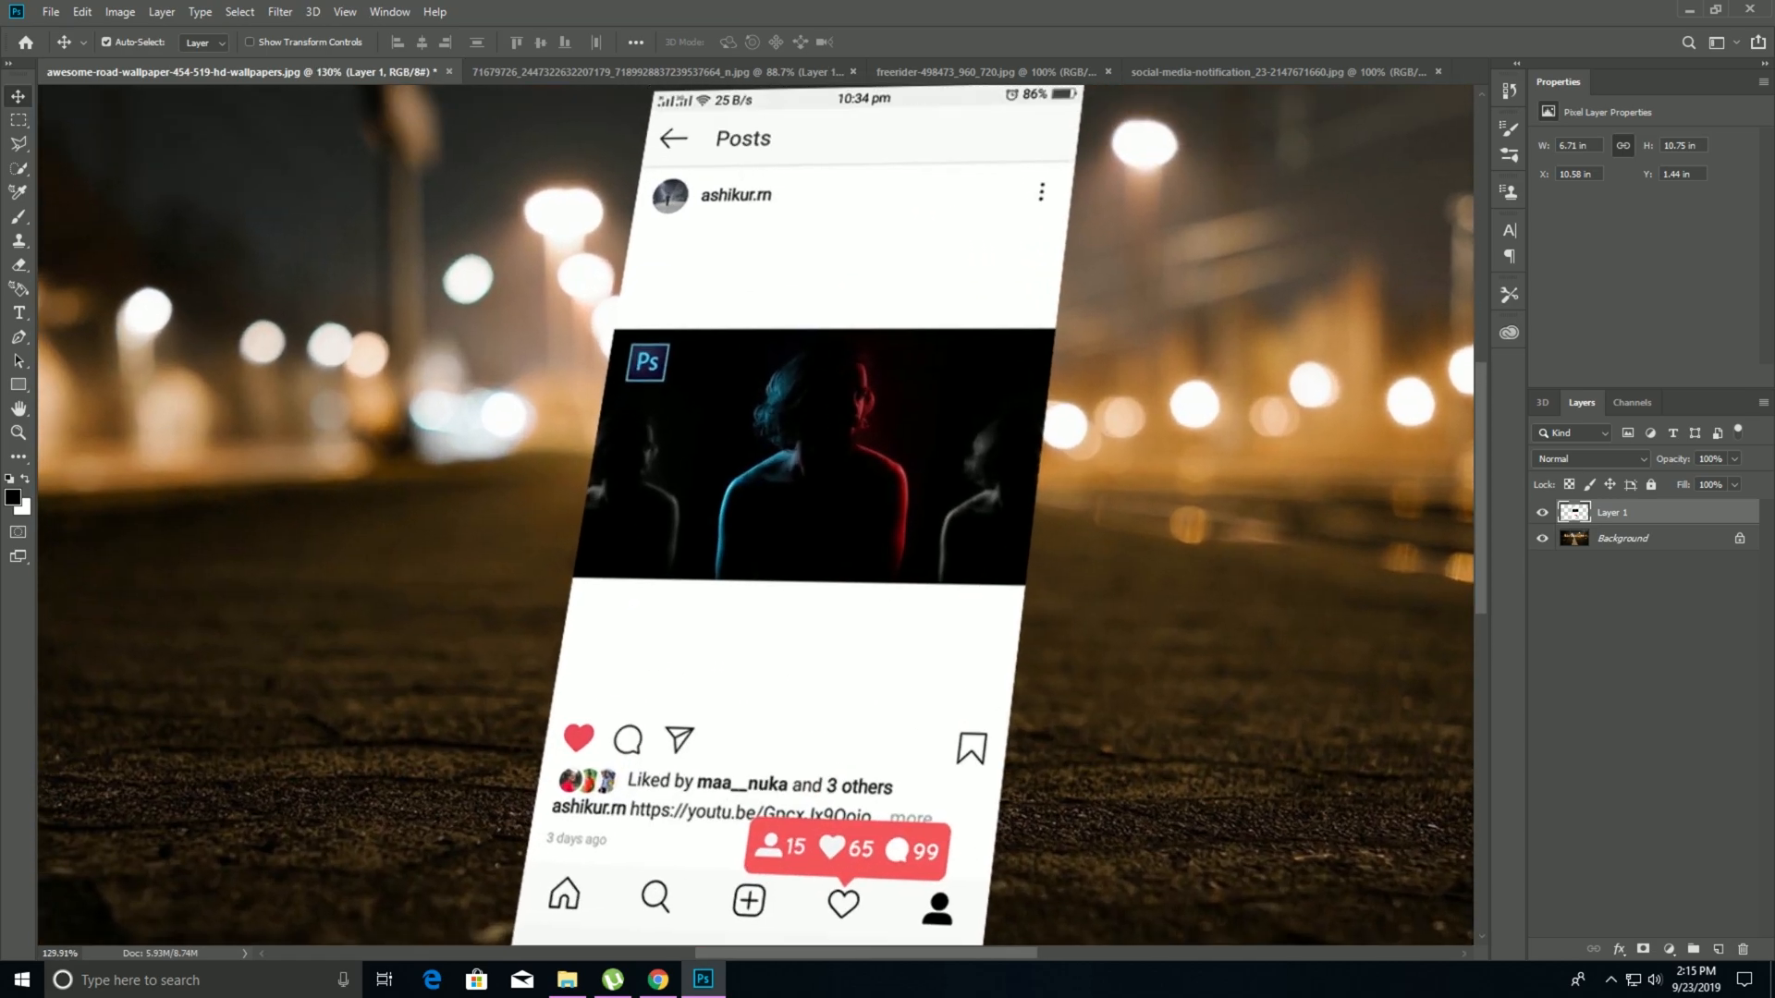
drag(814, 453, 825, 504)
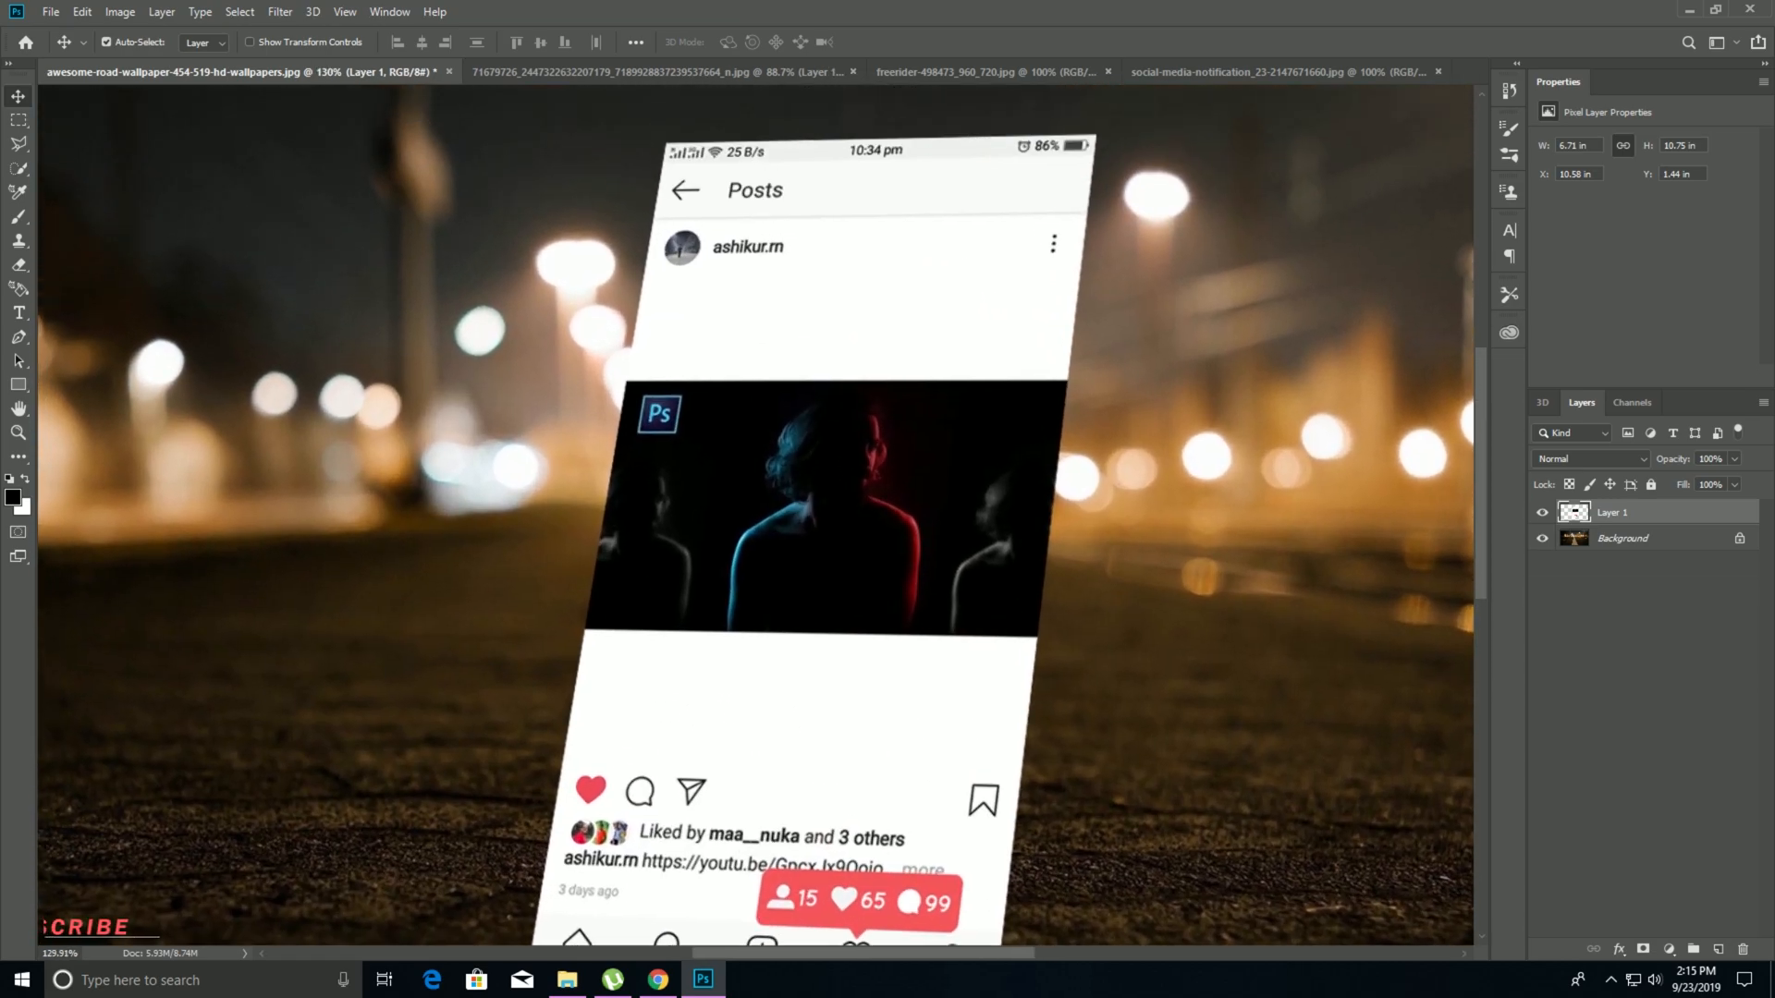
click(1717, 949)
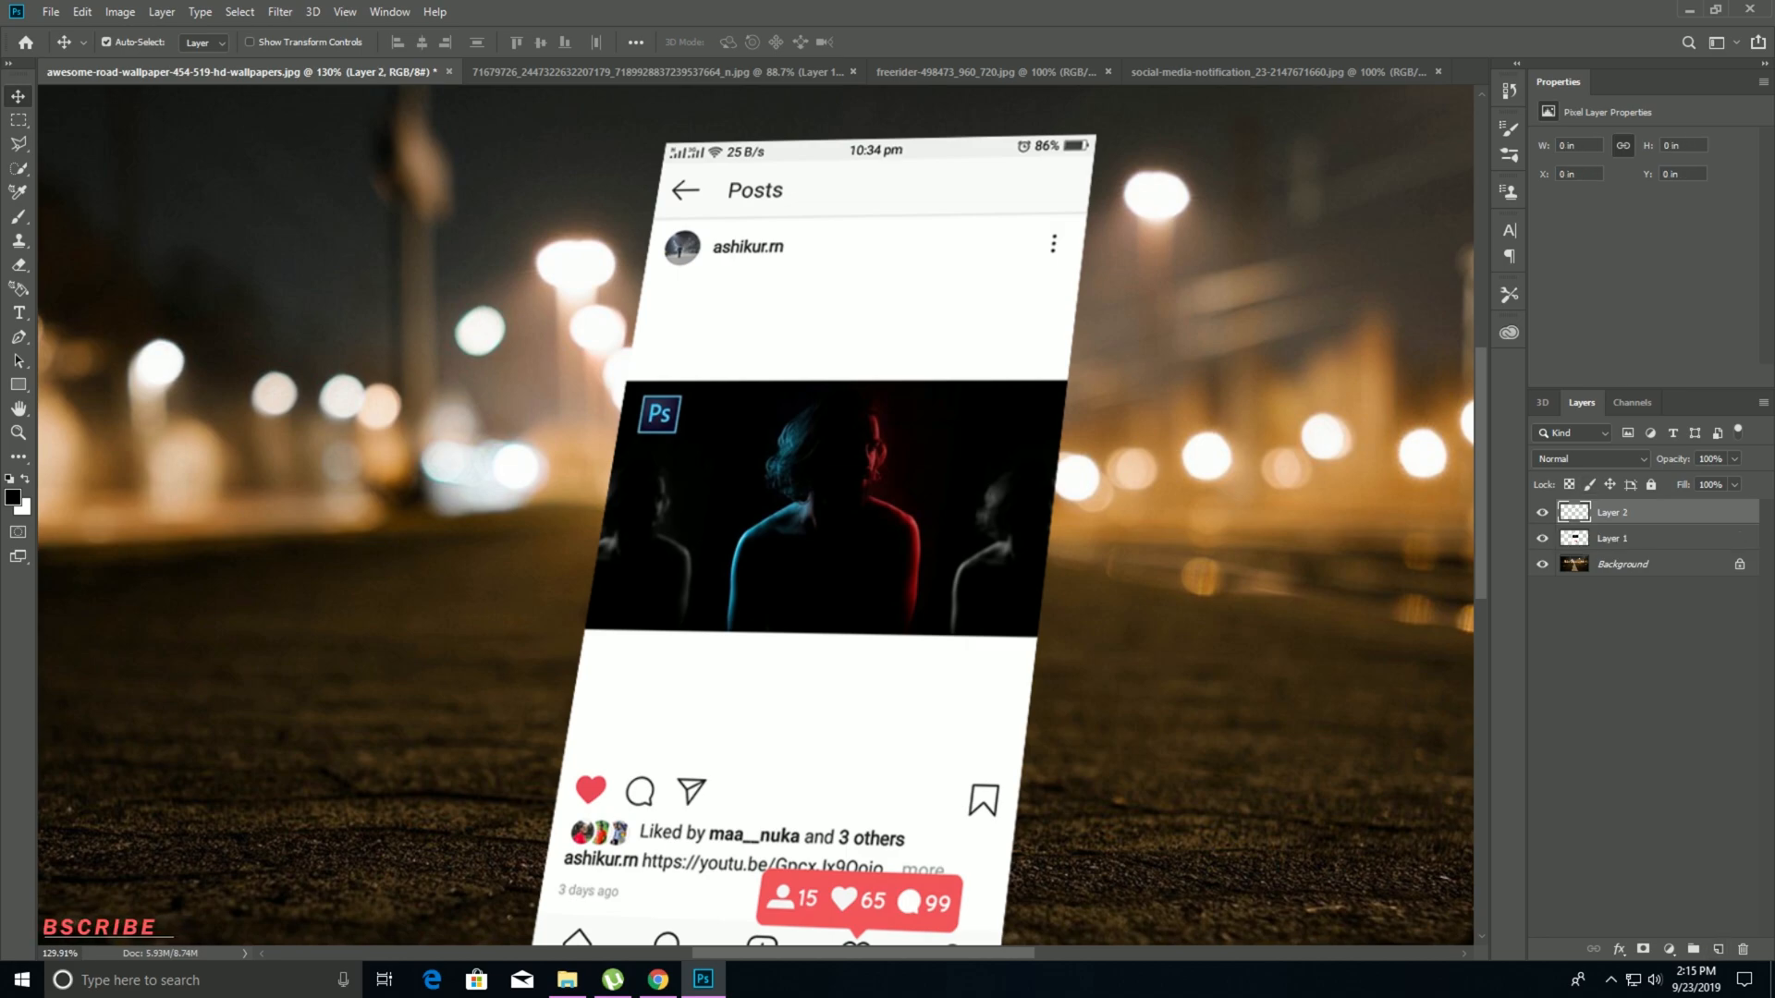
click(18, 338)
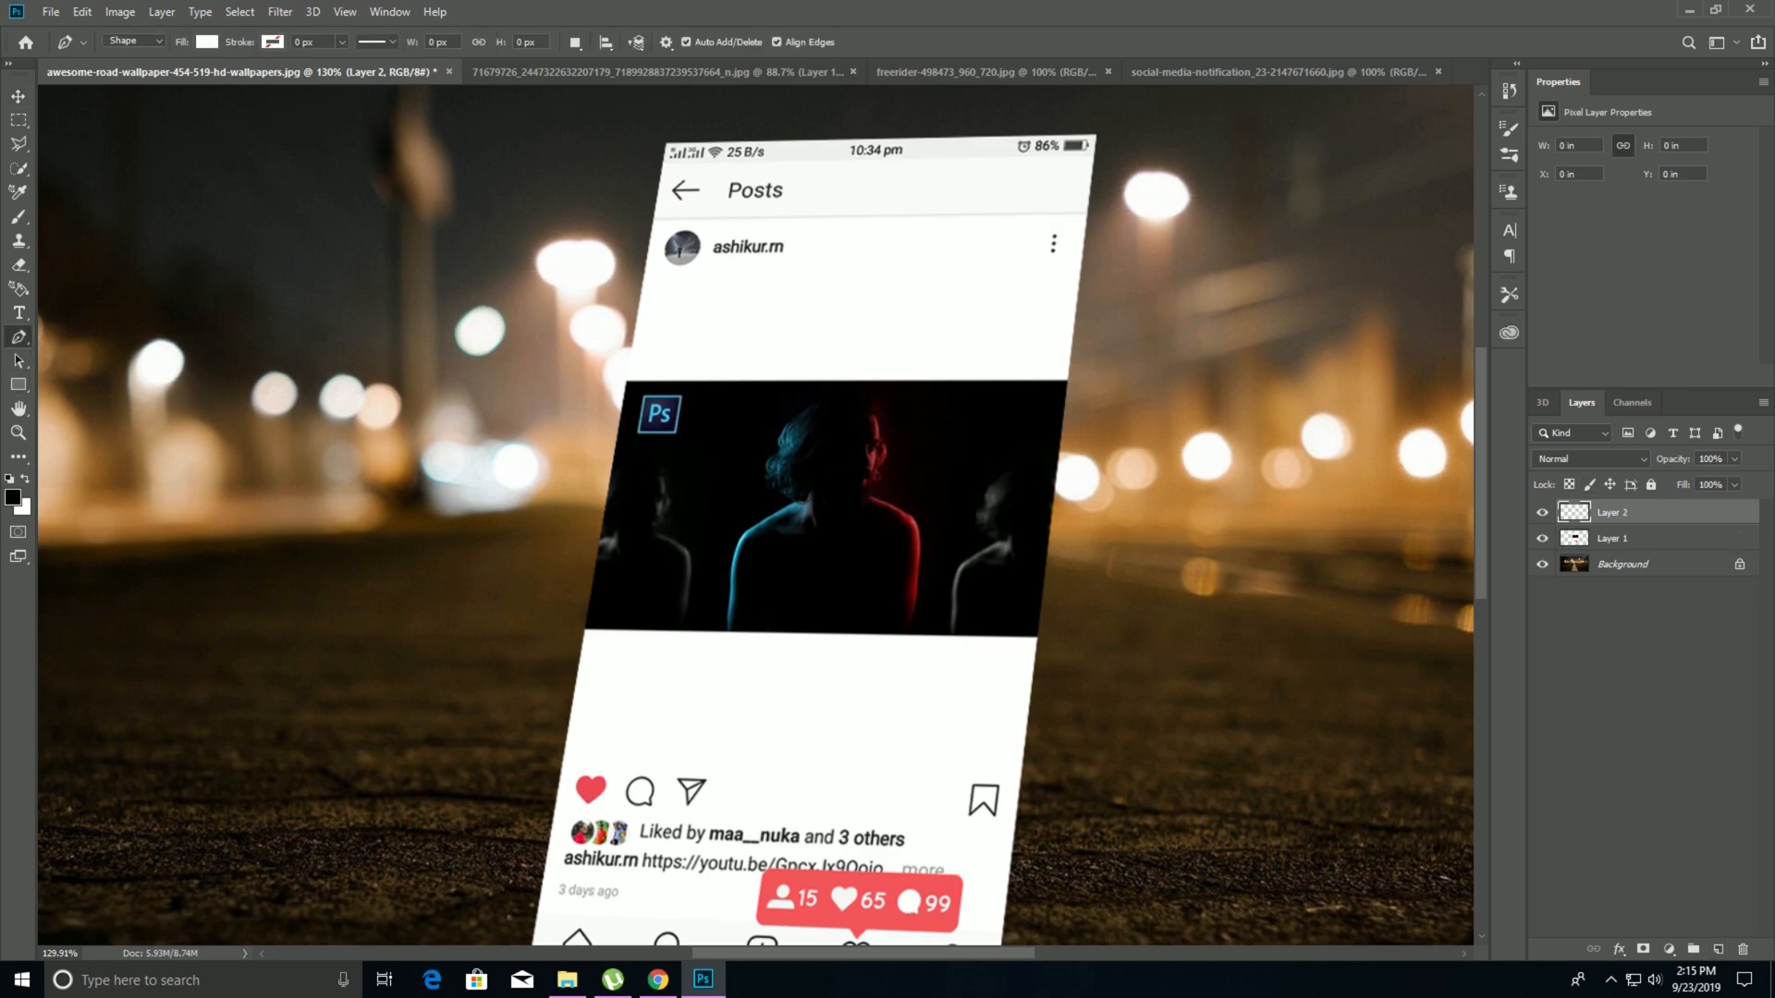
click(207, 42)
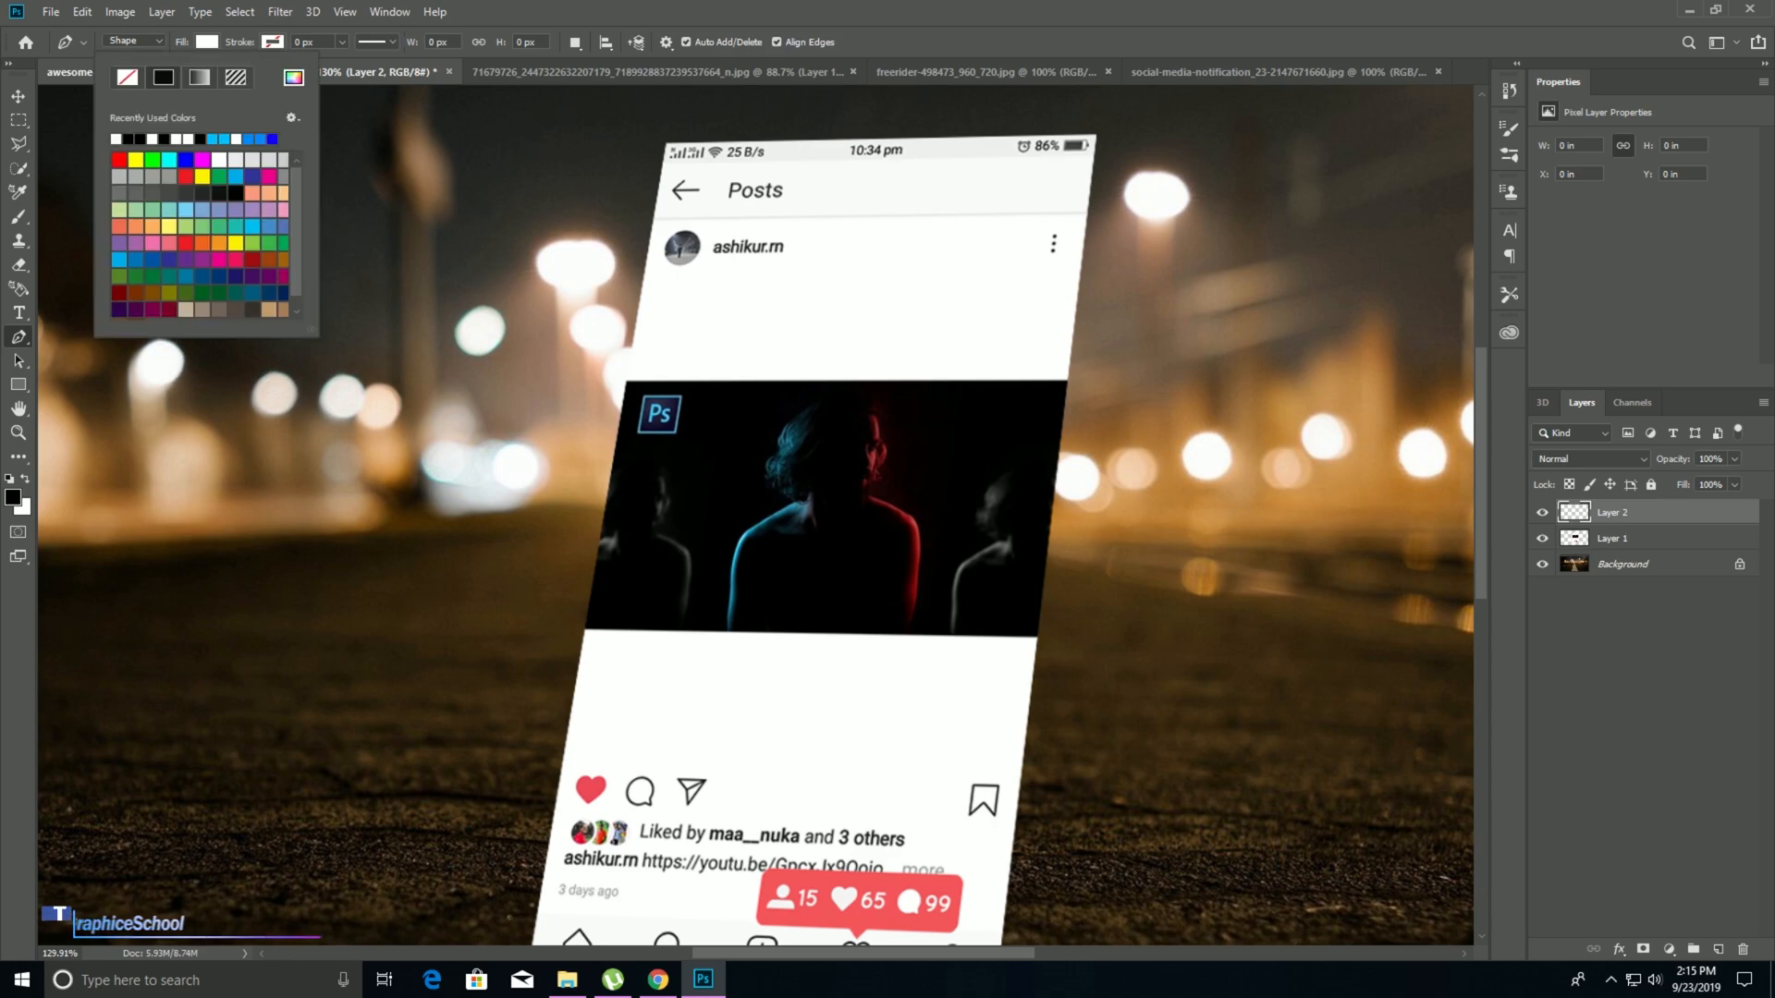
click(128, 139)
click(207, 42)
click(272, 42)
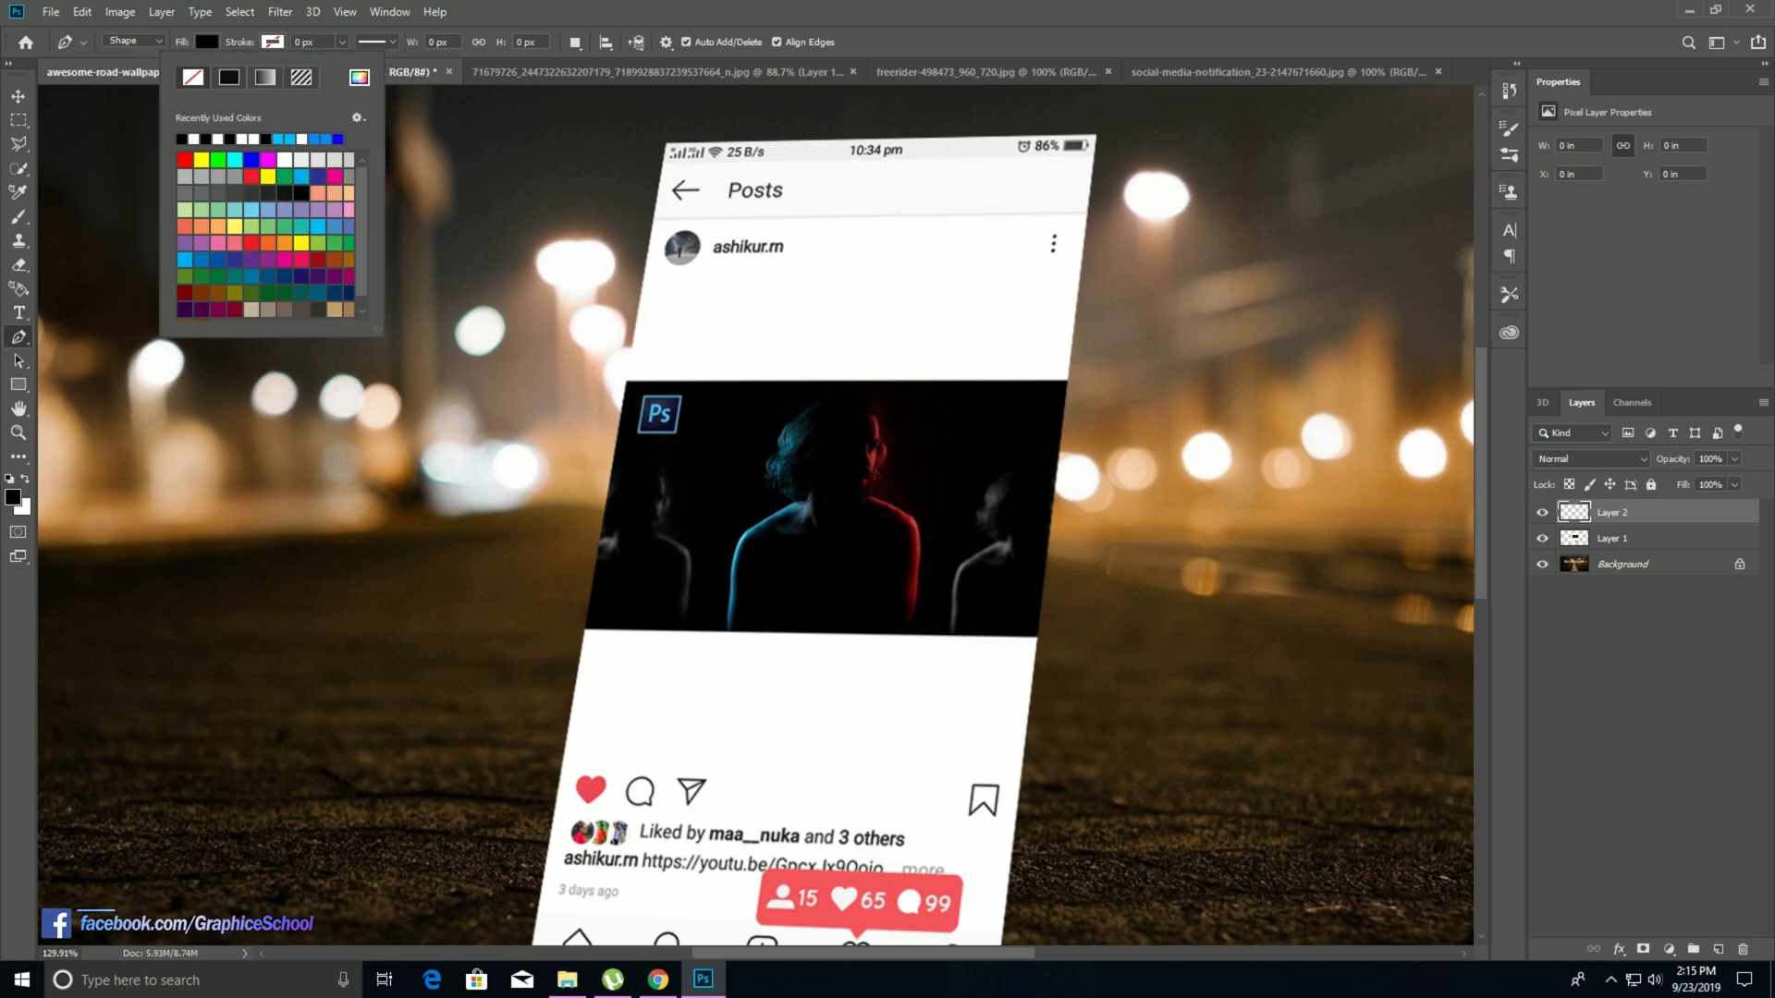
key(Escape)
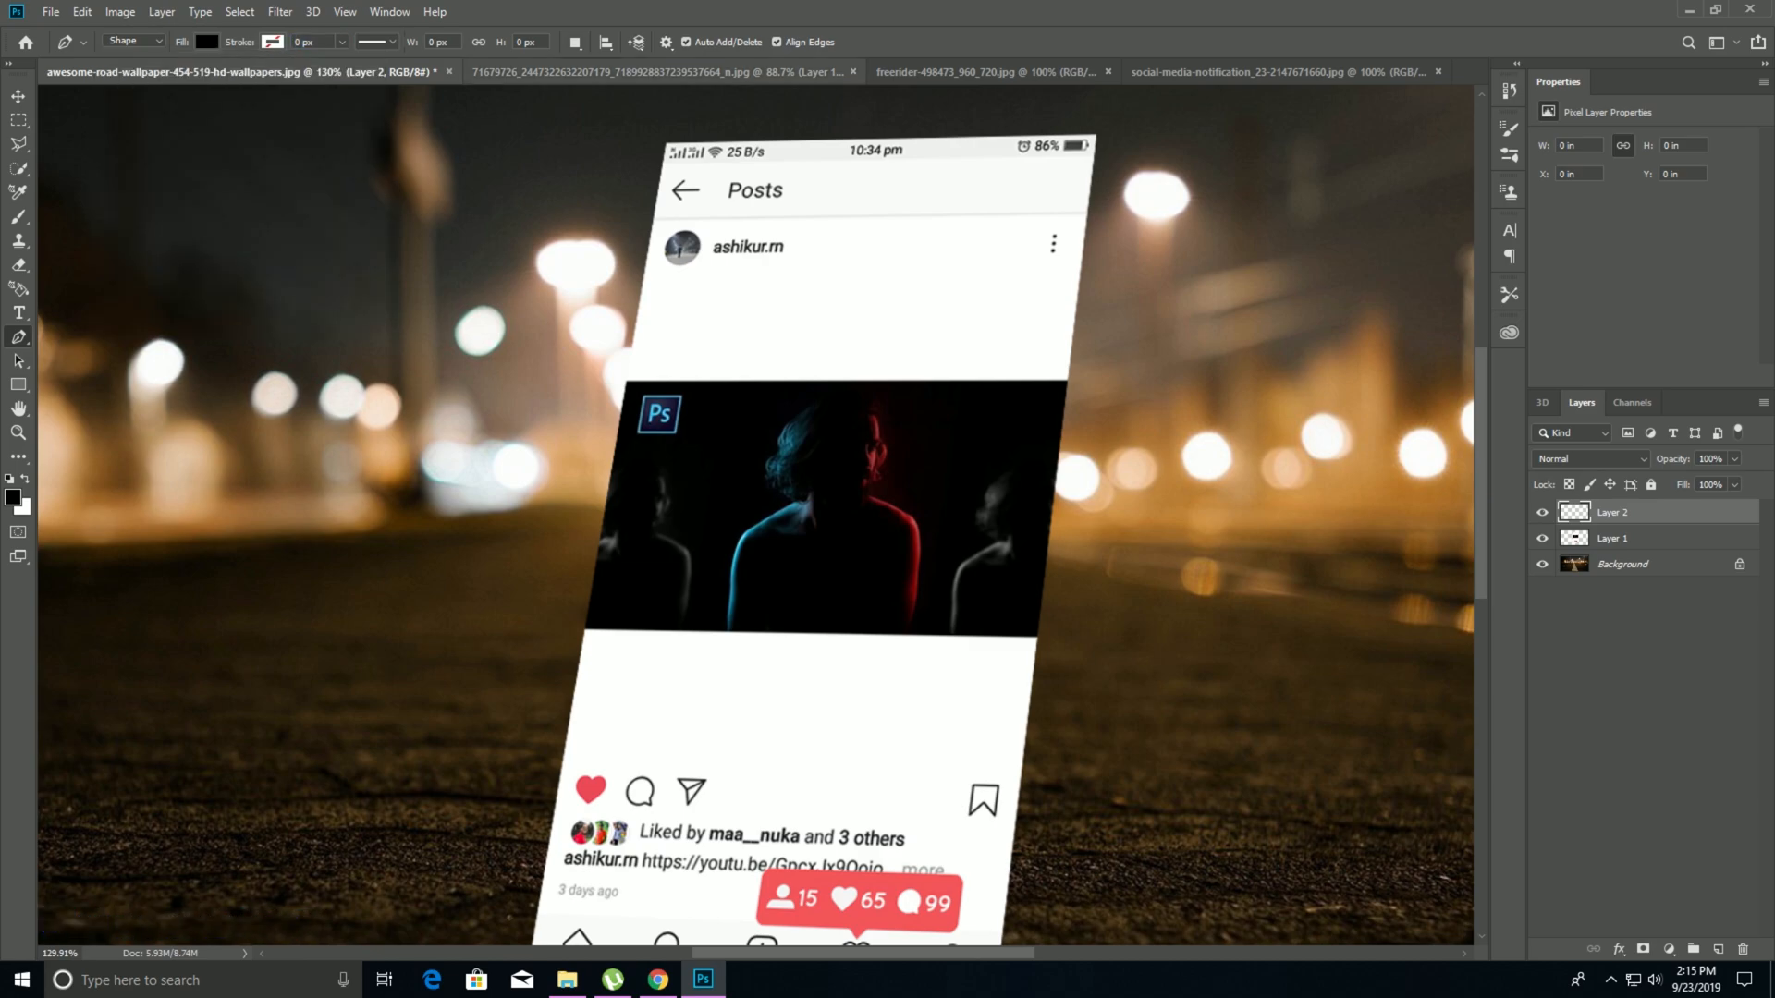
Start a black Pen shape above the post's photo with a nearly level upper edge about 365 px wide, spanning the post's side edges.
scroll(701, 428, up, 5)
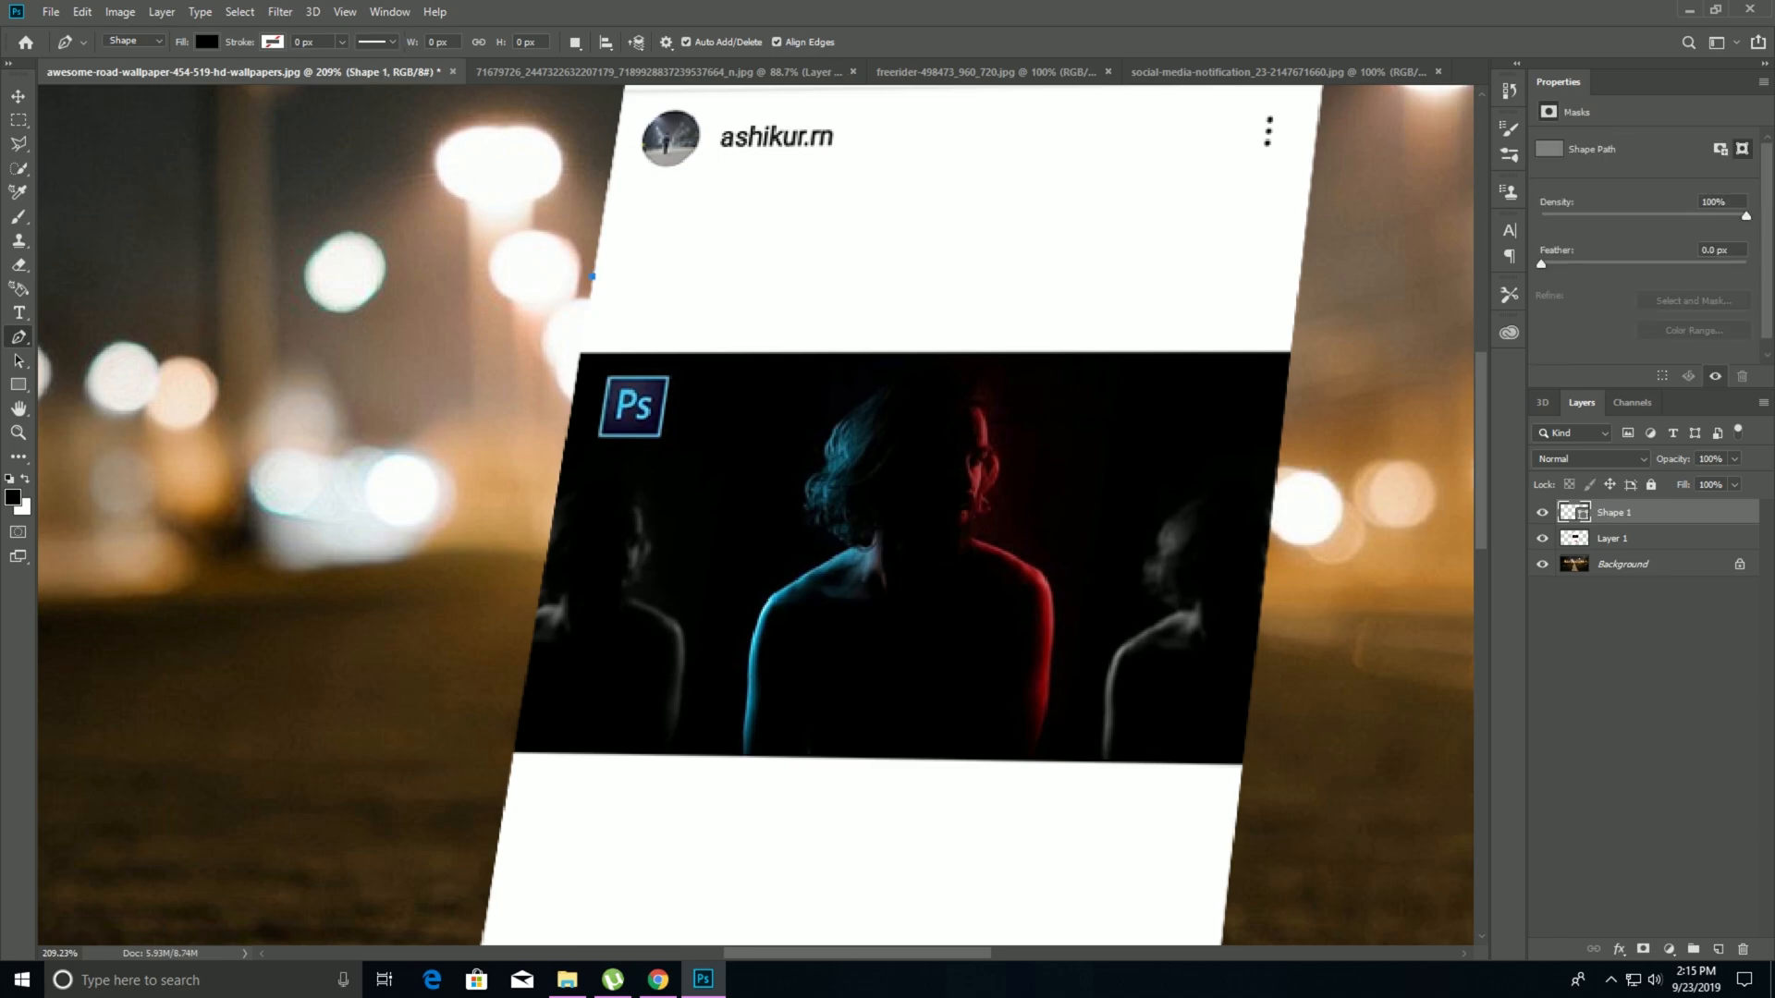
click(1298, 277)
key(ctrl+z)
click(1298, 275)
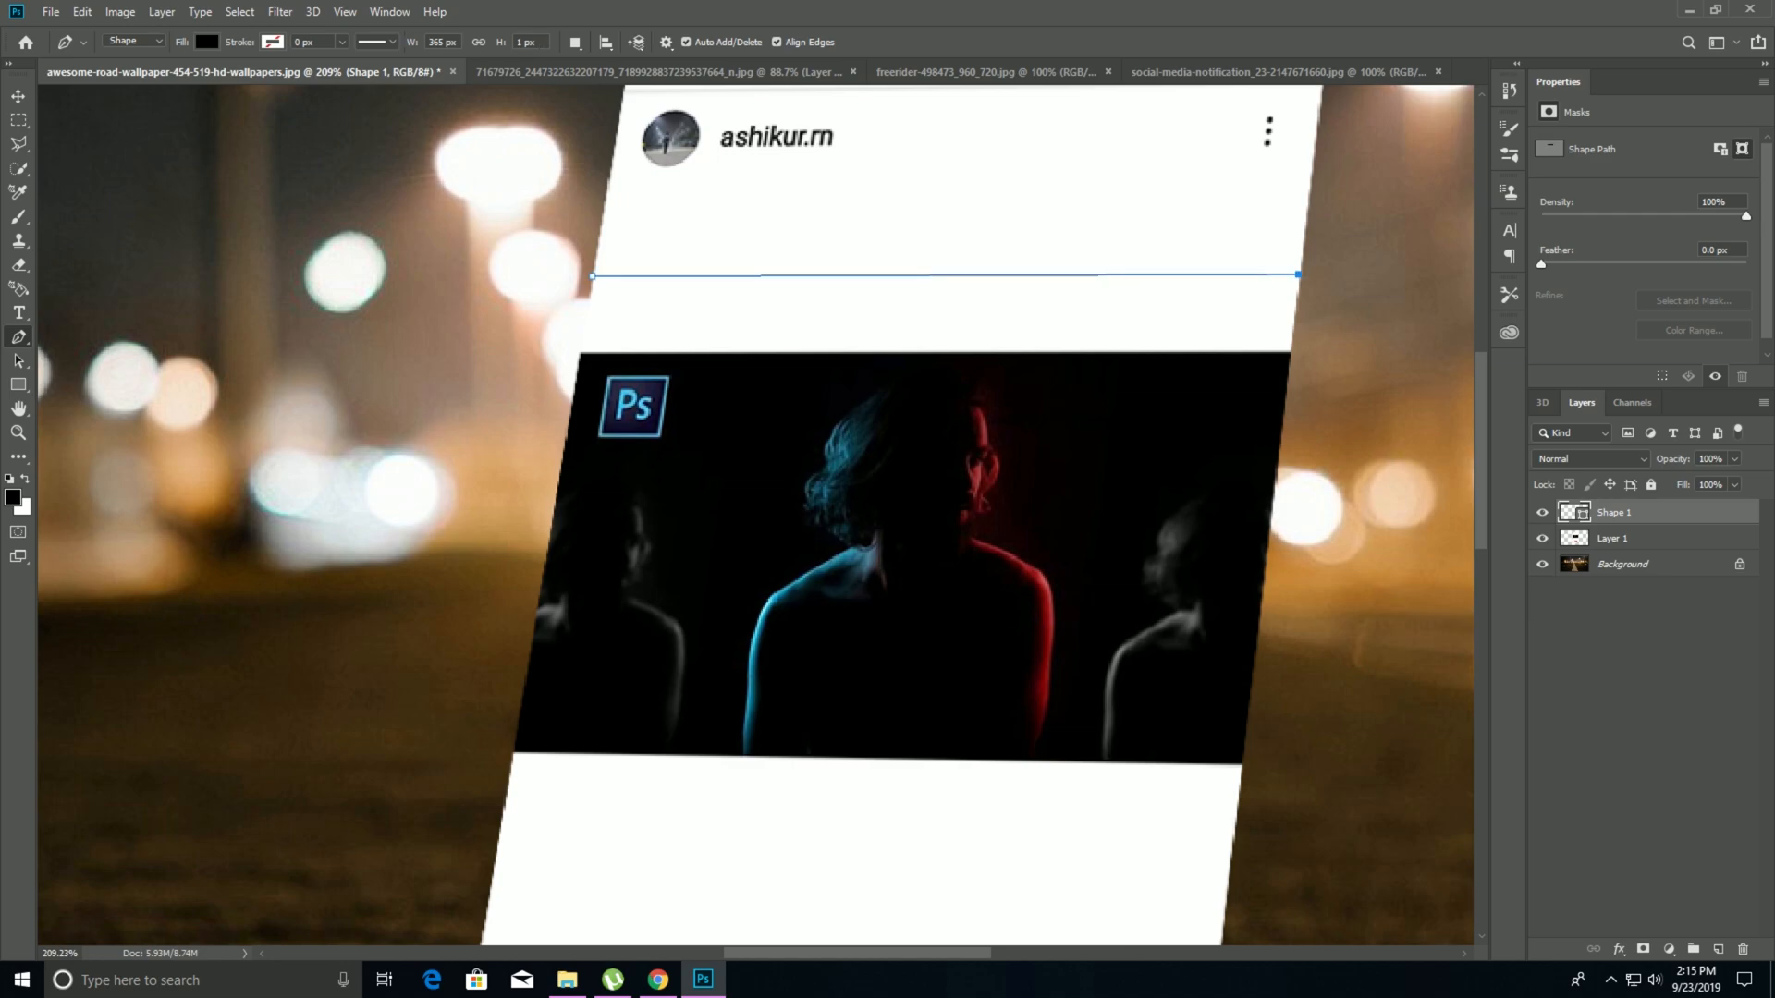
key(ctrl+z)
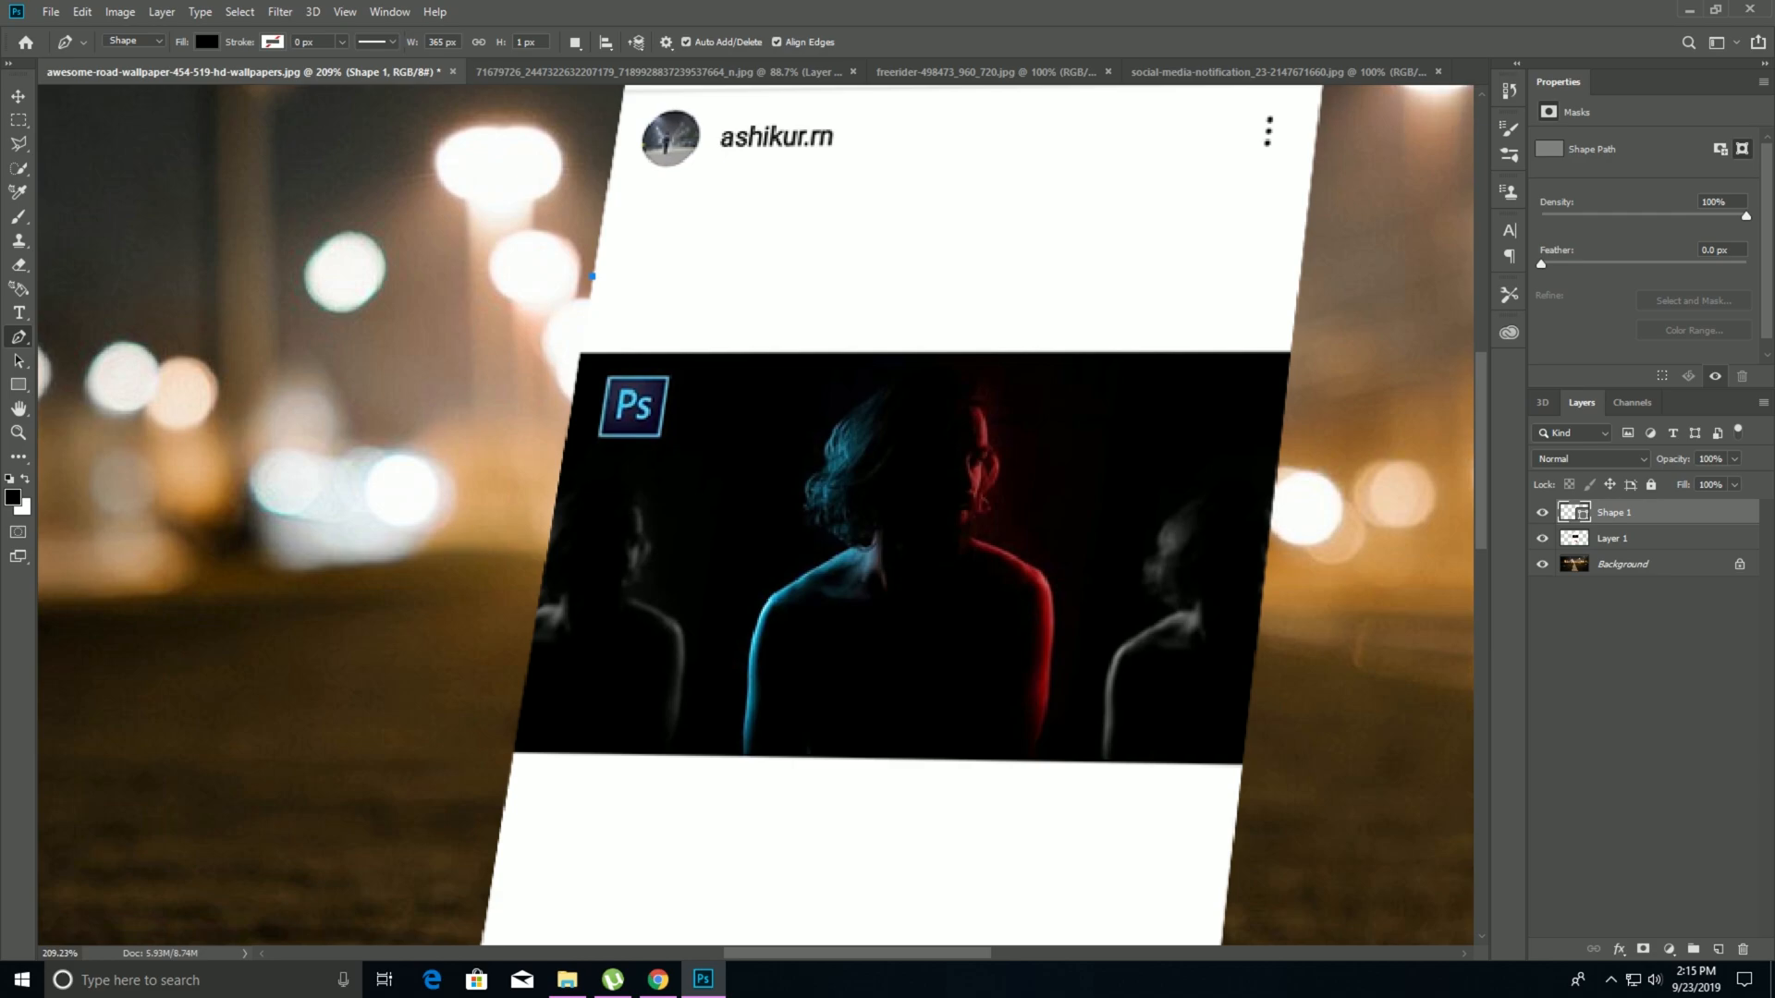
click(1298, 270)
Add the shape's two lower corners on the post's side edges below the photo, making it about 321 px high.
drag(755, 515, 656, 262)
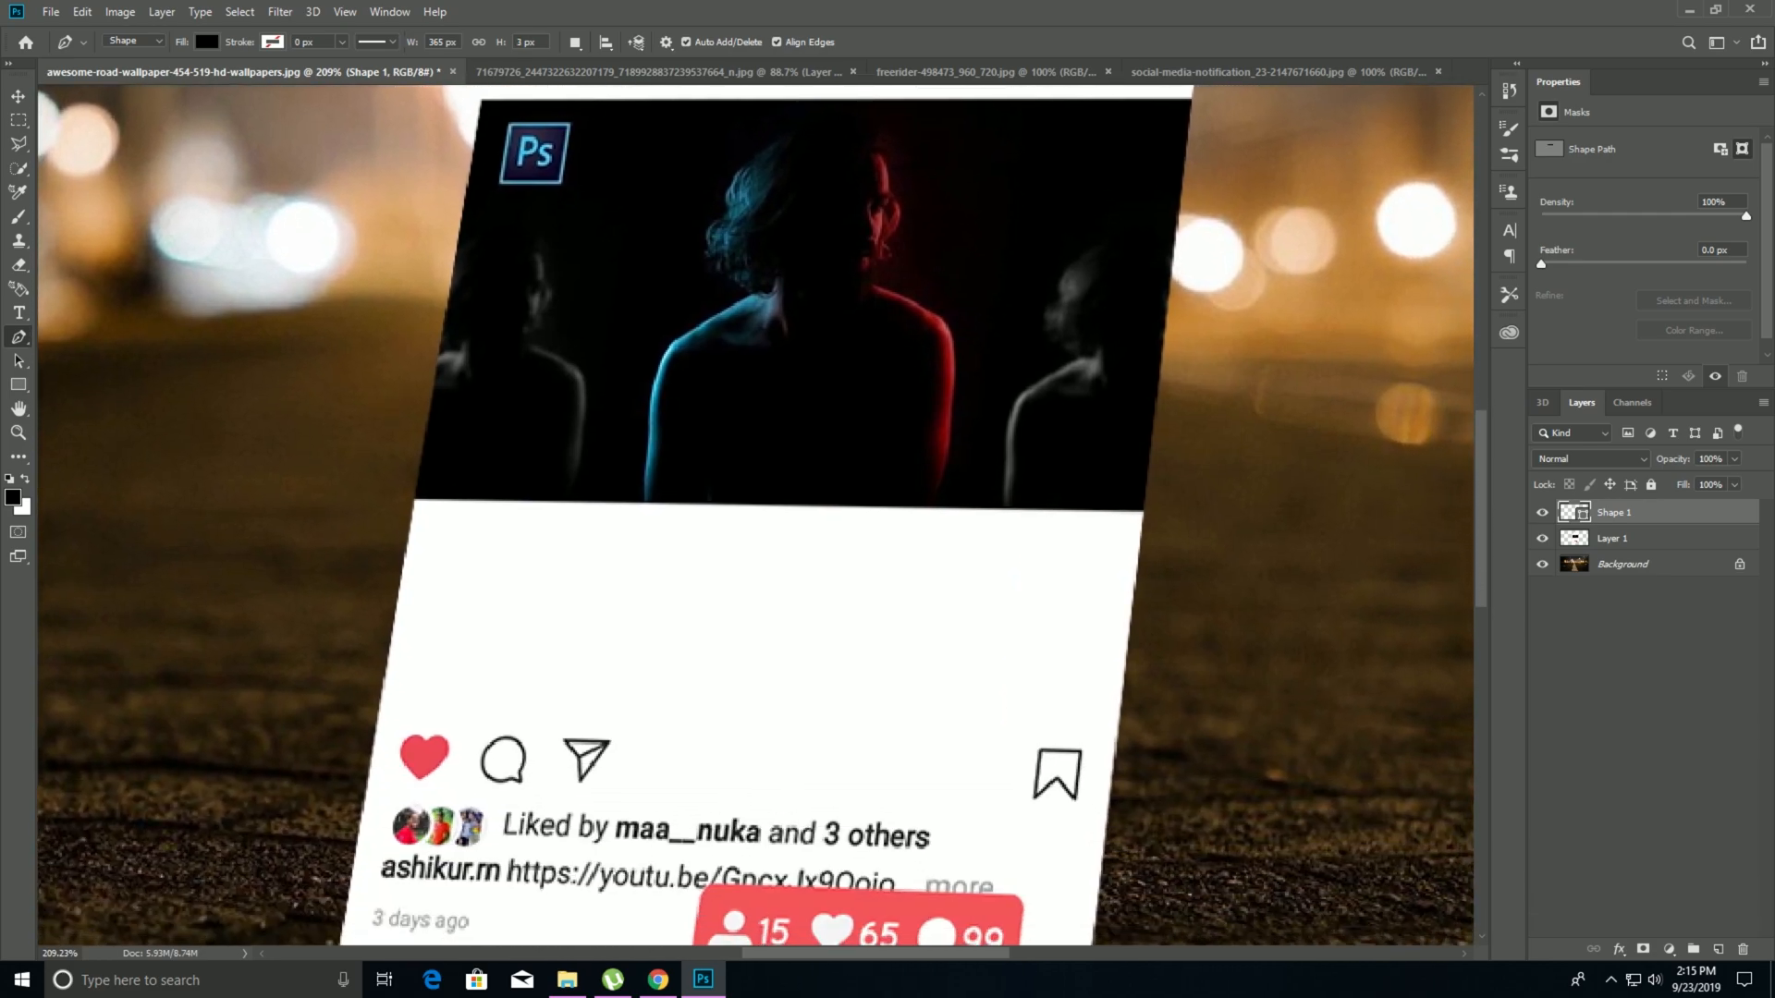
click(1126, 638)
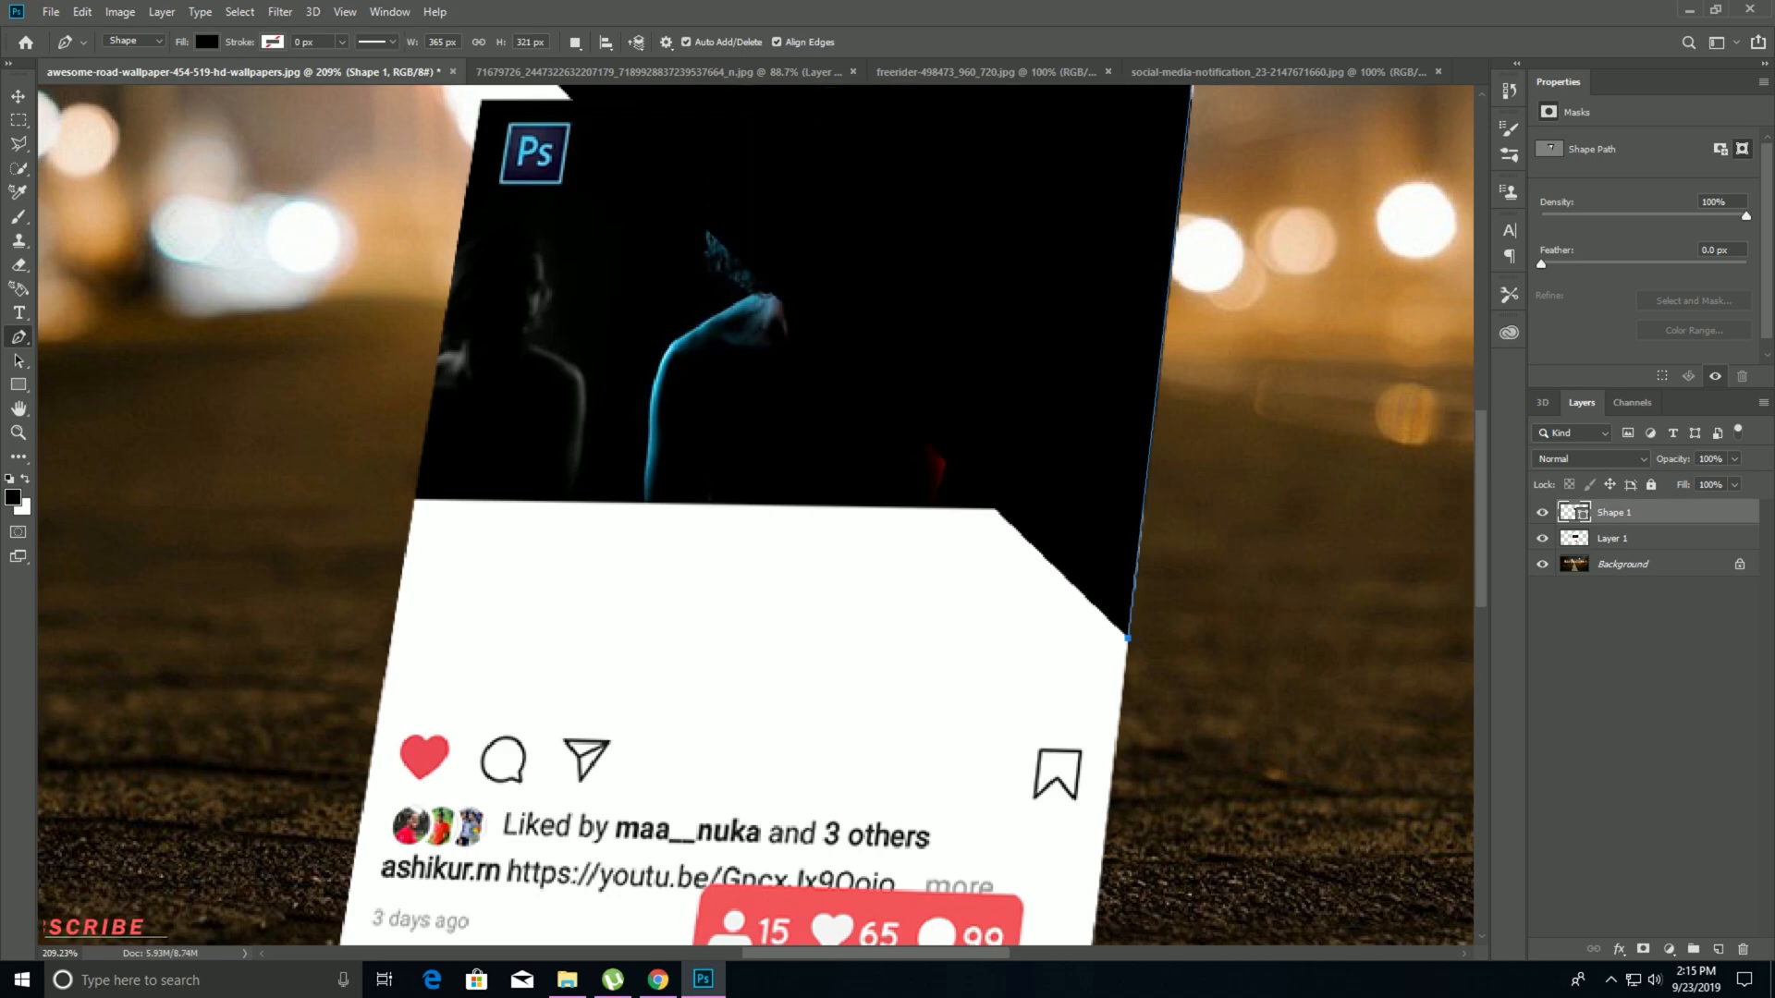
drag(1126, 638, 1419, 638)
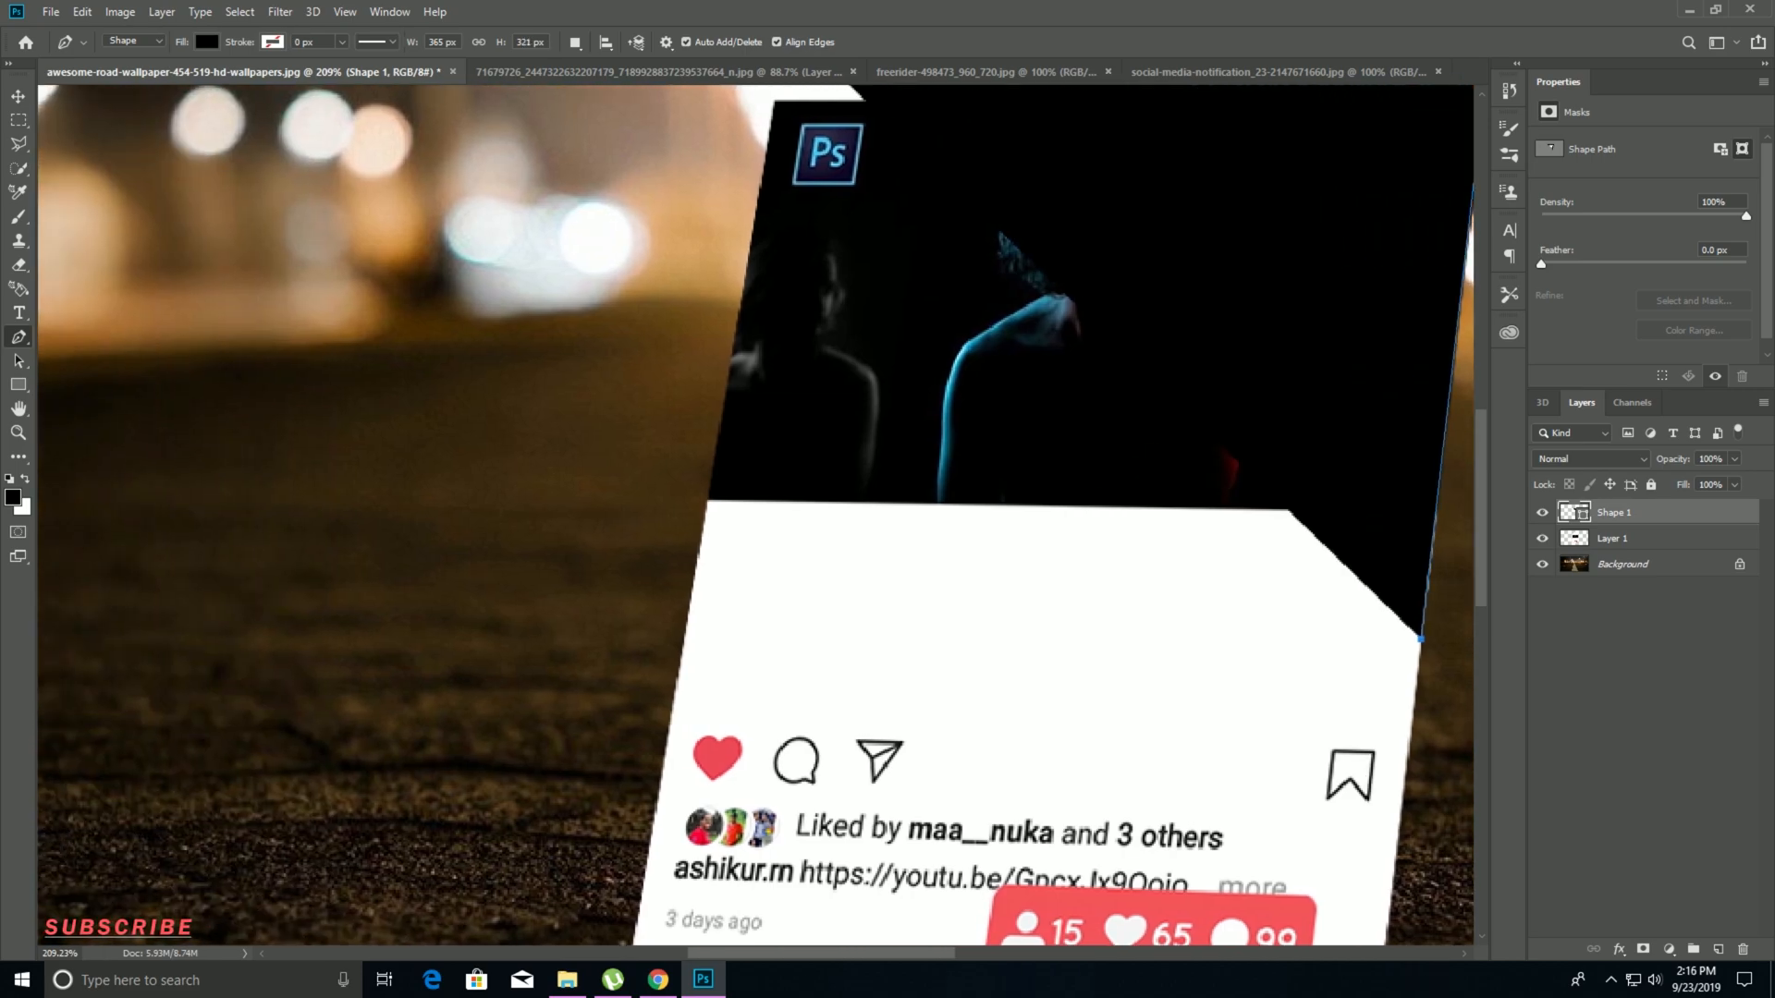
click(689, 614)
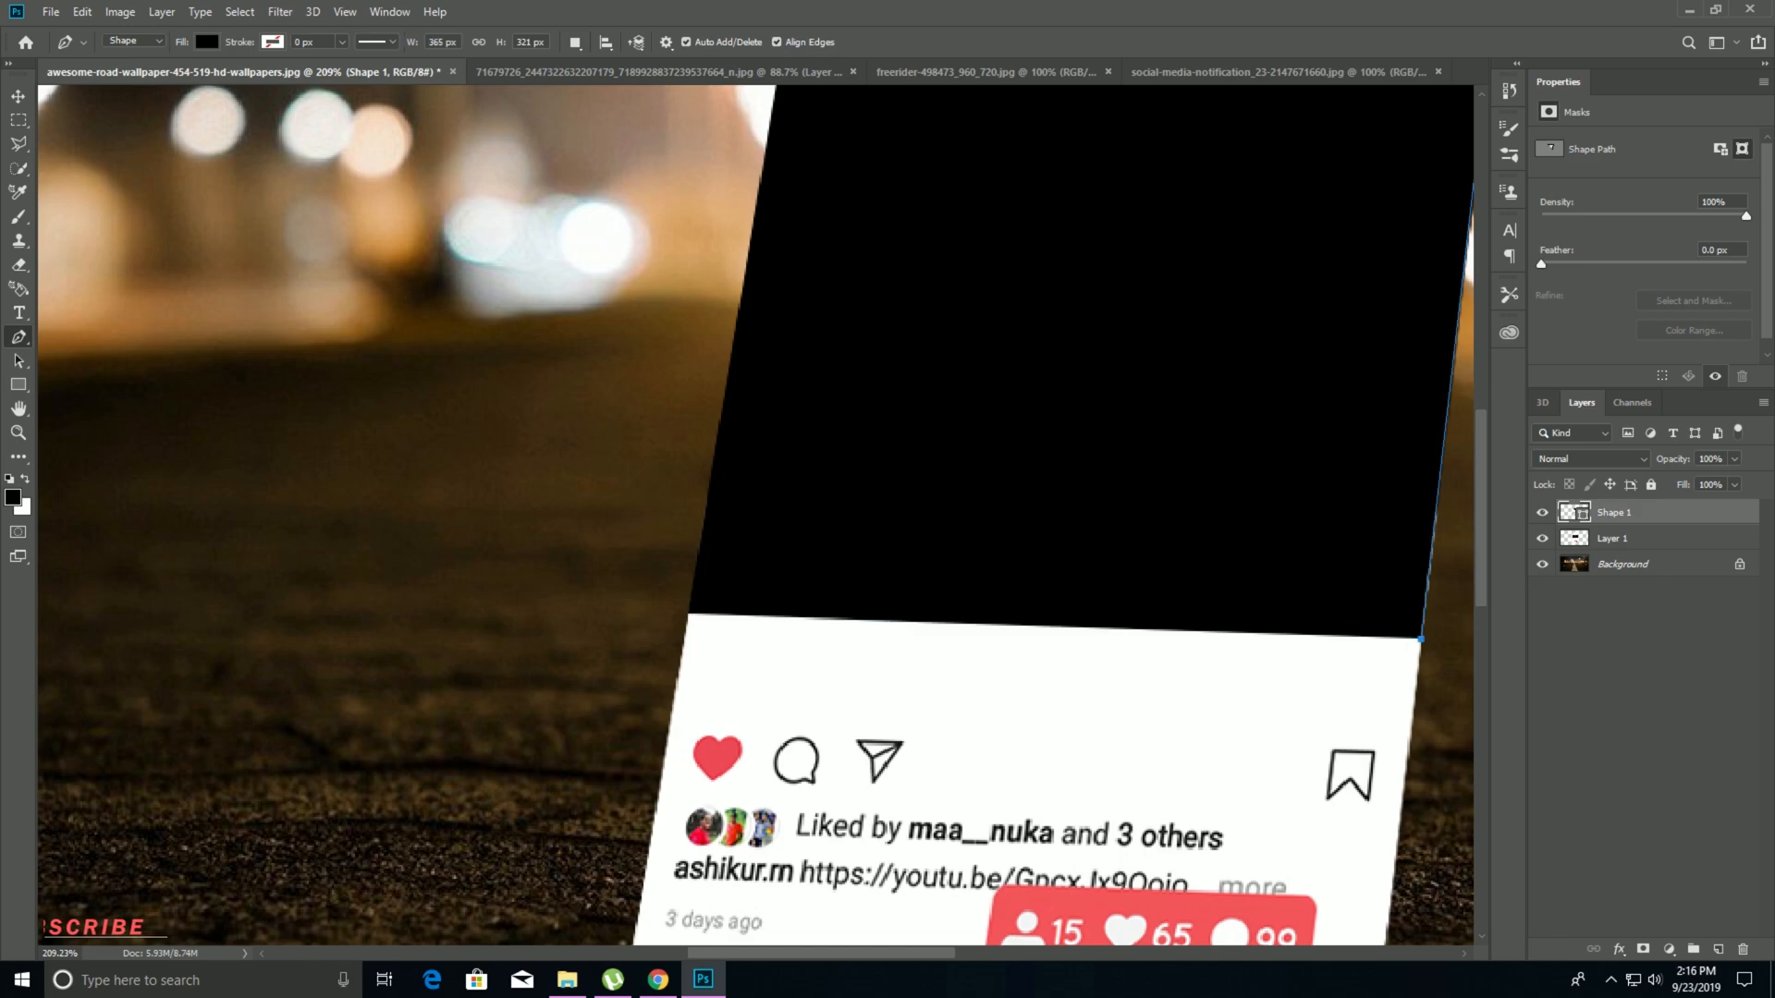
click(685, 616)
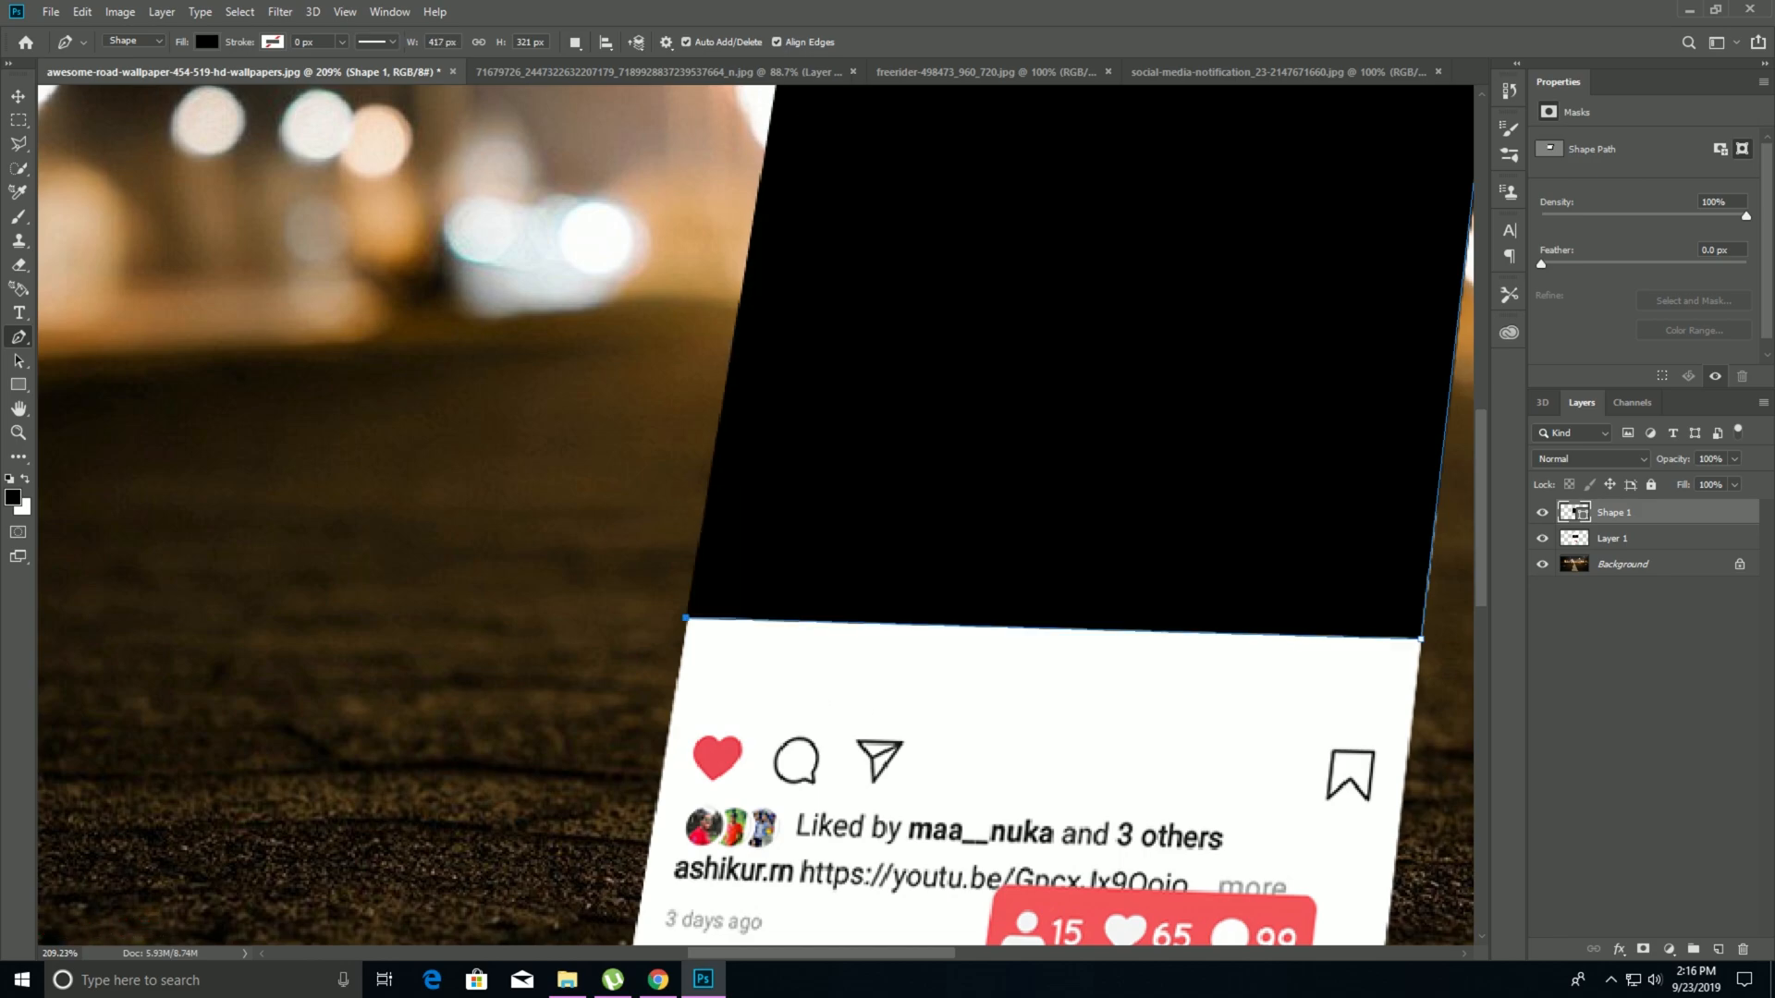
Redo the black shape's lower-left corner on the post's edge, close the shape at about 416 × 321 px and deselect it.
scroll(758, 516, up, 3)
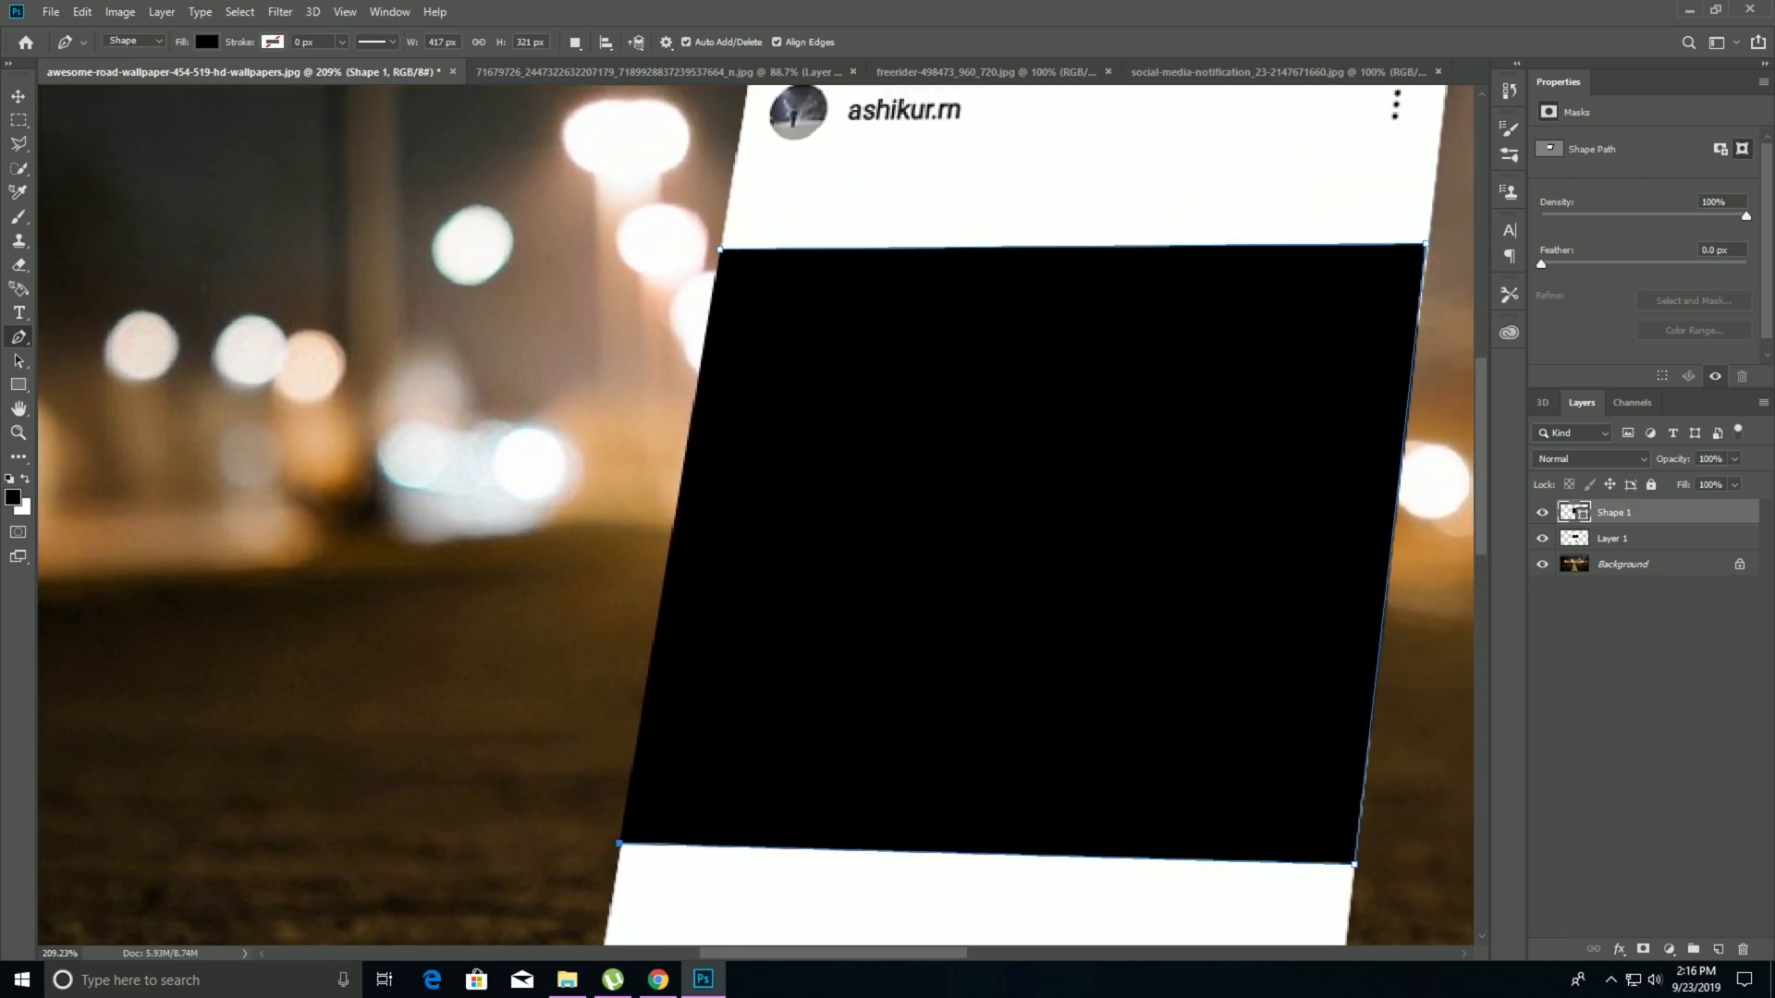
click(719, 249)
drag(758, 516, 615, 395)
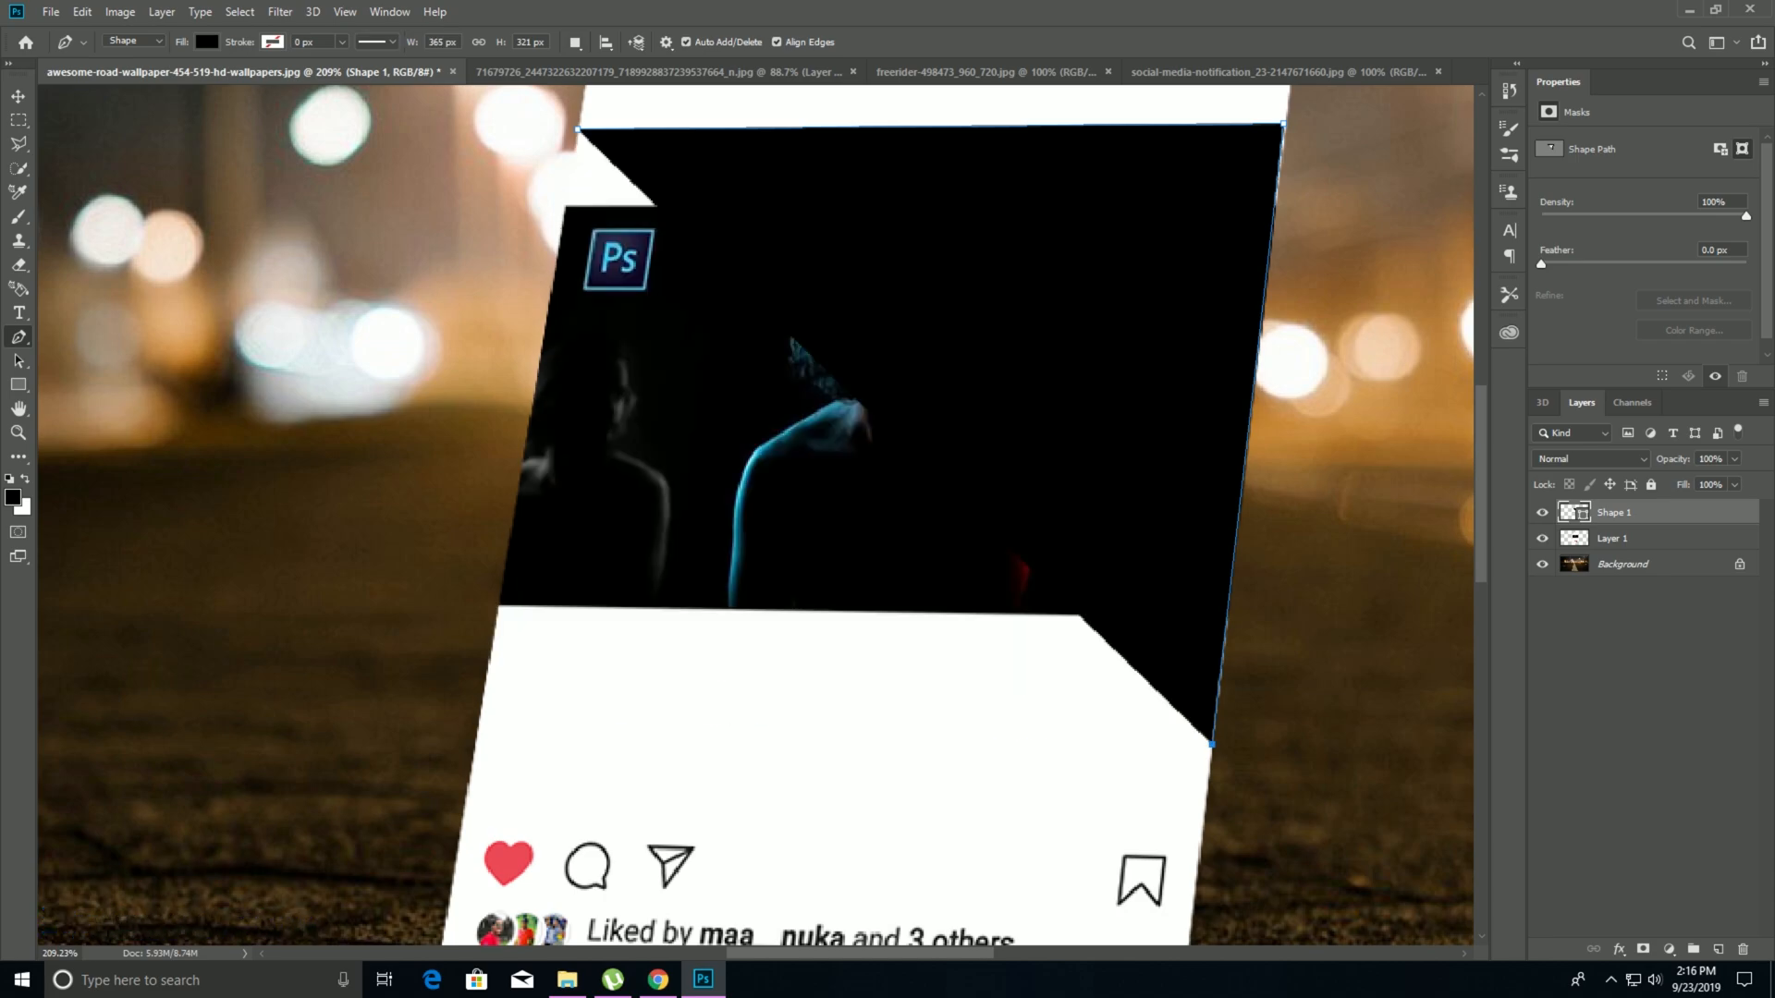
click(478, 714)
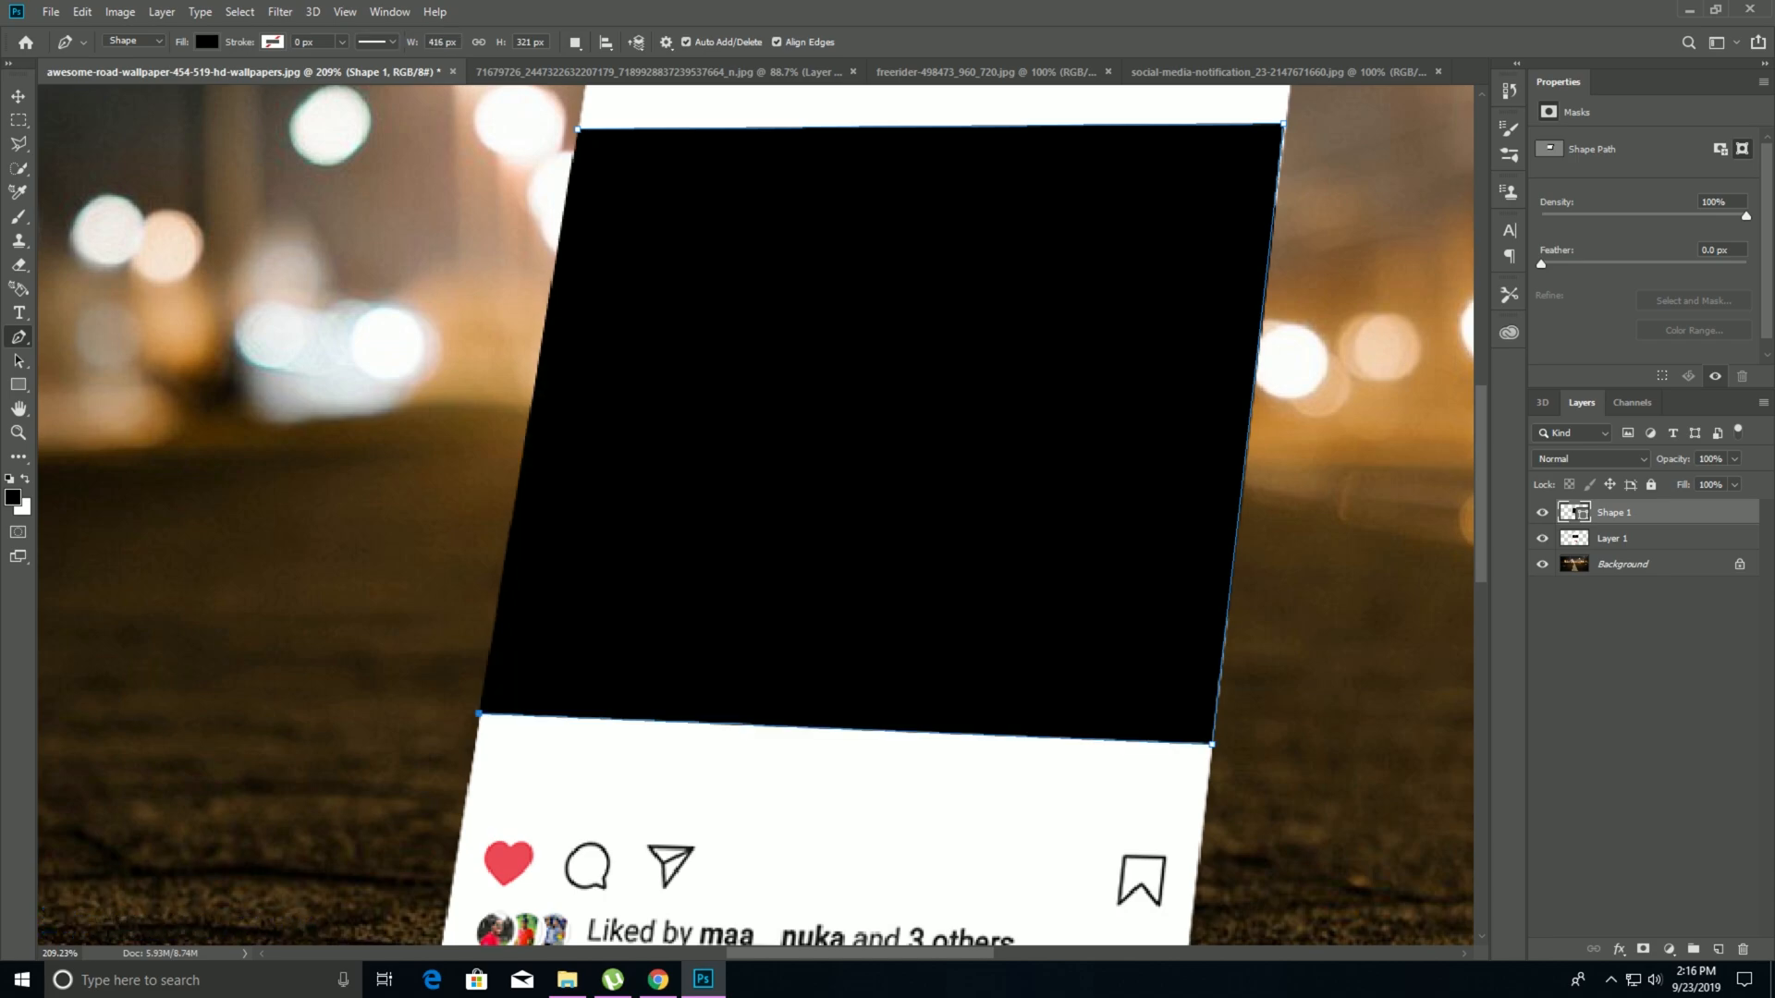
scroll(758, 514, up, 2)
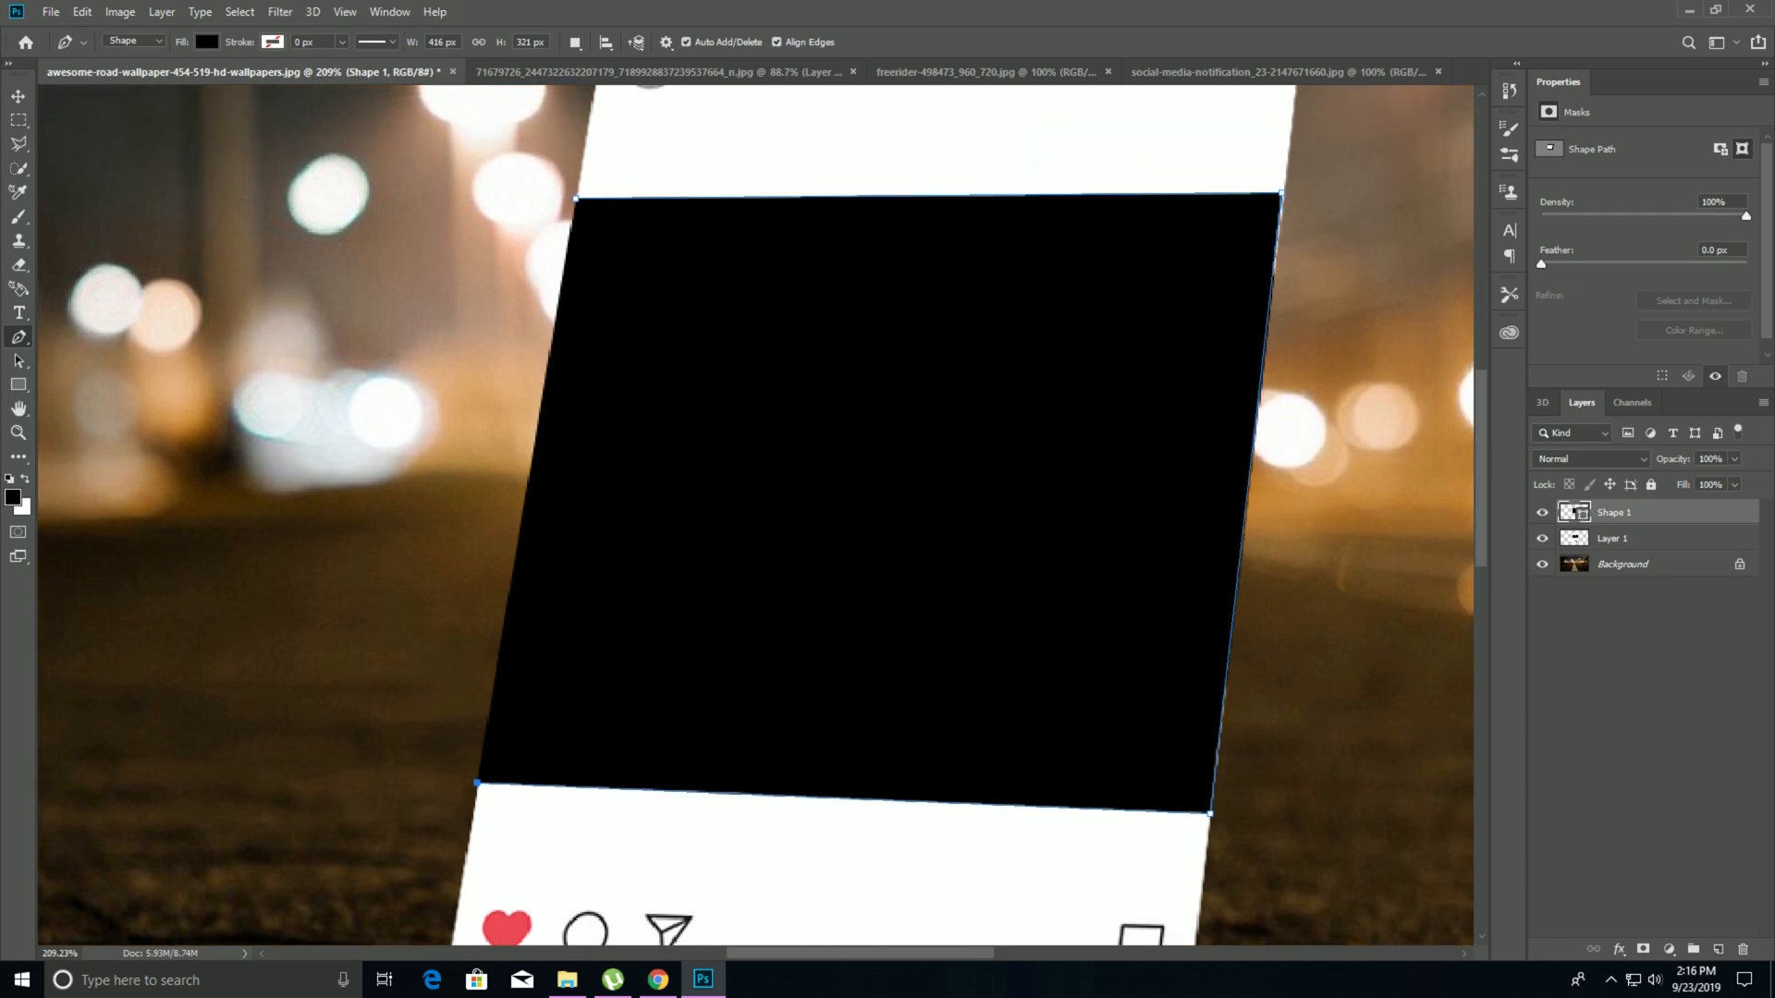
click(575, 198)
scroll(990, 584, down, 7)
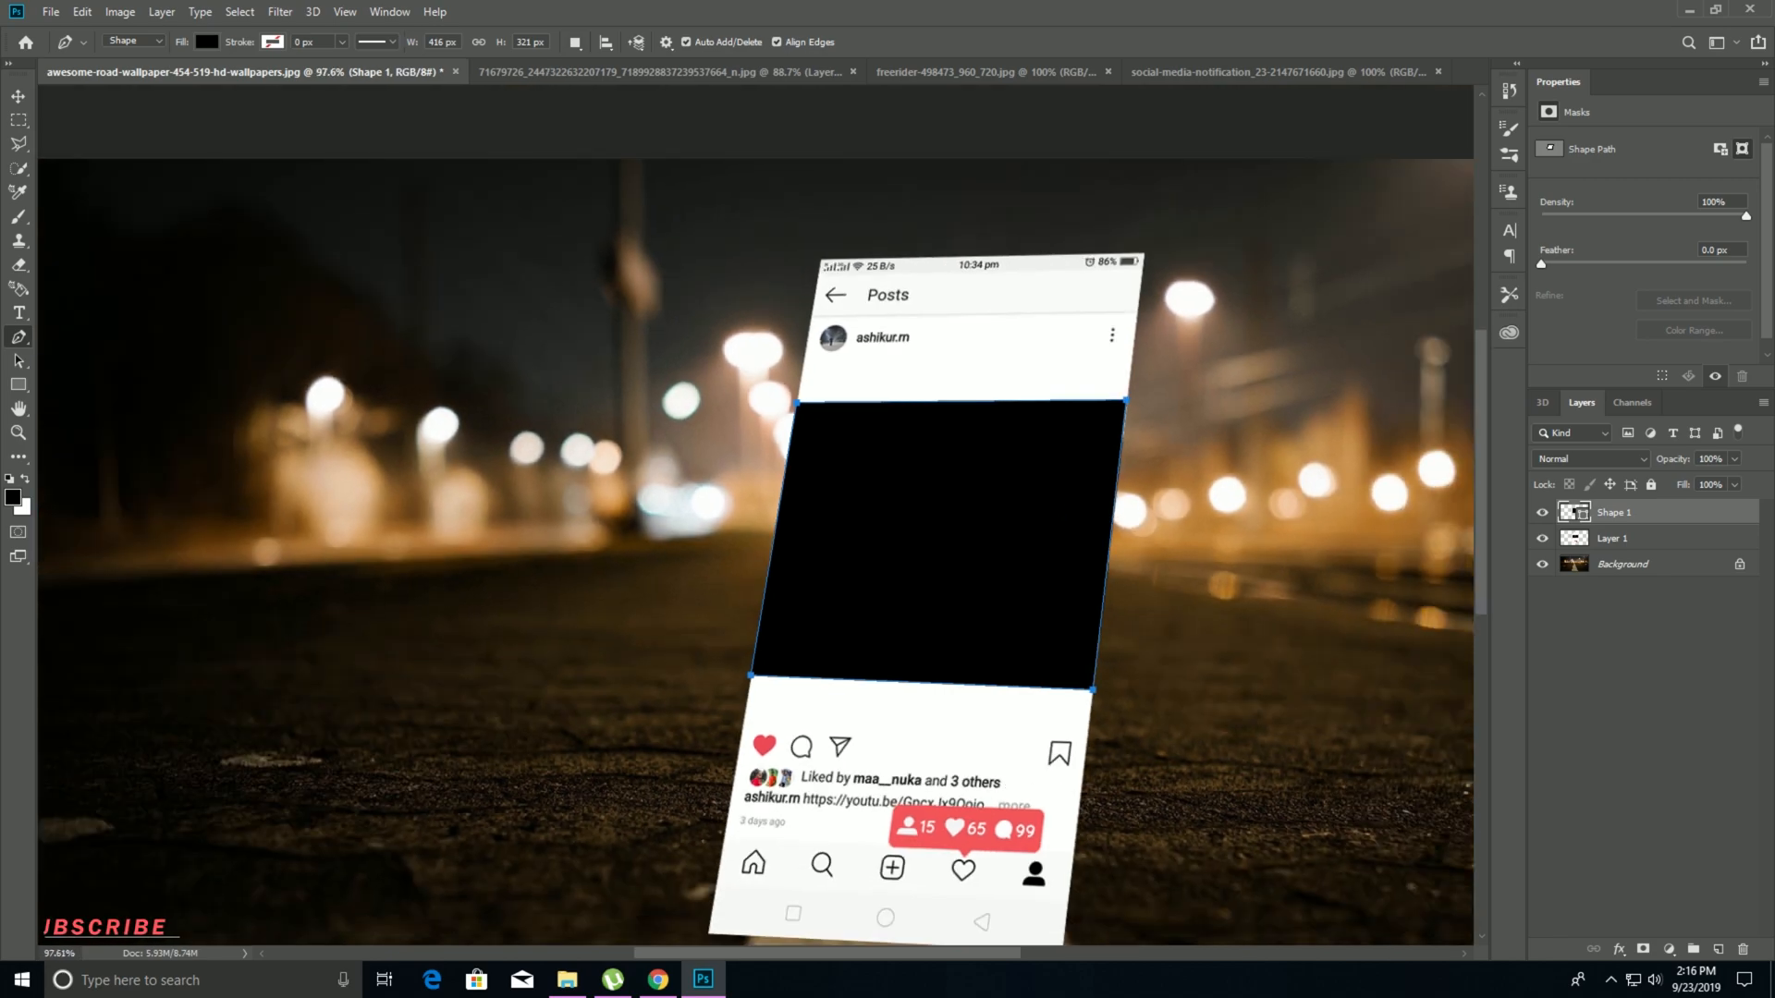
drag(990, 584, 885, 538)
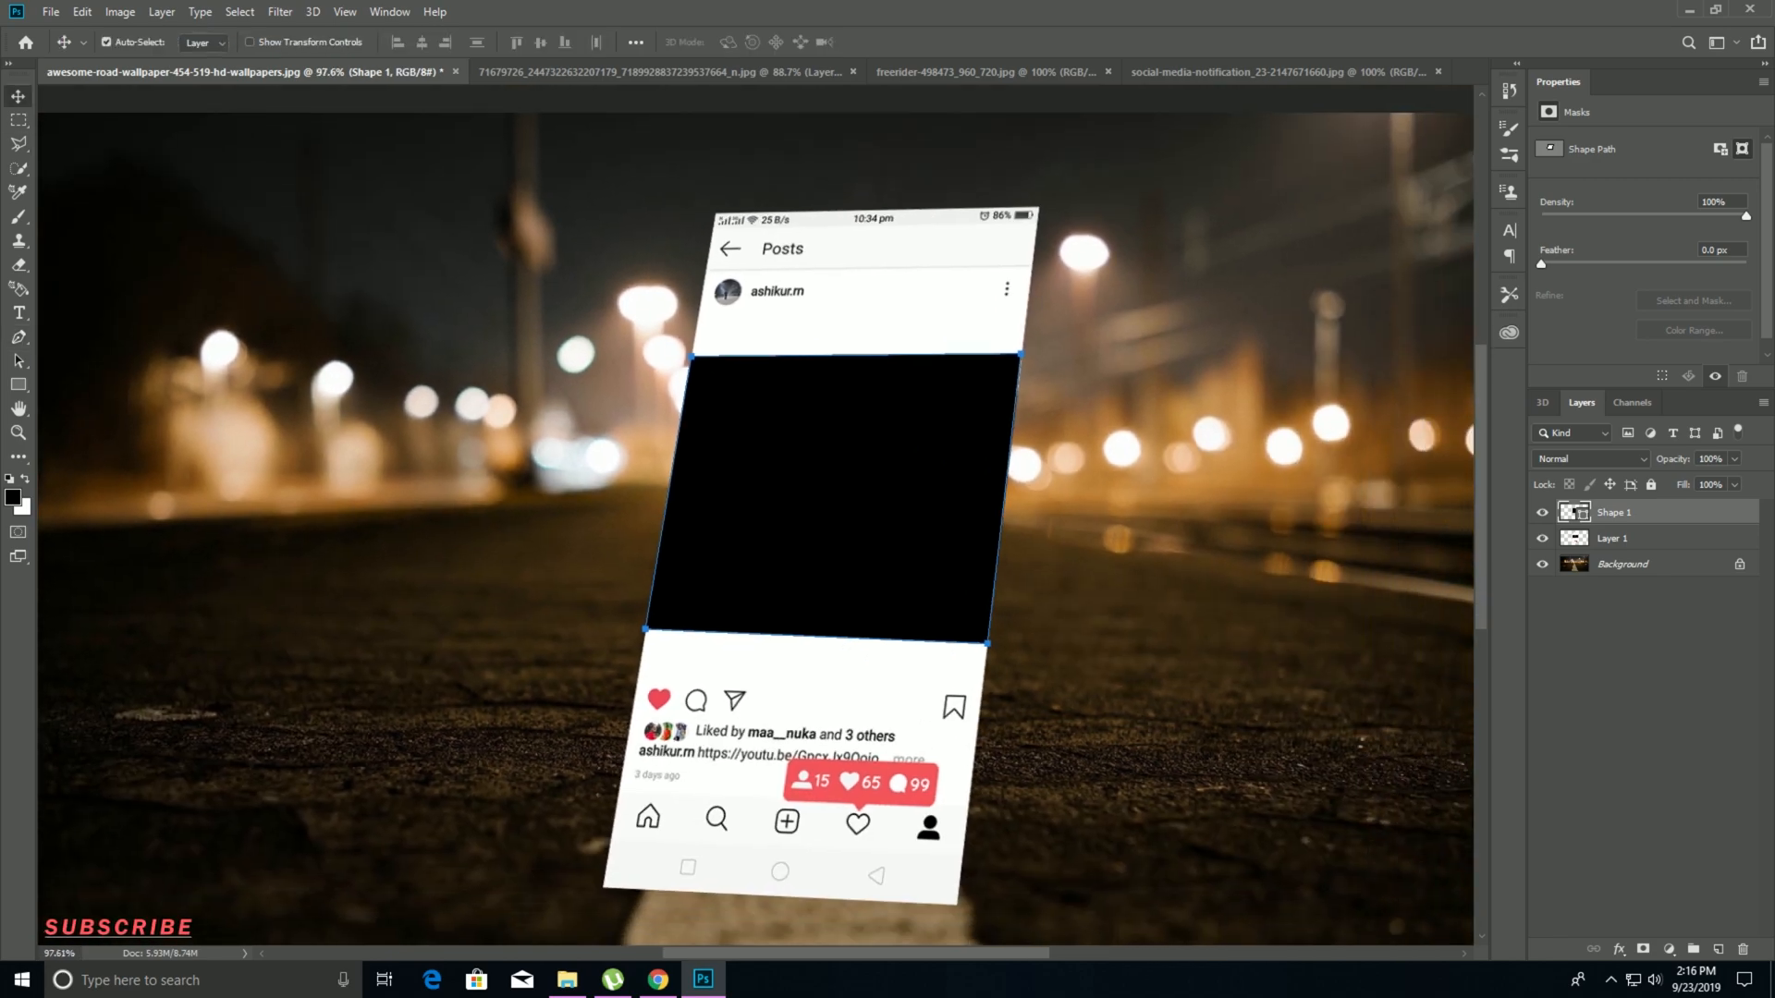
key(Escape)
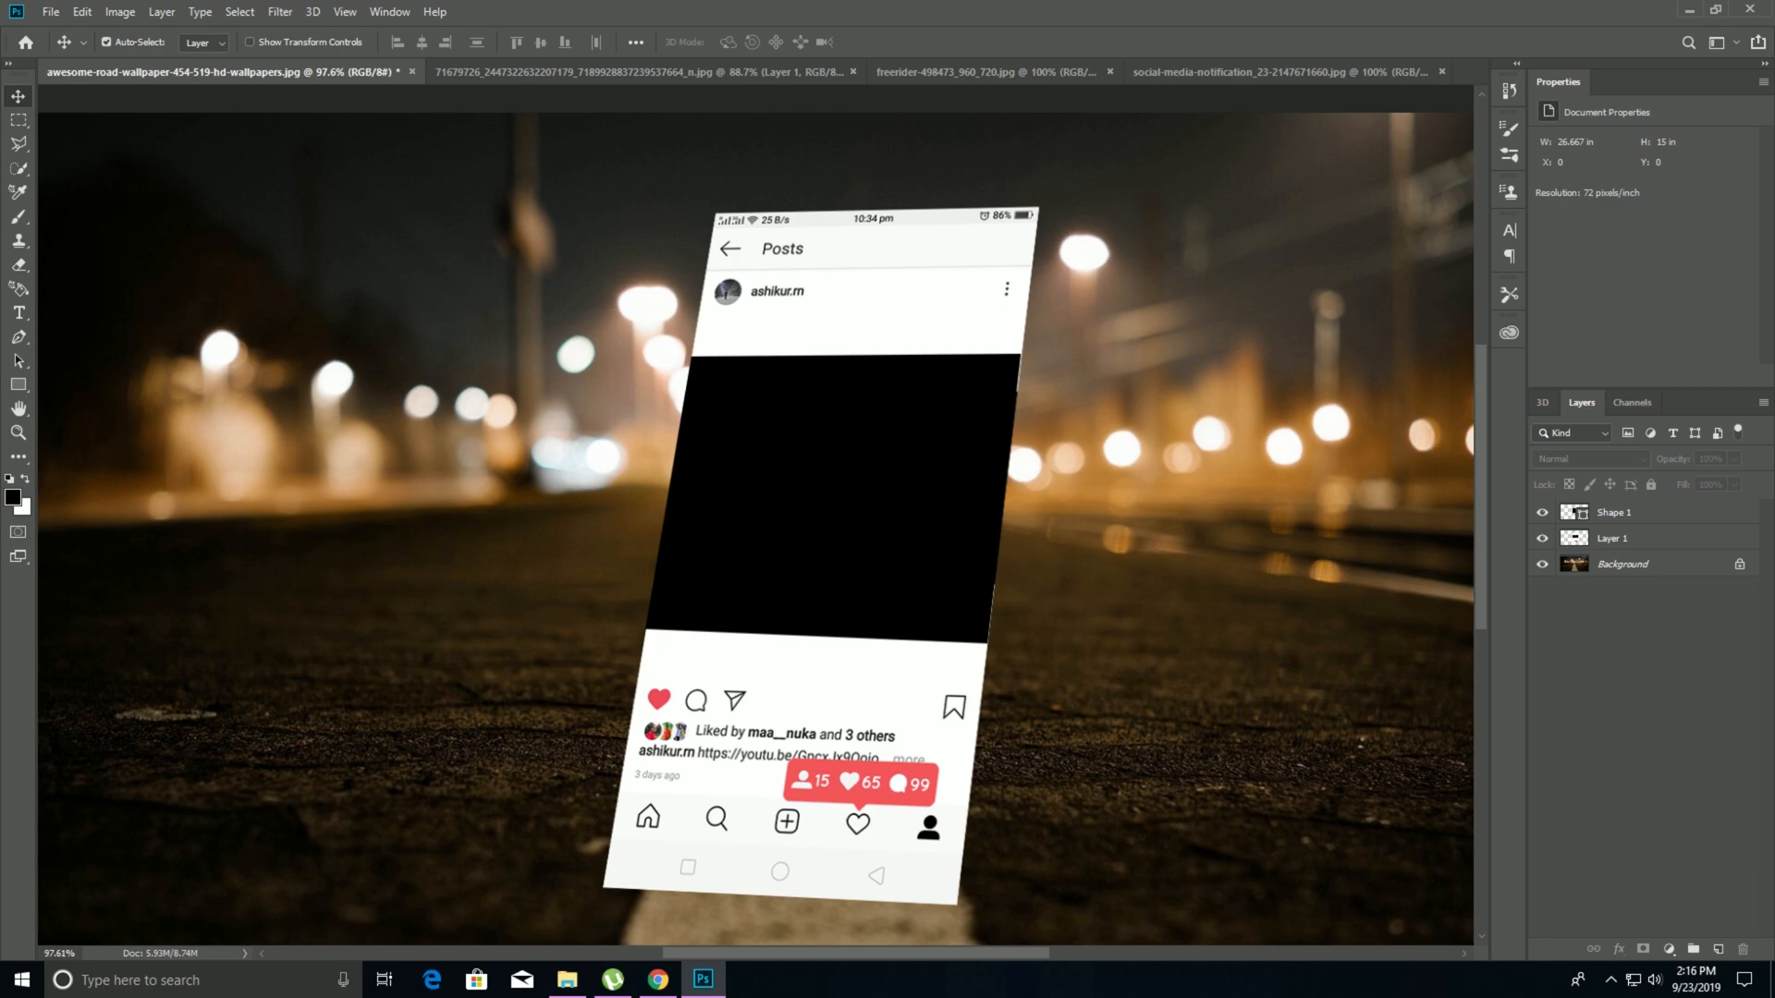
Bring the skier photo from freerider-498473_960_720.jpg into the road document above the black shape and set its opacity to 53%.
click(983, 71)
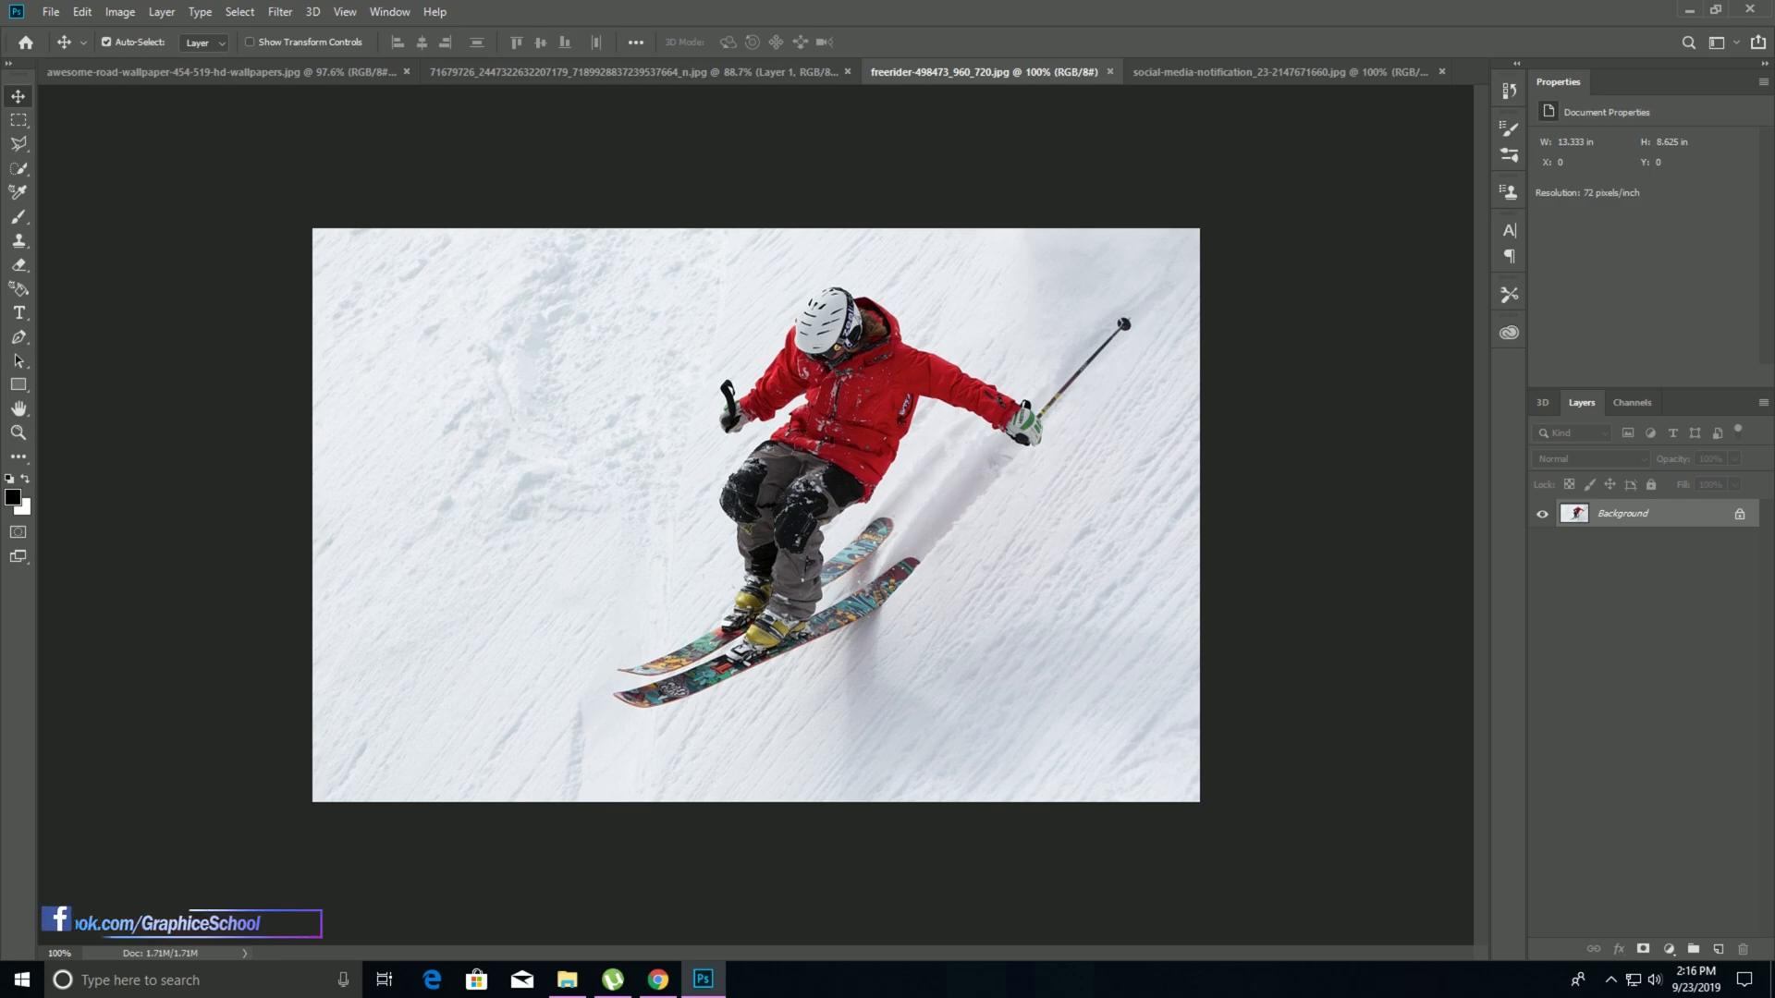
drag(757, 515, 797, 529)
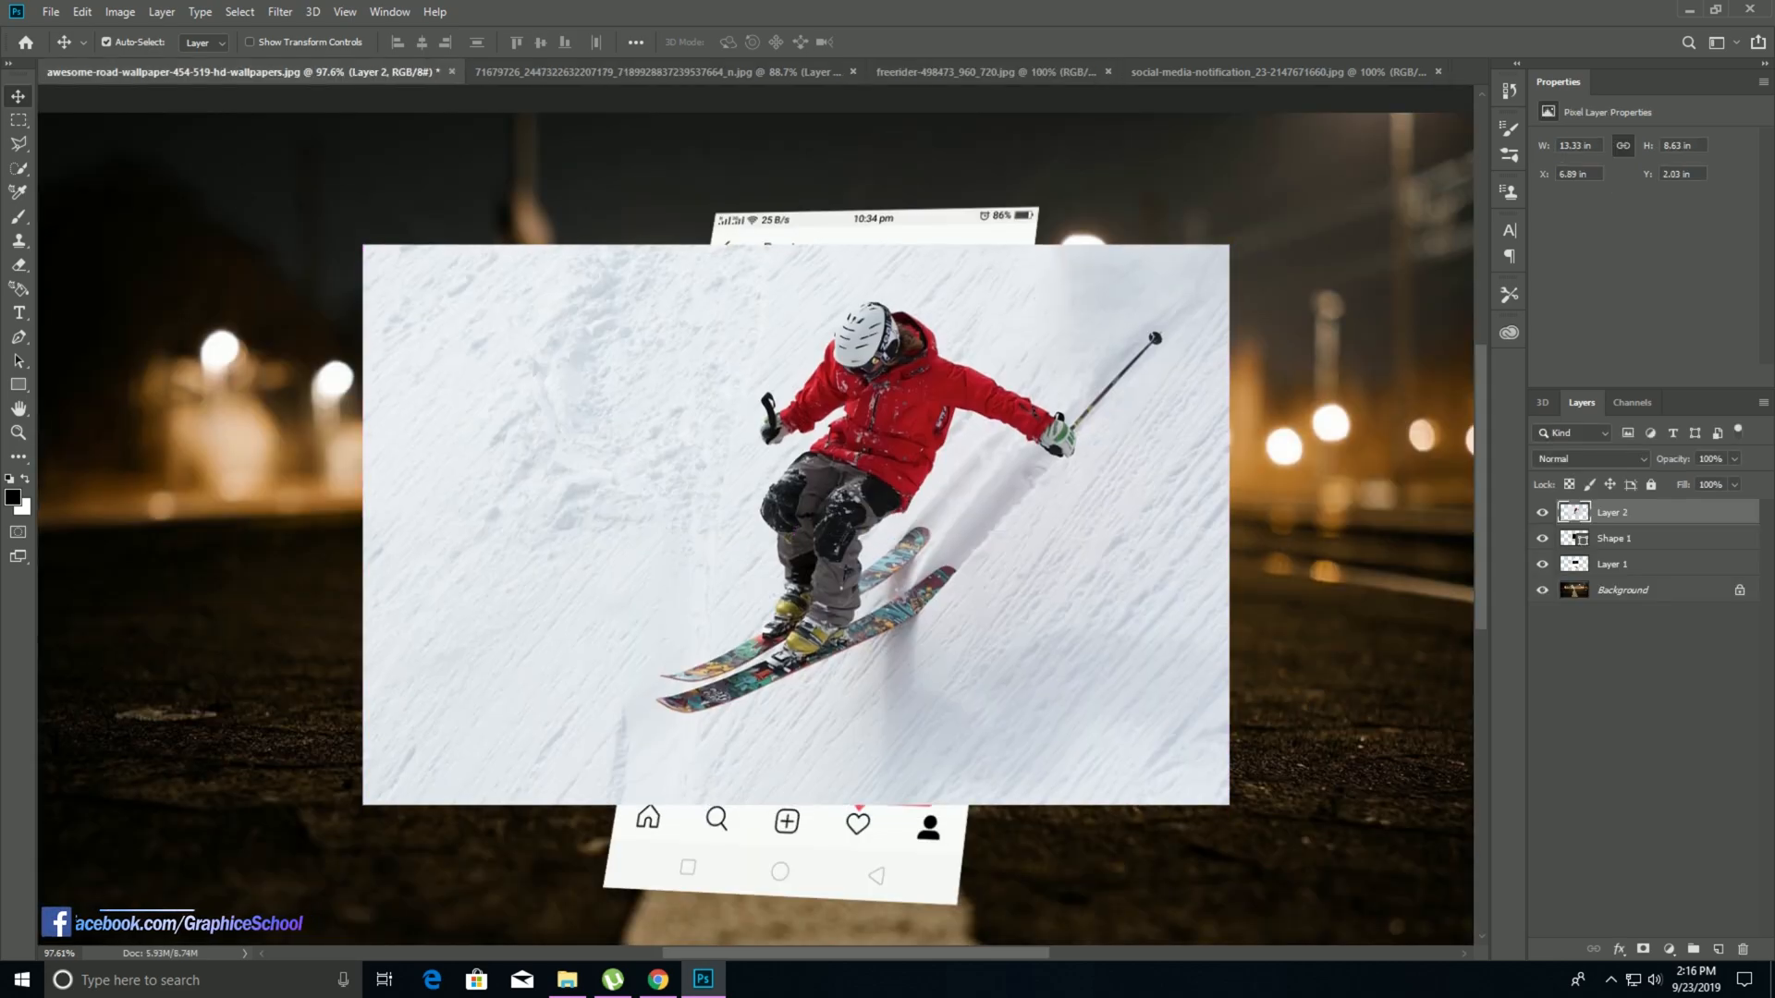
key(8)
key(2)
key(5)
key(8)
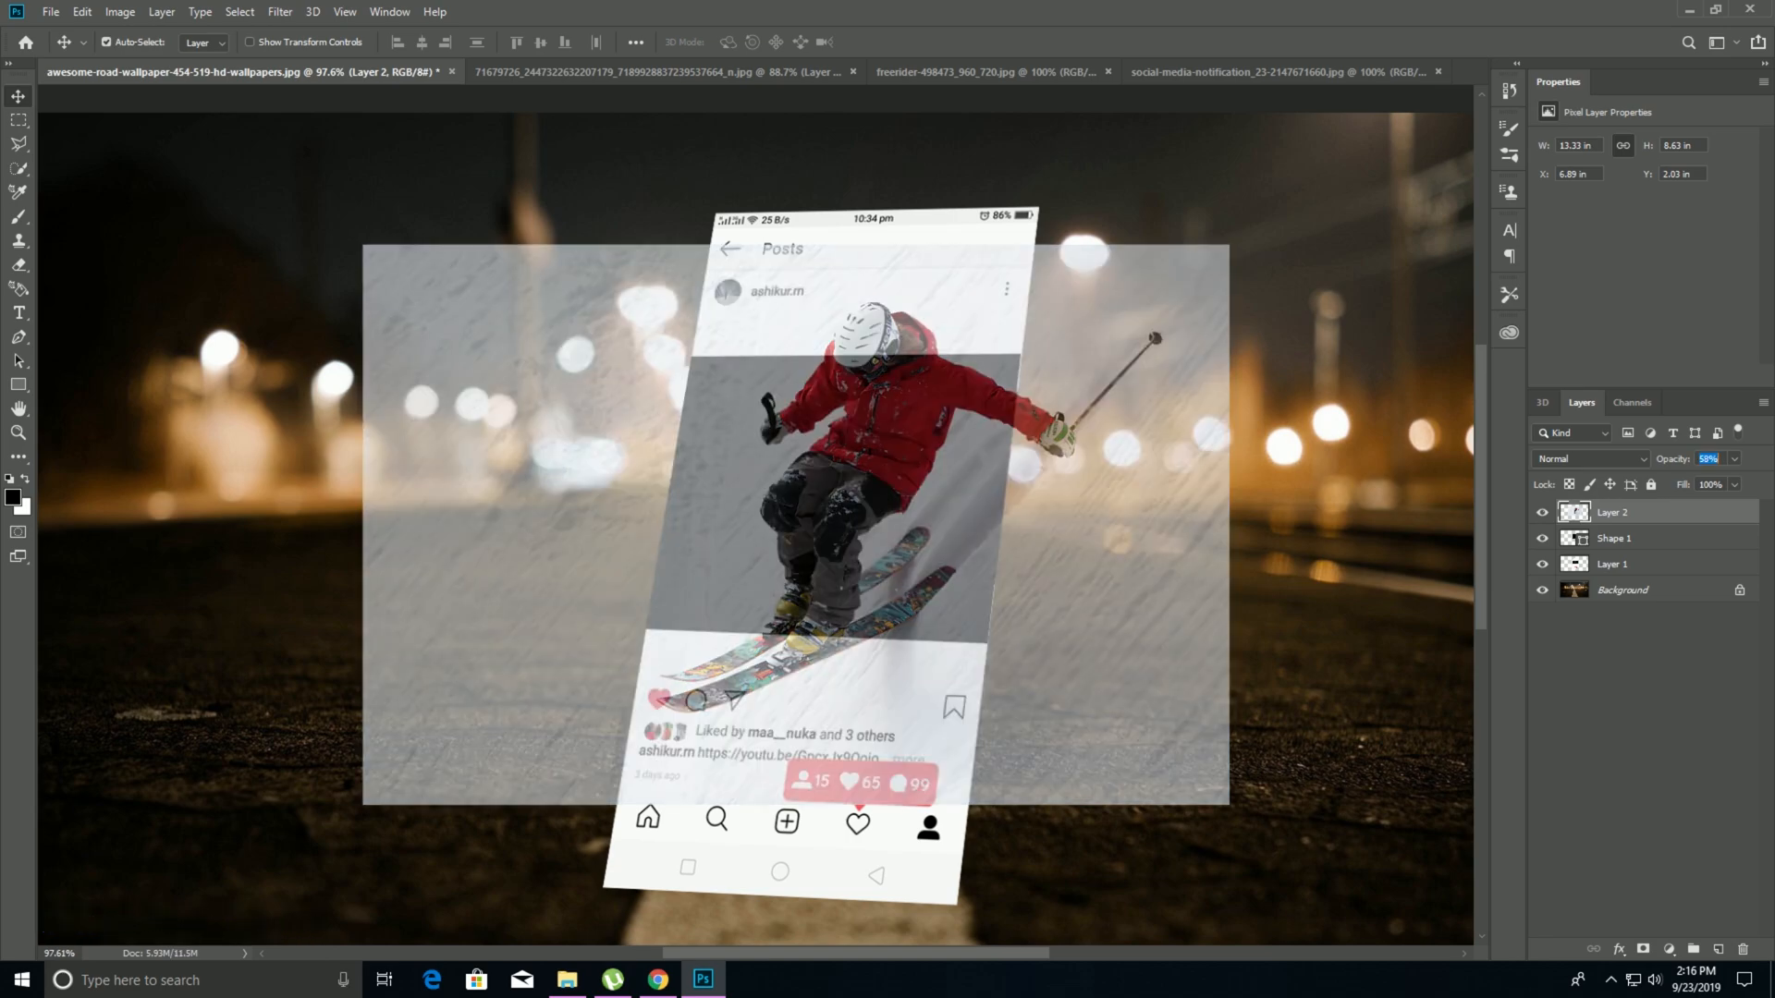
key(5)
key(3)
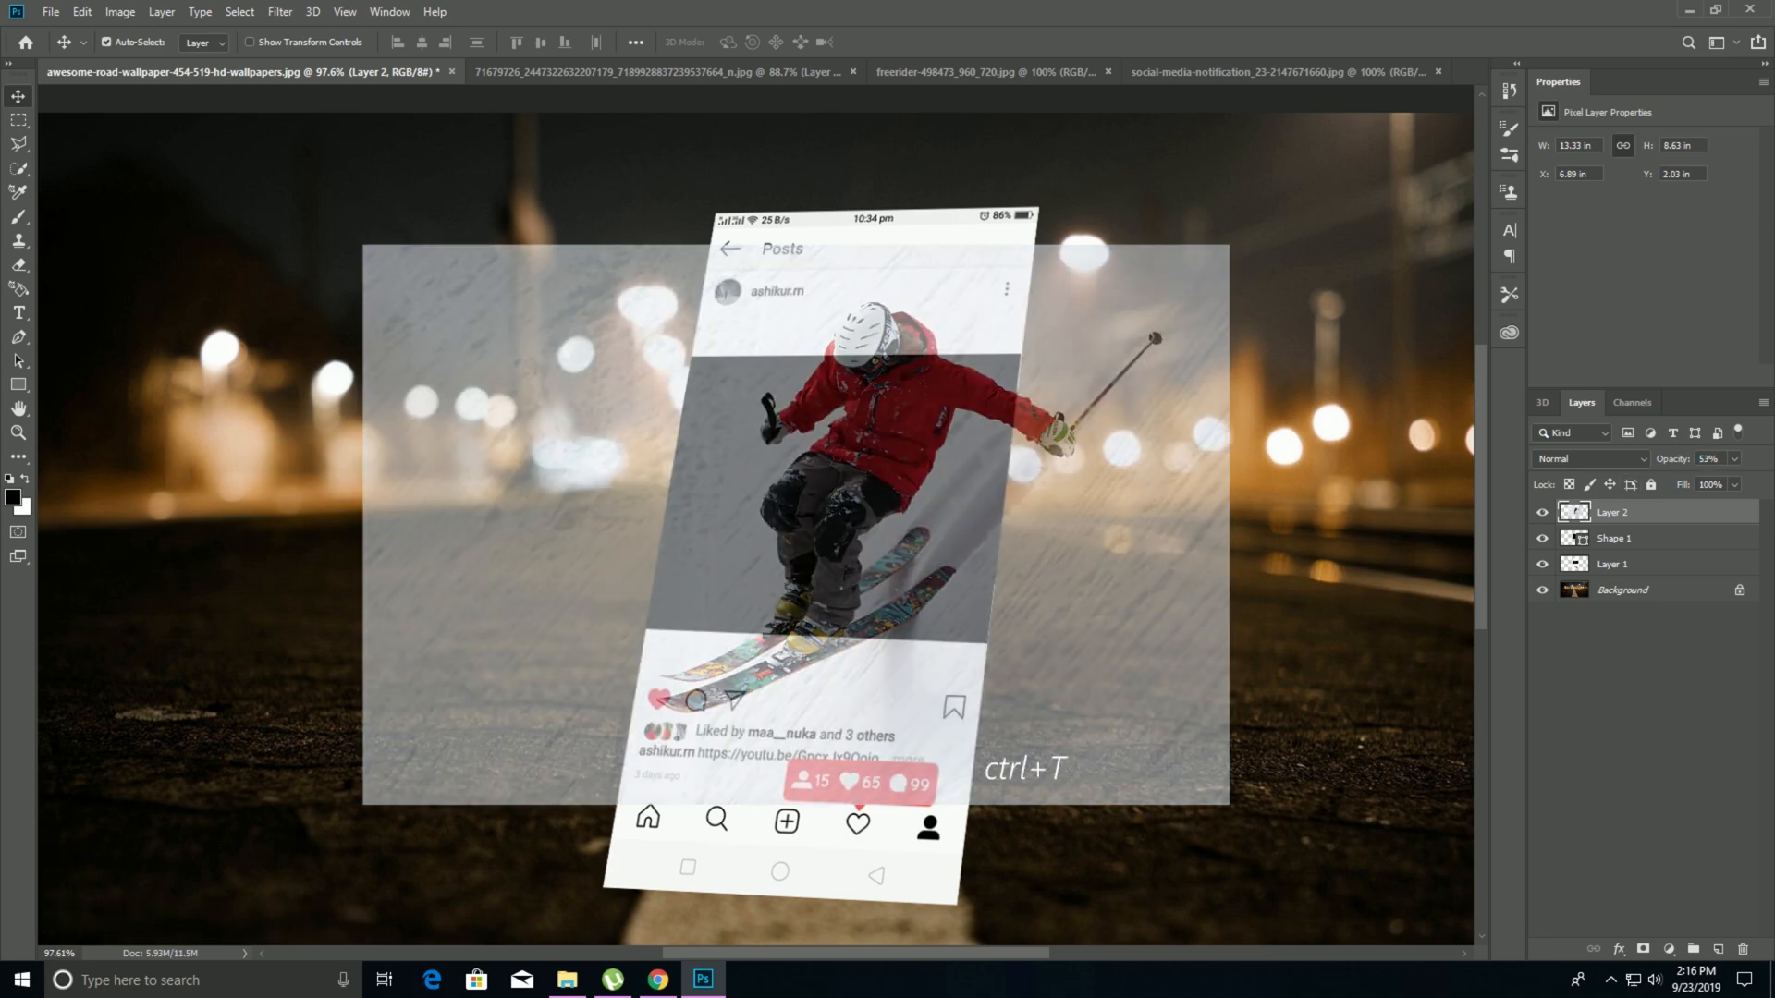
Scale the skier photo to about 95% and position it so the skier's helmet and skis extend beyond the black shape.
key(ctrl+t)
drag(1228, 244, 1142, 301)
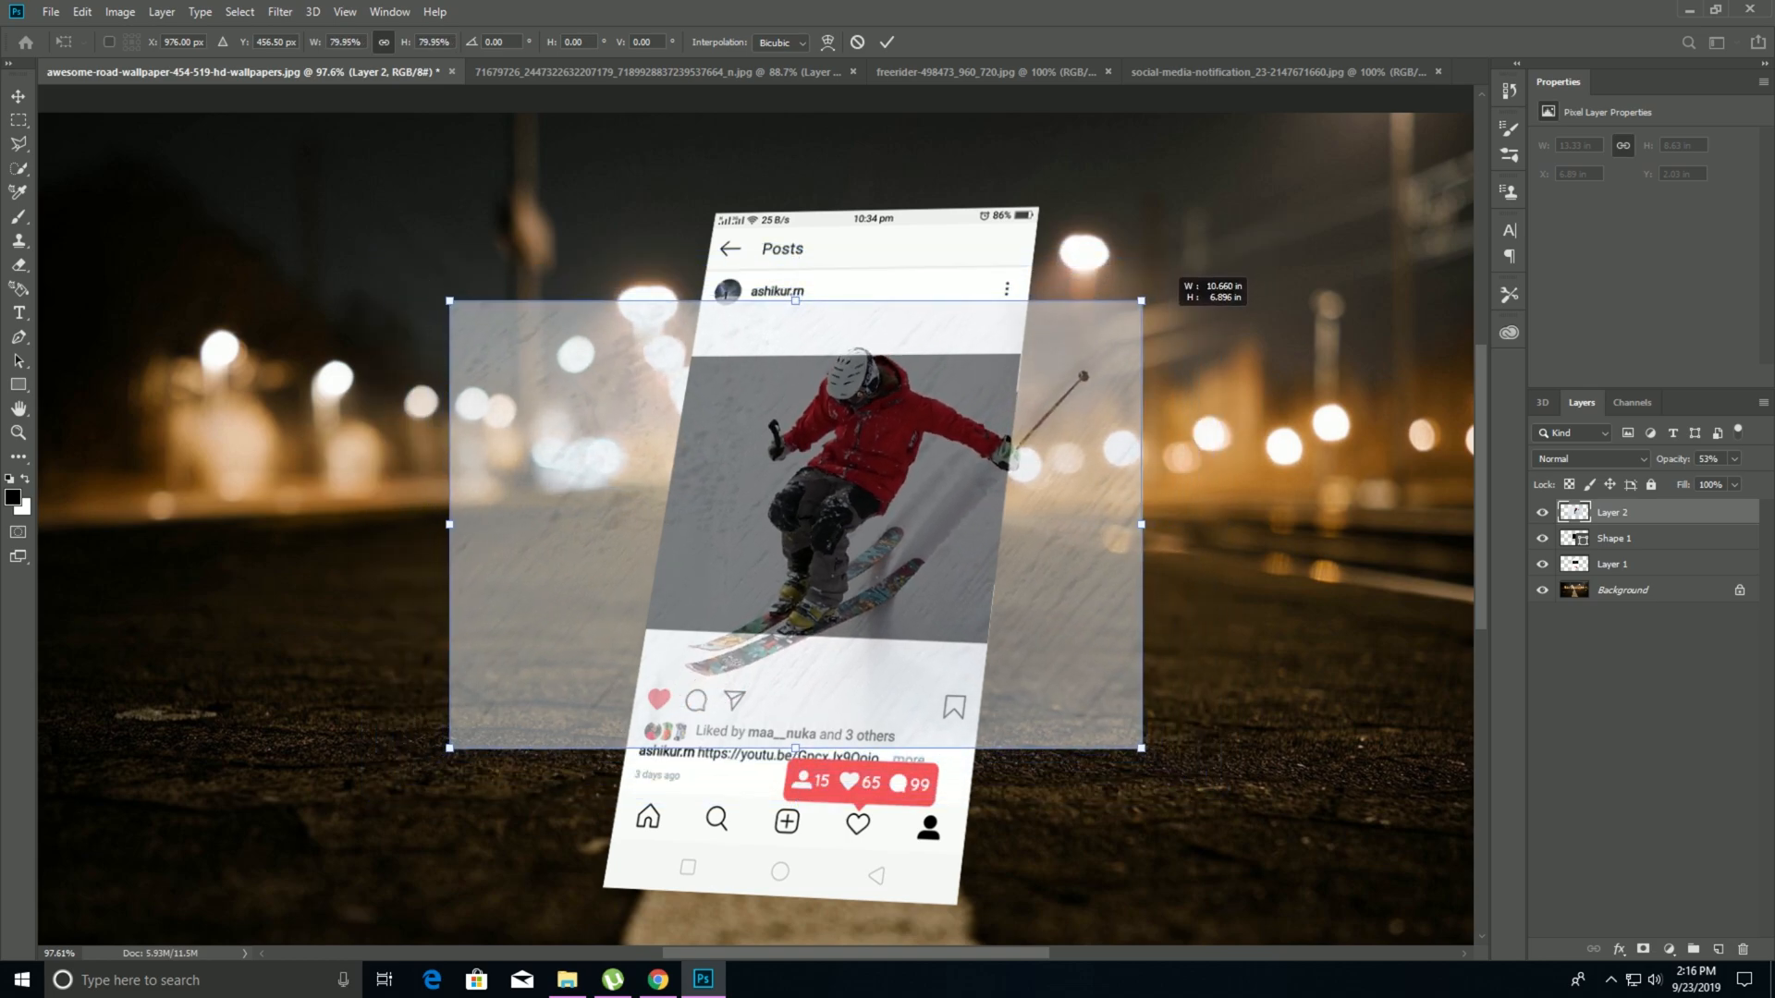
drag(869, 498, 914, 448)
drag(1127, 274, 1194, 231)
drag(800, 504, 817, 514)
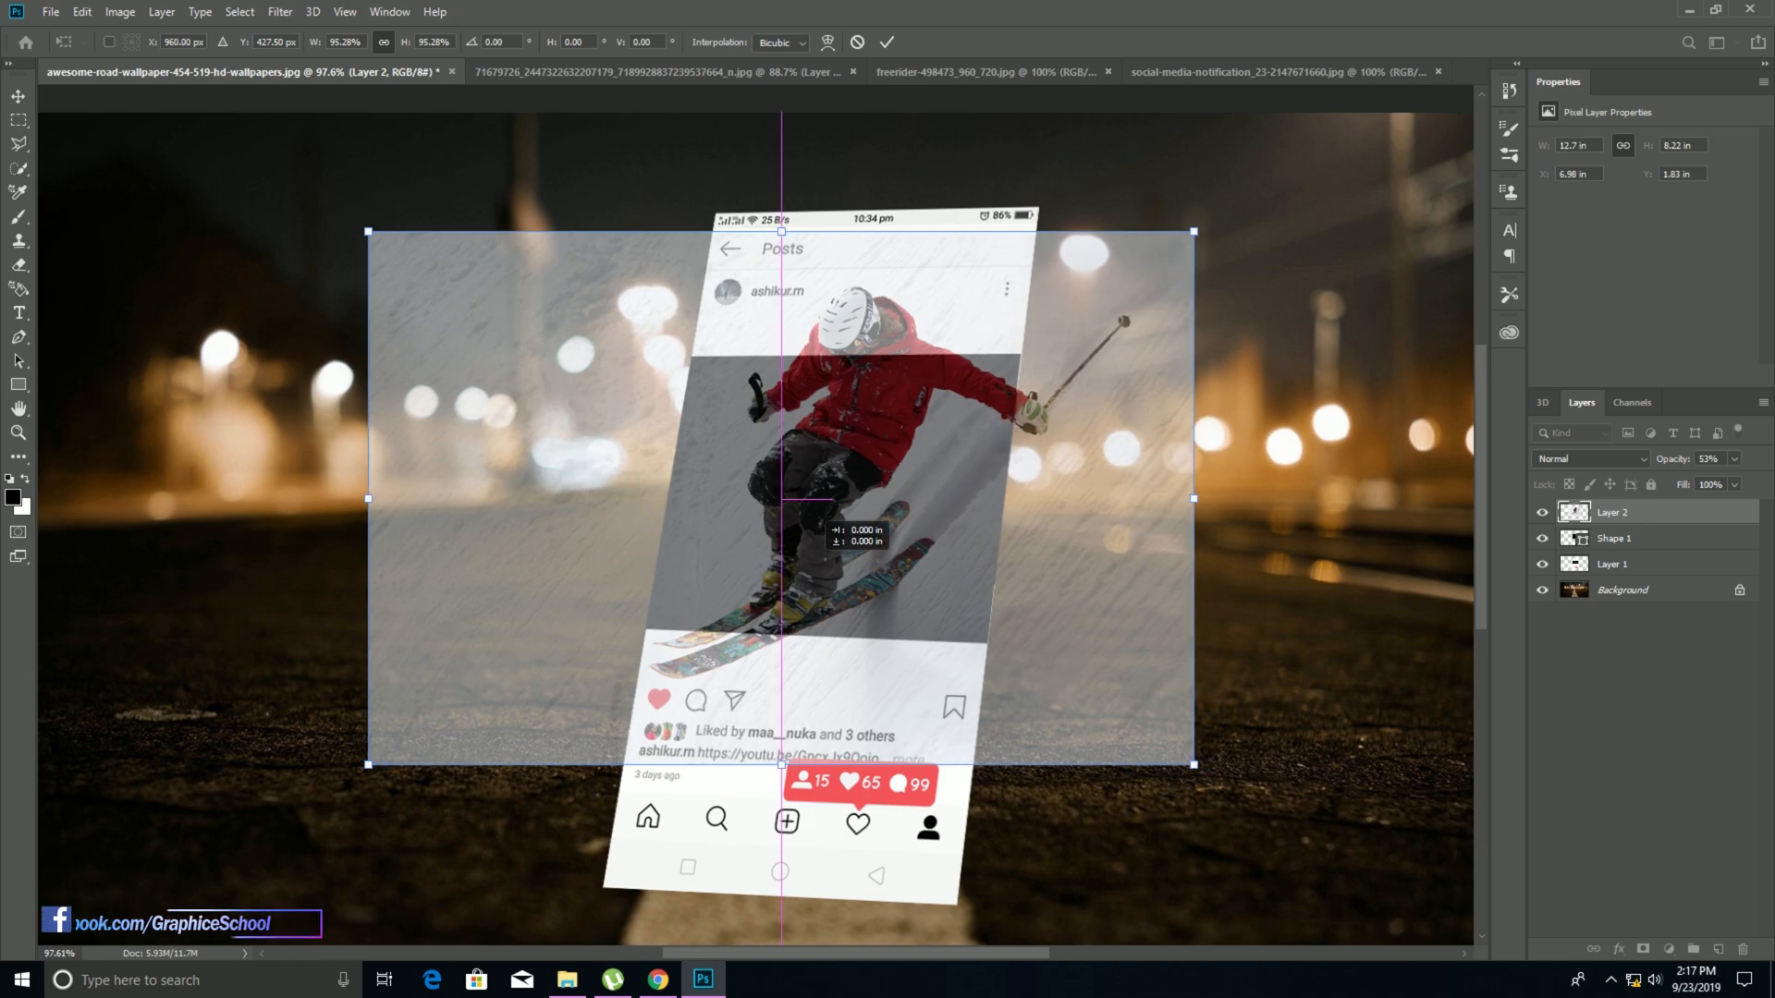
drag(817, 514, 817, 514)
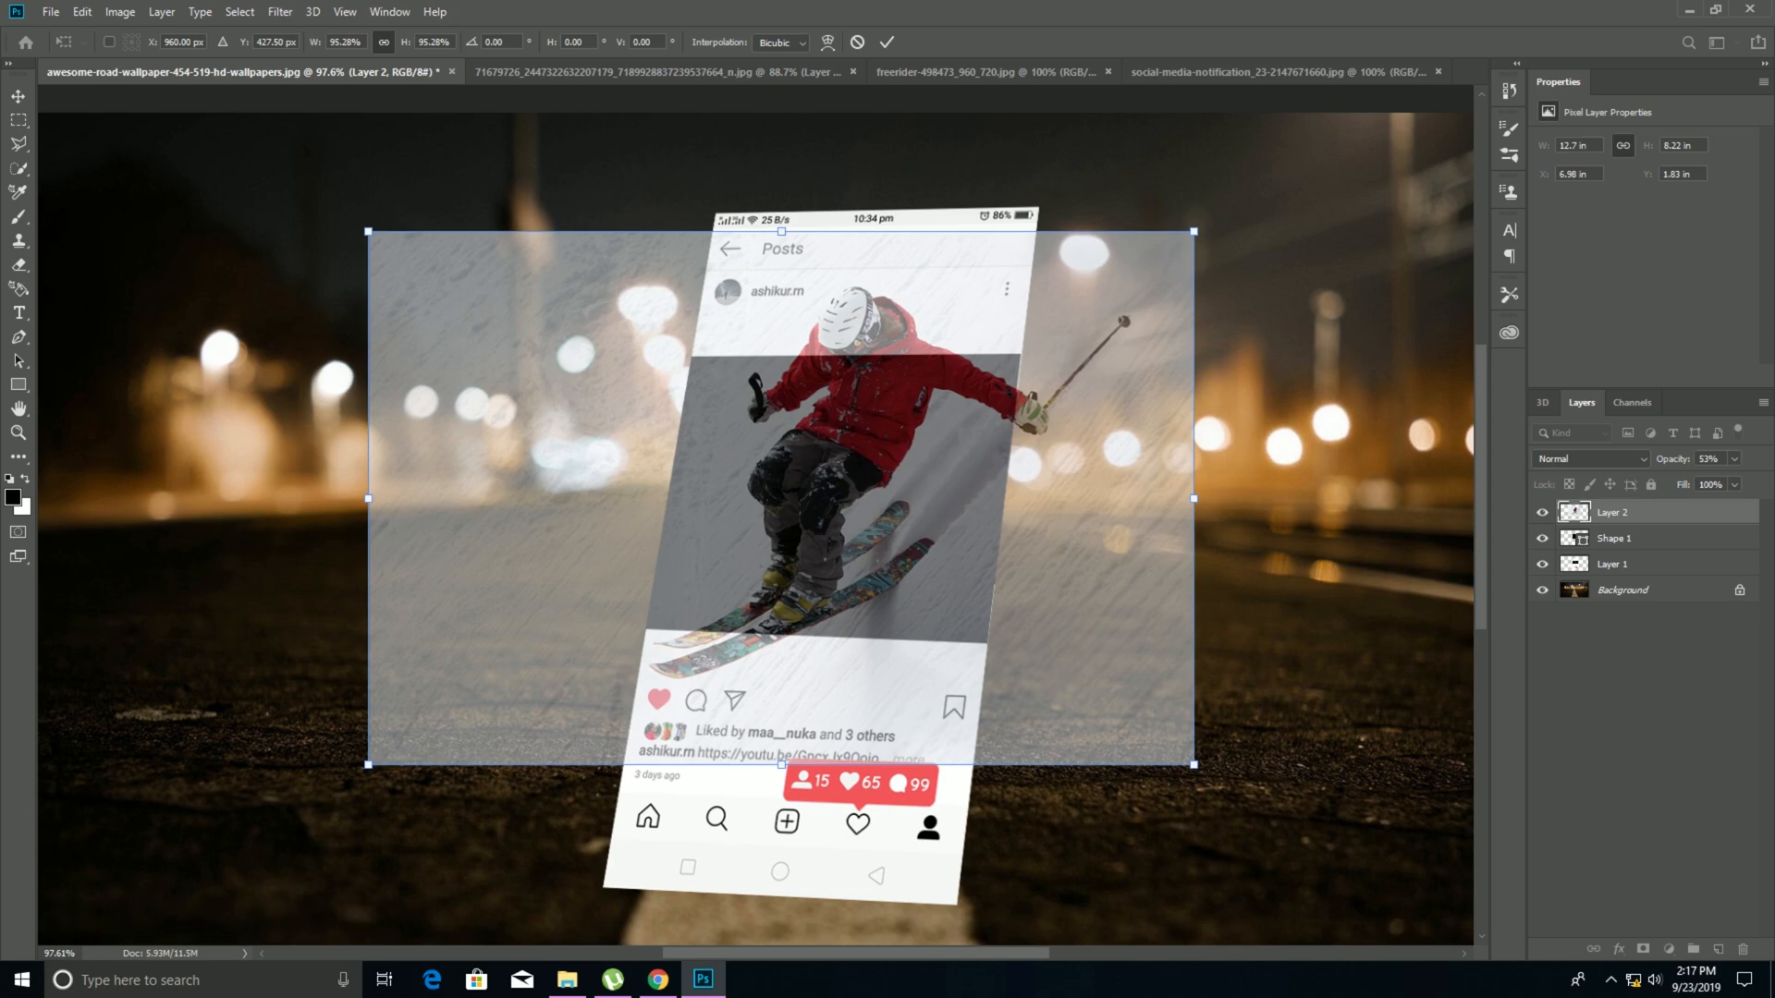
key(Return)
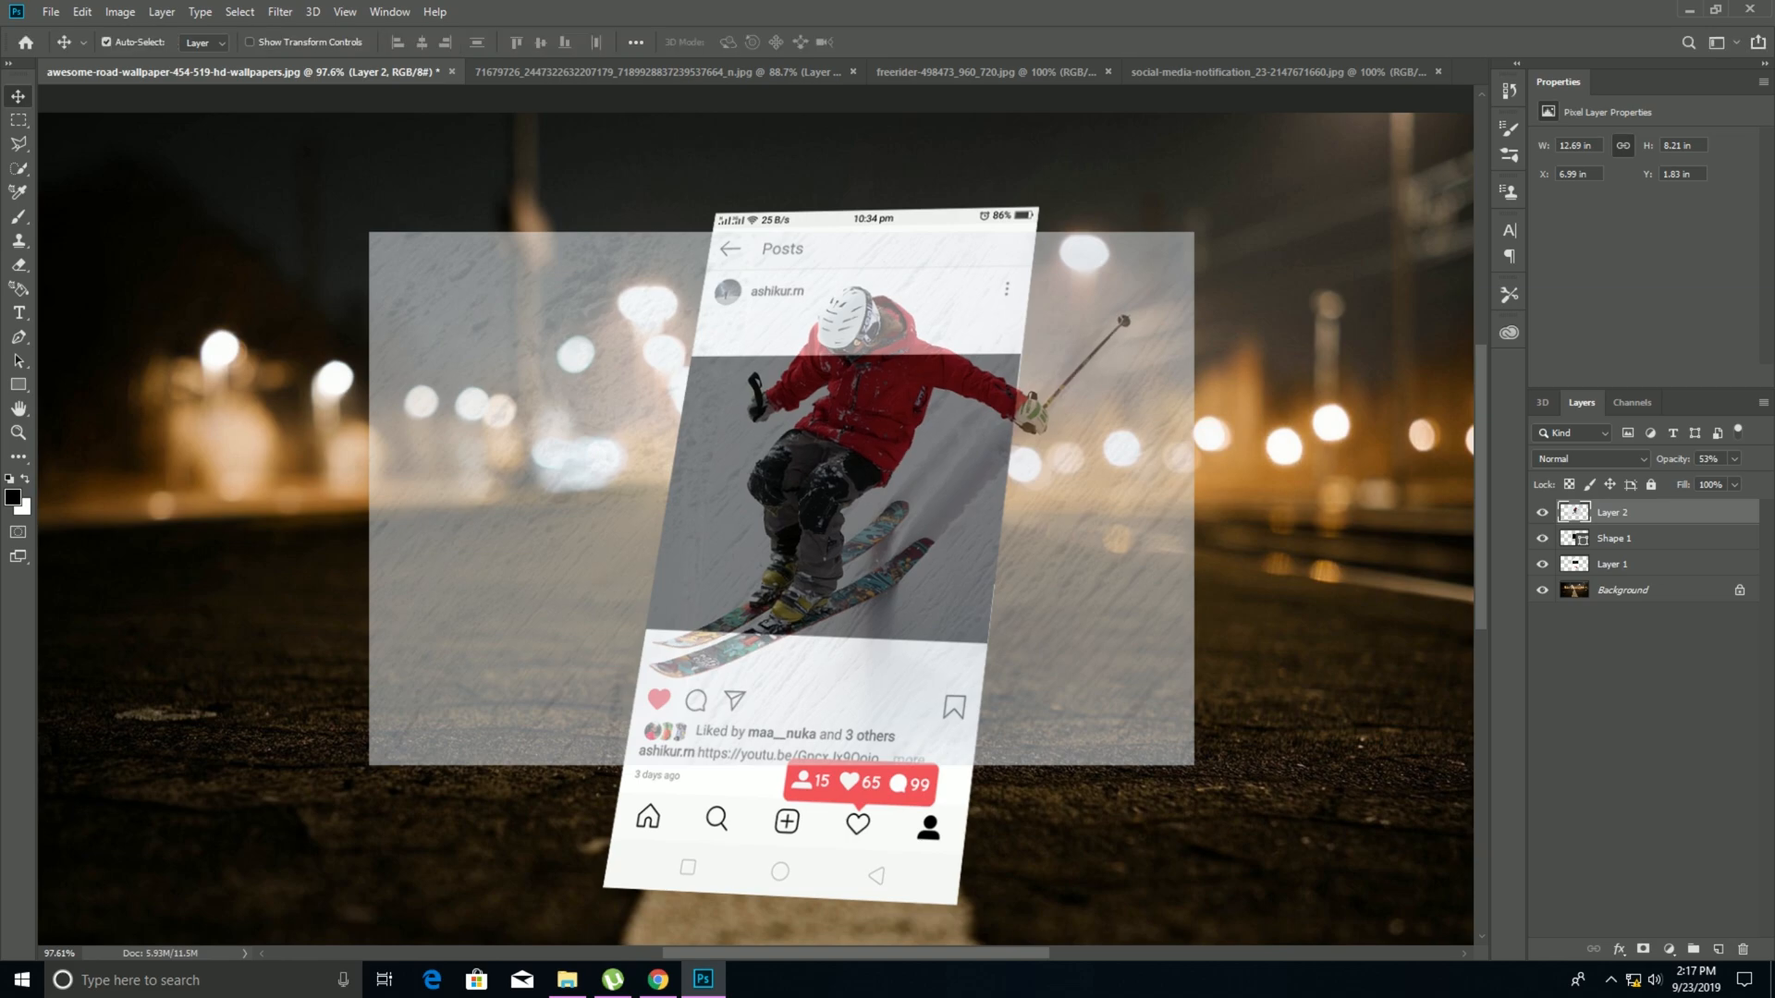
Clip the skier photo to the black shape and duplicate it as an unclipped layer at 100% opacity.
right_click(1643, 513)
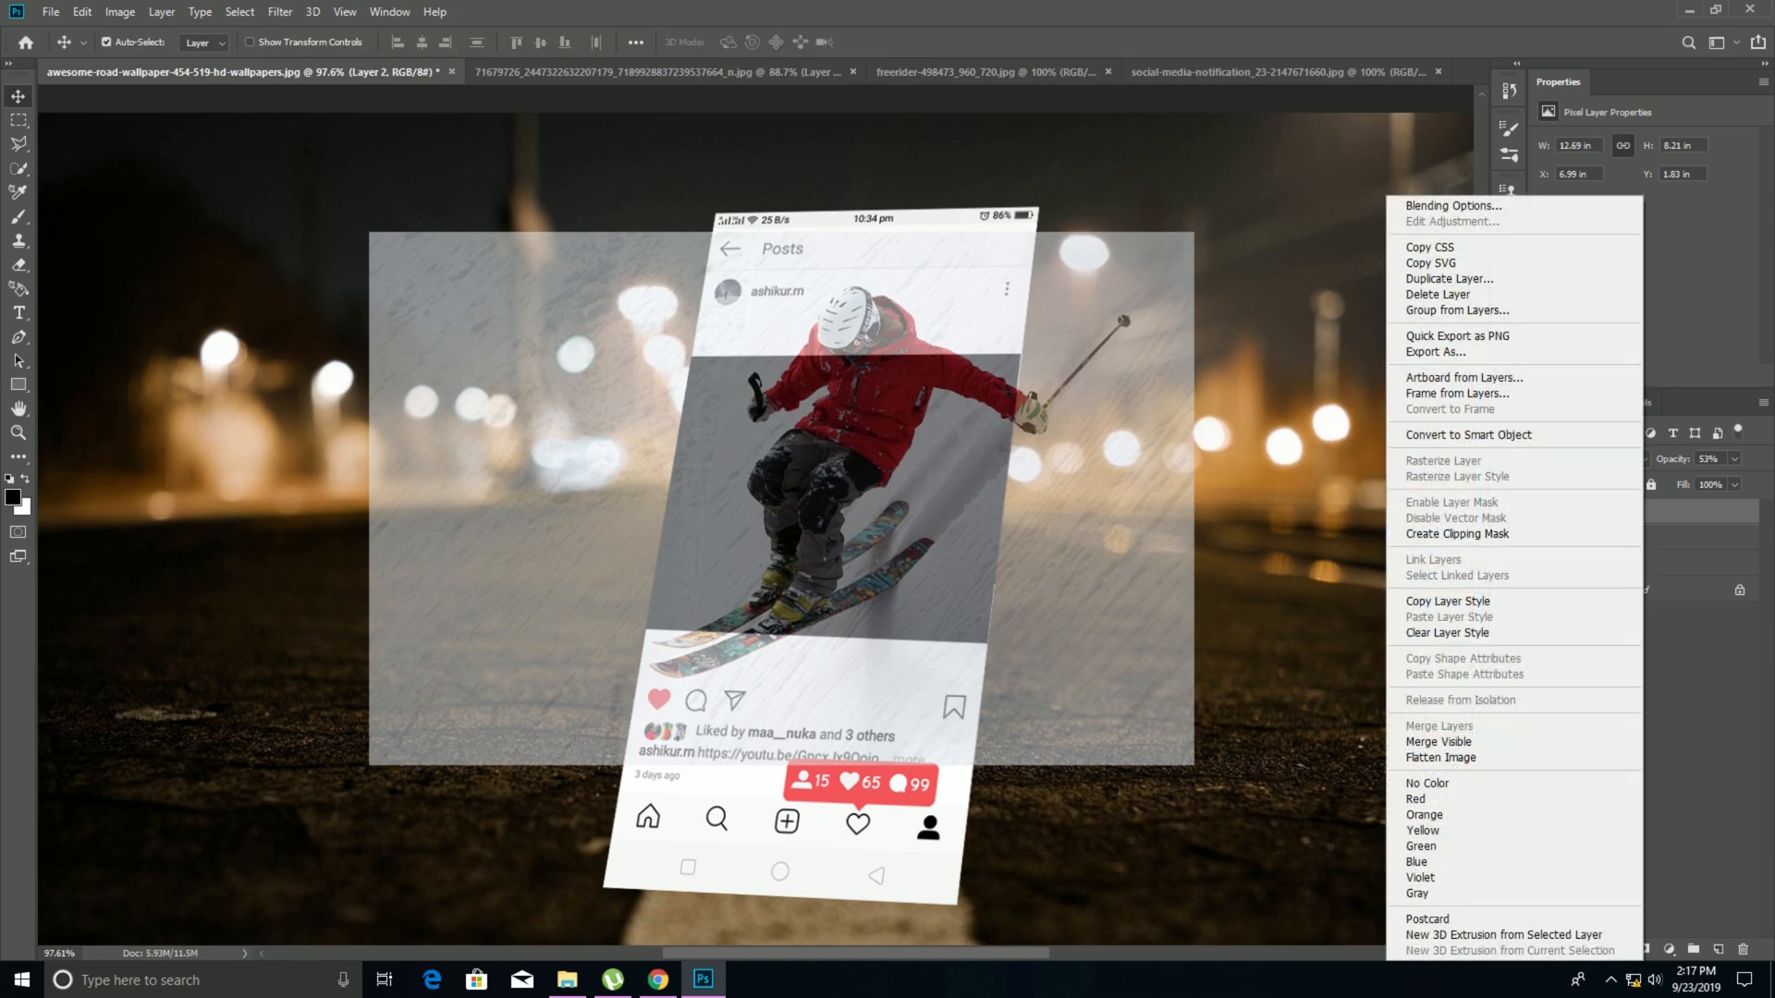
click(1458, 533)
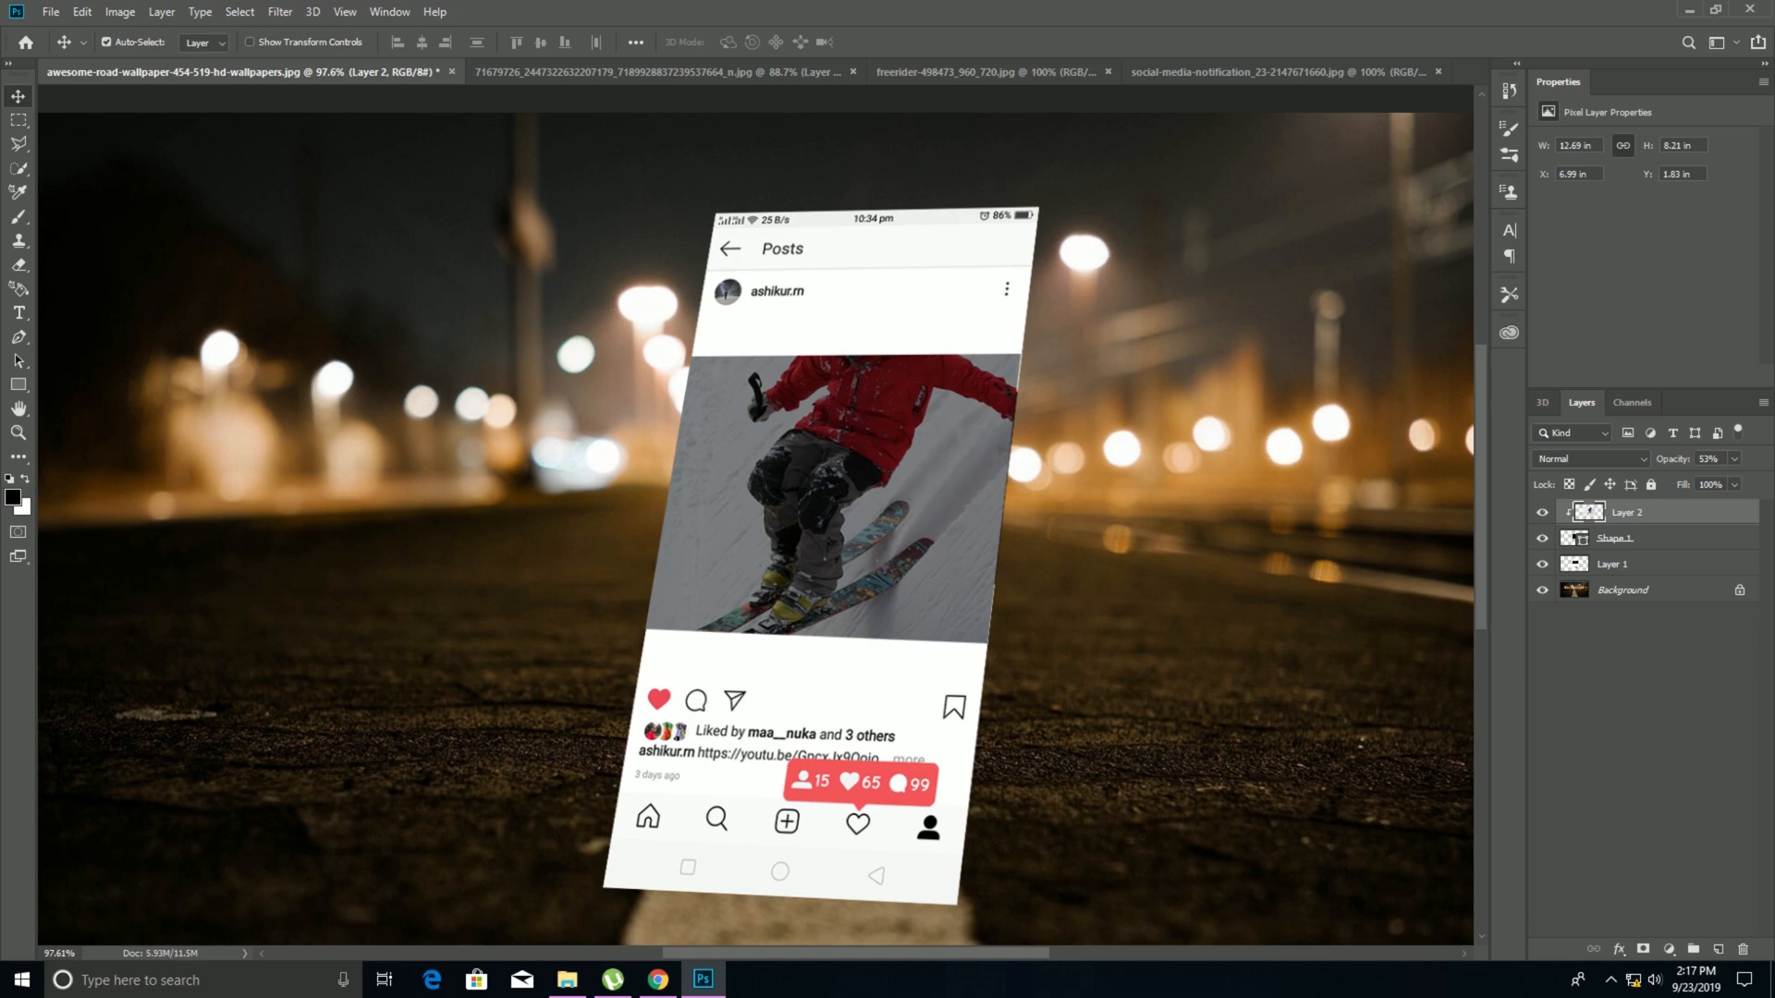
key(ctrl+j)
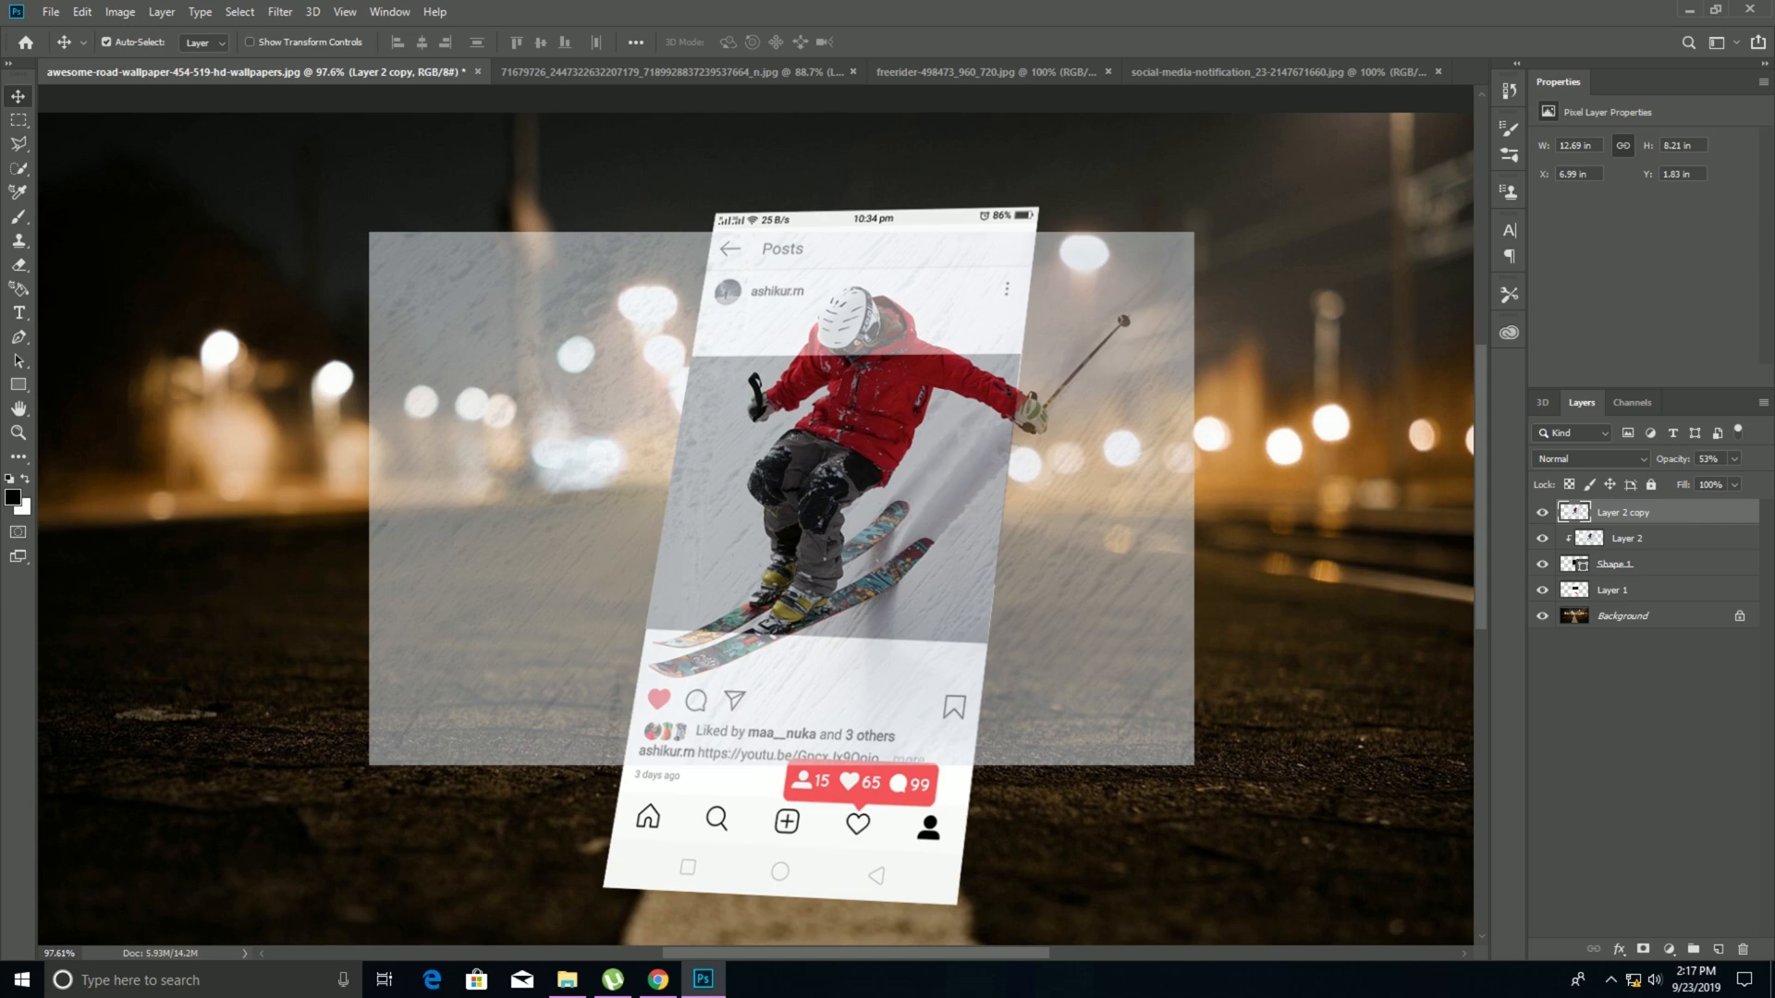
key(Return)
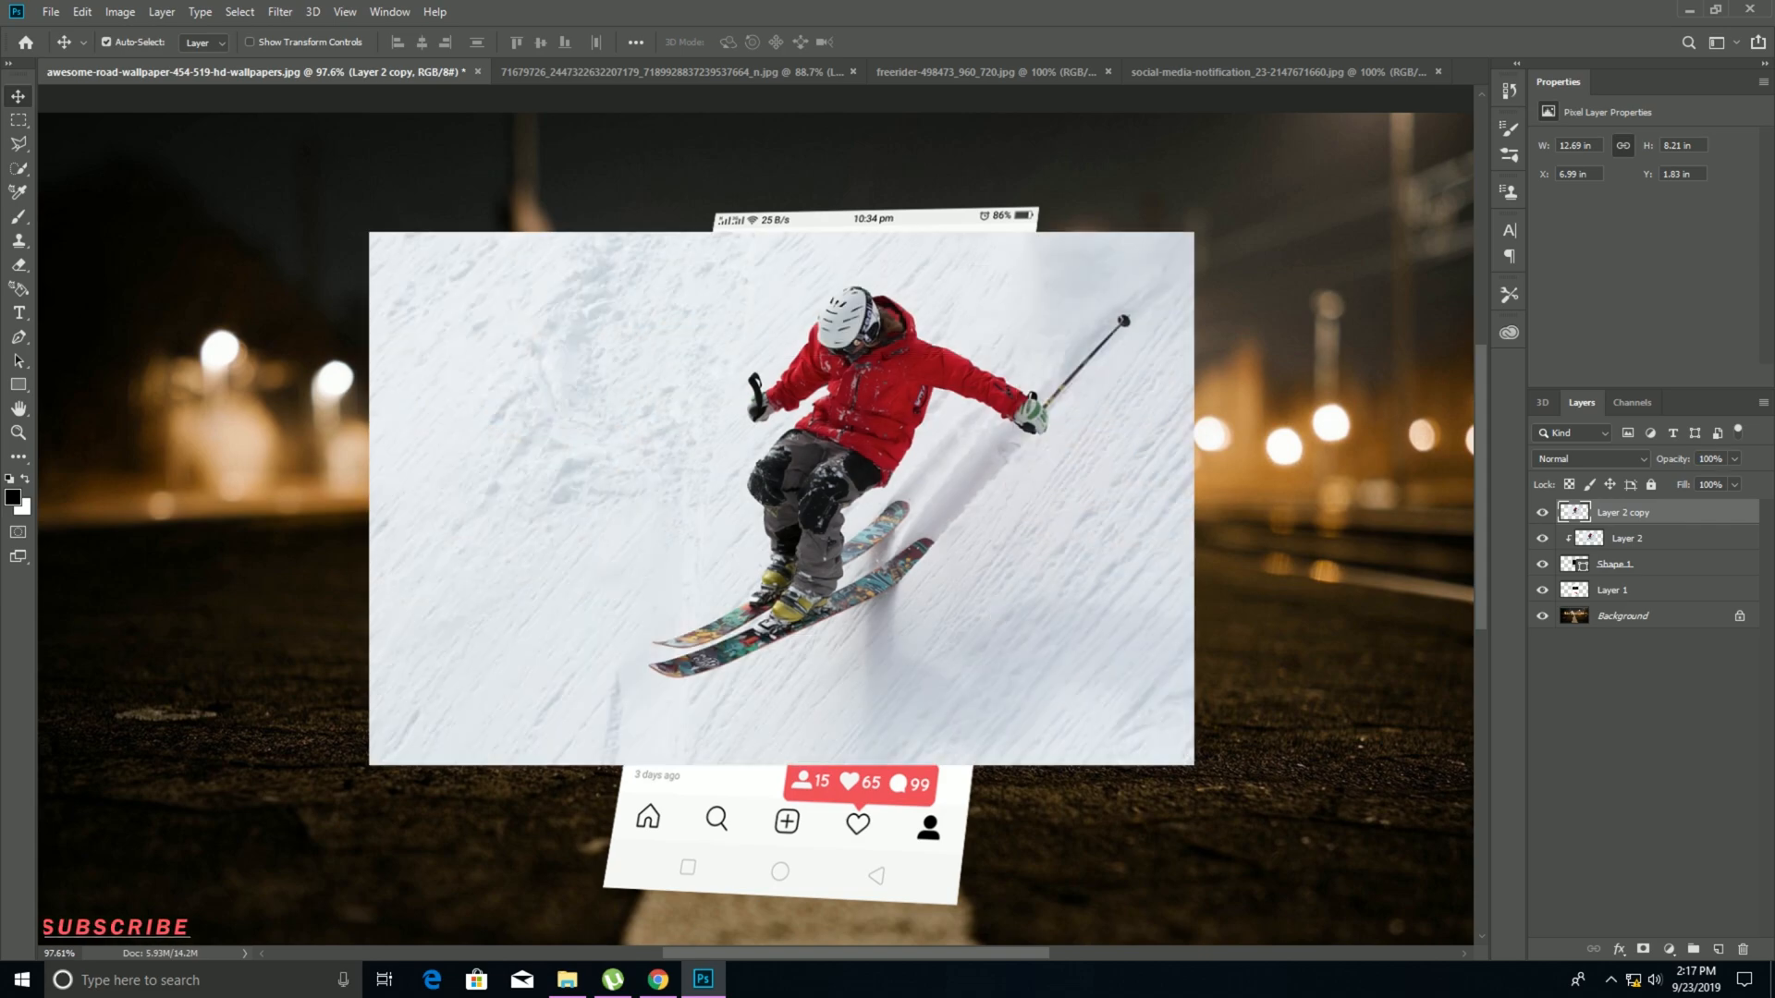
Select the skier's helmet, jacket, legs, gloves and skis on the duplicate layer with the Quick Selection tool.
key(w)
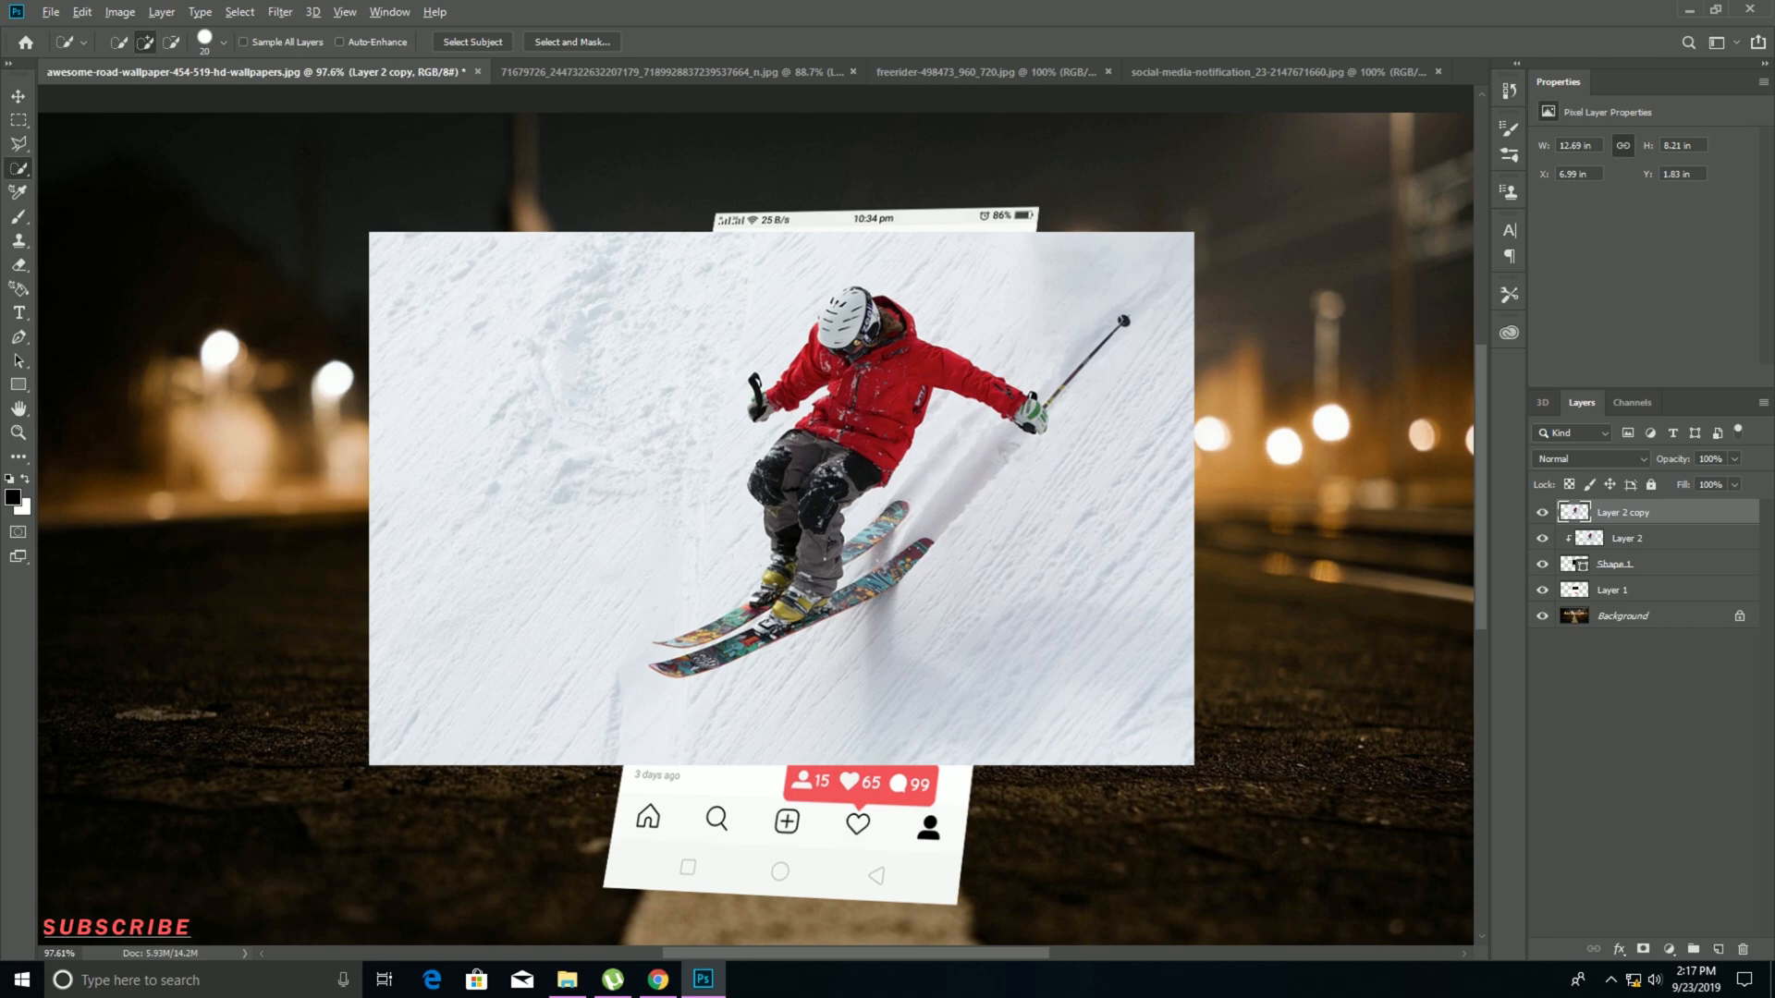
scroll(1026, 428, up, 5)
drag(689, 213, 739, 331)
mouse_move(739, 331)
mouse_down()
mouse_move(657, 499)
mouse_move(615, 518)
mouse_move(638, 601)
mouse_move(499, 661)
mouse_move(582, 675)
mouse_move(425, 716)
mouse_move(702, 615)
mouse_move(855, 522)
mouse_move(739, 651)
mouse_up()
click(707, 582)
click(966, 388)
drag(966, 388, 1030, 410)
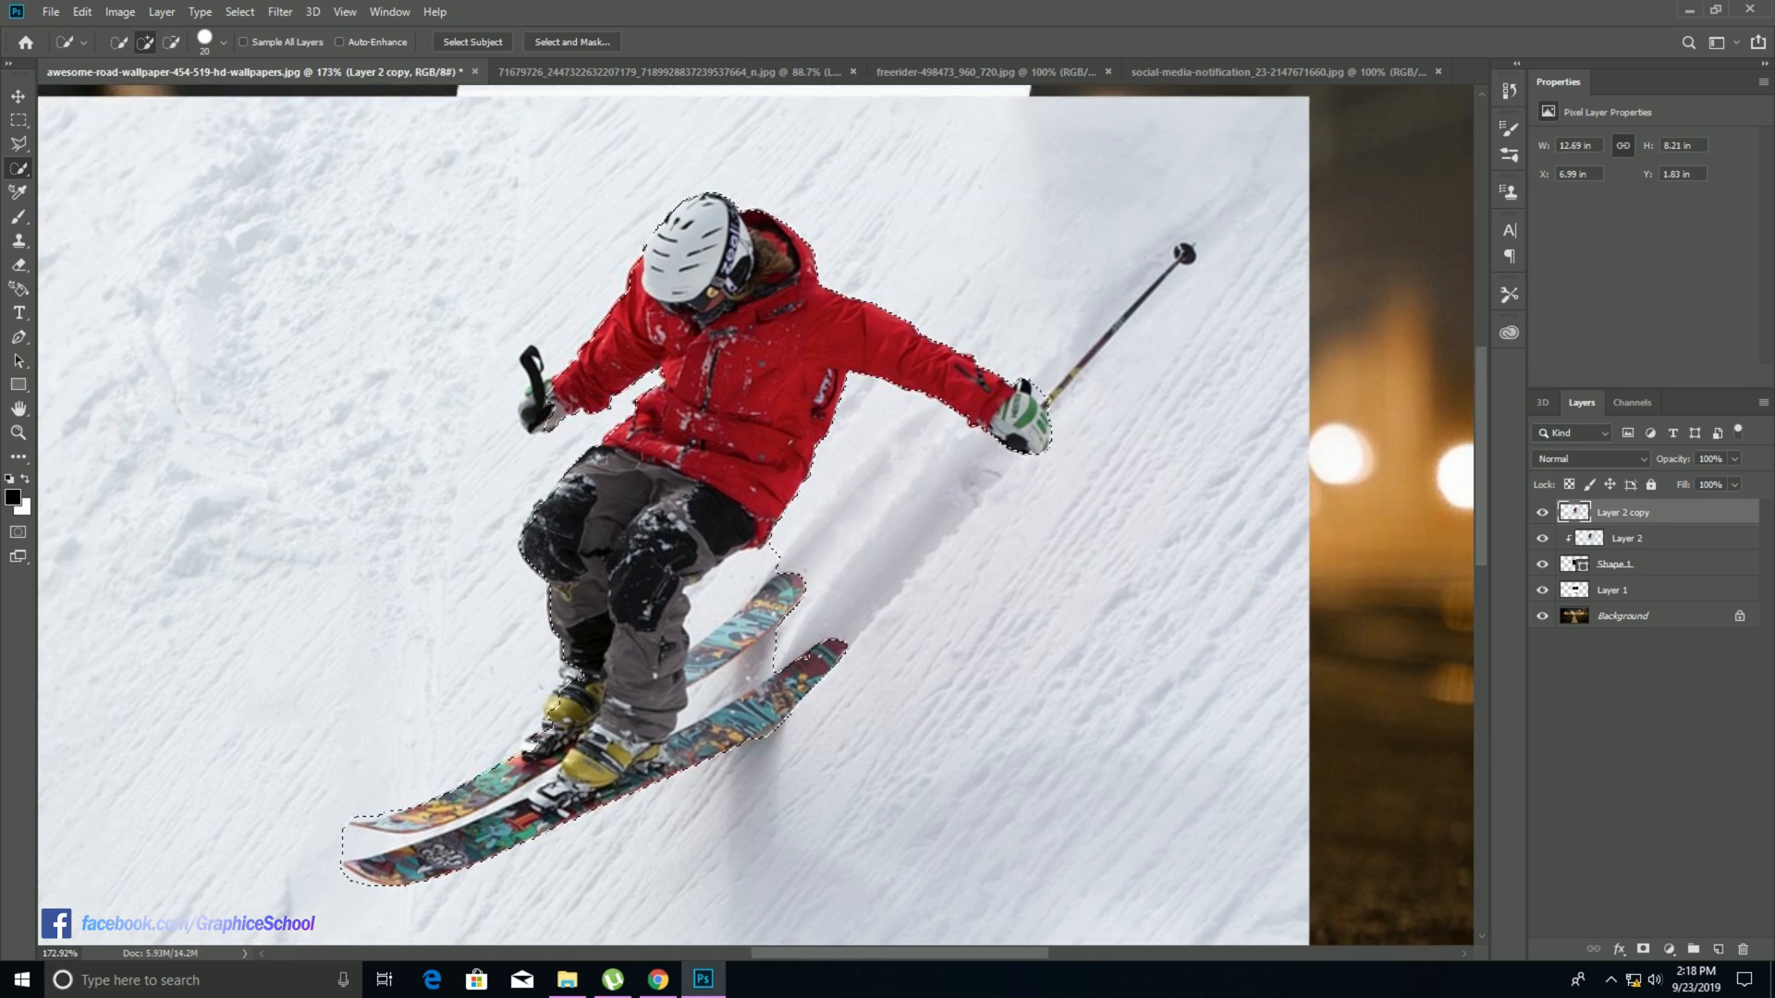
click(538, 393)
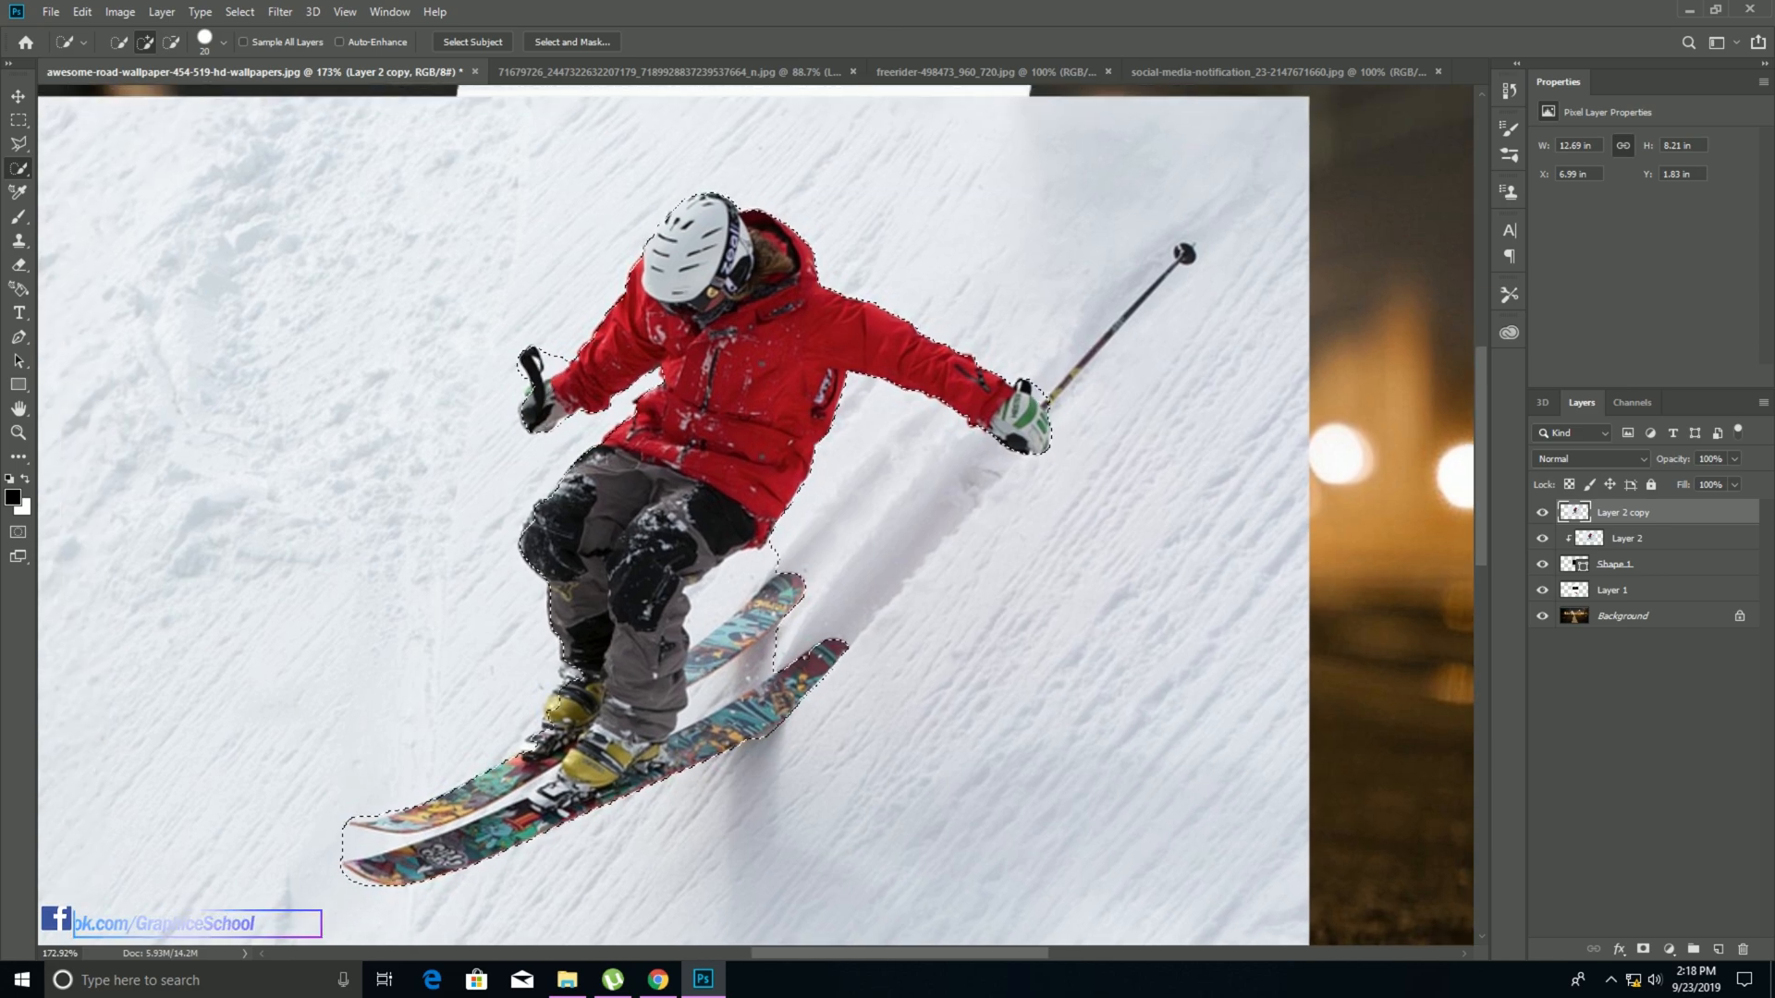
Extend the selection along the long ski pole with a smaller brush, and enlarge the brush to 10 px.
mouse_move(1078, 386)
mouse_down()
mouse_move(942, 466)
mouse_move(1134, 233)
mouse_up()
scroll(942, 466, up, 6)
key(bracketleft)
key(bracketleft)
key(bracketleft)
key(bracketleft)
key(bracketleft)
key(bracketleft)
key(bracketleft)
key(bracketleft)
key(bracketleft)
drag(725, 496, 1051, 344)
scroll(1021, 394, down, 8)
key(bracketright)
key(bracketright)
key(bracketright)
key(bracketright)
key(bracketright)
key(bracketright)
key(bracketright)
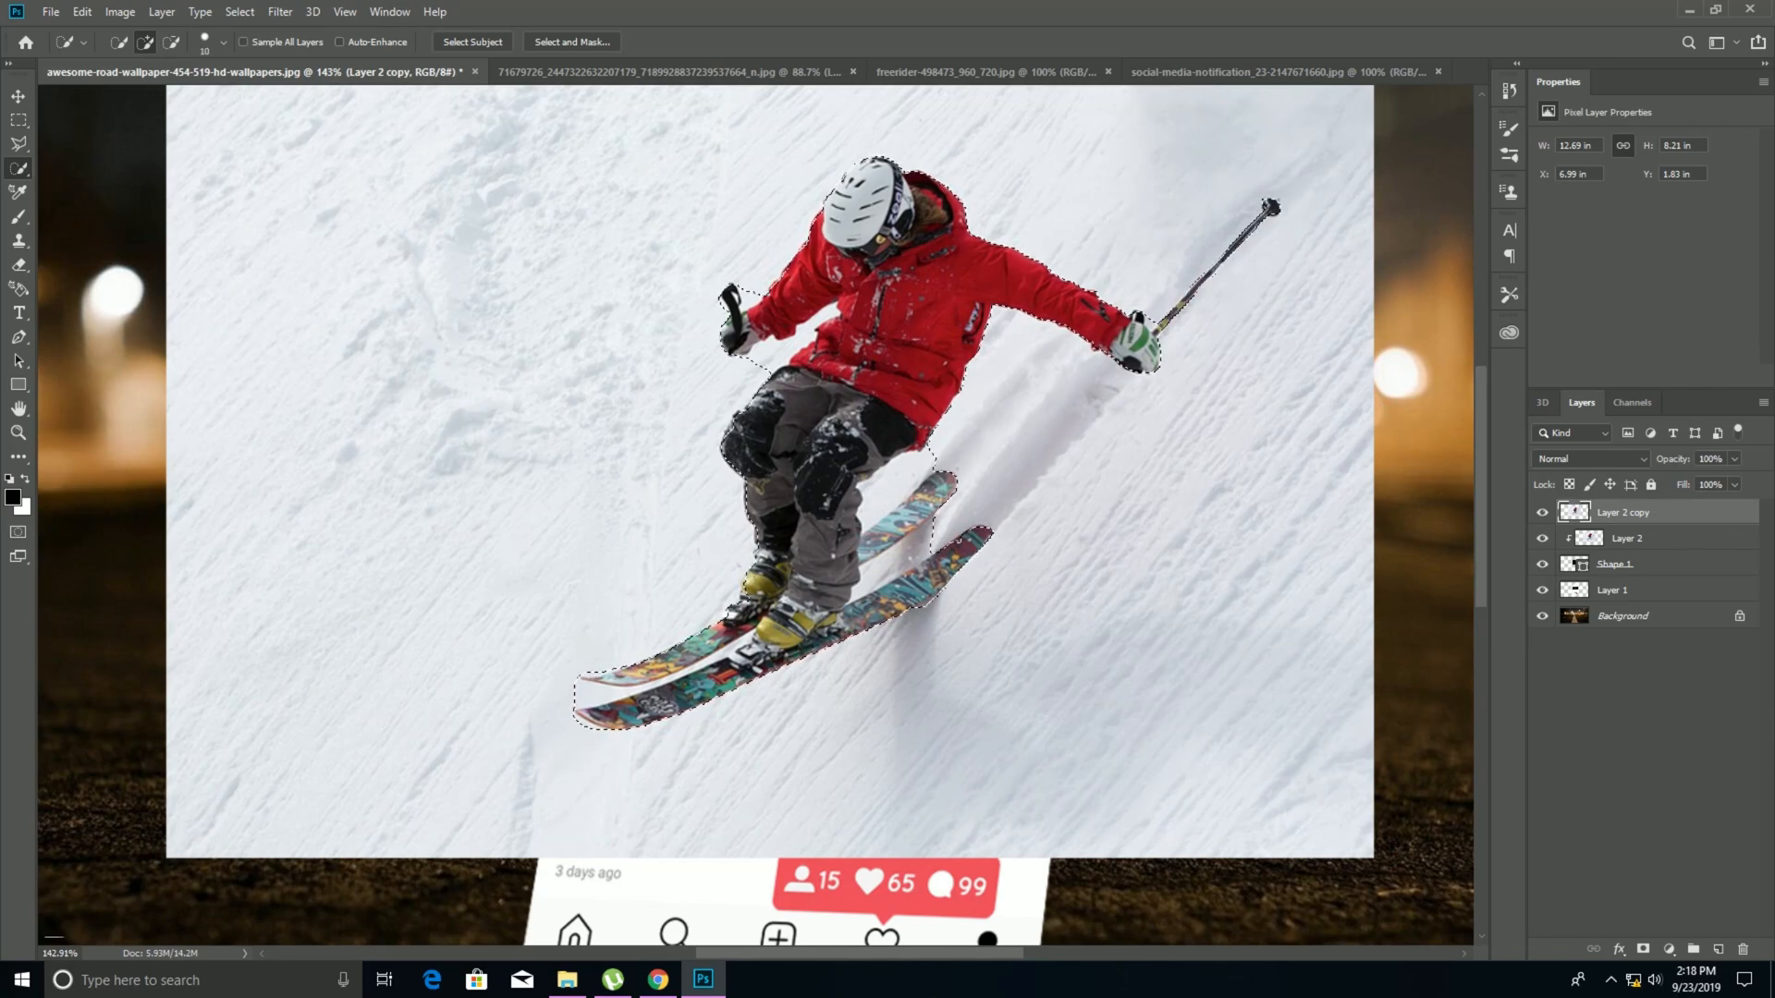
Examine the selection outline up close around the skier's legs, skis, glove and helmet.
scroll(758, 604, up, 11)
scroll(757, 604, up, 2)
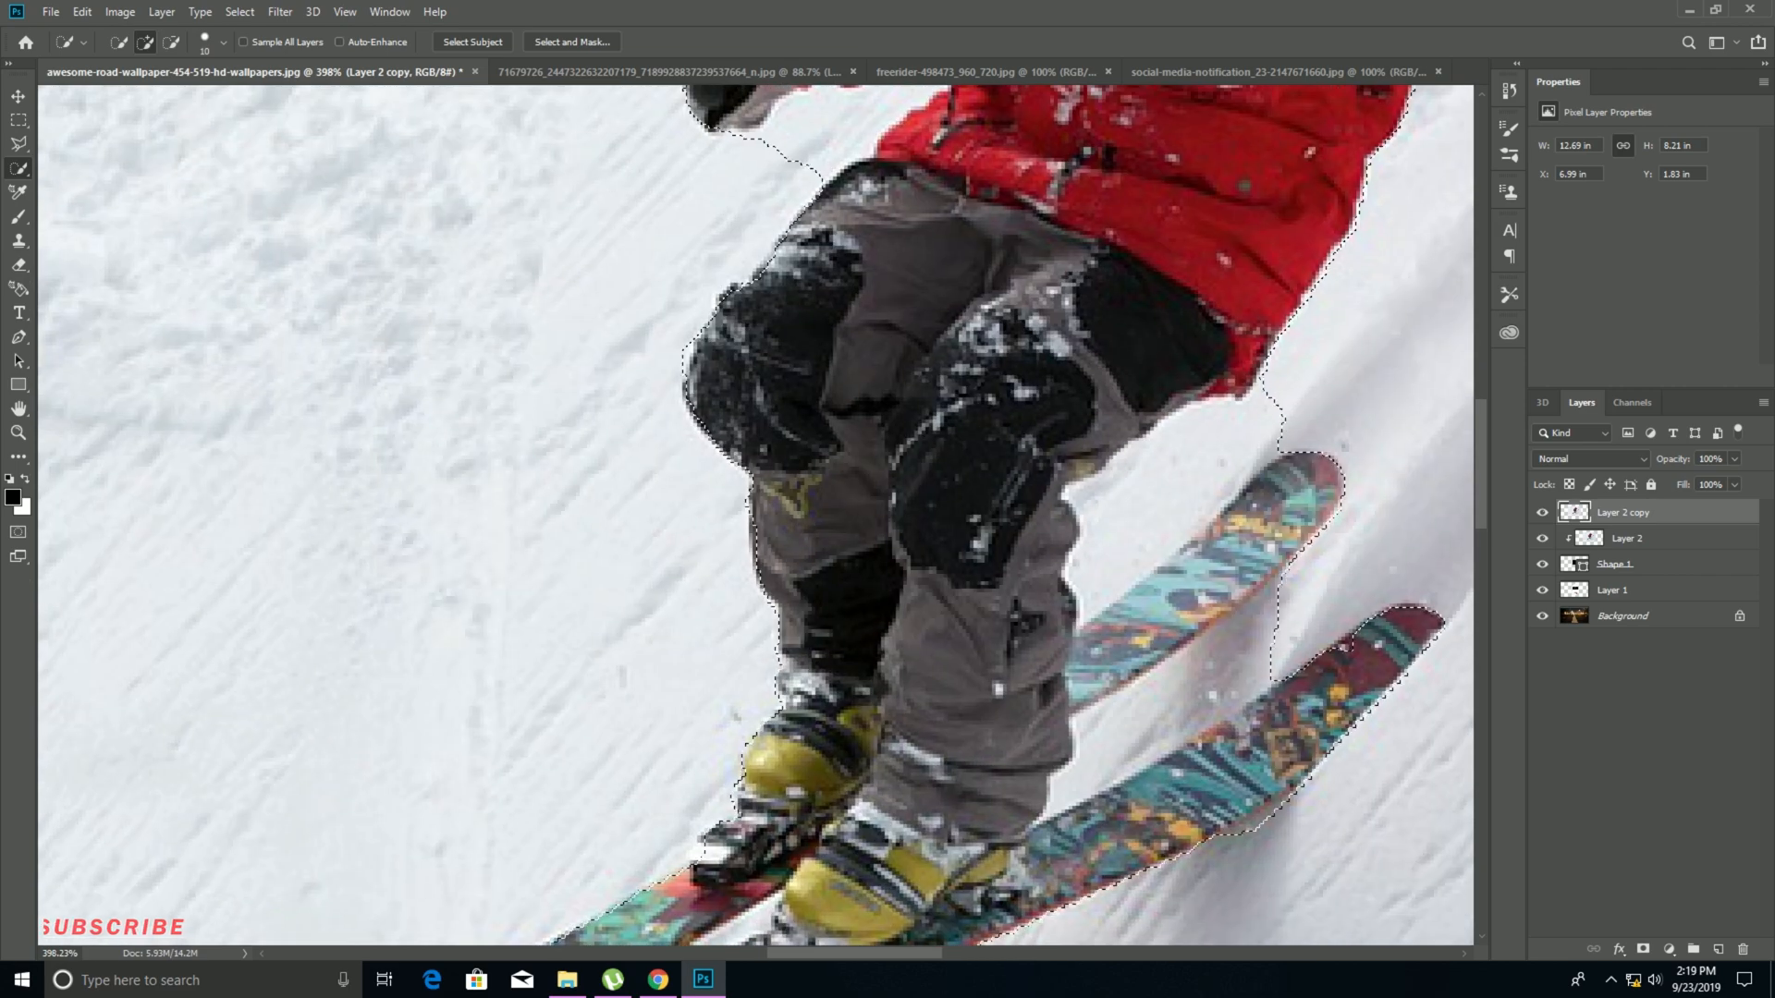
scroll(758, 604, up, 3)
scroll(758, 604, up, 3)
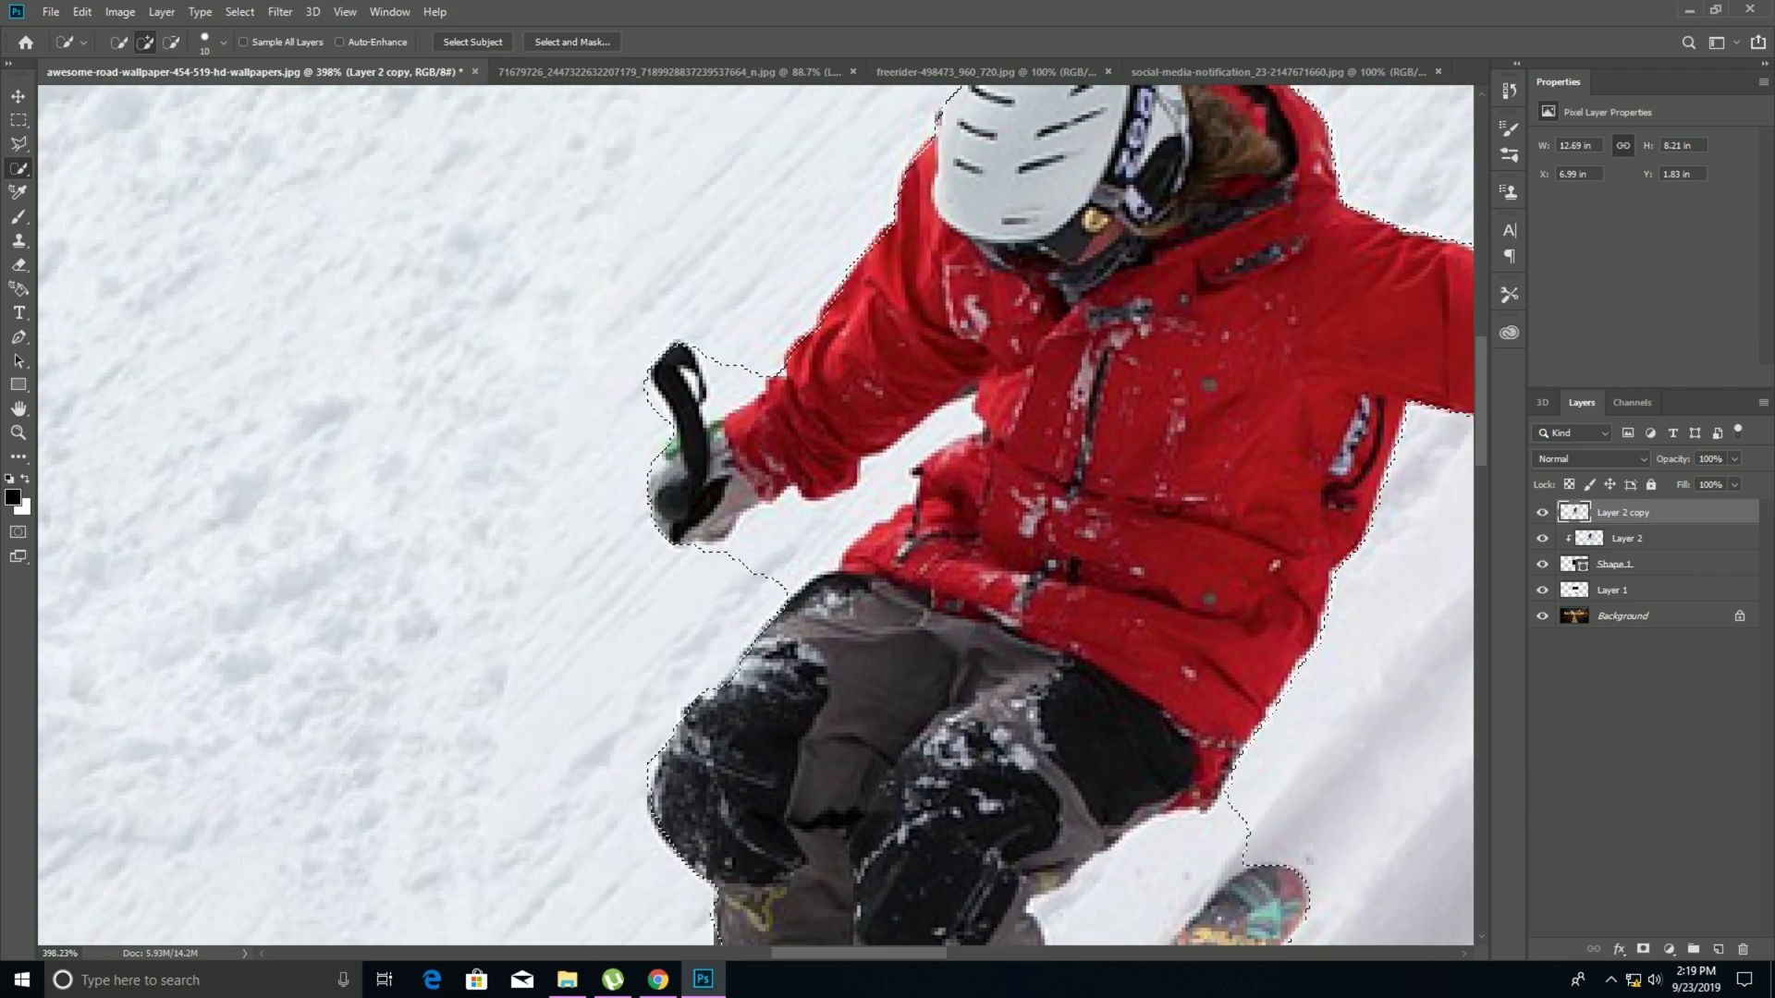
scroll(757, 604, up, 1)
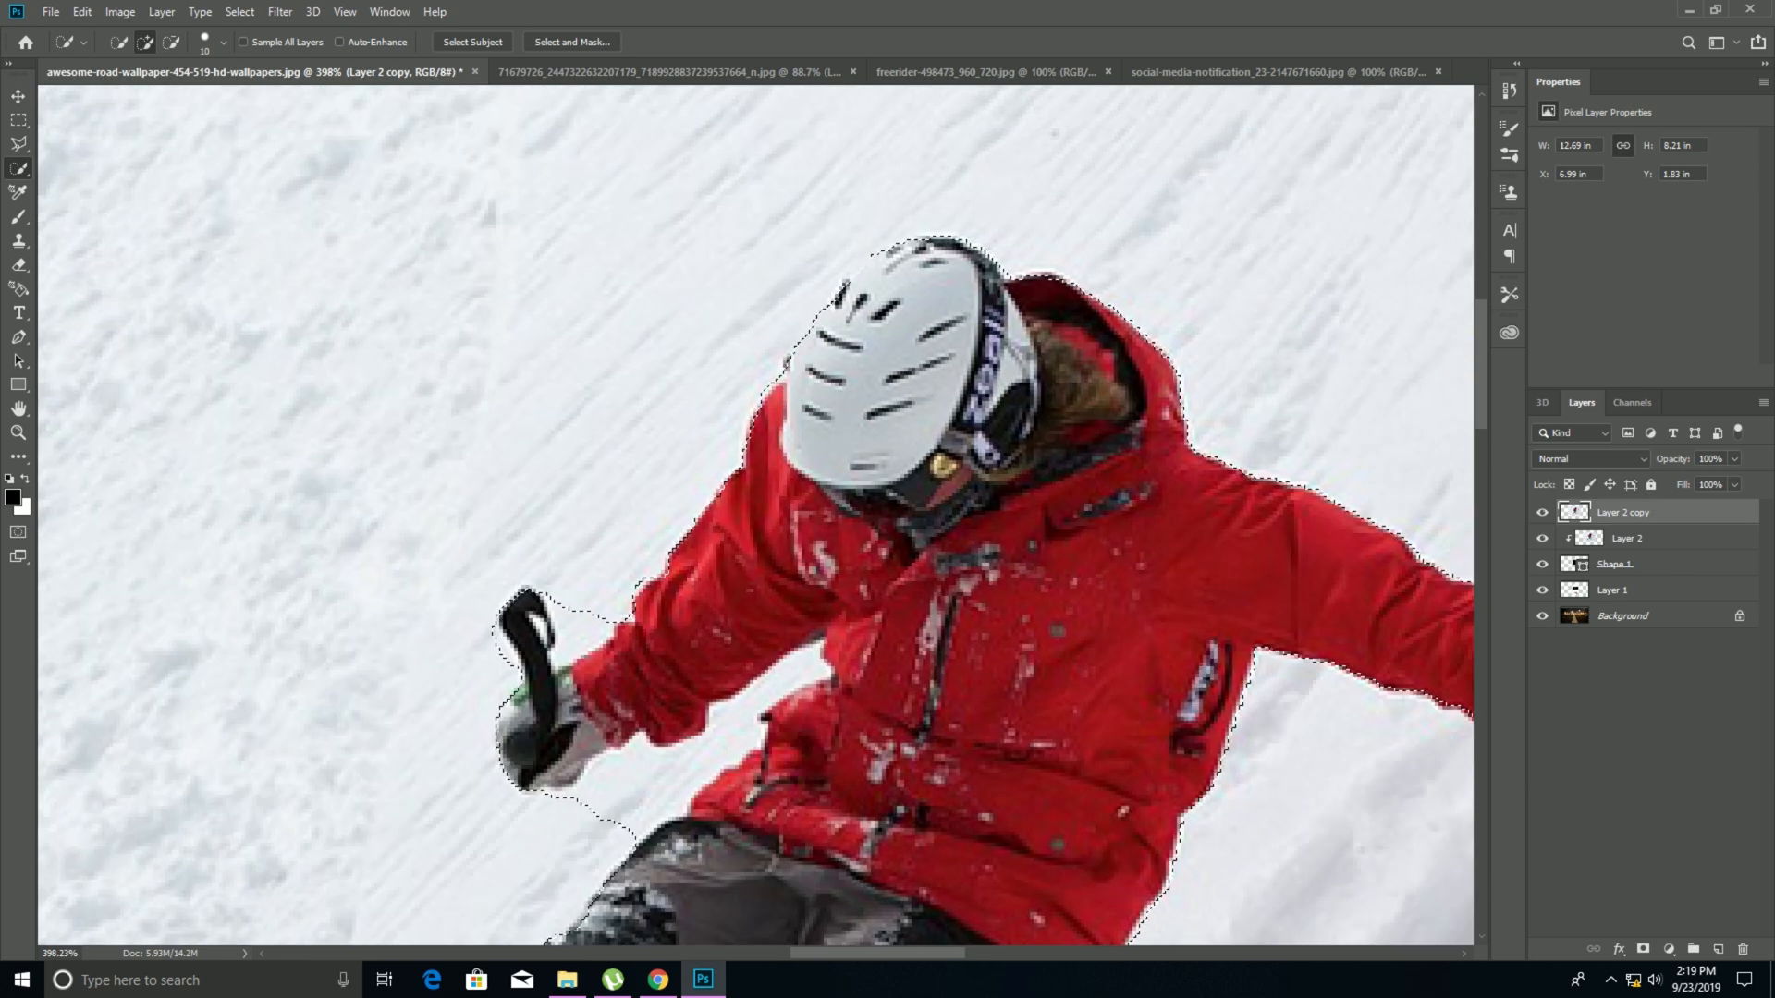
scroll(758, 604, down, 4)
scroll(757, 604, up, 1)
key(ctrl+0)
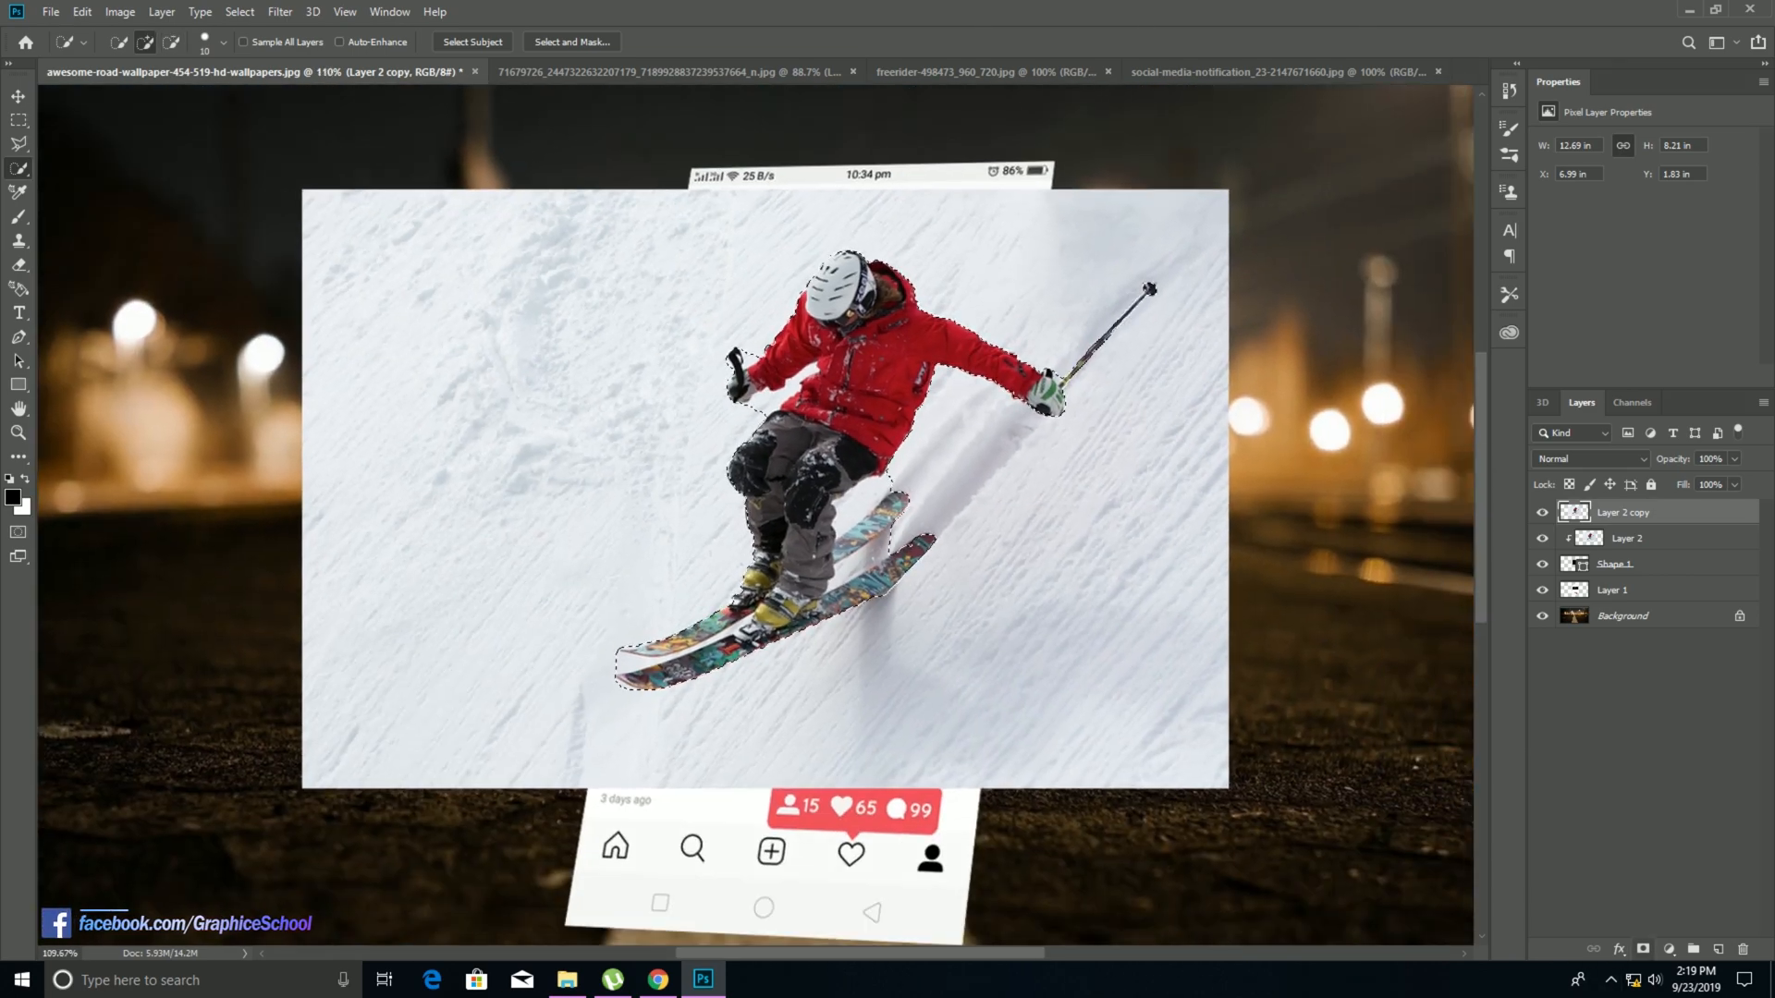
Mask the duplicate skier layer to the current selection and set the clipped skier photo layer's opacity to 100%.
click(1643, 949)
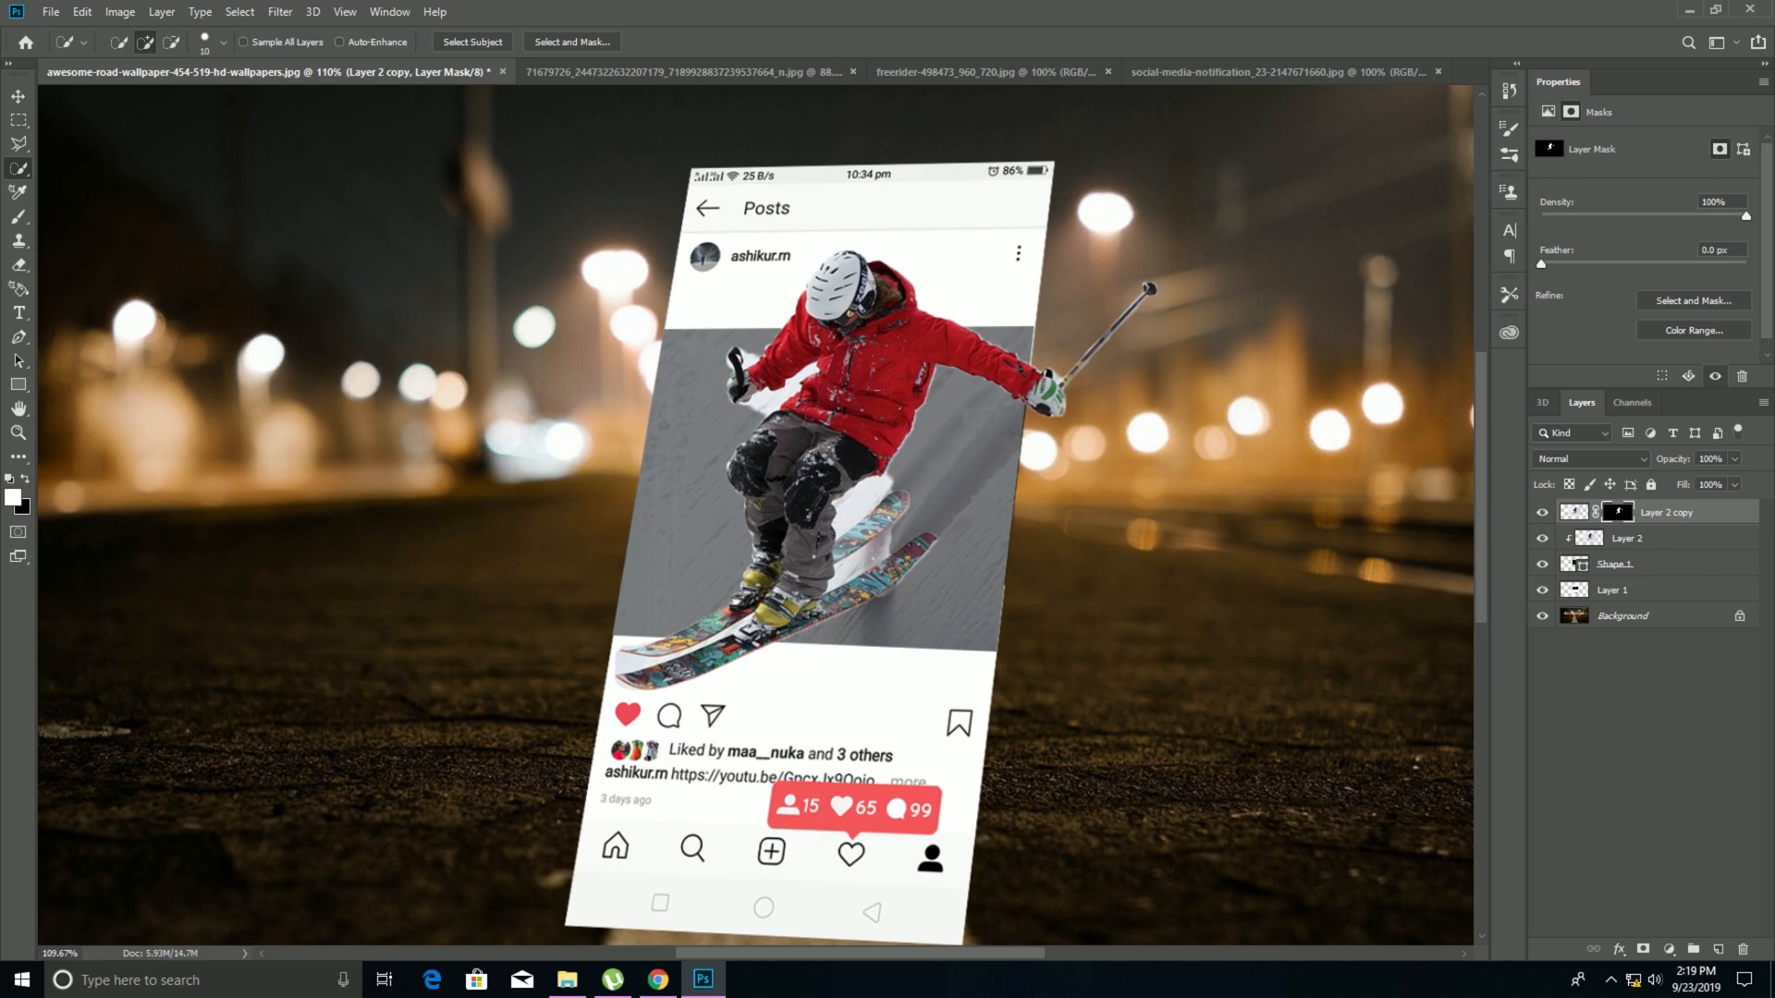
click(1664, 538)
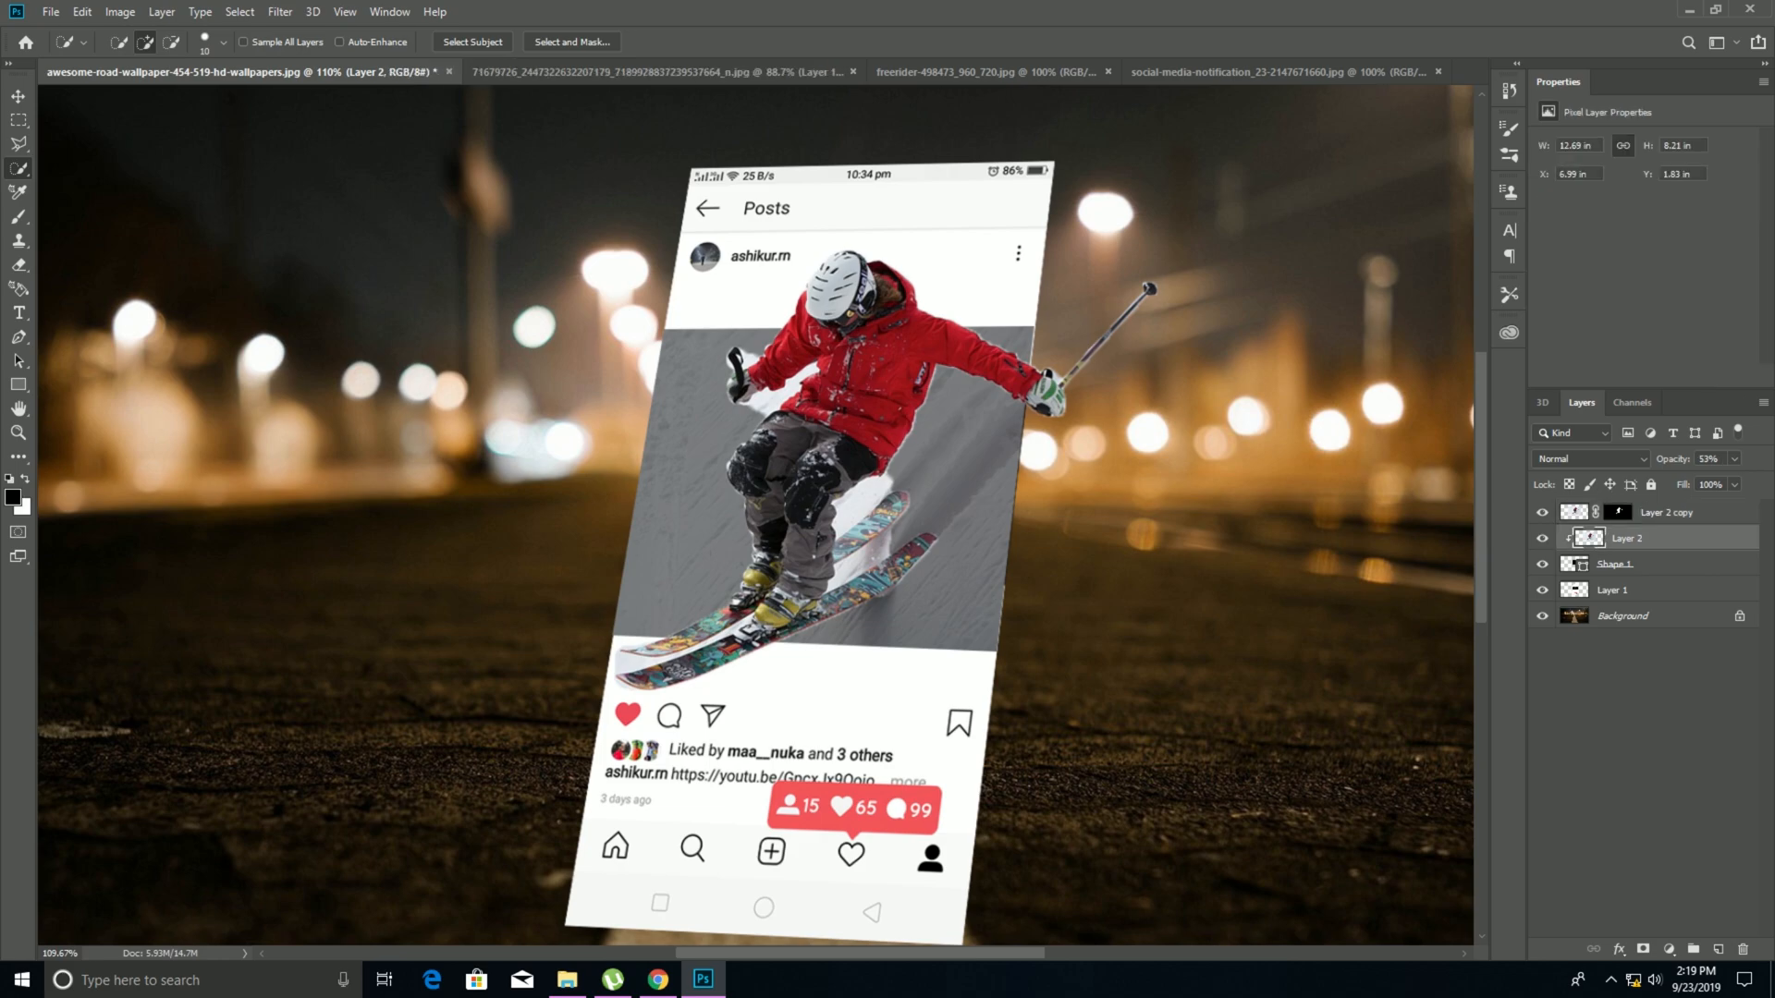
key(Return)
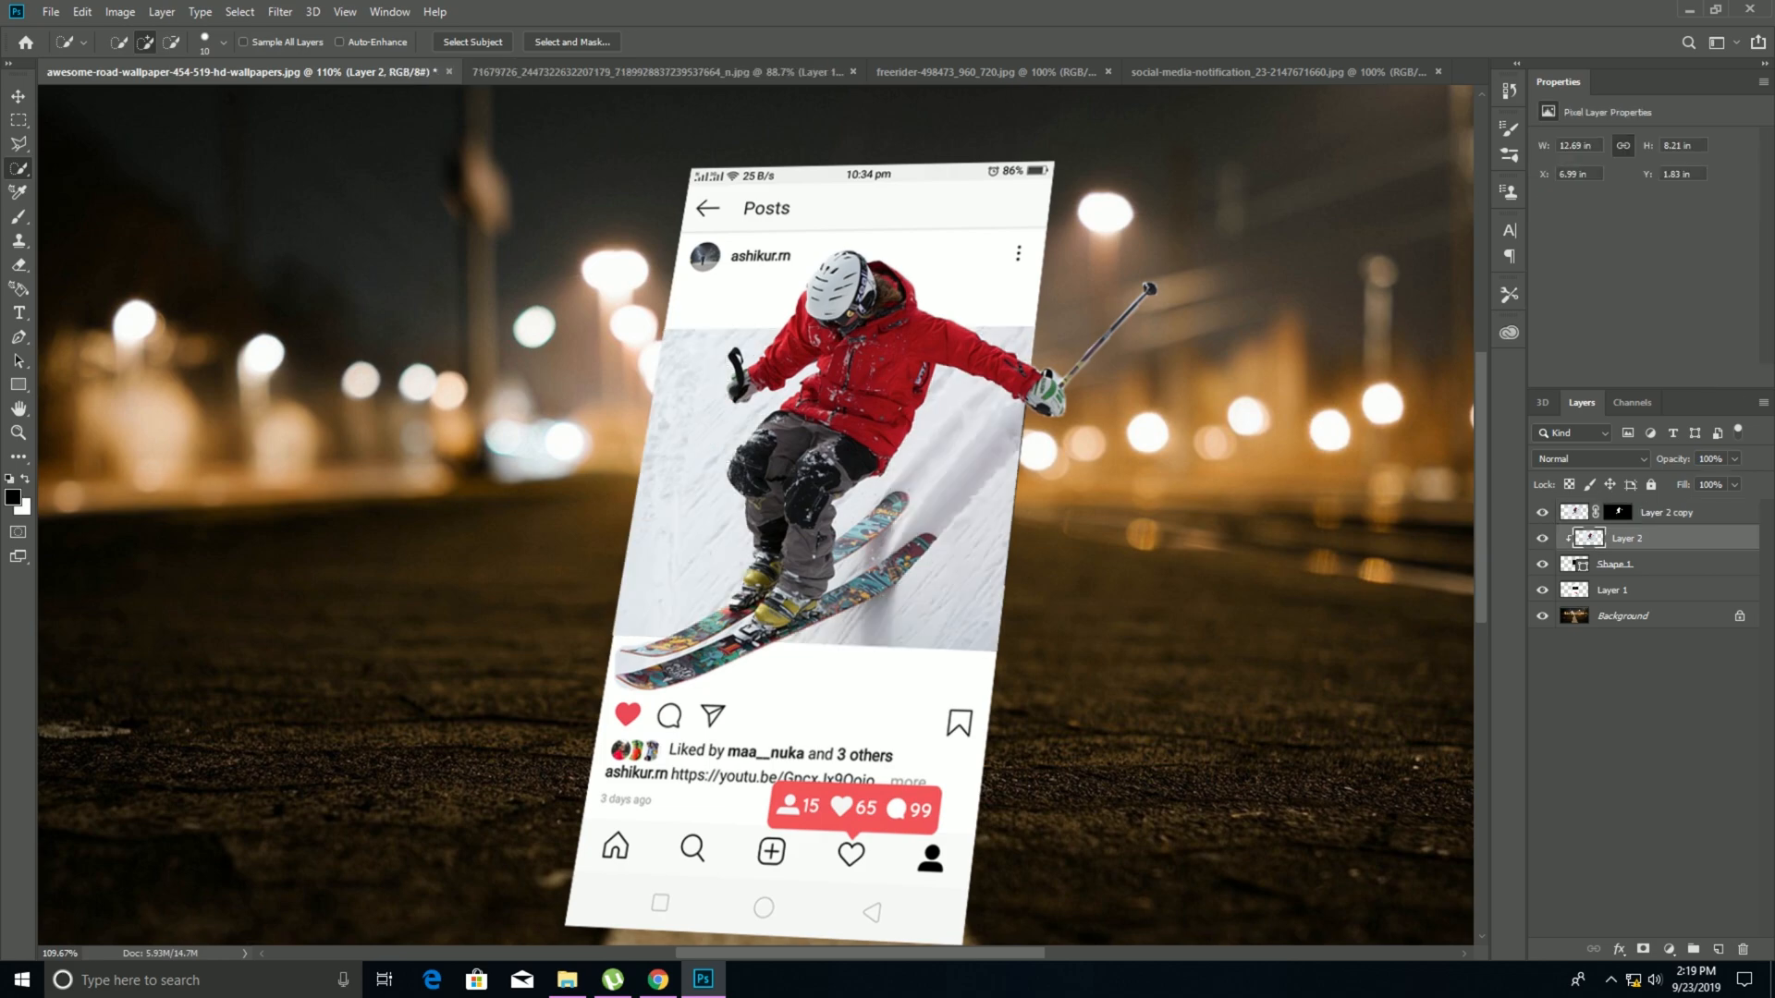
drag(756, 515, 810, 475)
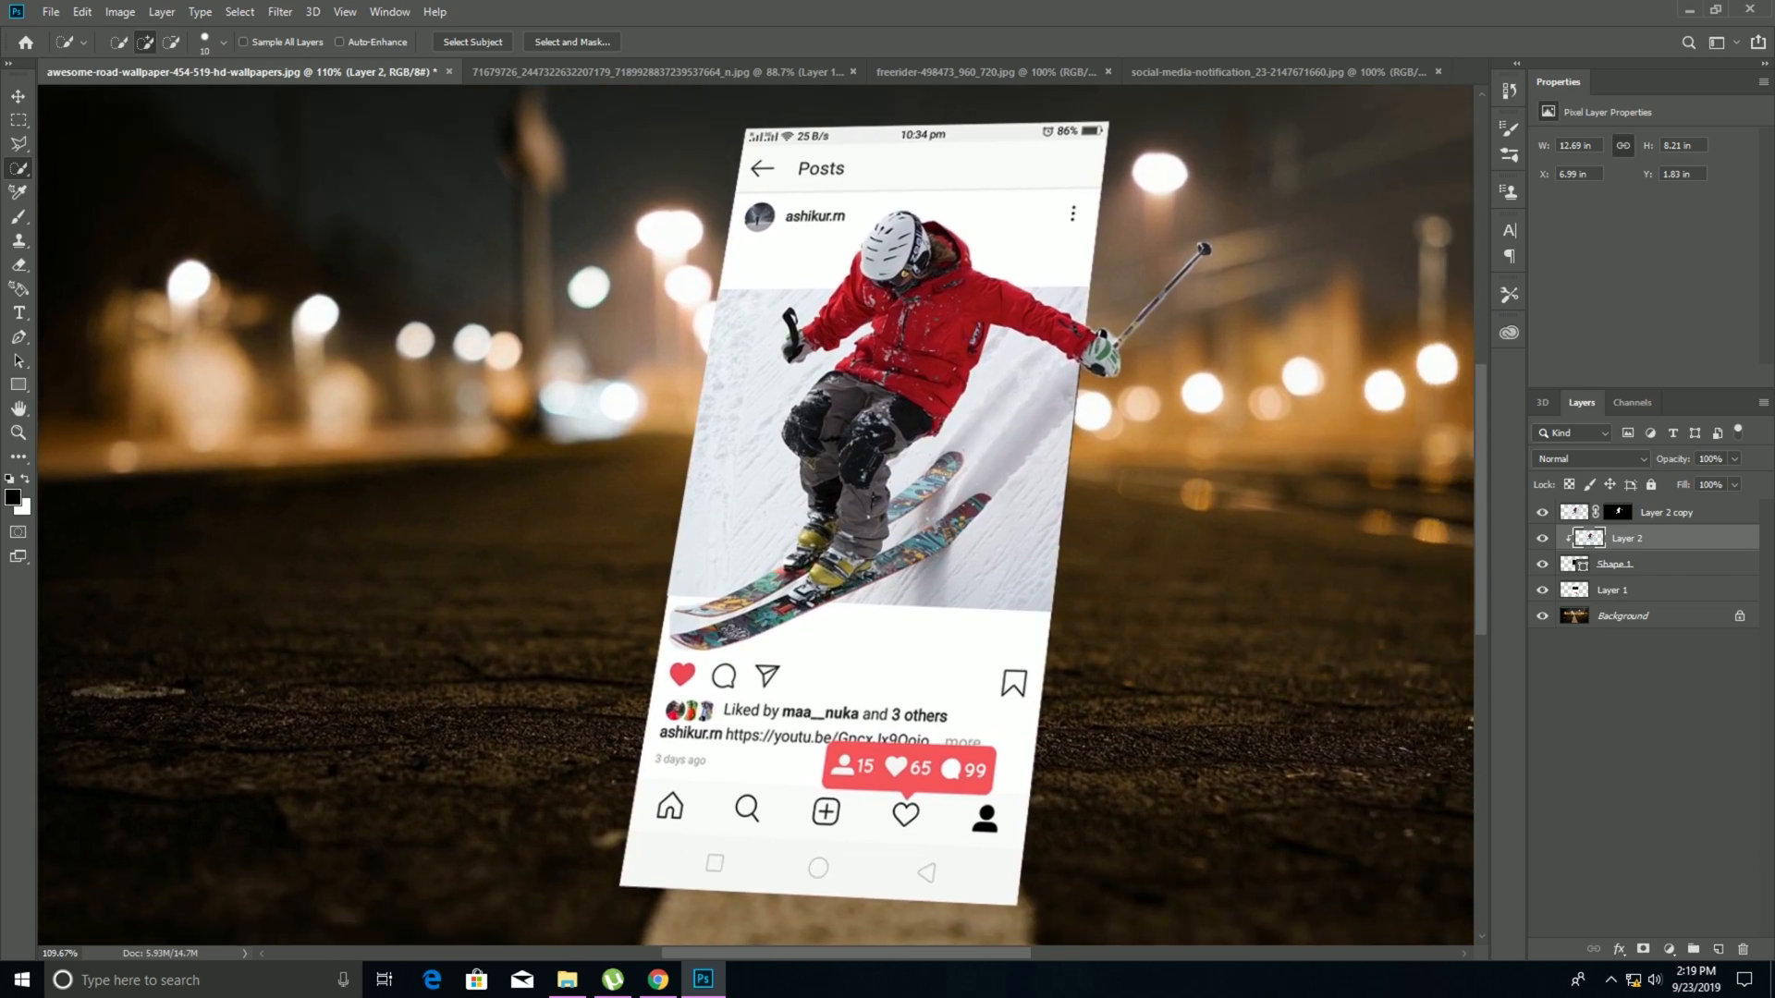
Paint black on the skier cutout's layer mask with a small brush to hide the leftover snow around and between the ski tips.
click(1617, 512)
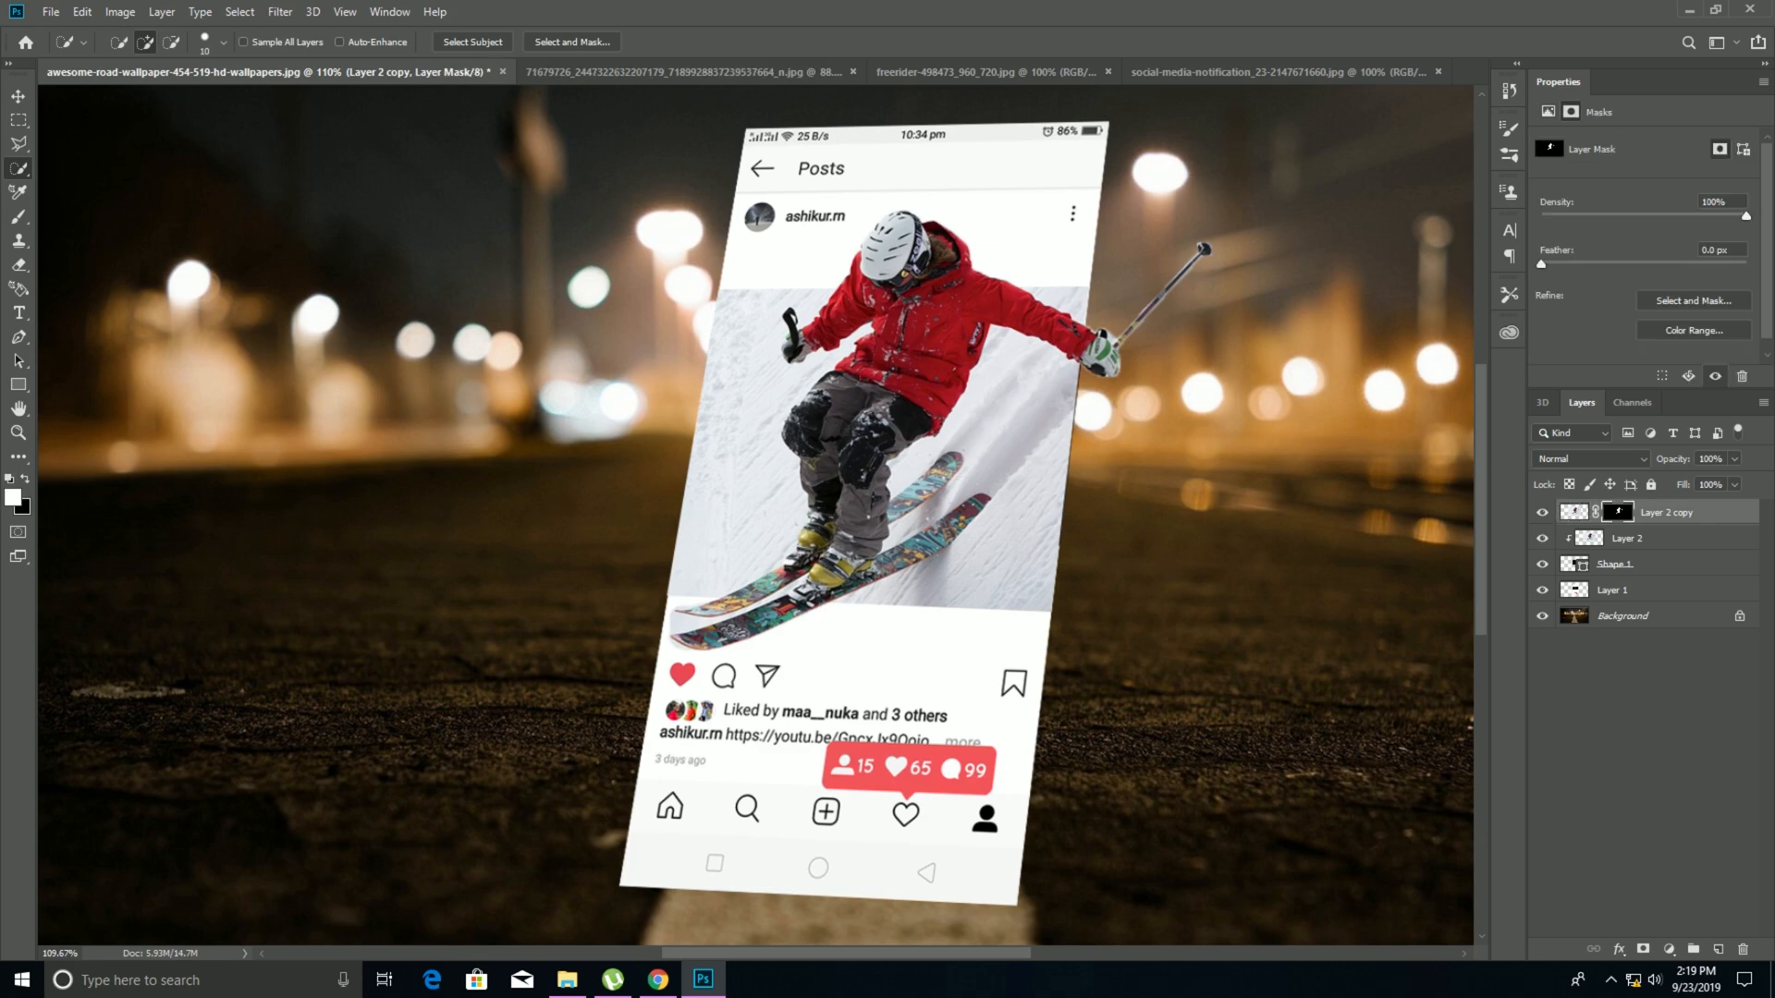
key(b)
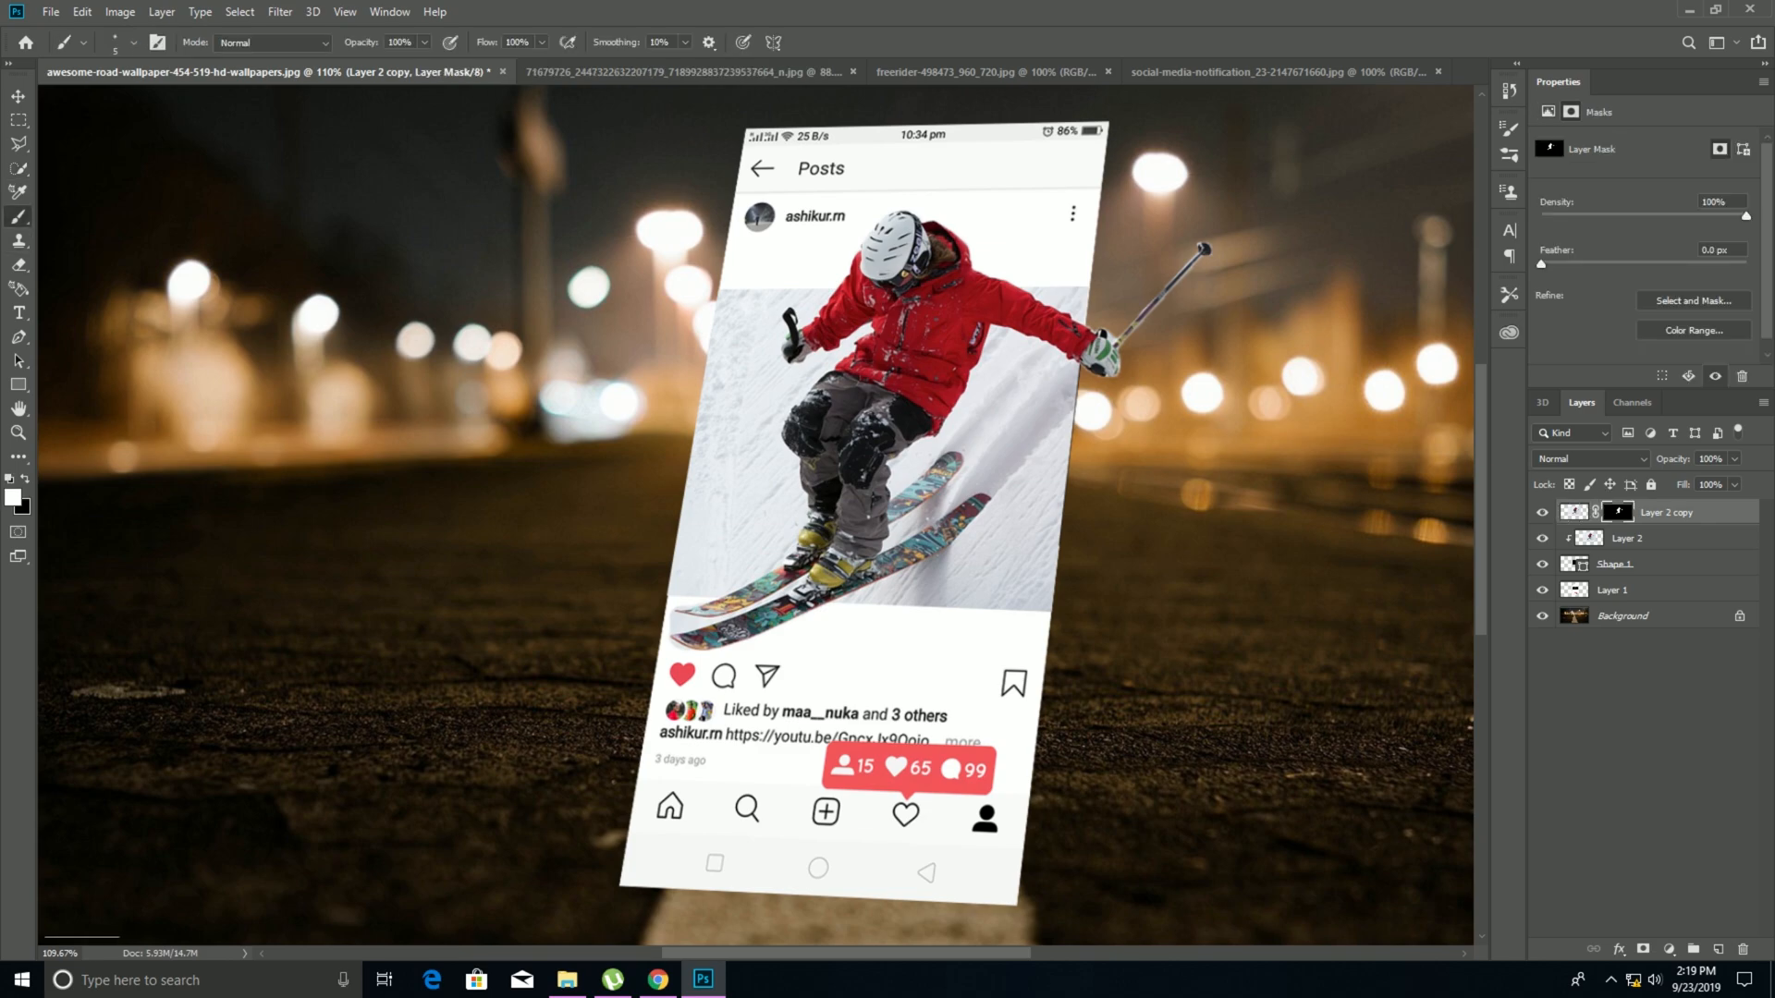
key(x)
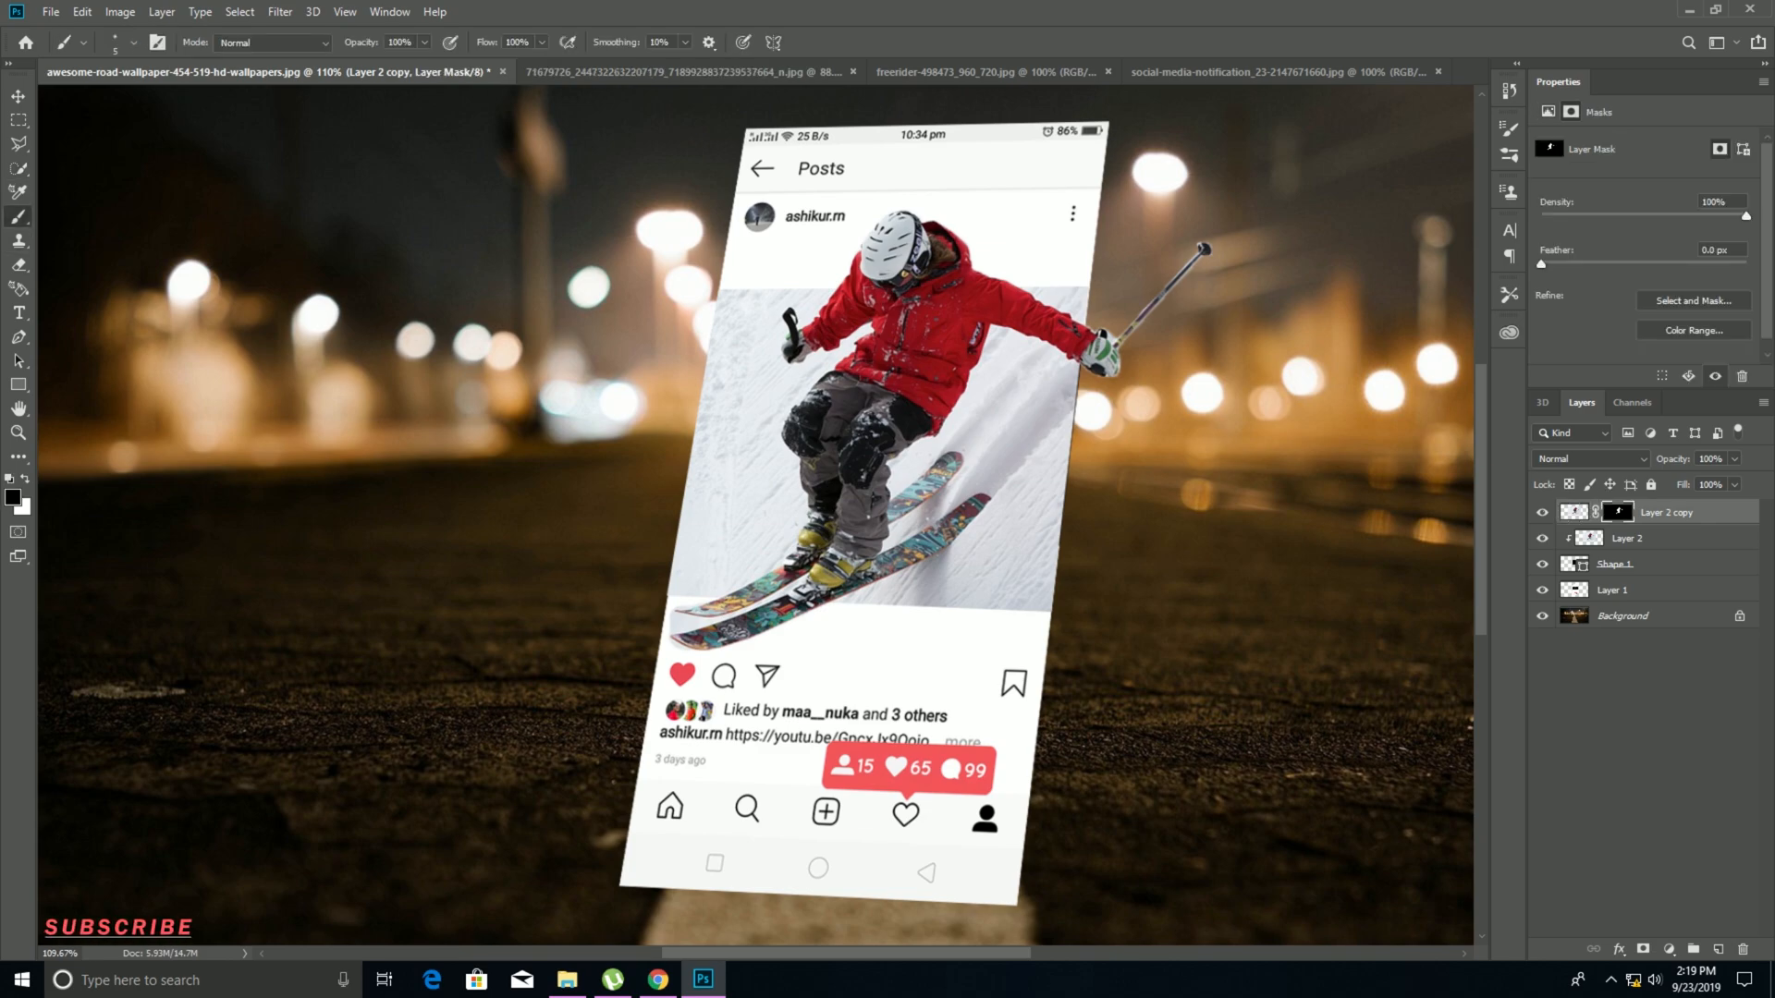
key(bracketright)
key(bracketright)
key(bracketright)
key(bracketright)
key(bracketright)
key(bracketright)
key(bracketright)
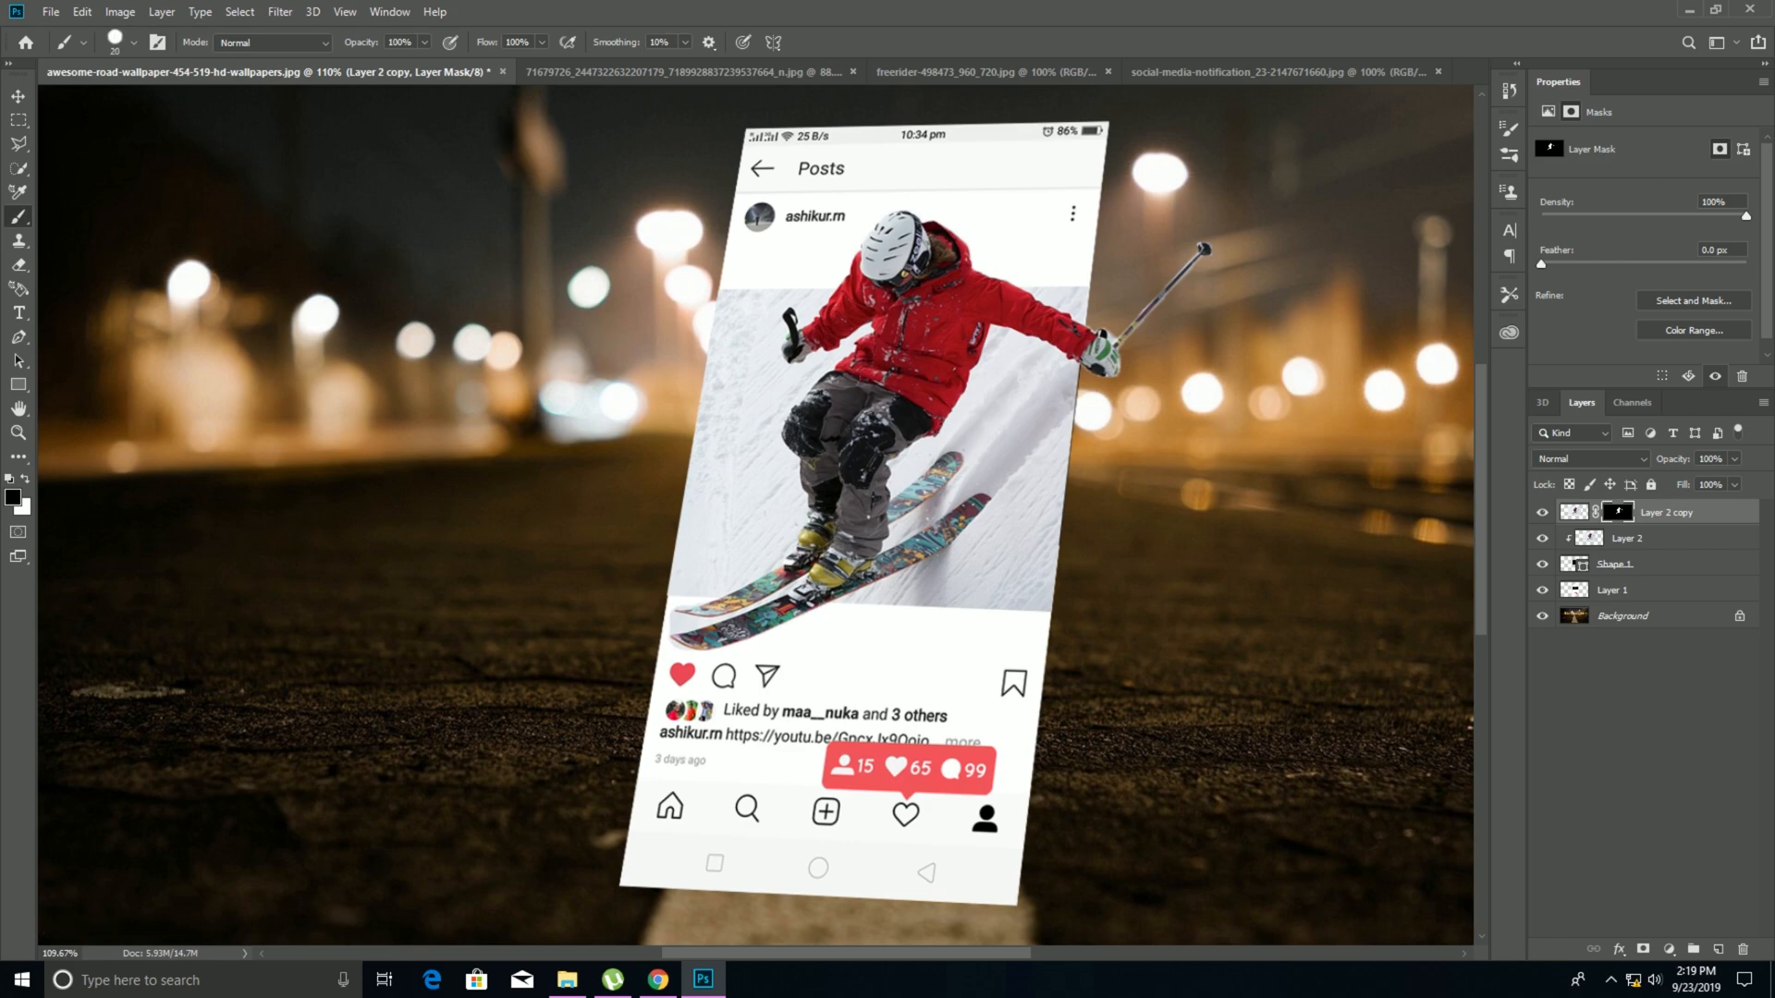
scroll(655, 646, up, 12)
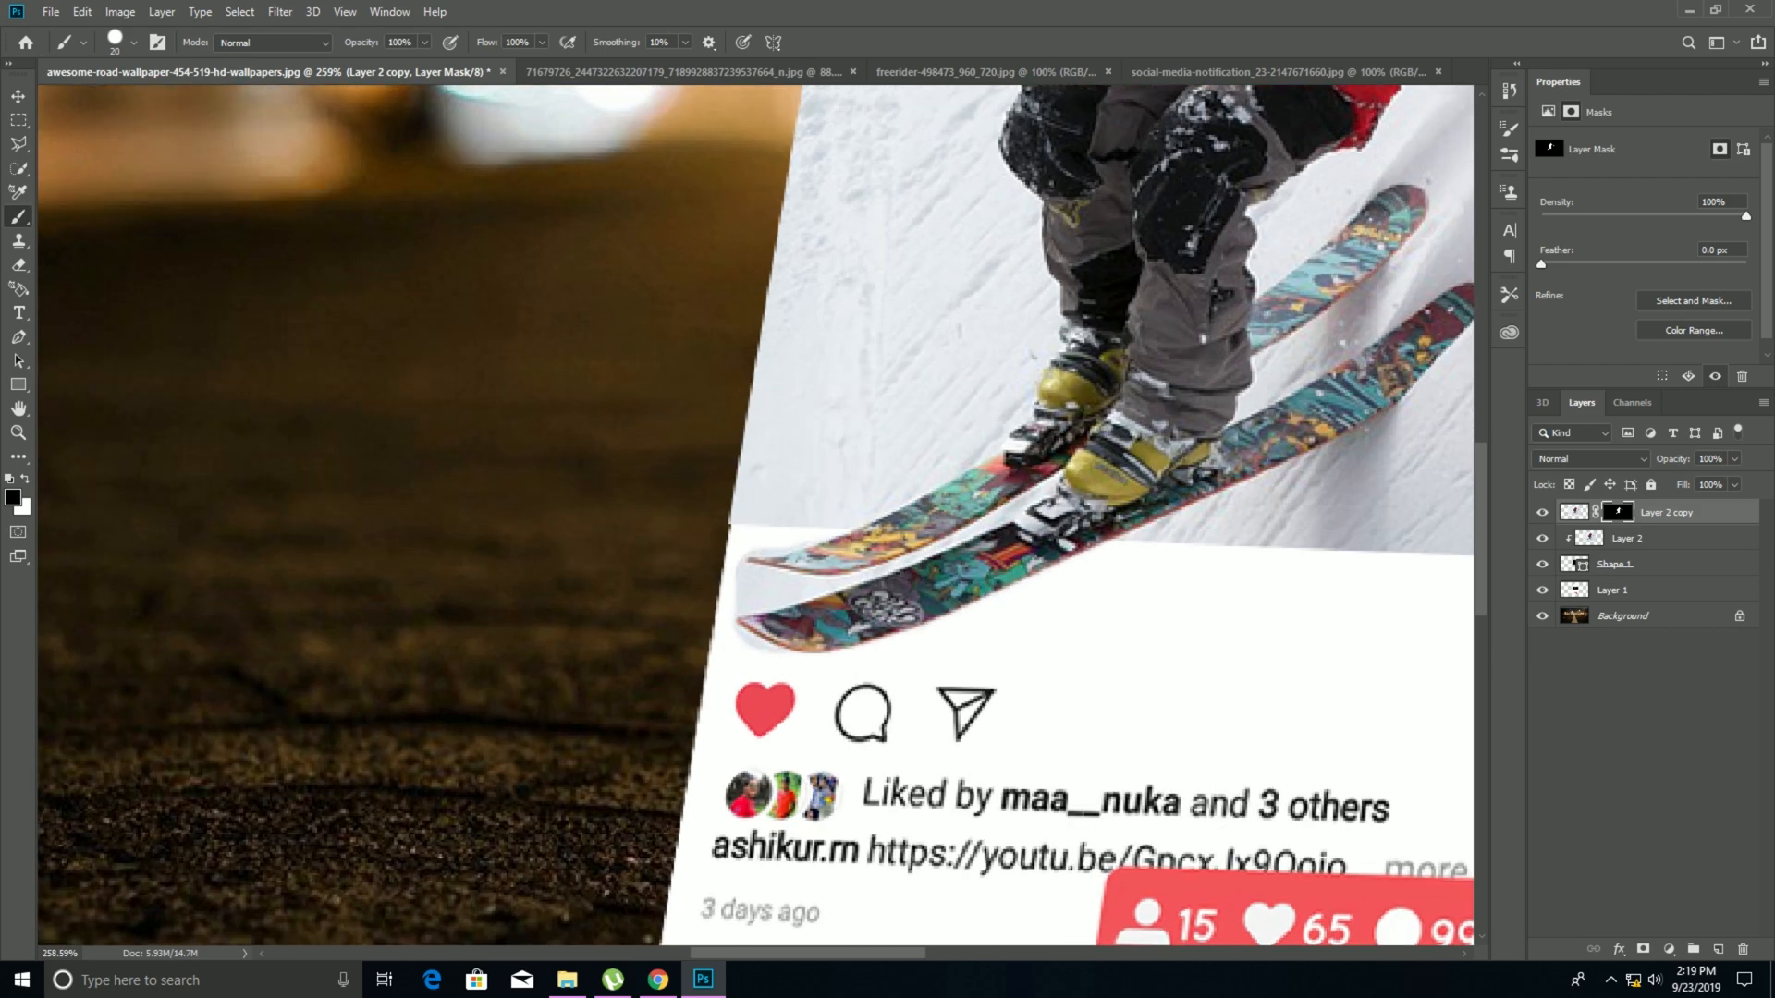
scroll(1063, 457, up, 3)
key(bracketleft)
key(bracketleft)
key(bracketleft)
key(bracketleft)
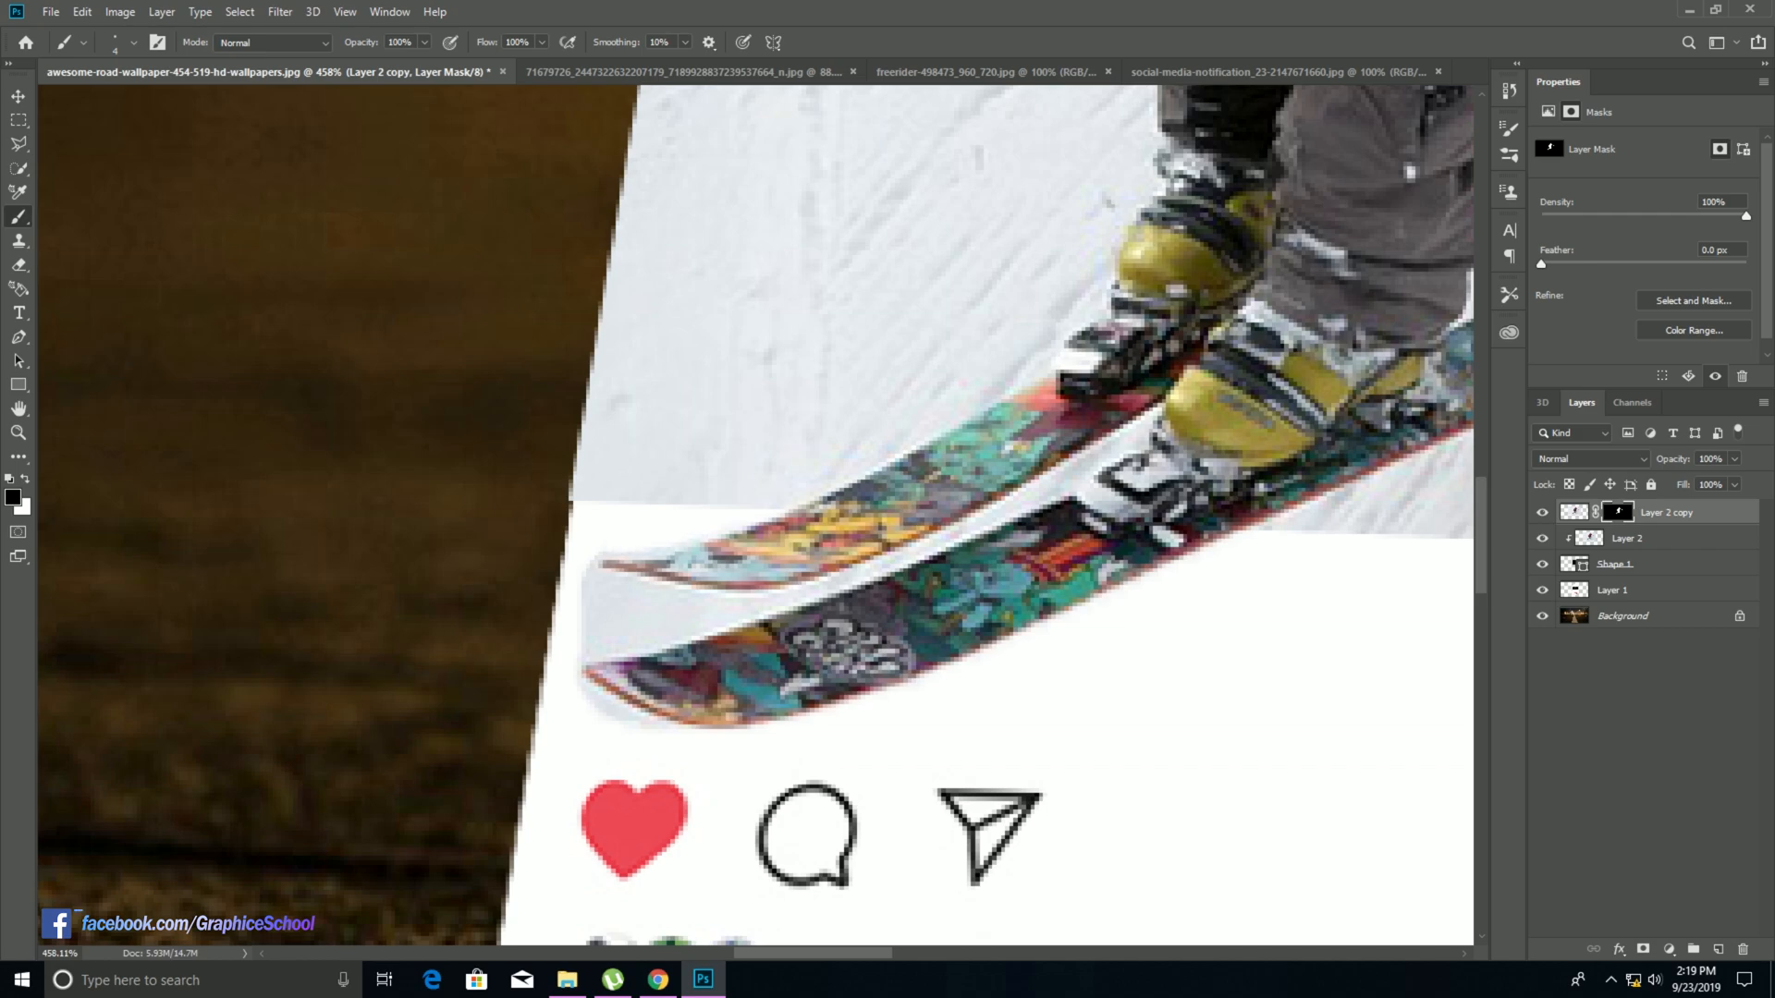
mouse_move(634, 555)
mouse_down()
mouse_move(593, 564)
mouse_move(588, 649)
mouse_move(696, 617)
mouse_up()
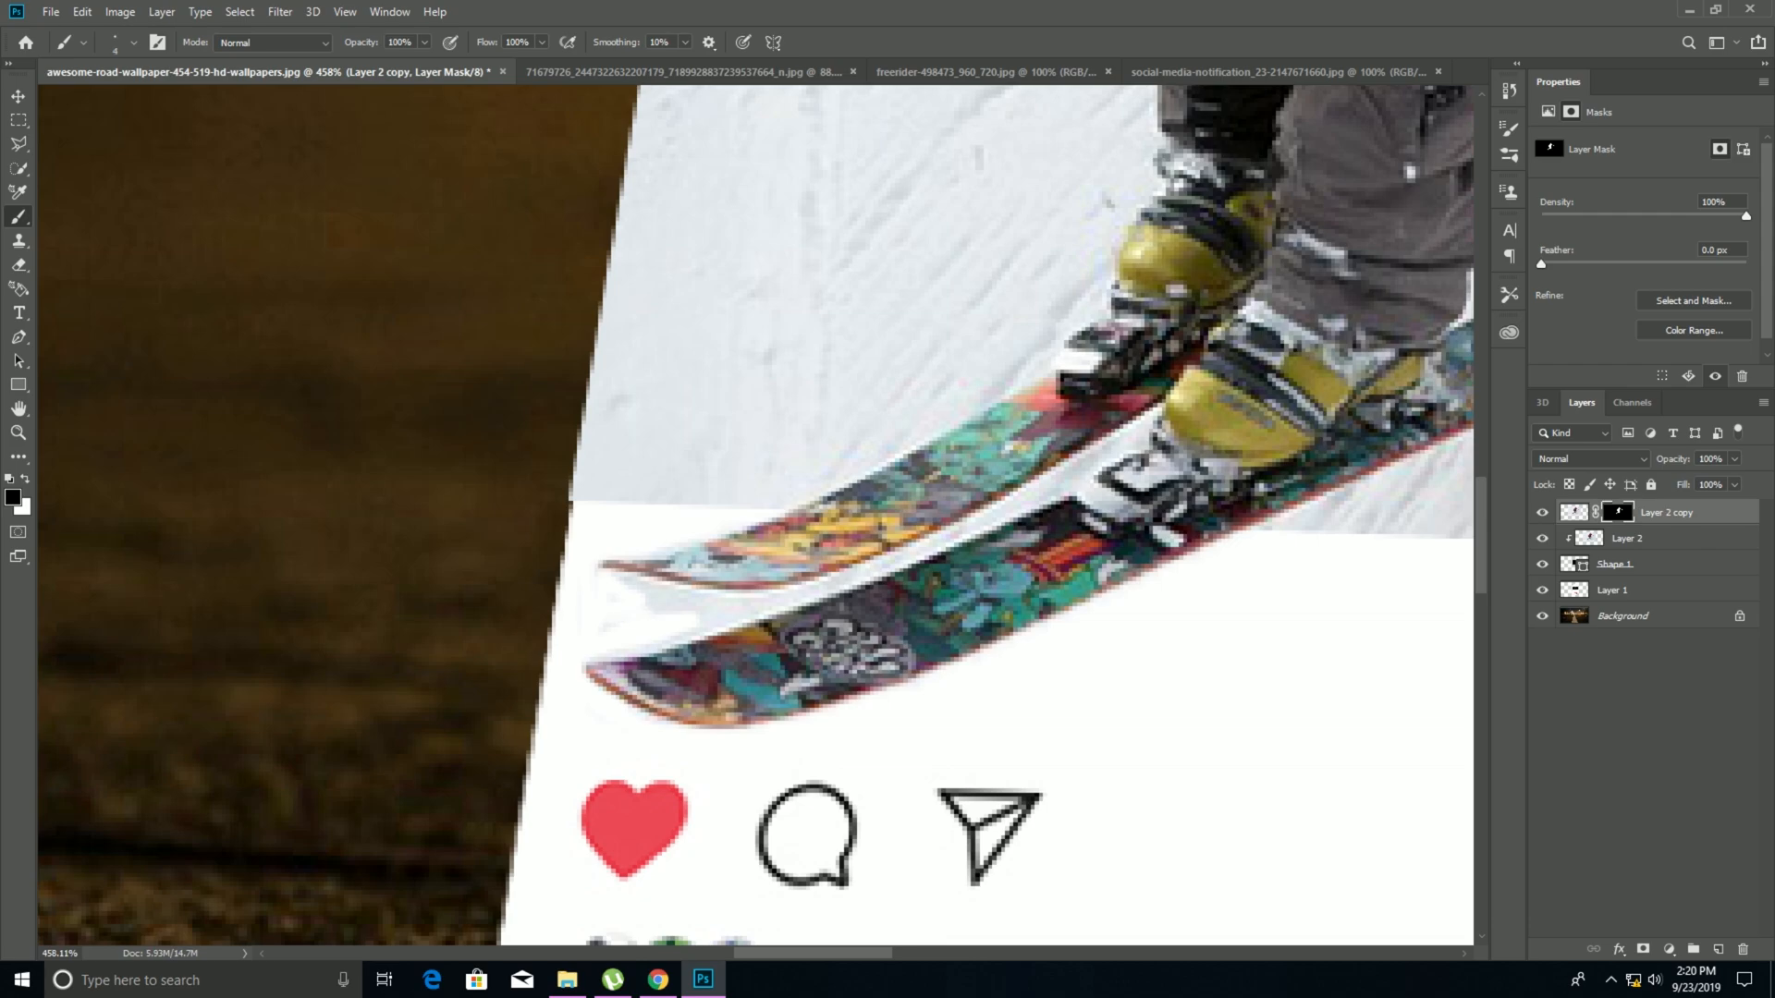
mouse_move(618, 580)
mouse_down()
mouse_move(708, 615)
mouse_move(666, 636)
mouse_up()
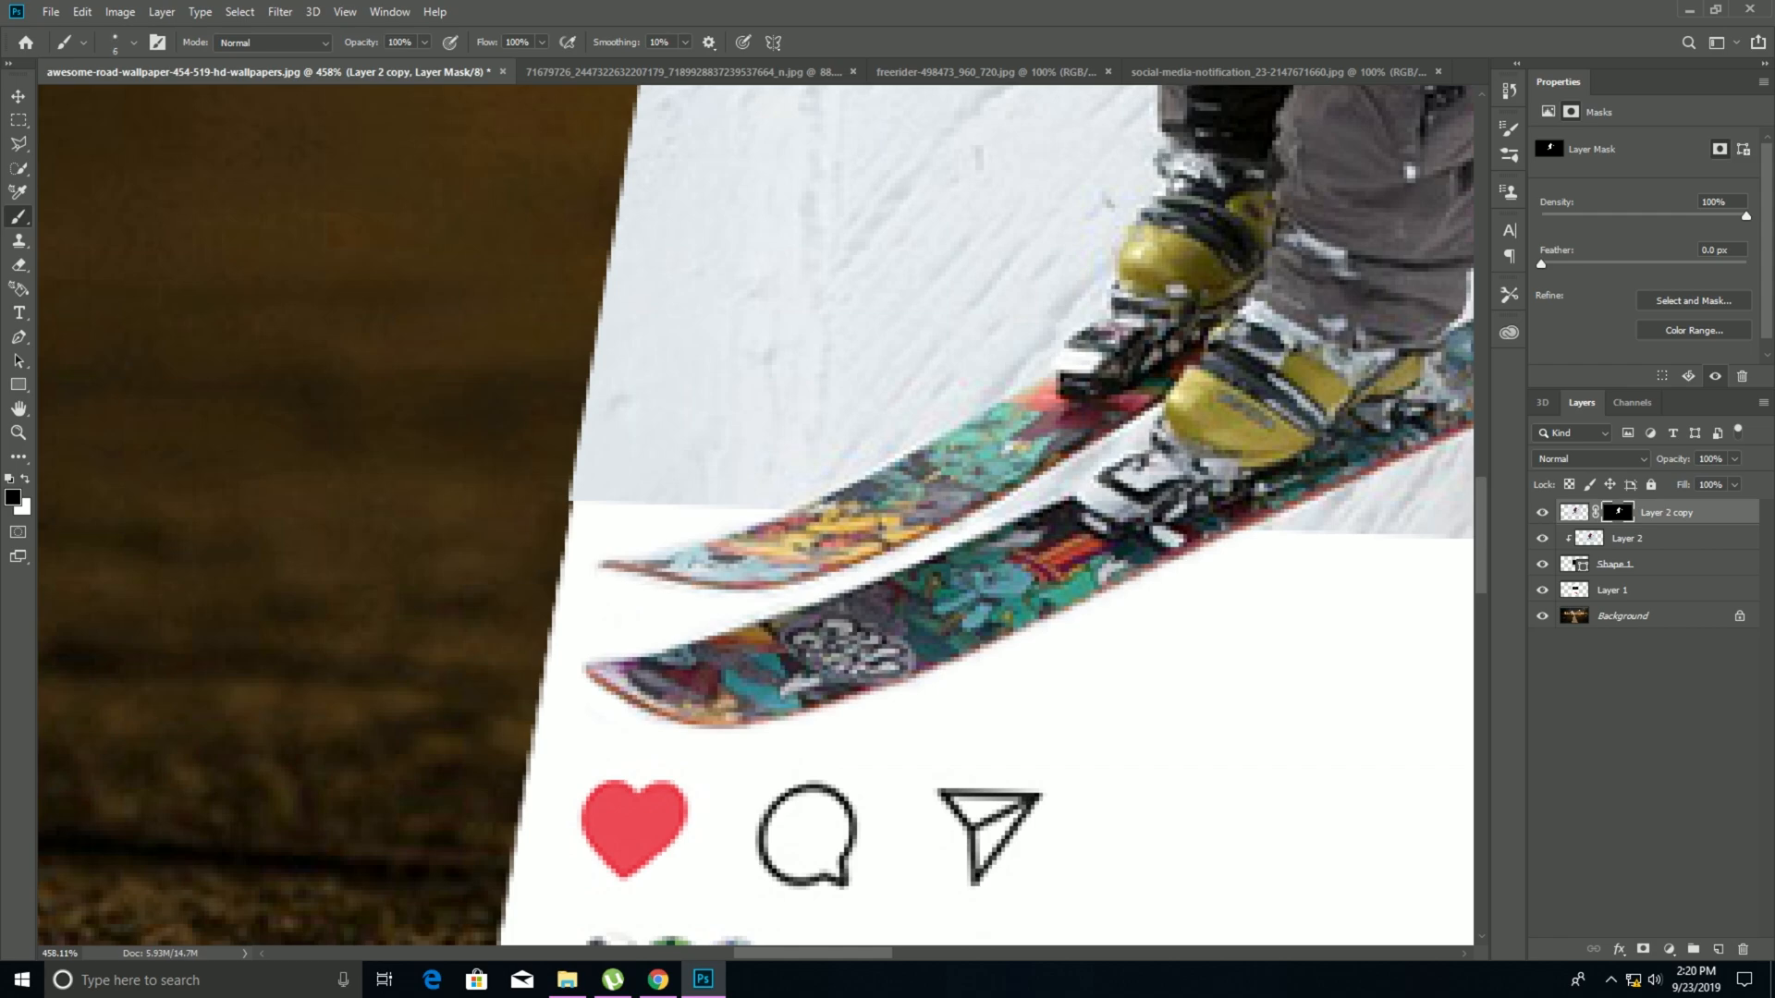
Trim the pale fringe along the long ski pole on the mask with a 2 px black brush.
drag(819, 473, 692, 558)
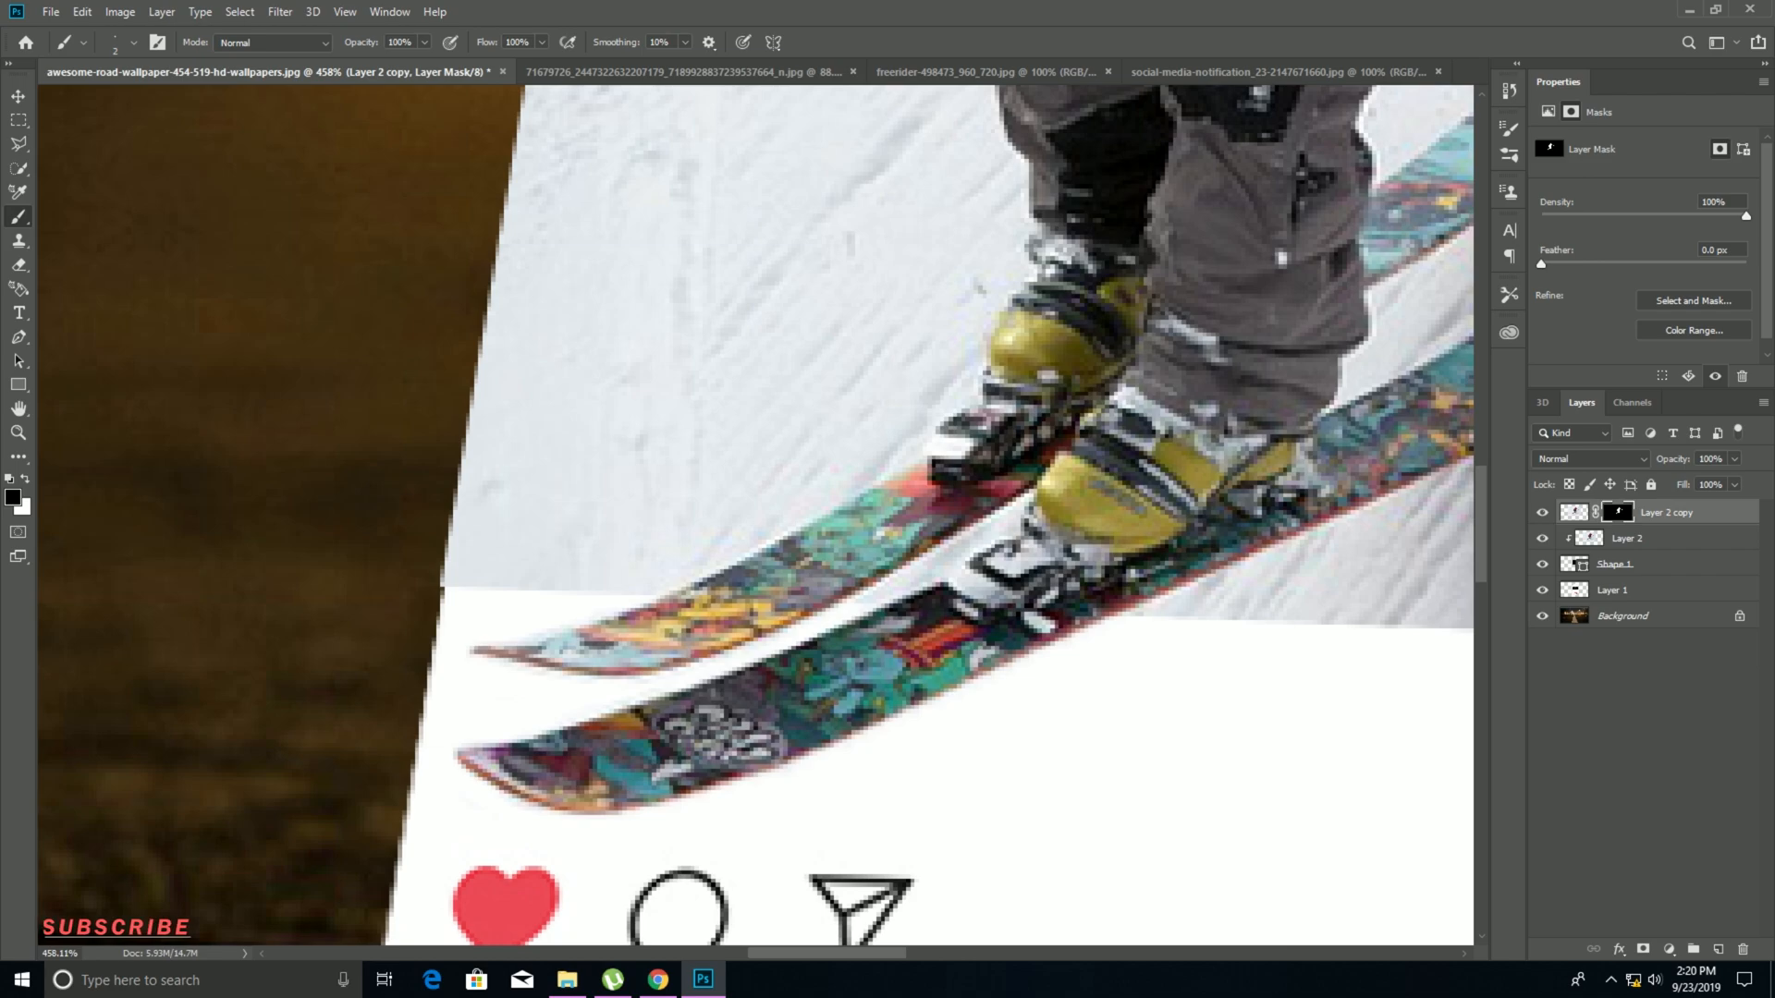
drag(819, 473, 728, 579)
drag(979, 305, 596, 707)
drag(1202, 360, 446, 684)
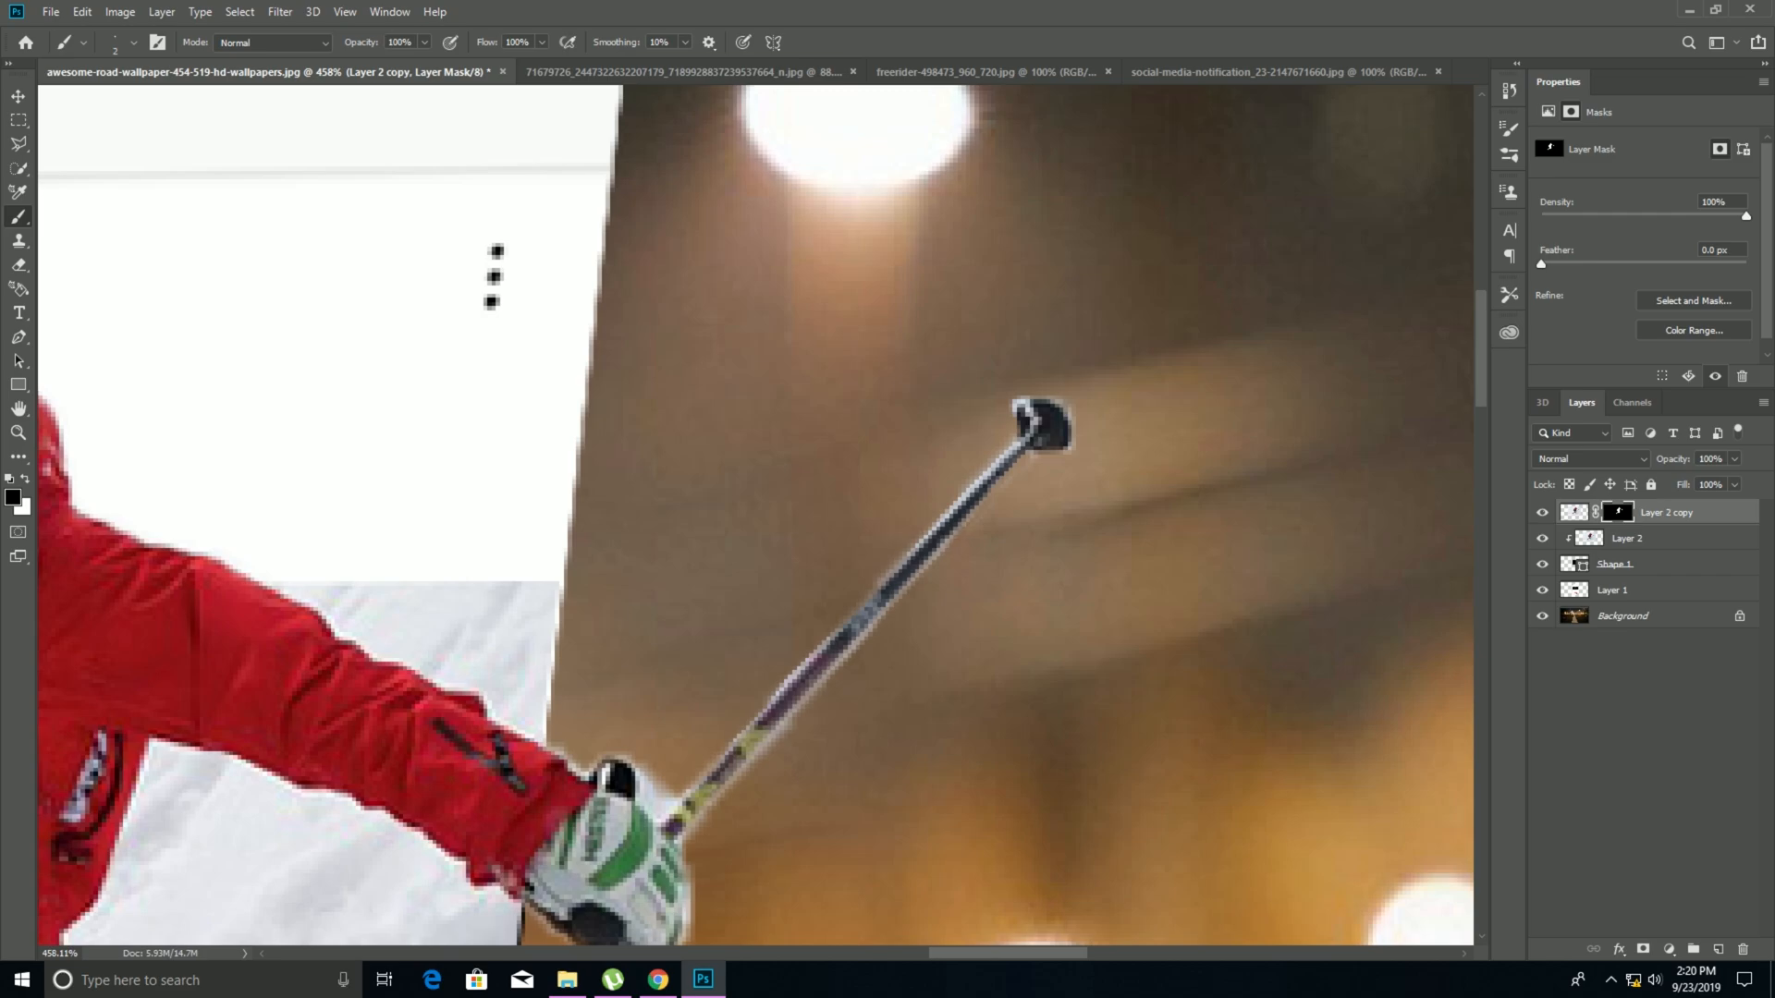
drag(755, 515, 744, 442)
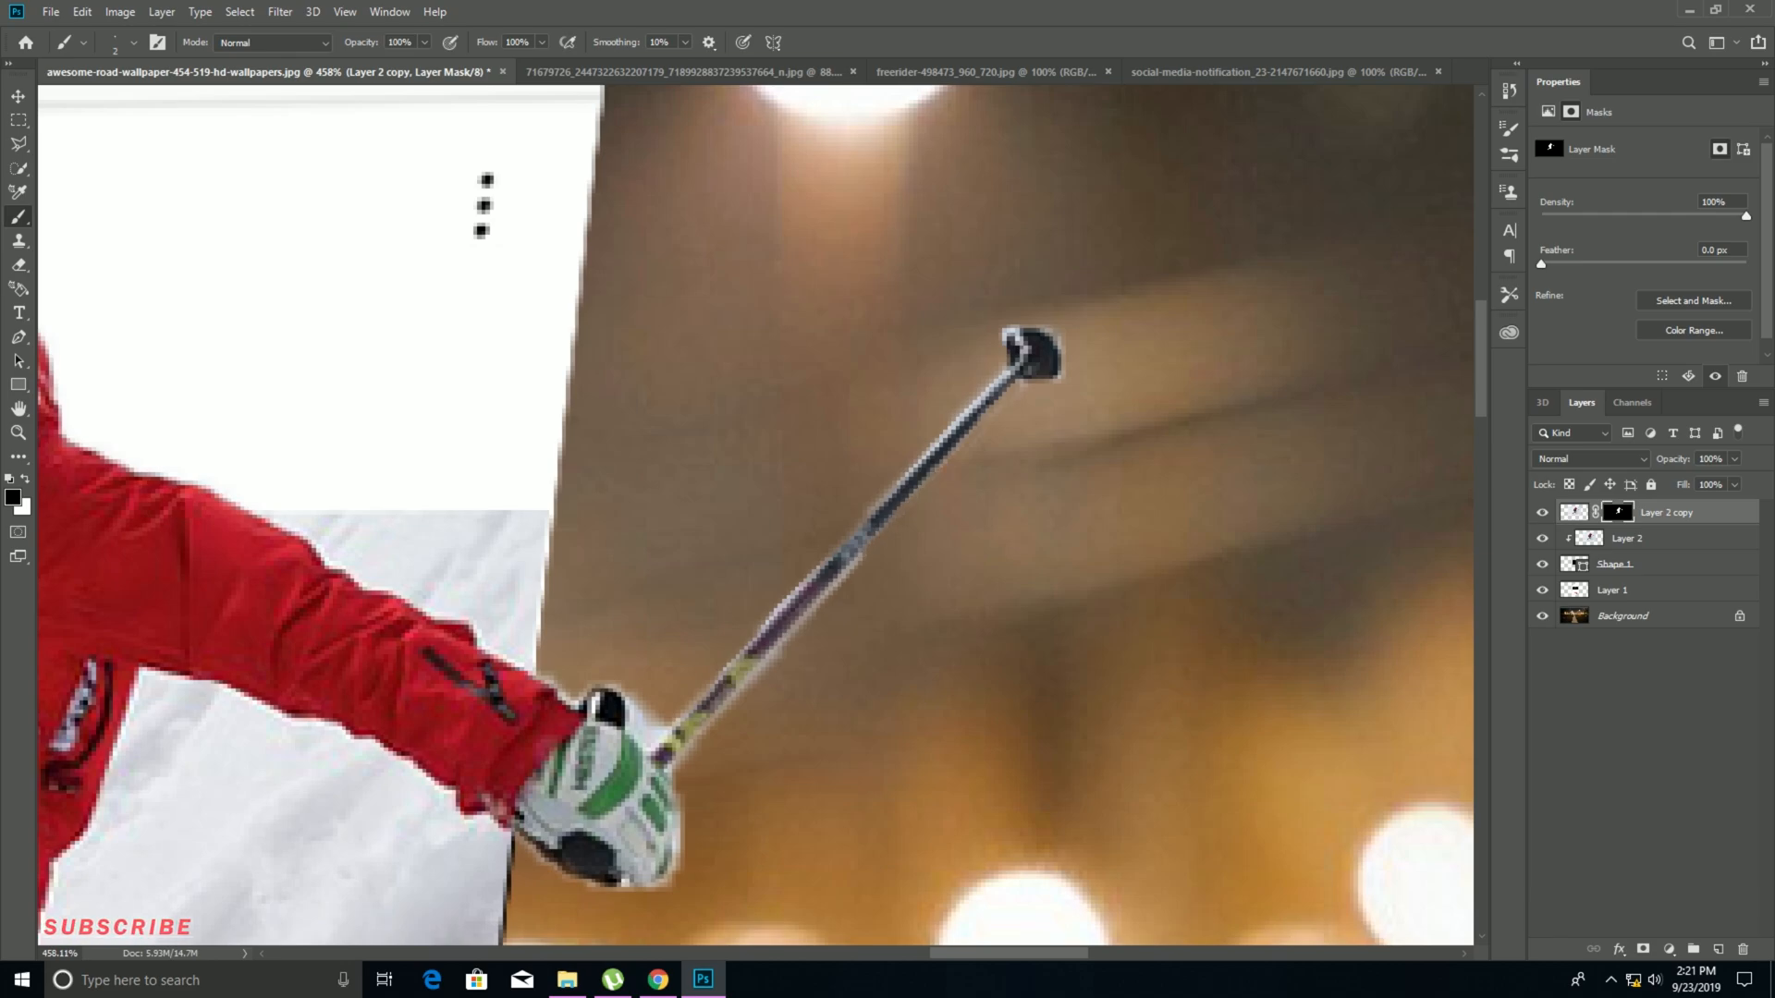
drag(755, 515, 866, 400)
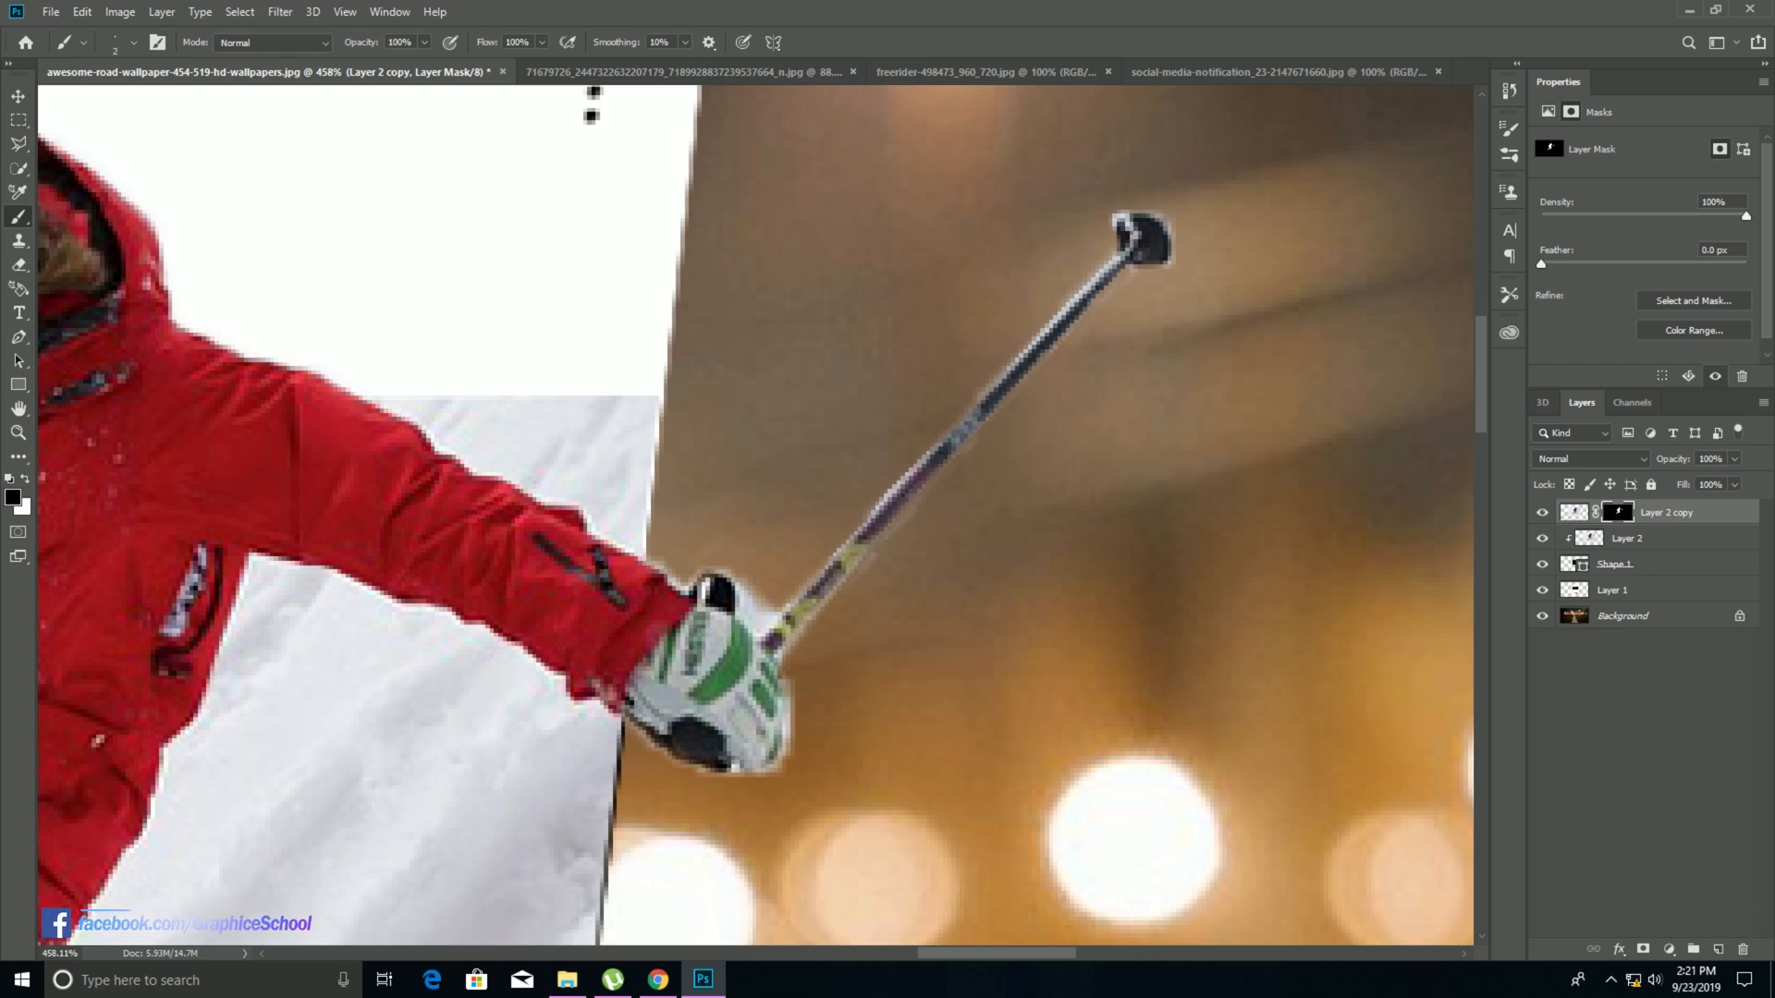
Mask out the snow patch between the glove's thumb and the base of the ski pole with a slightly larger brush.
drag(869, 554, 836, 521)
key(bracketright)
key(bracketright)
drag(703, 552, 712, 567)
key(bracketright)
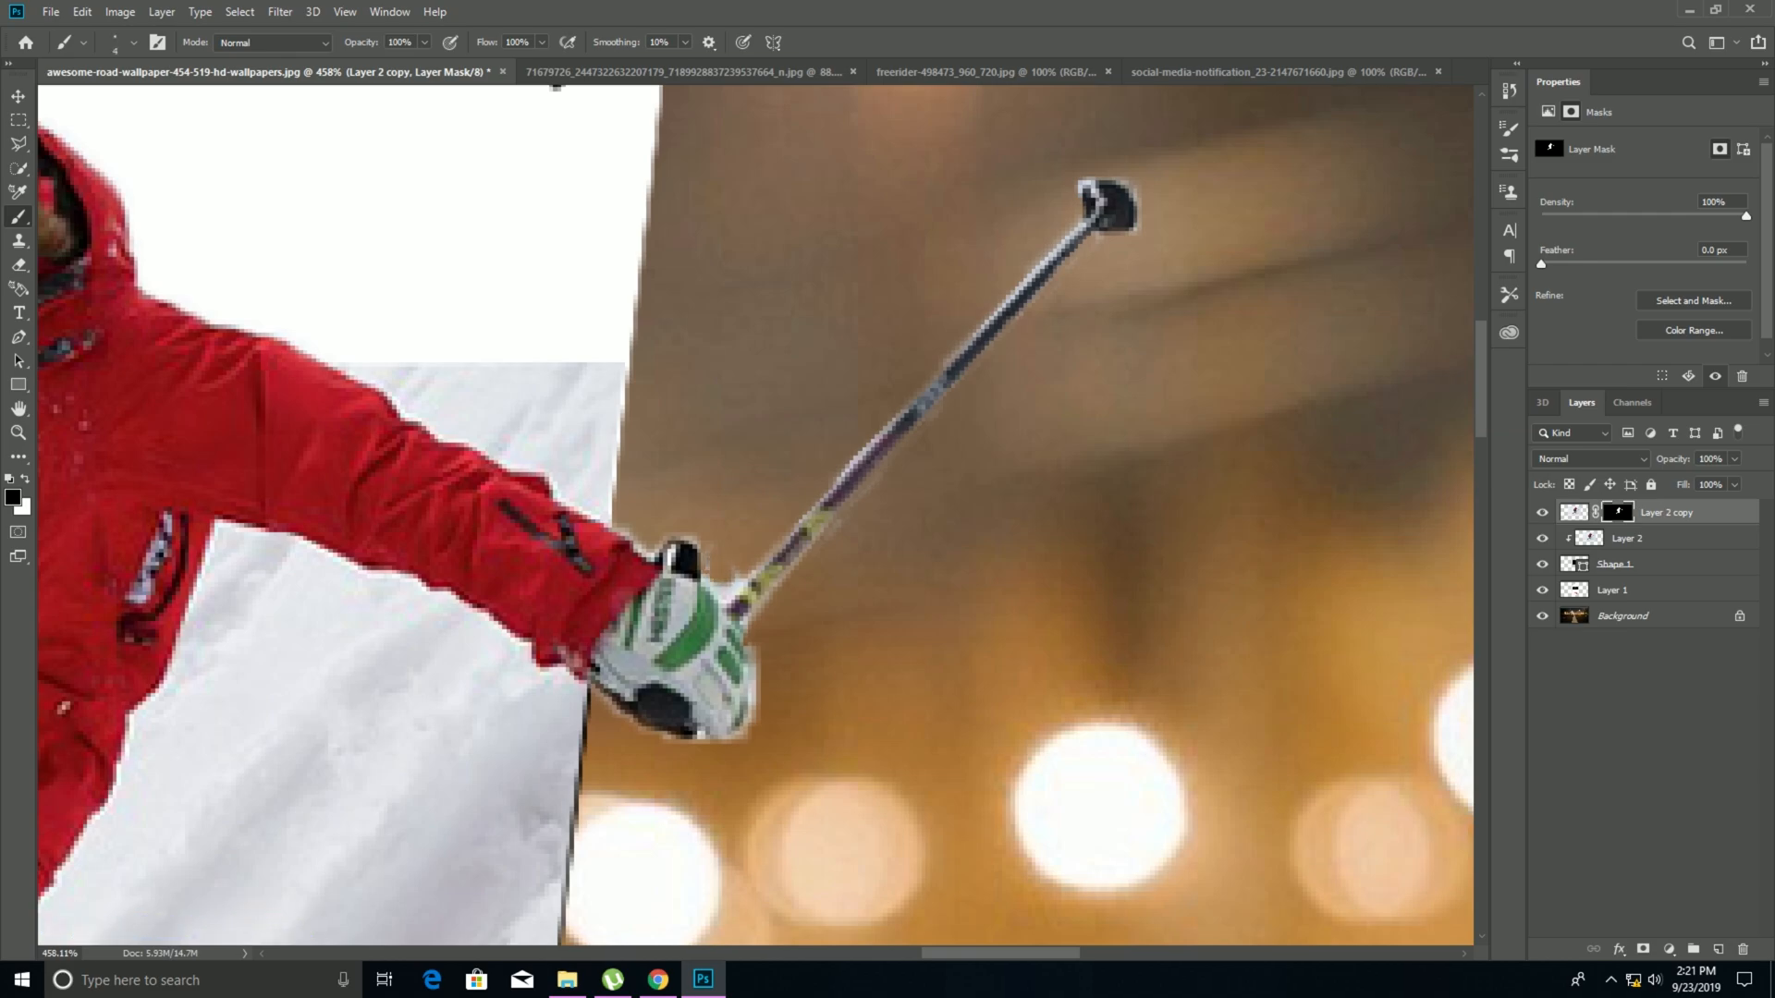
drag(708, 584, 720, 586)
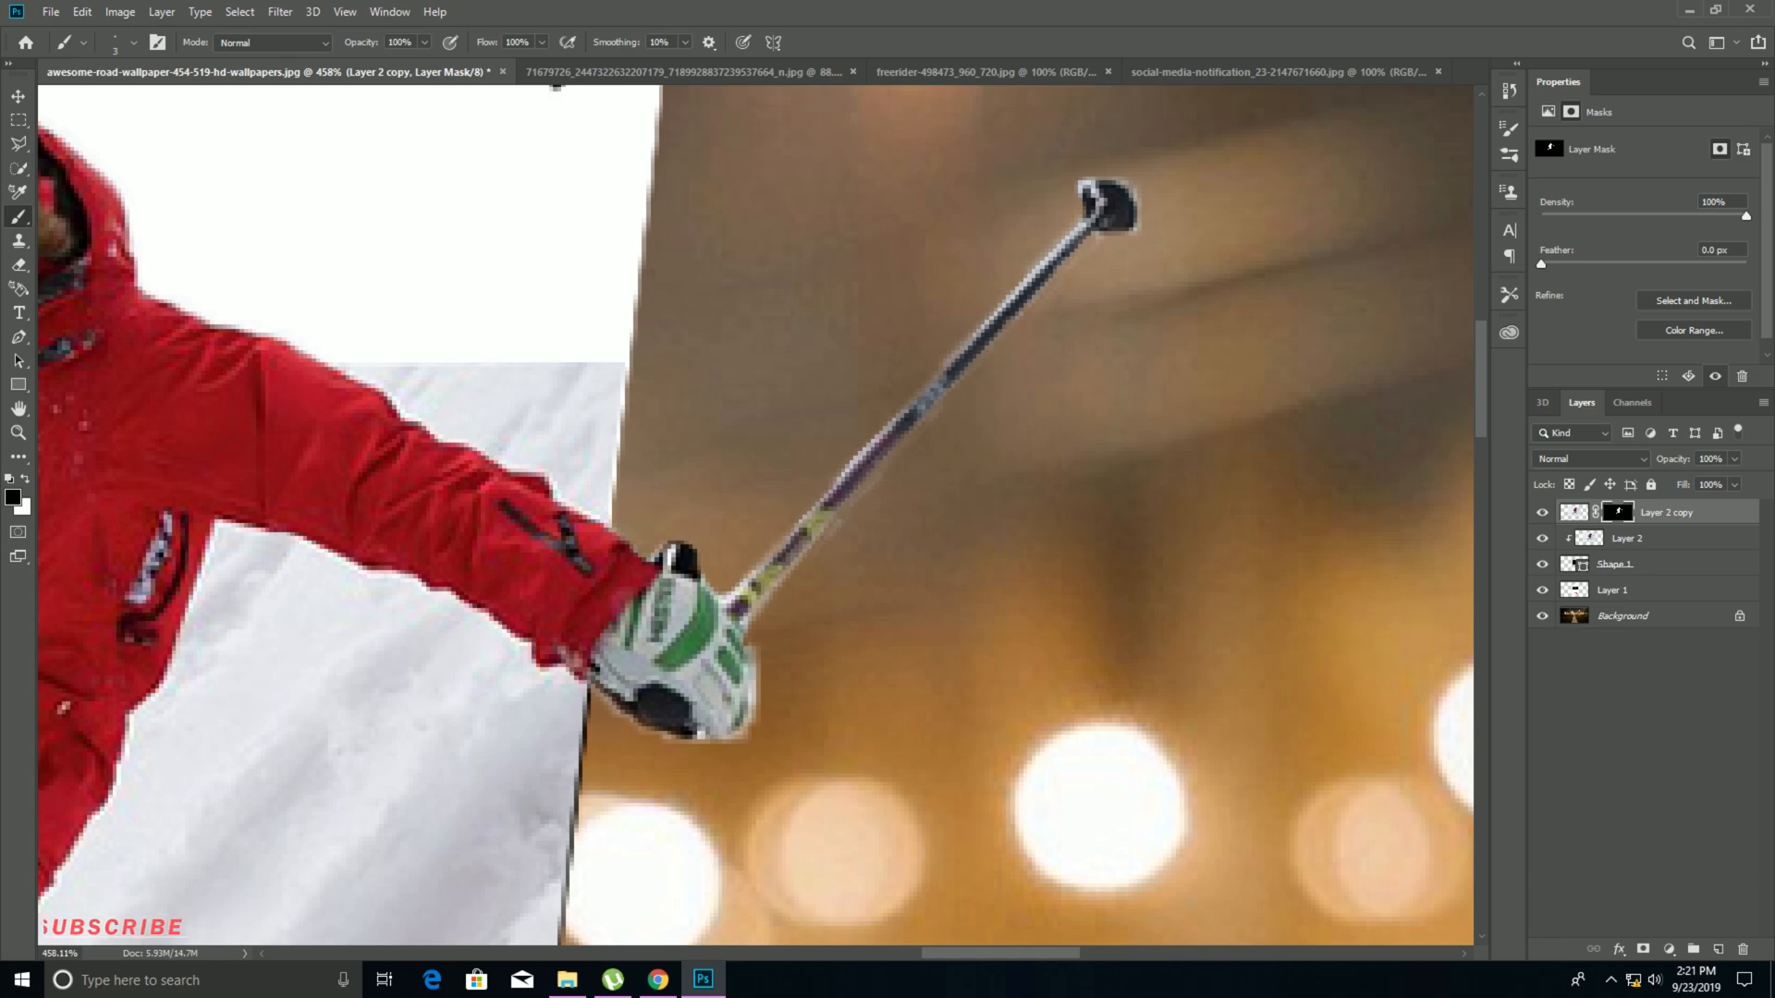
Paint away the remaining white edge on the upper ski pole up to its tip with a 3 px black brush.
drag(755, 514, 704, 599)
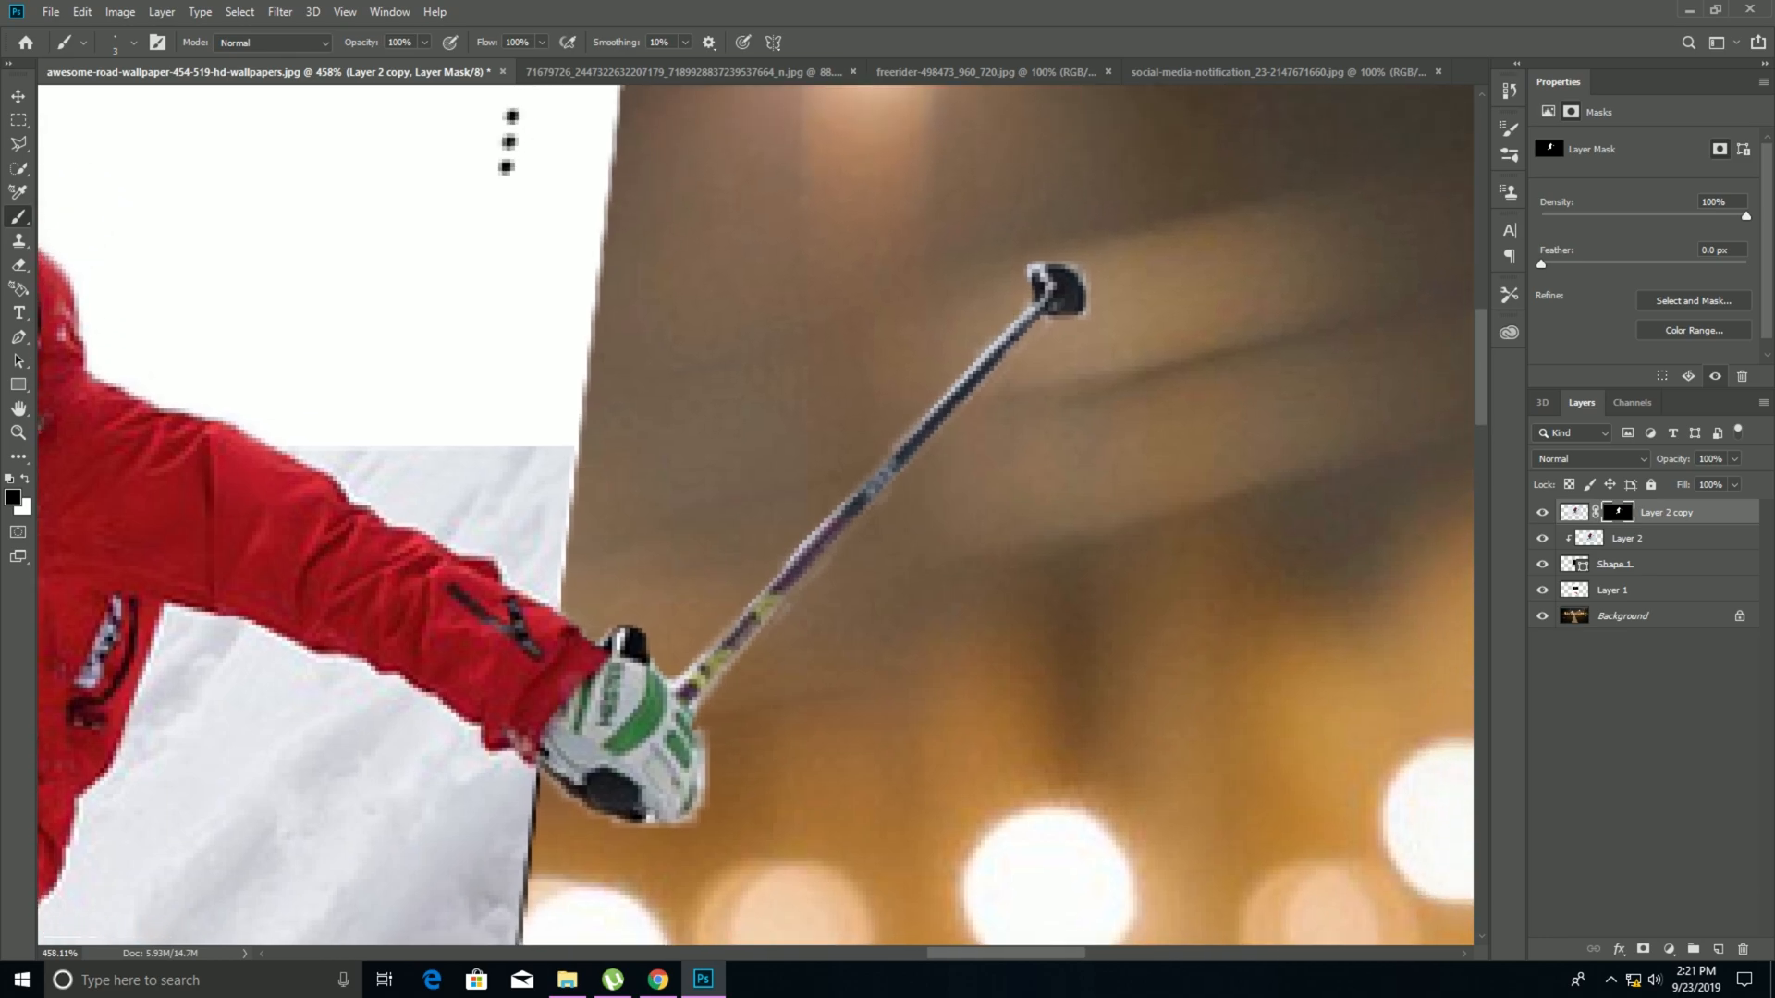
drag(1002, 338, 973, 362)
drag(755, 515, 766, 448)
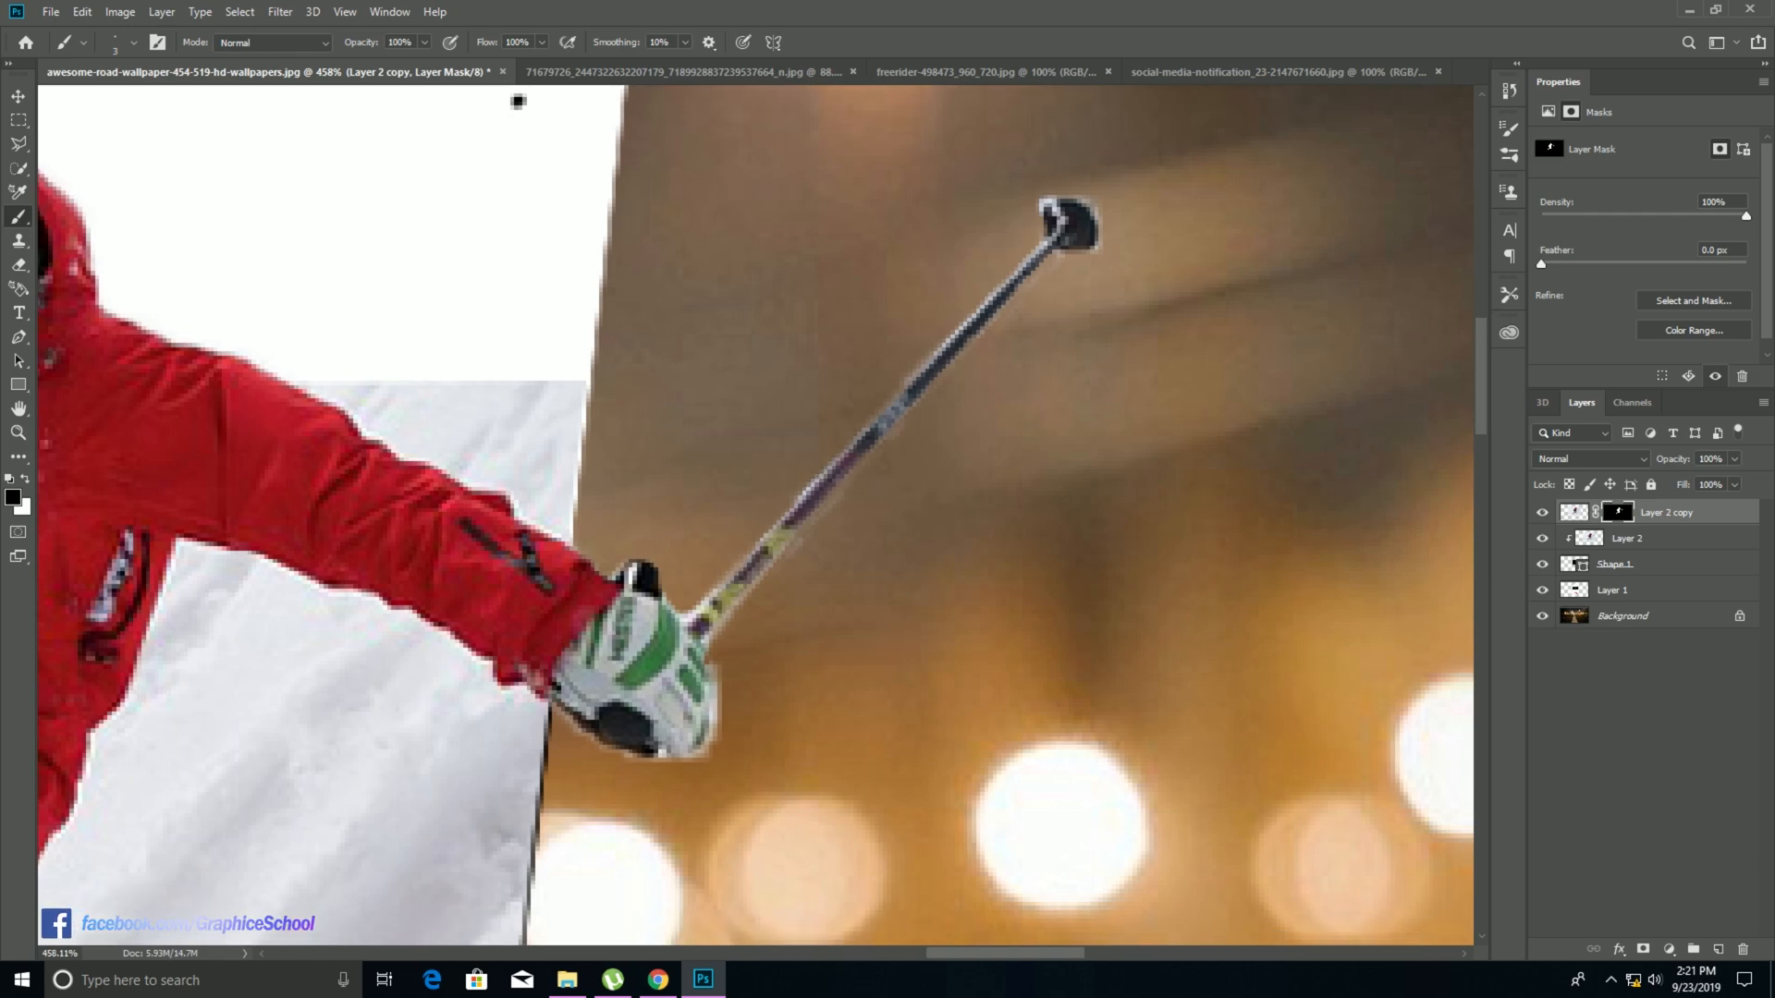
drag(810, 490, 835, 406)
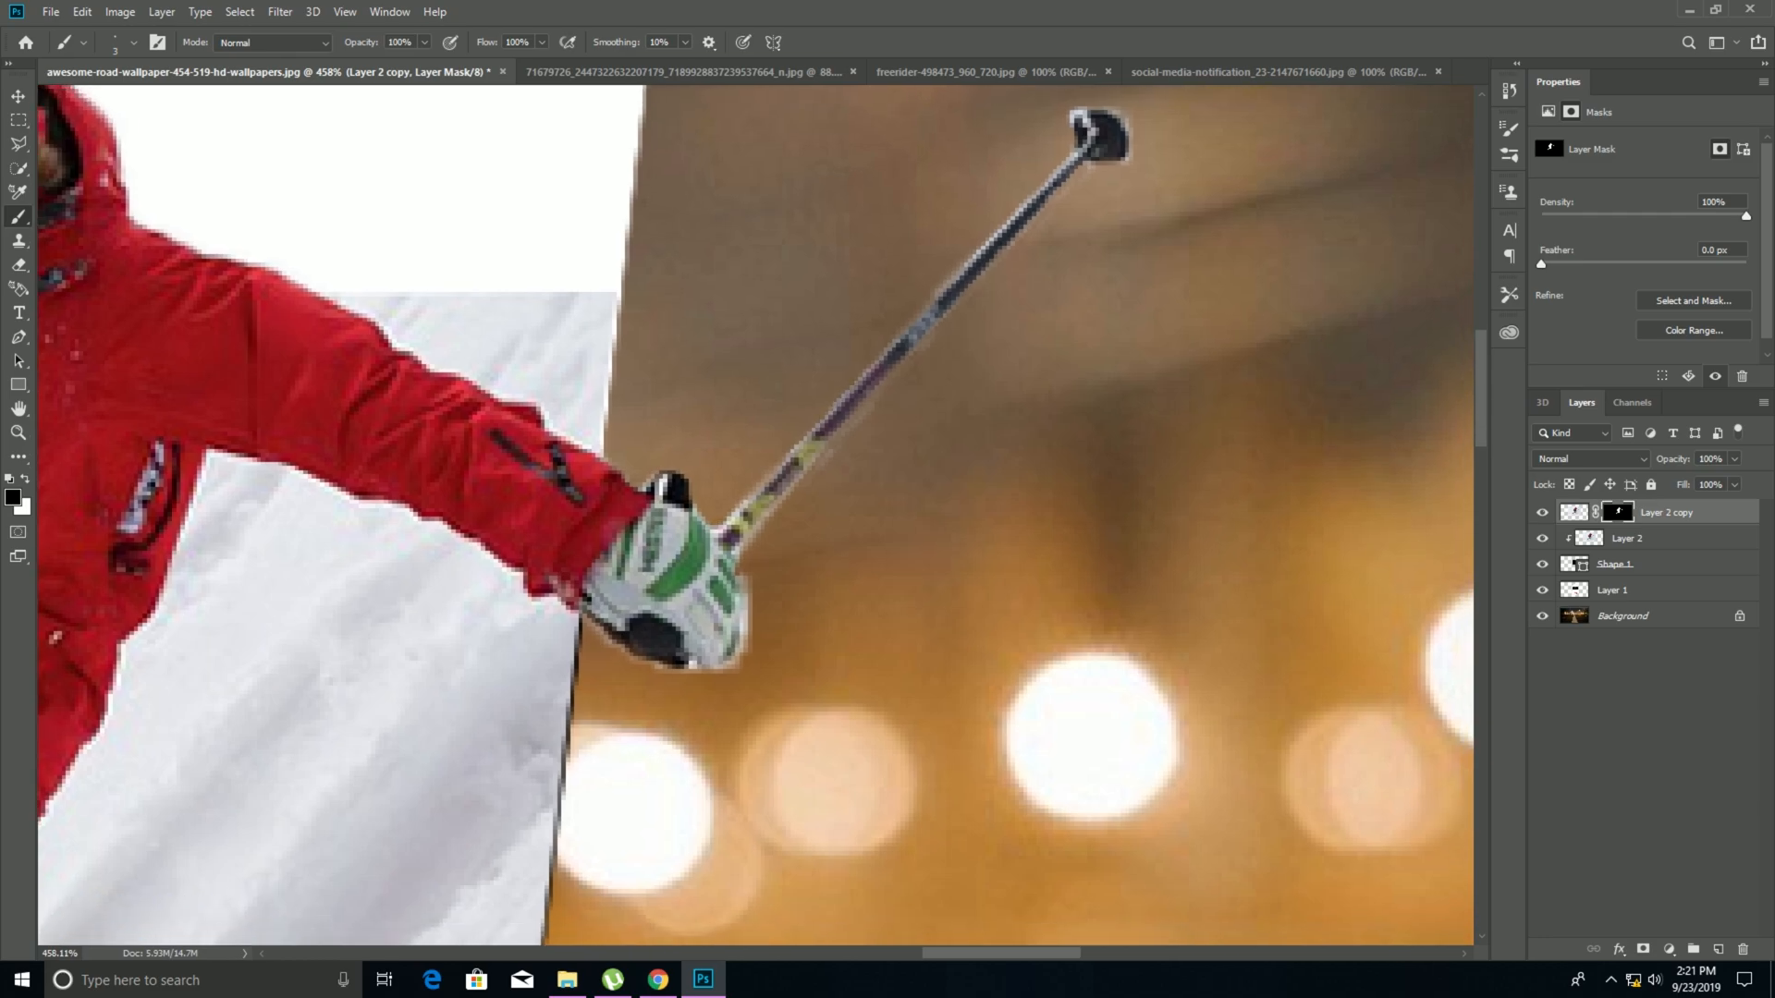
drag(835, 405, 931, 354)
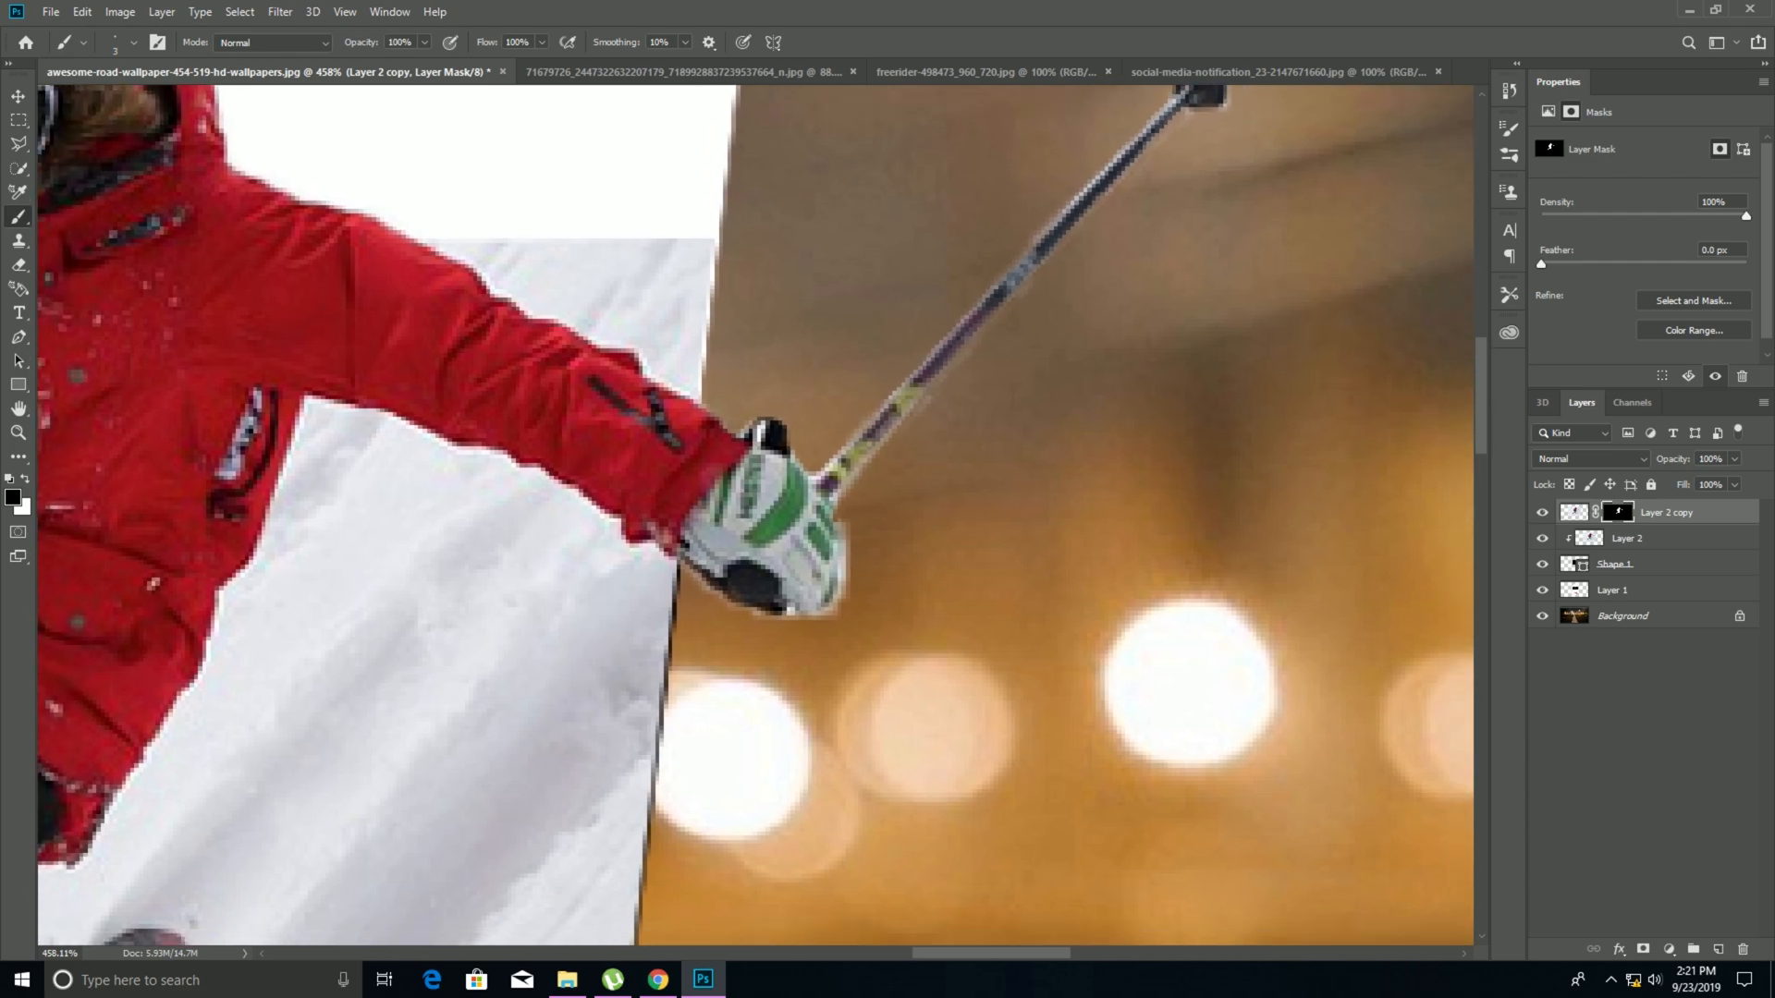
drag(931, 354, 753, 545)
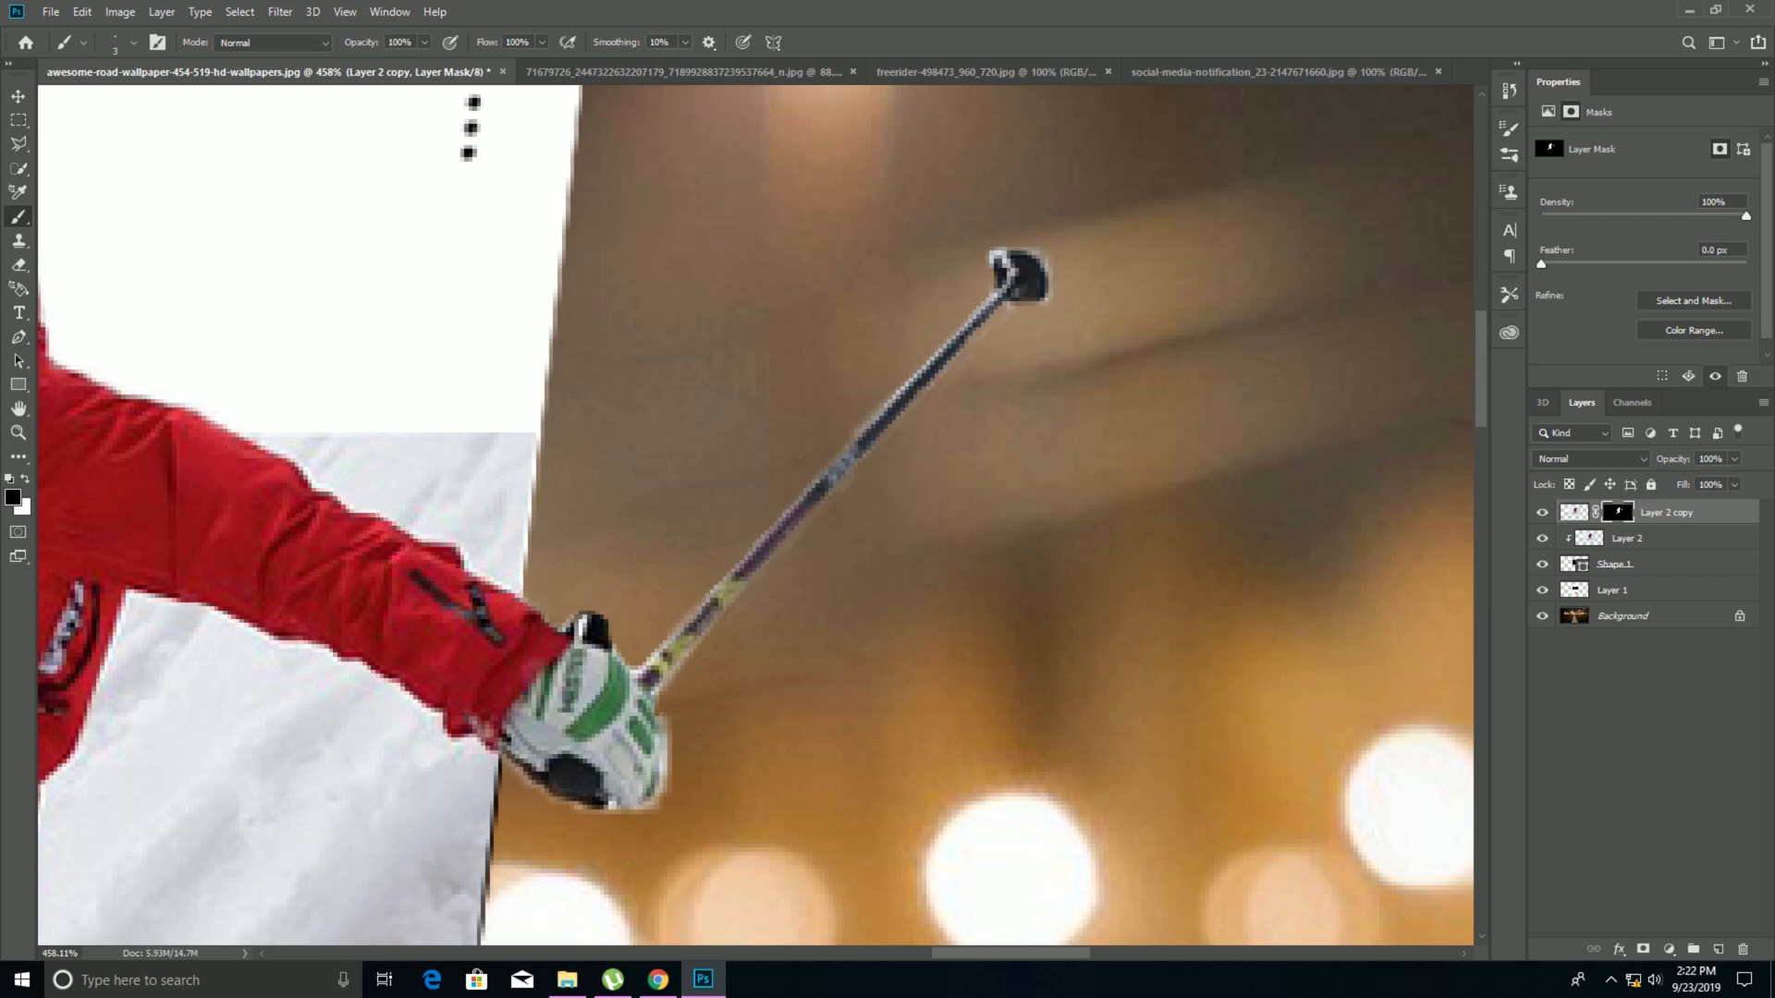
mouse_move(869, 423)
mouse_down()
mouse_move(948, 349)
mouse_move(883, 402)
mouse_up()
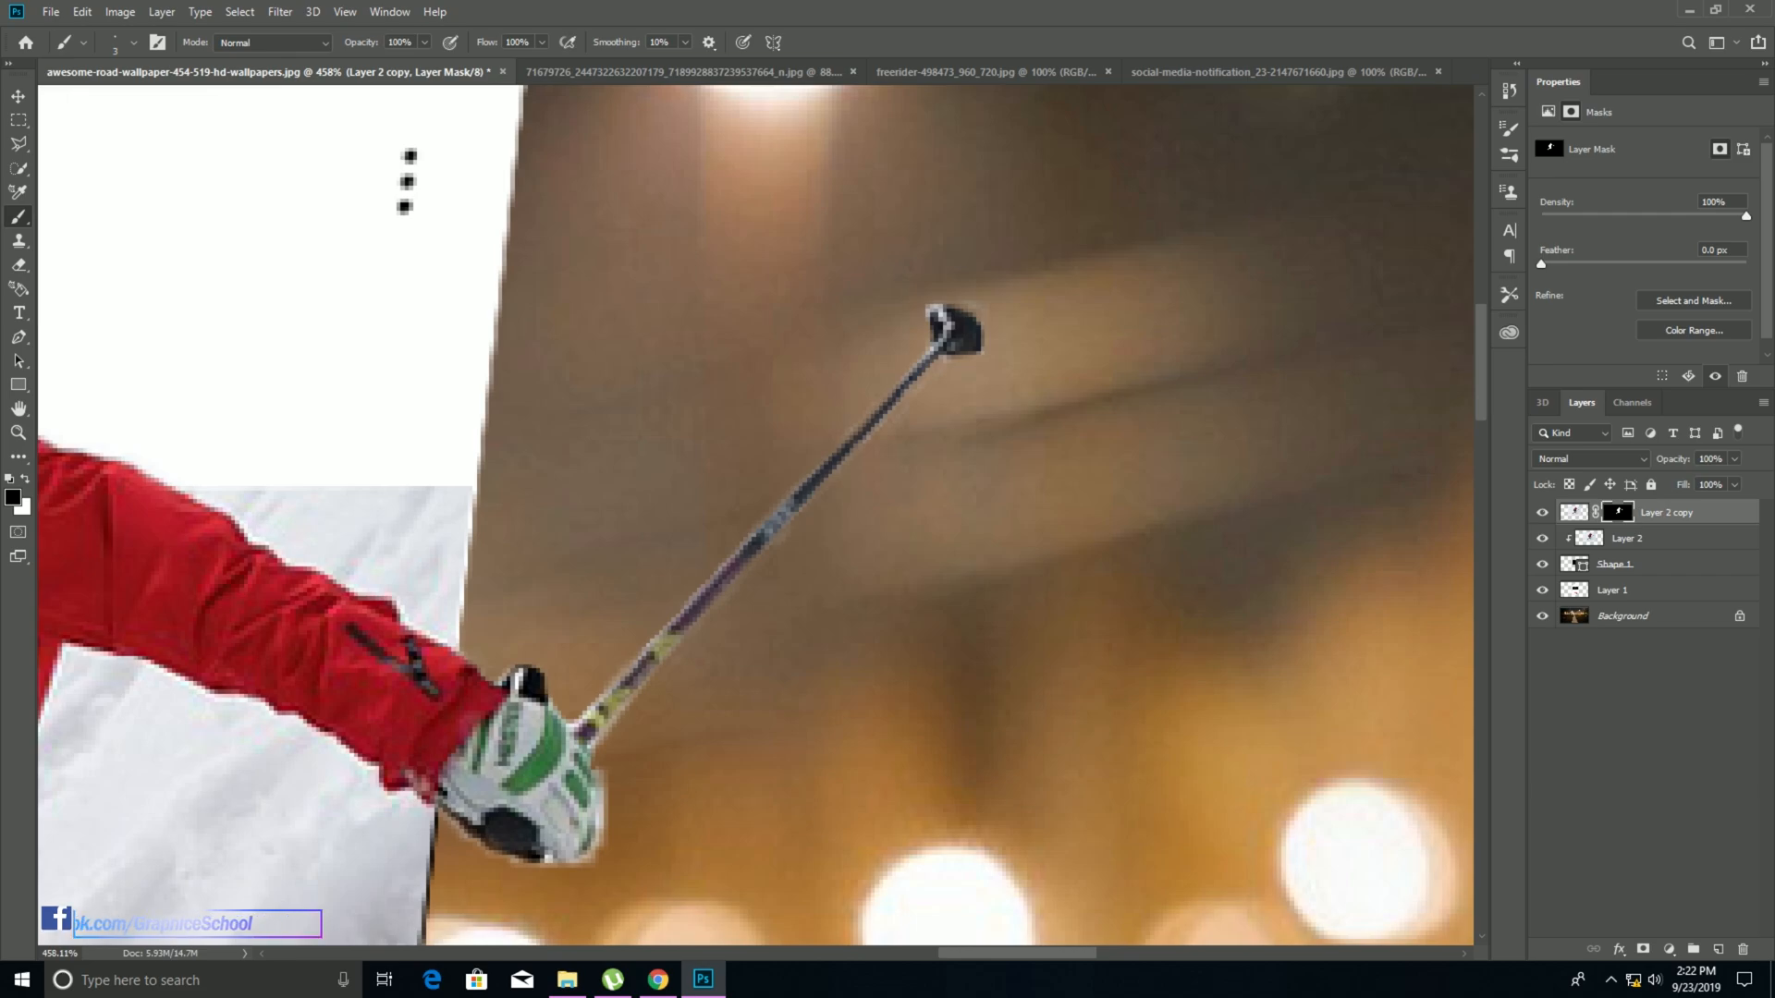
Add a new empty layer above the masked skier cutout.
drag(518, 509, 1022, 534)
drag(369, 915, 1359, 93)
drag(832, 693, 837, 242)
scroll(943, 470, down, 12)
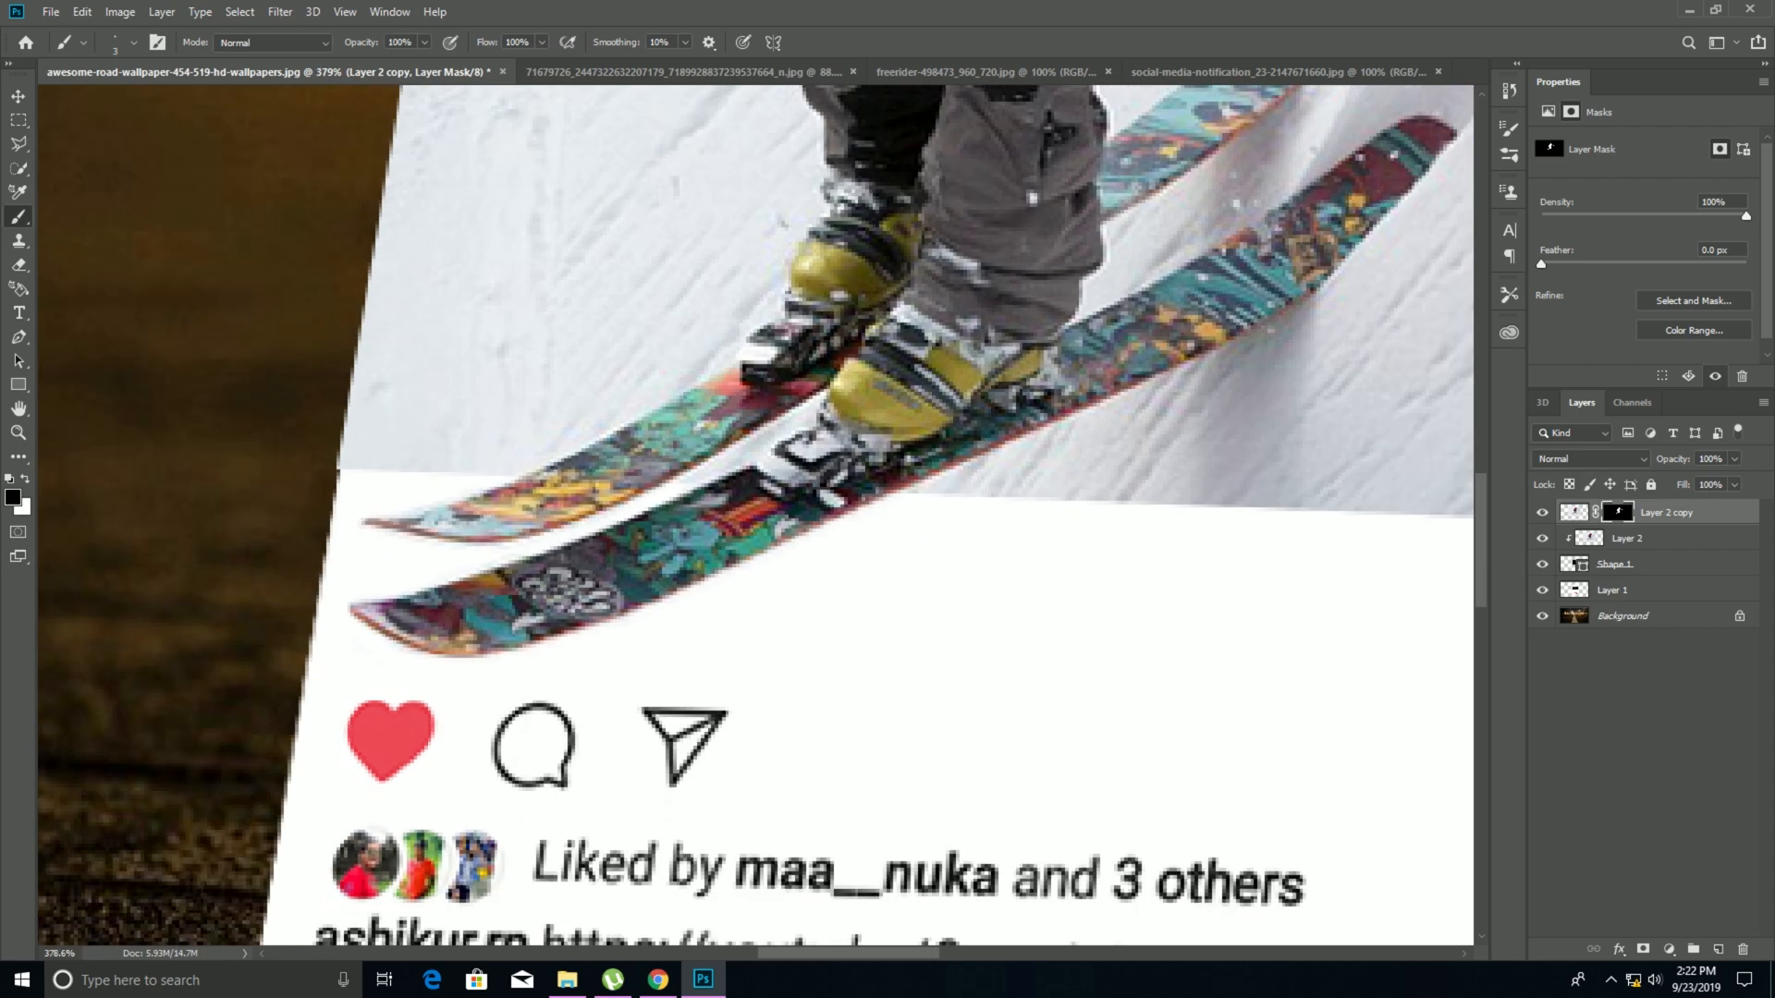
scroll(943, 469, down, 4)
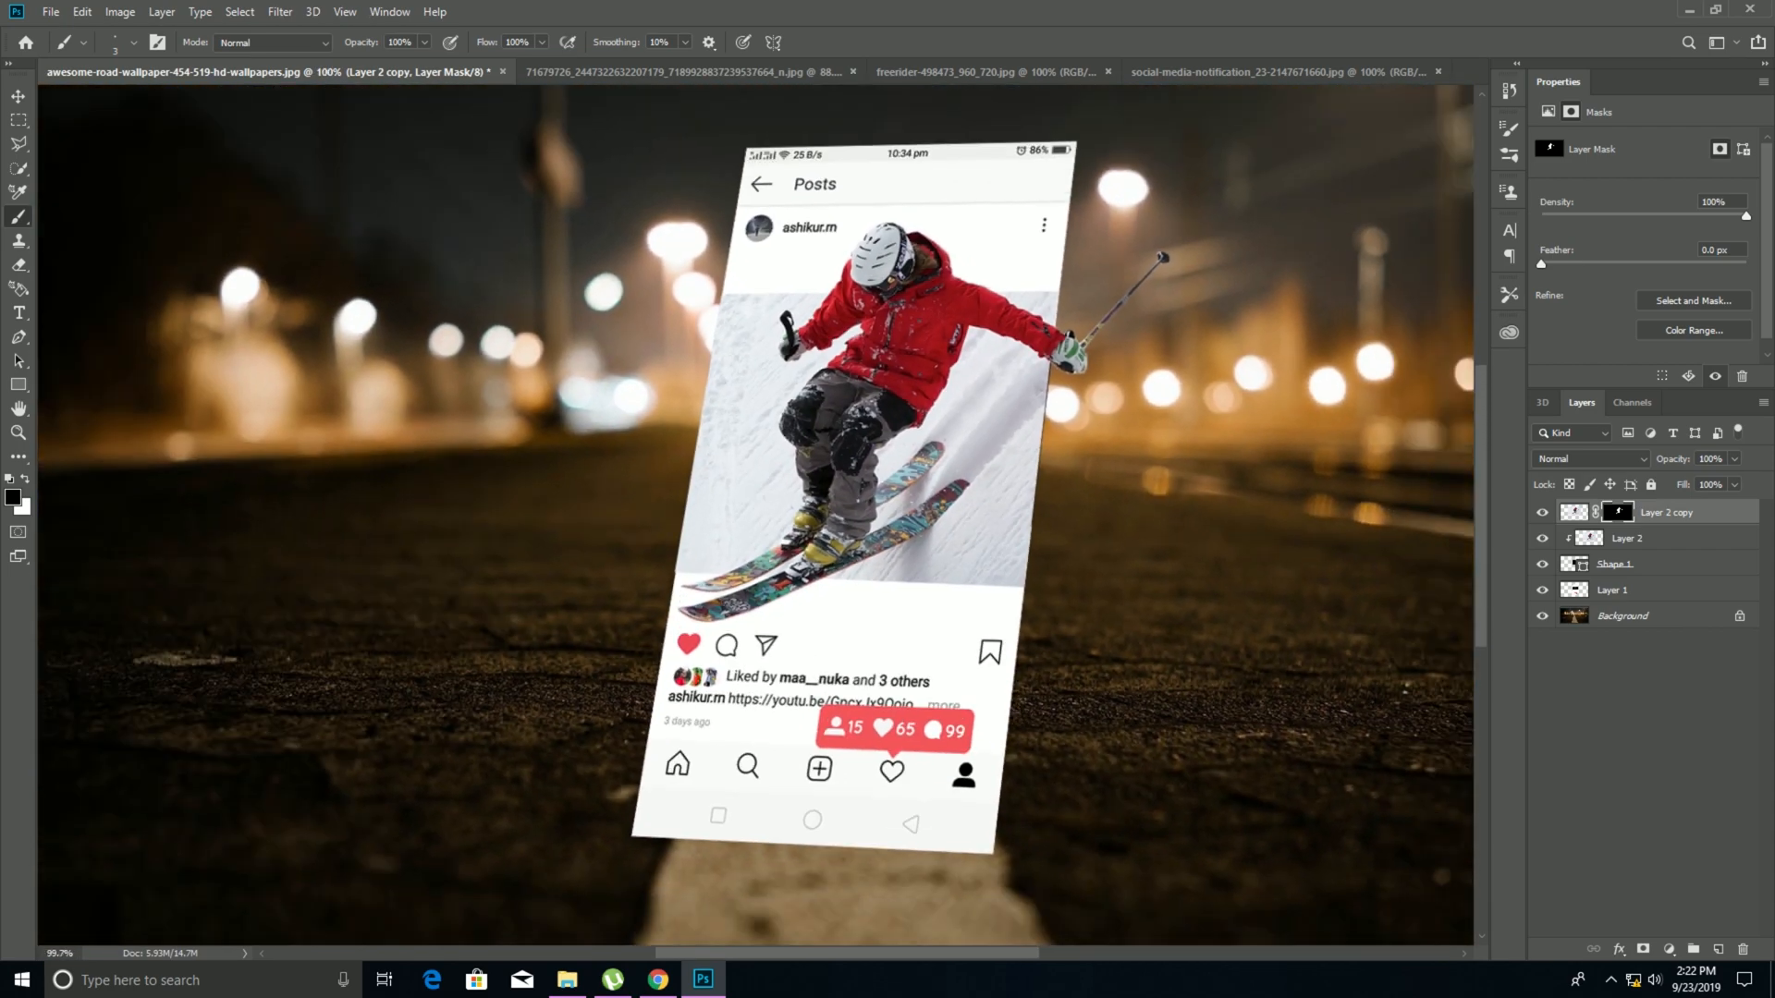
drag(943, 469, 847, 471)
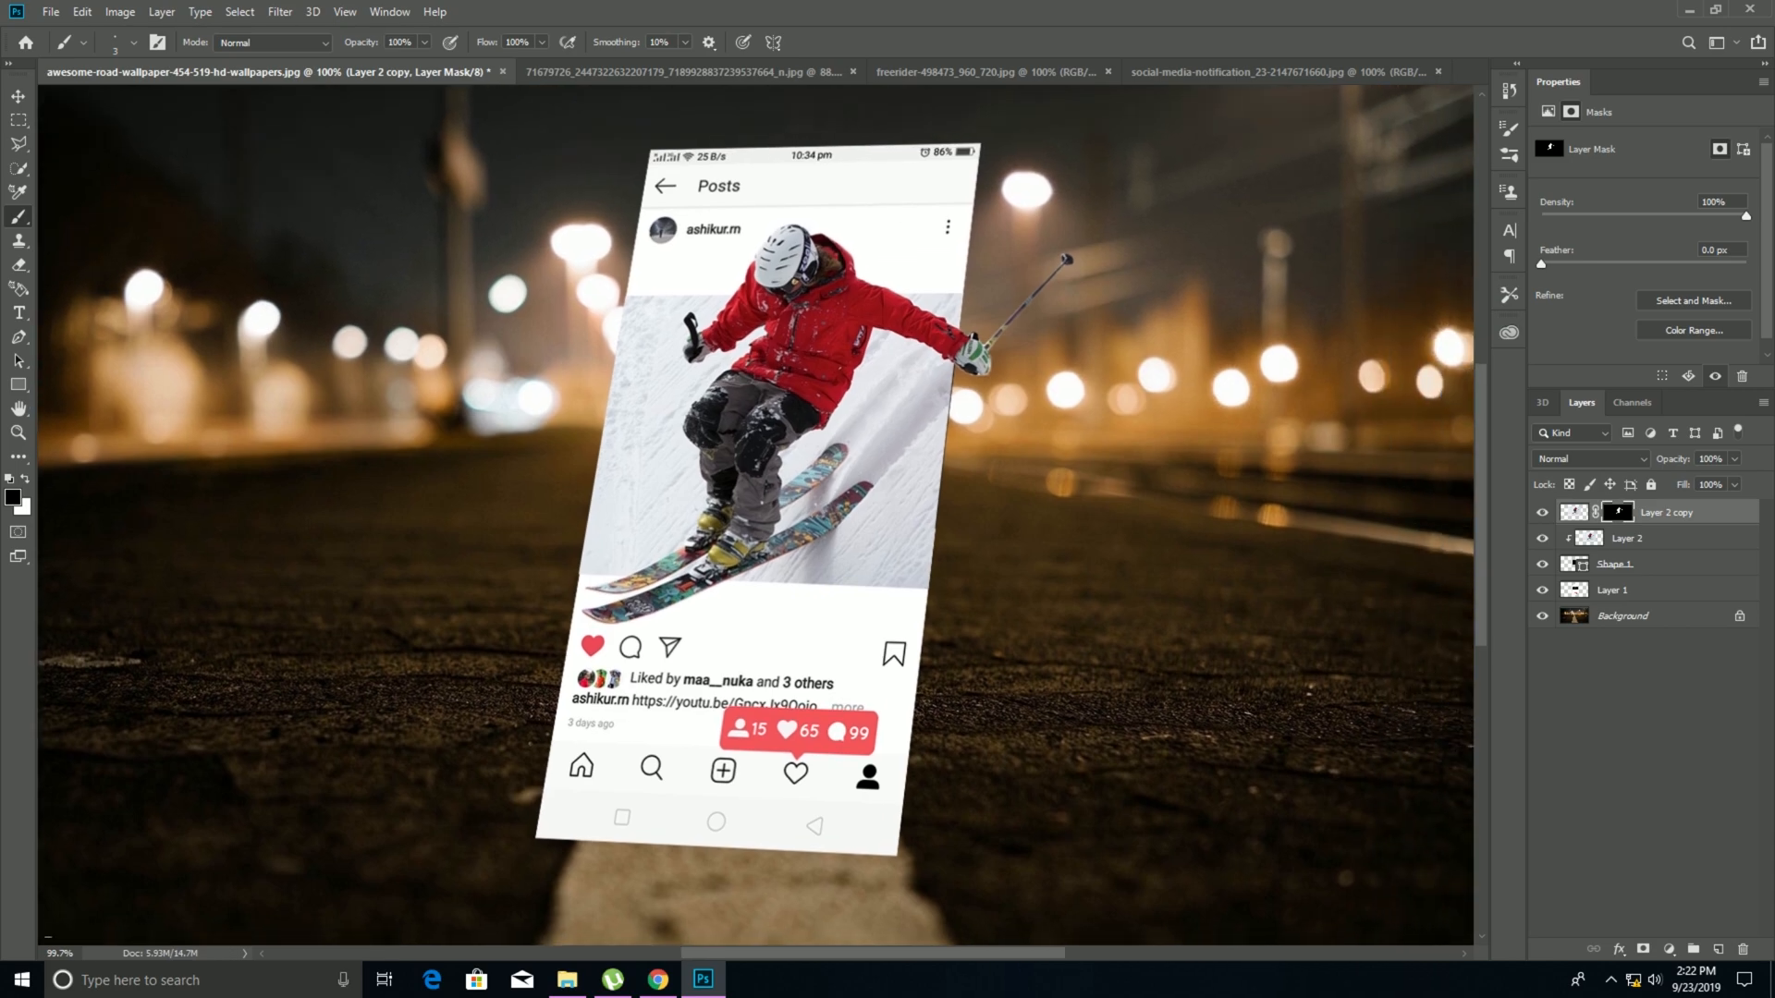
click(1717, 949)
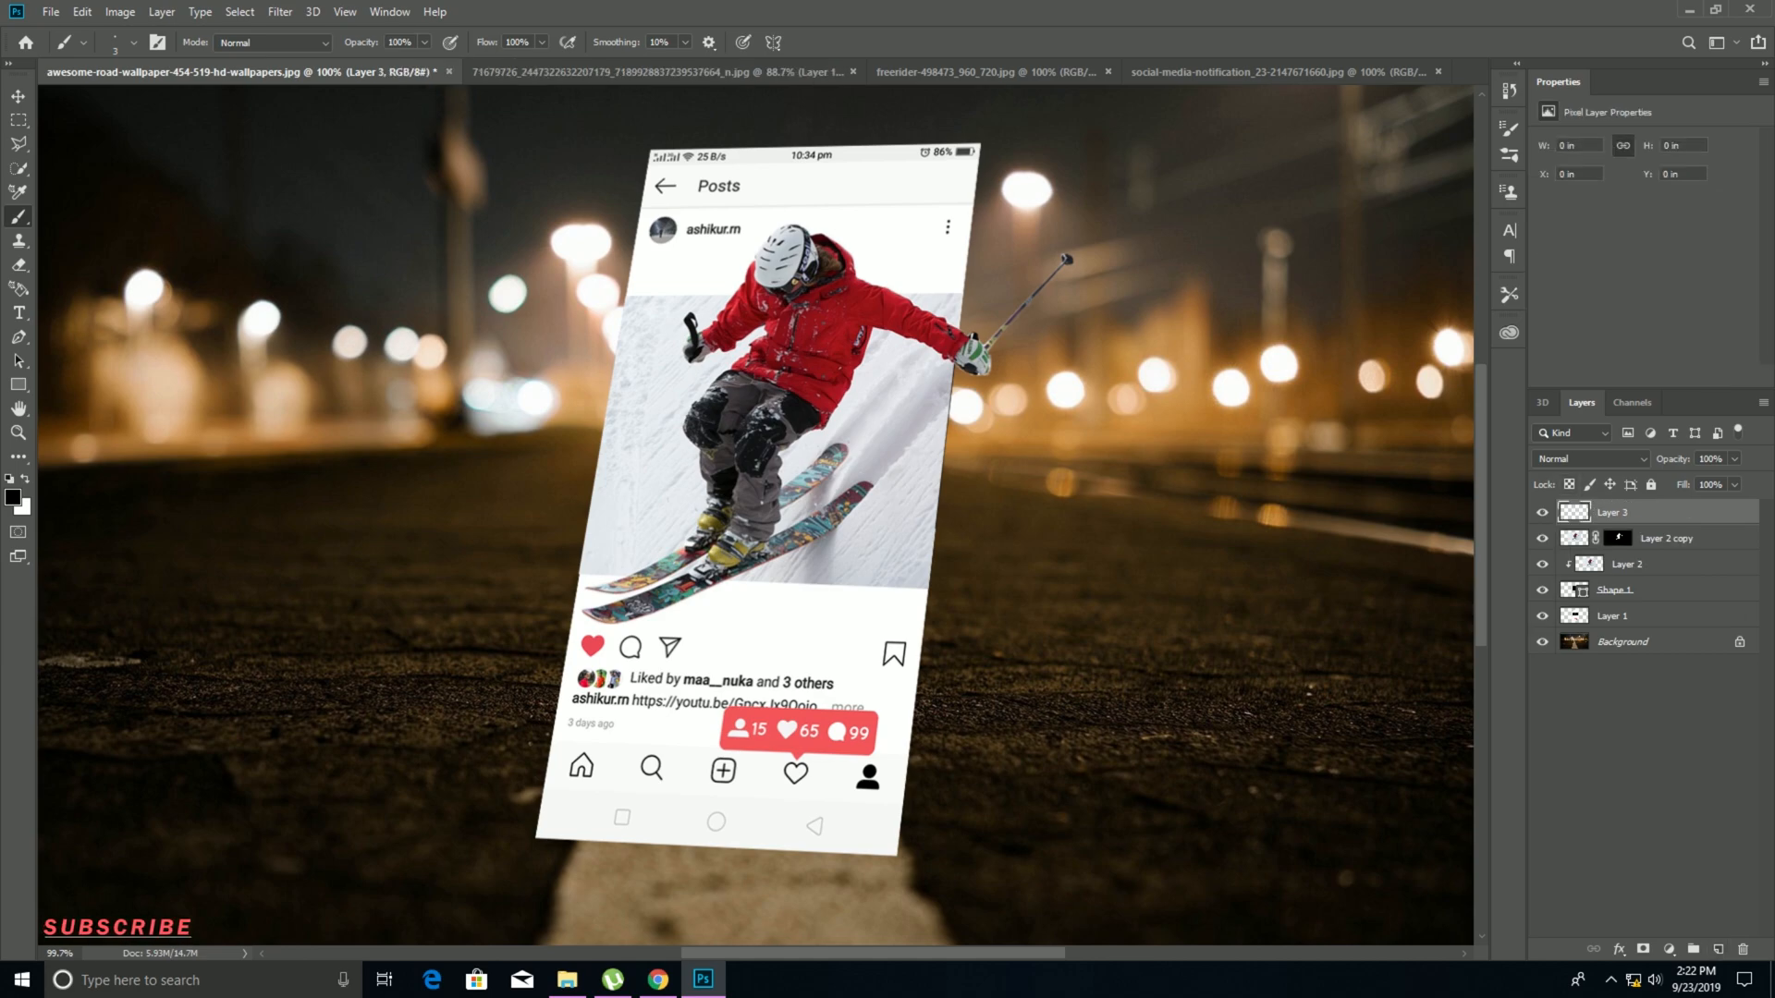
Move the new layer directly beneath the black shape layer and paint a 9 px black shadow stroke under the front ski.
key(bracketright)
key(bracketright)
key(bracketright)
key(bracketright)
key(bracketright)
key(bracketright)
key(bracketright)
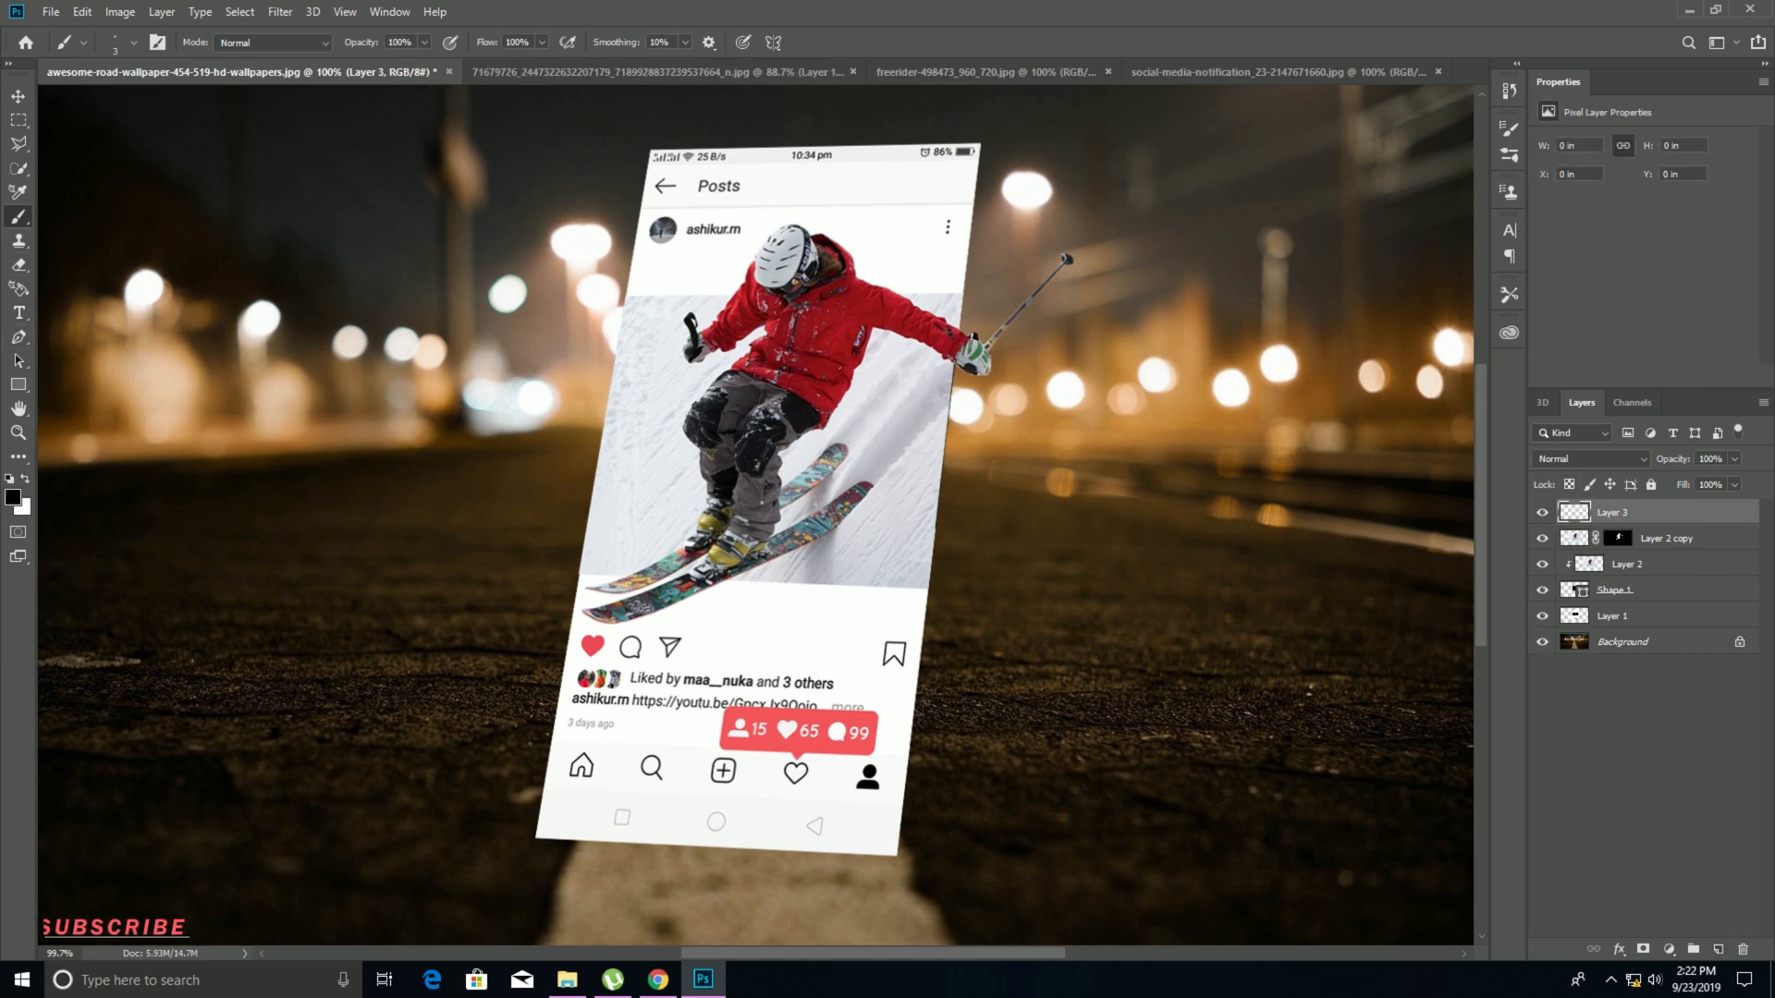
key(bracketright)
key(bracketright)
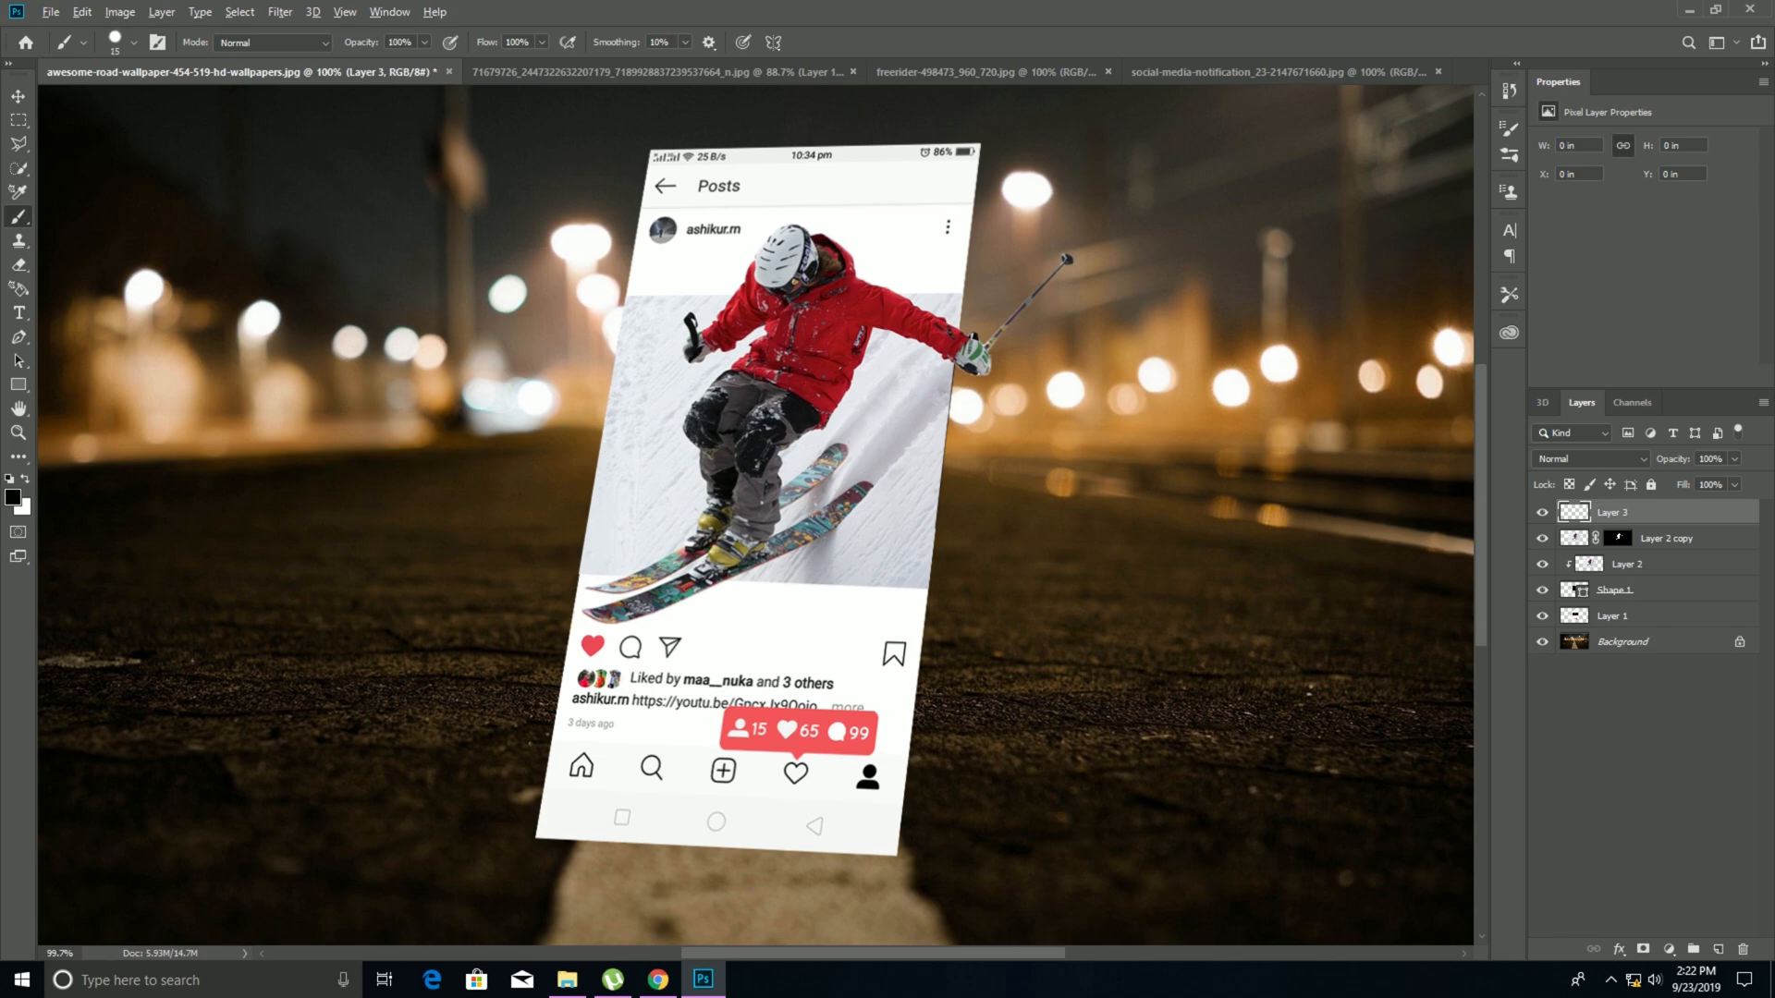
scroll(635, 653, up, 10)
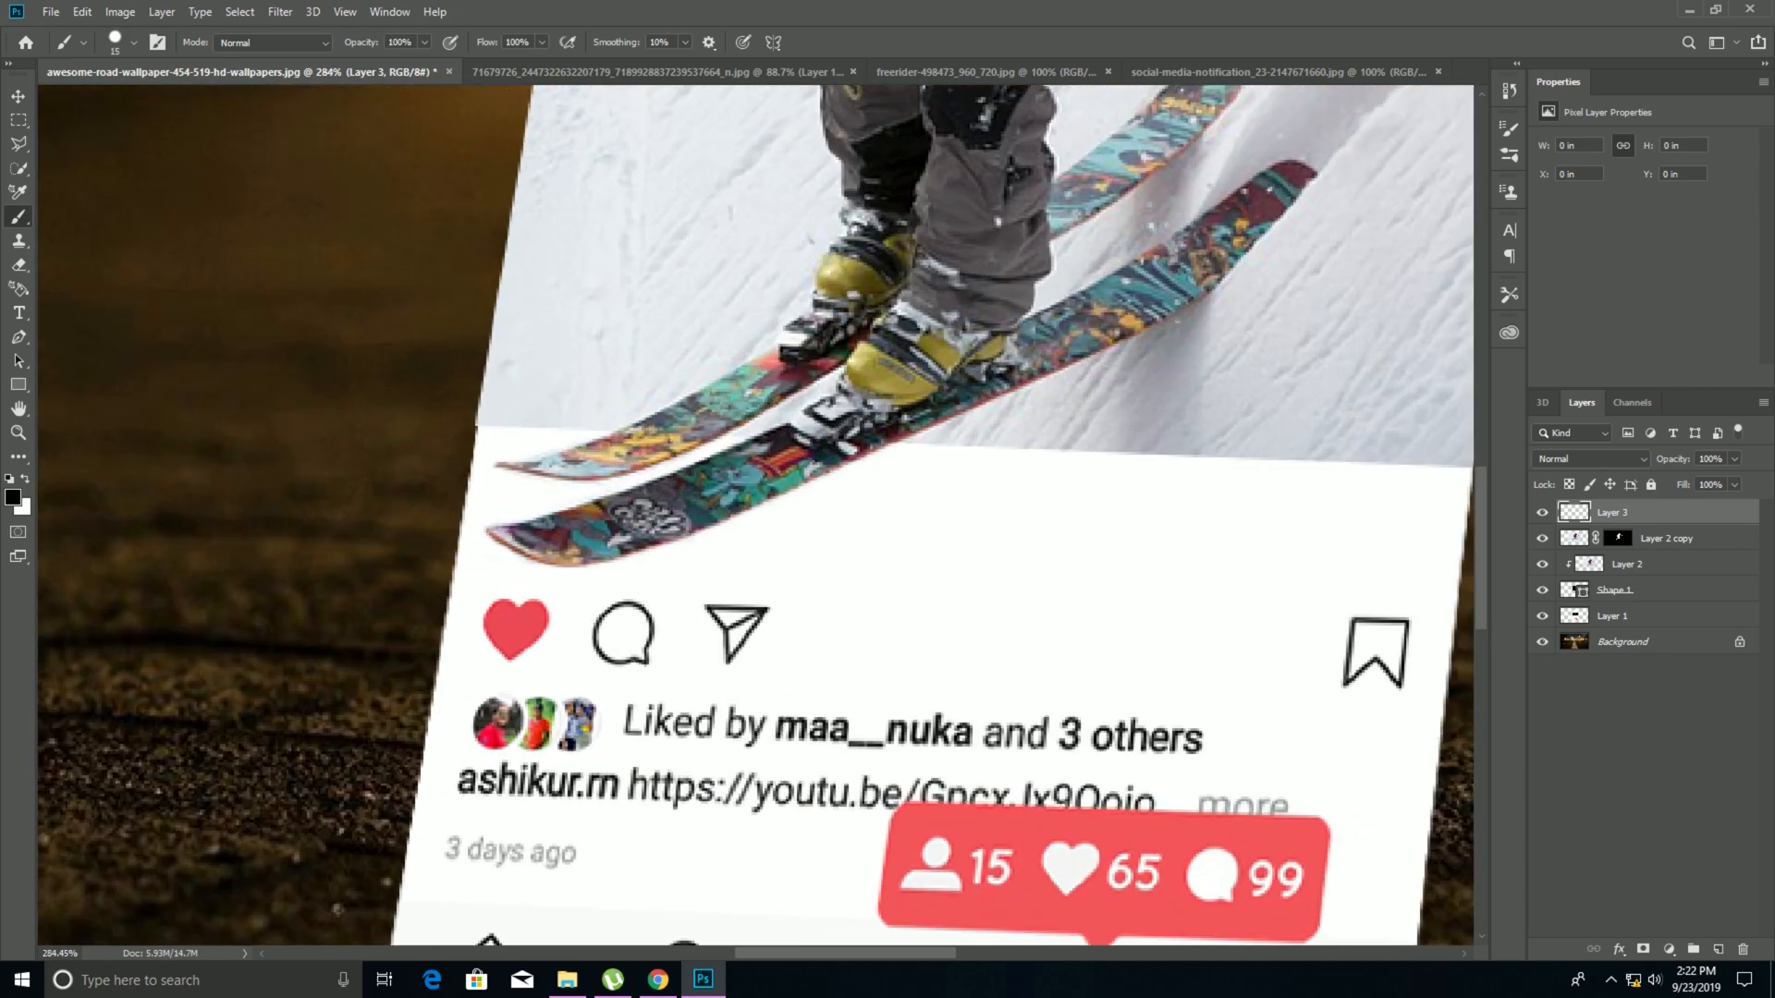
drag(635, 653, 565, 686)
key(bracketleft)
key(bracketleft)
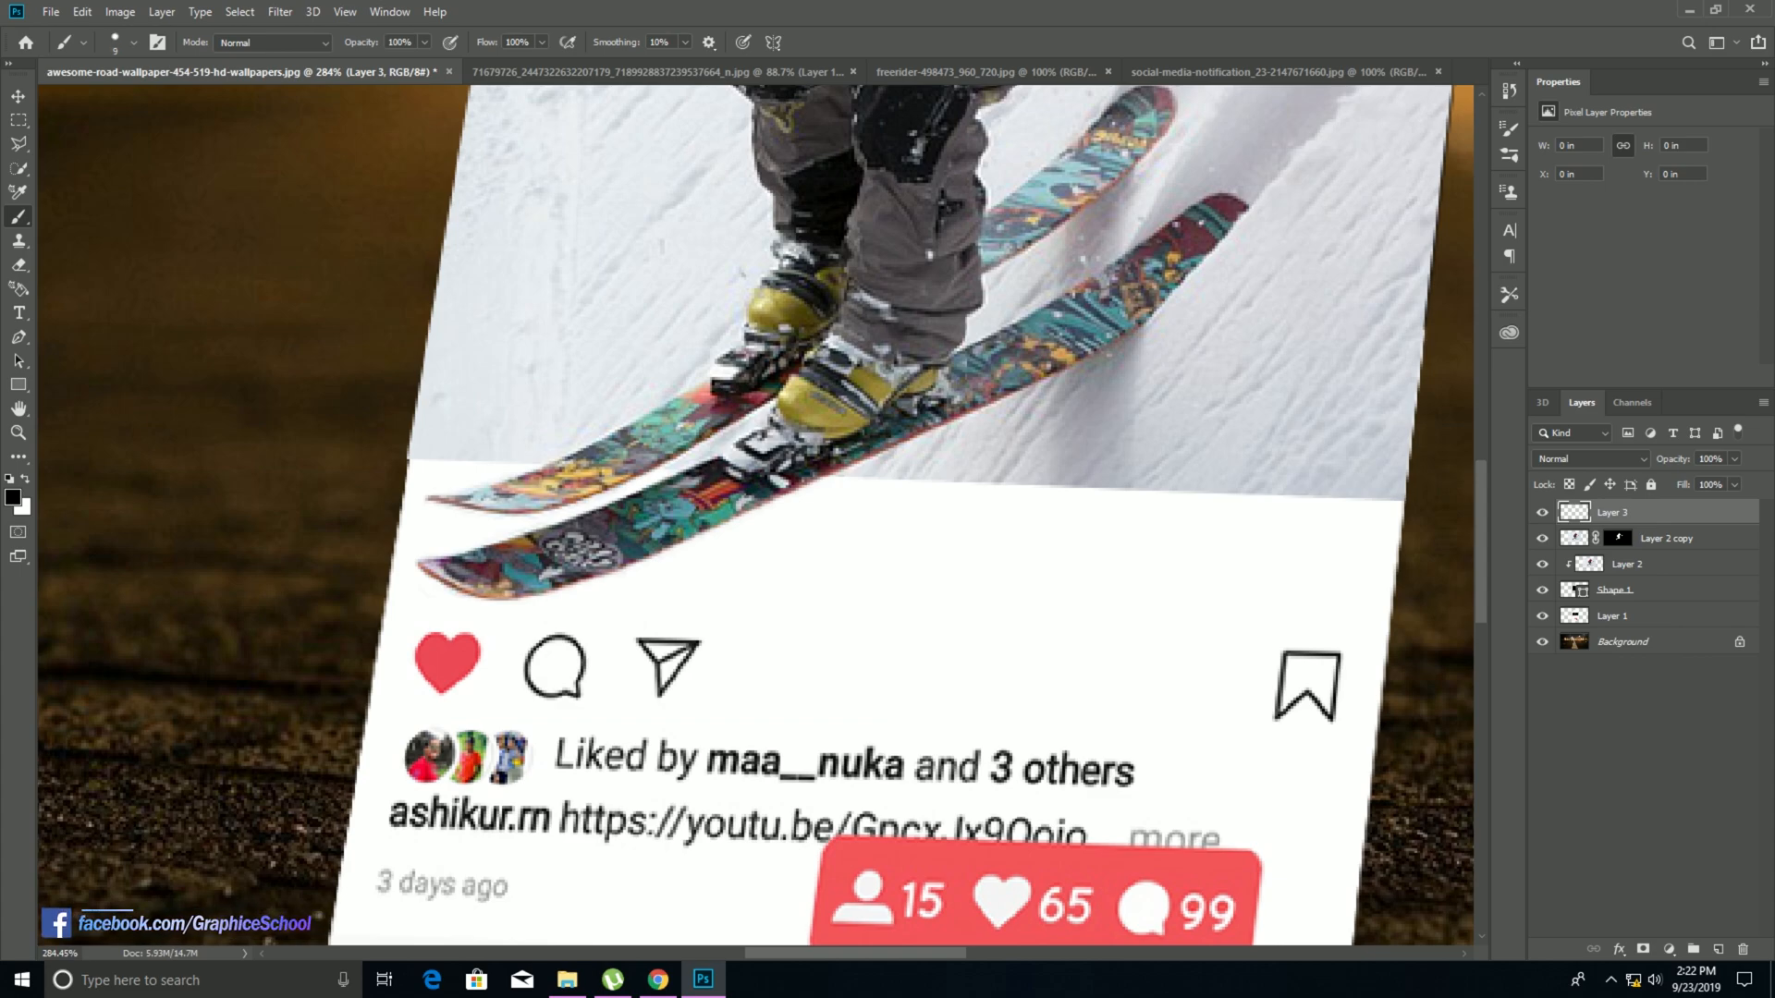
drag(1613, 513, 1613, 603)
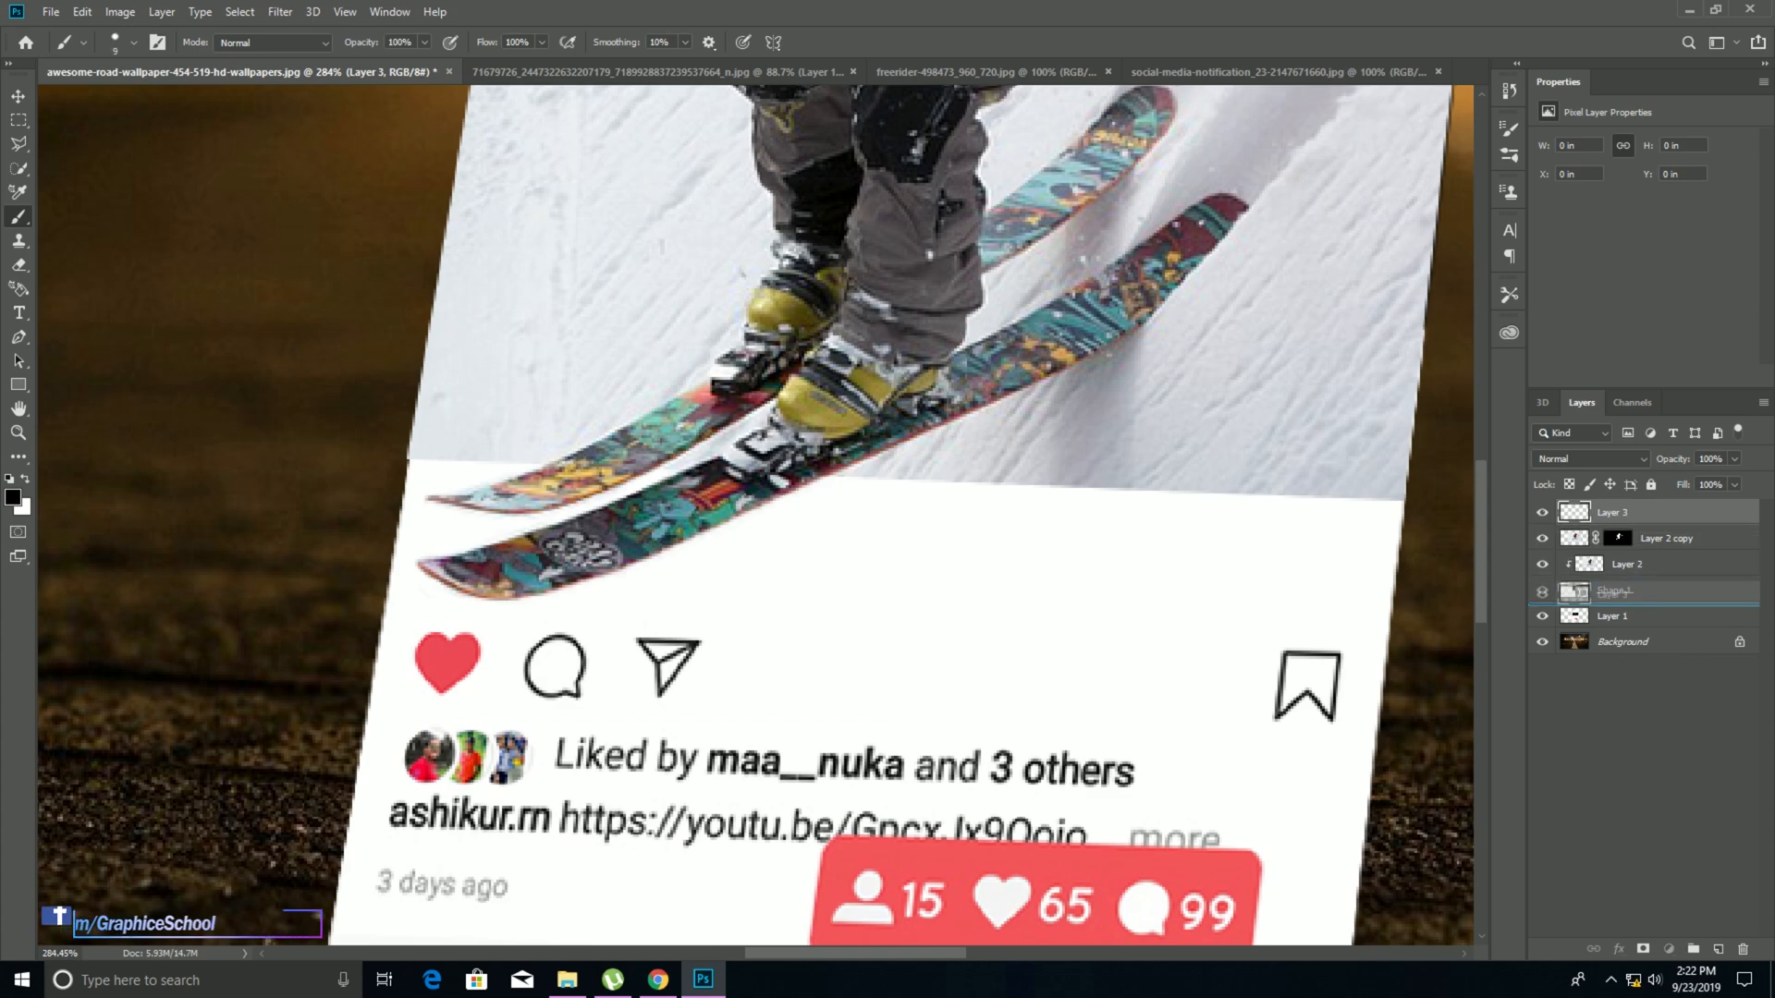
click(829, 483)
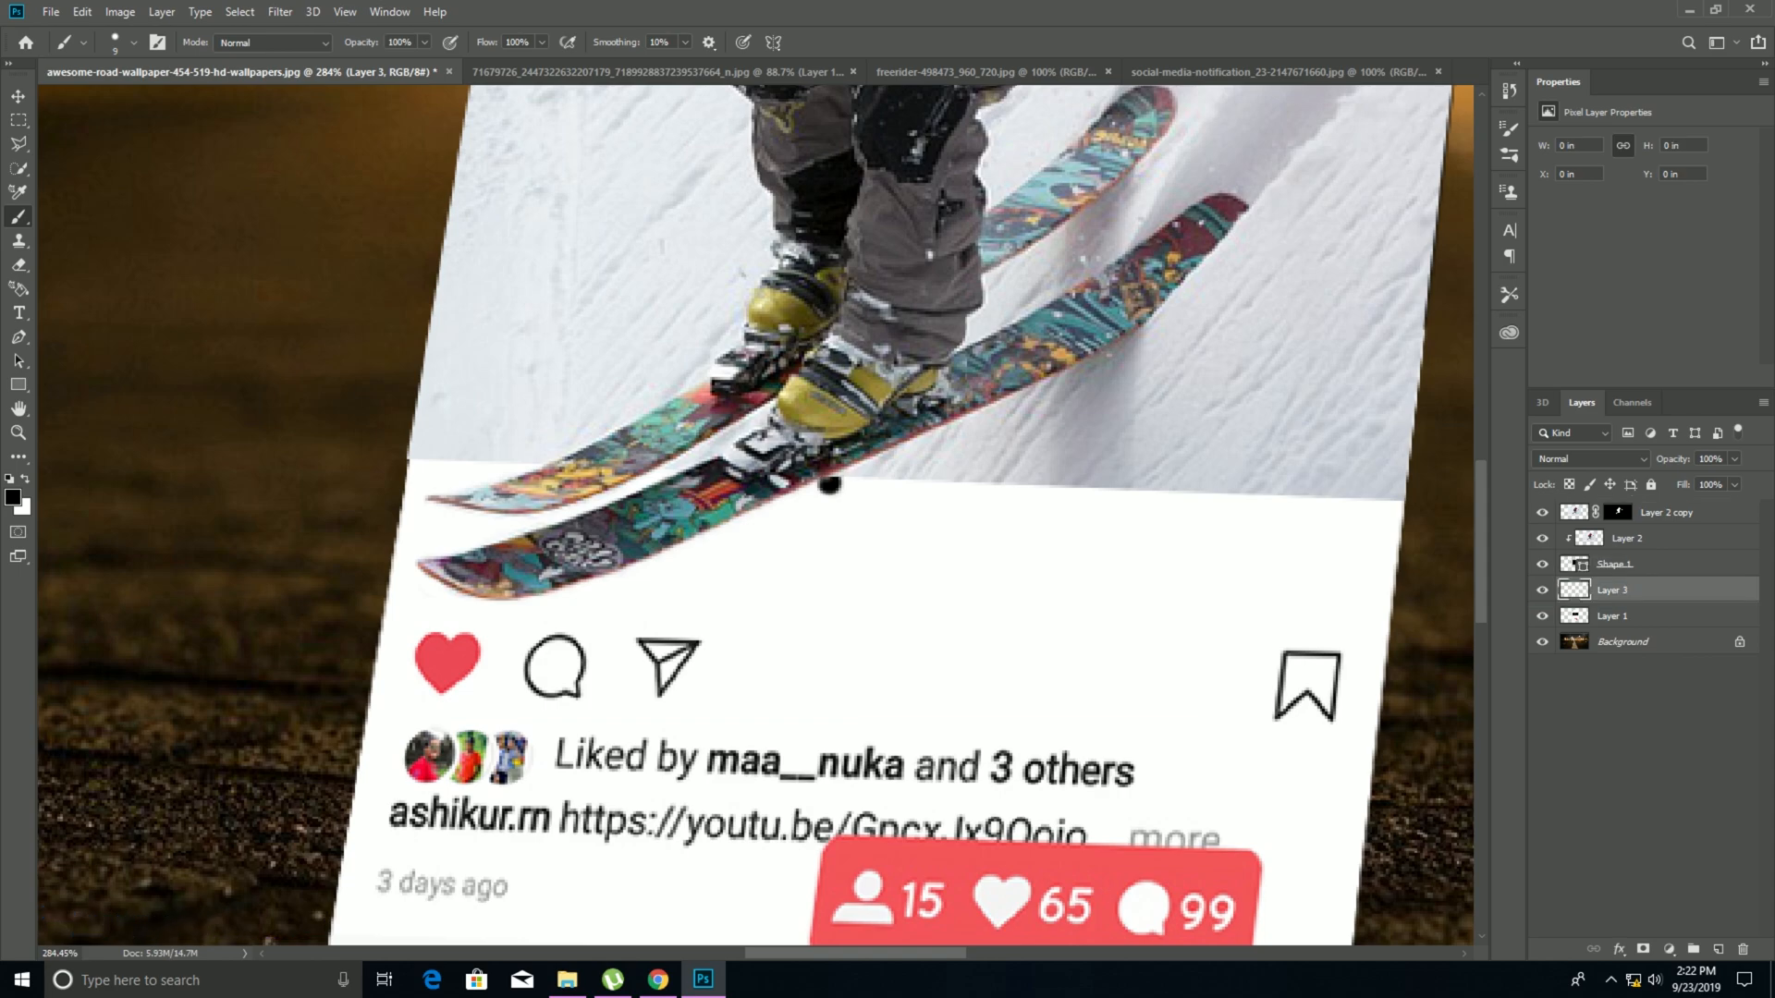
mouse_move(829, 483)
mouse_down()
mouse_move(580, 593)
mouse_move(455, 606)
mouse_up()
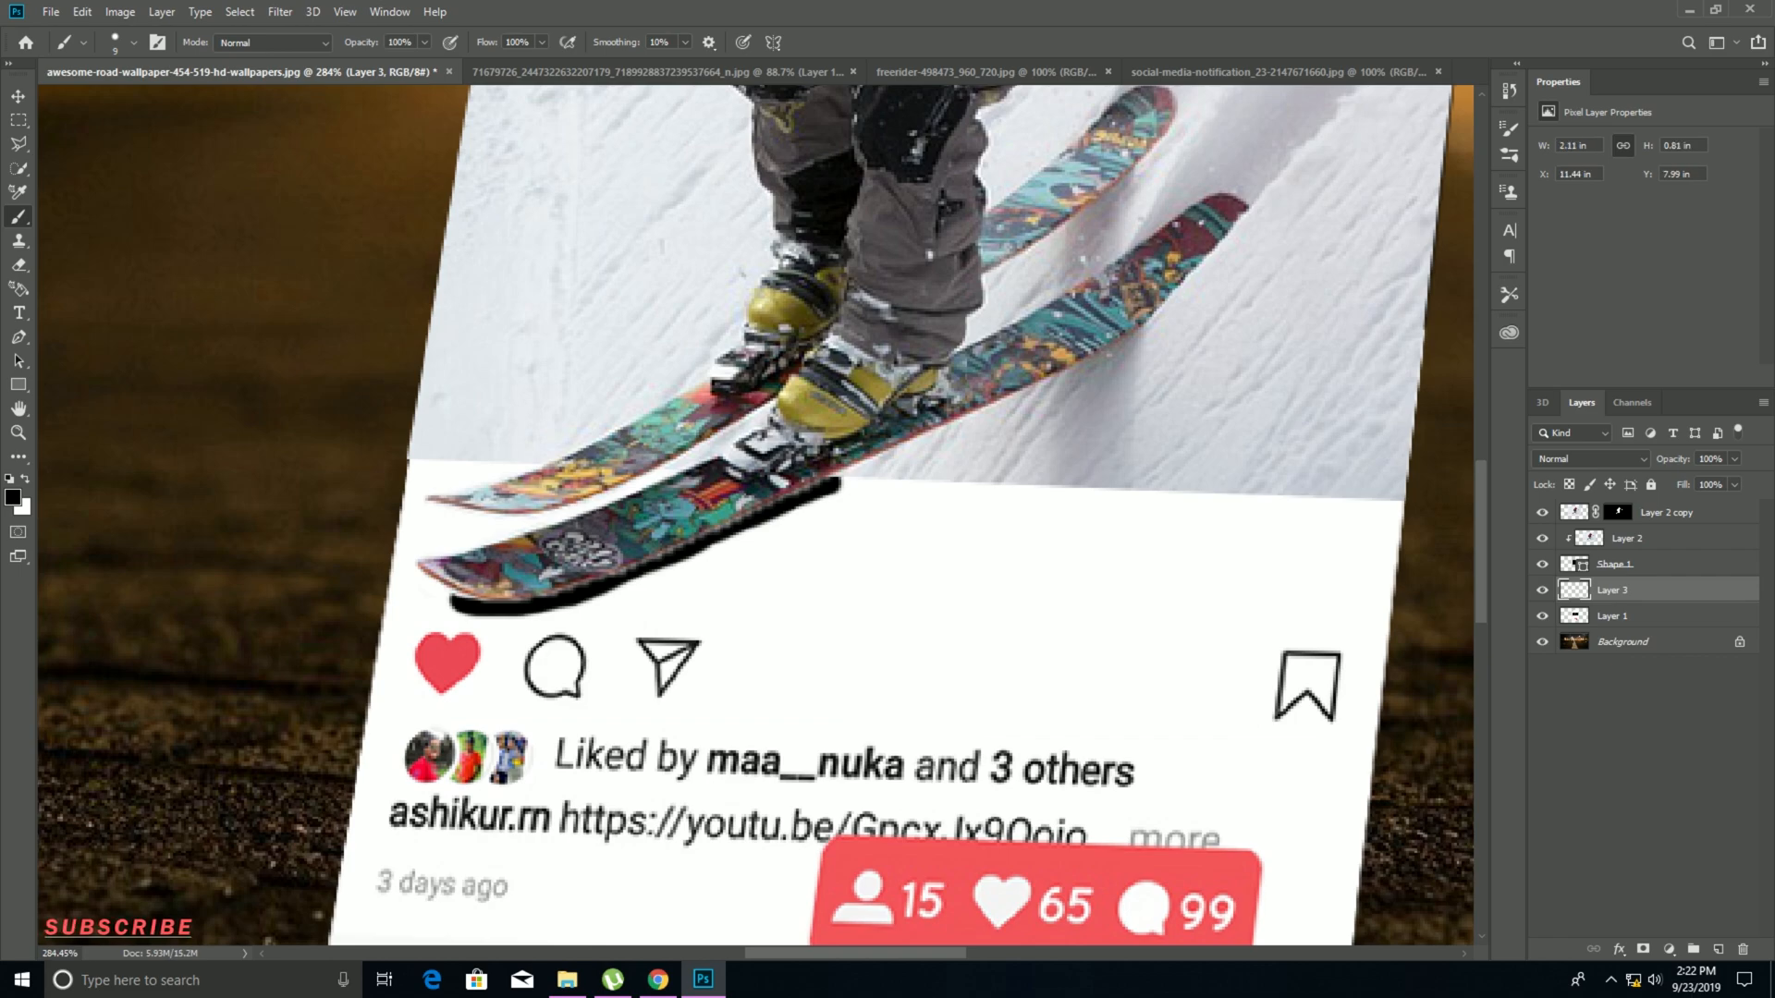
Paint a thin black shadow along the underside of the rear ski's front end with a 3 px brush.
drag(642, 477, 620, 519)
scroll(619, 519, up, 1)
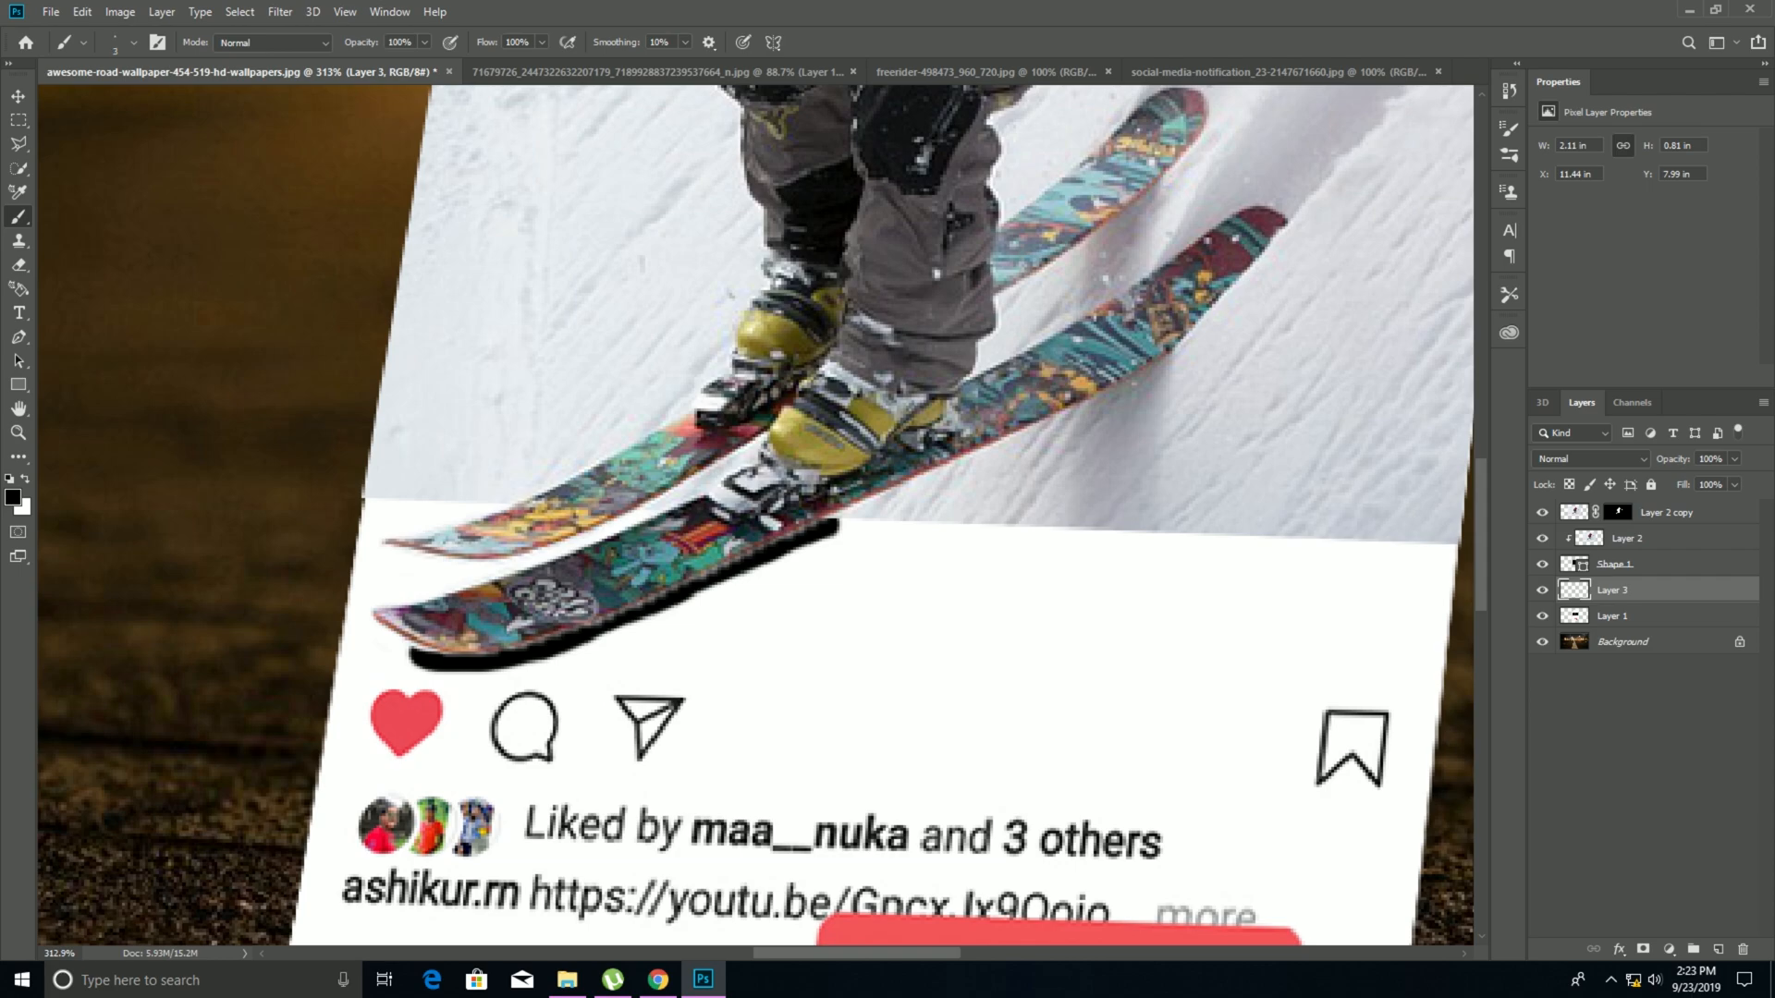
click(627, 517)
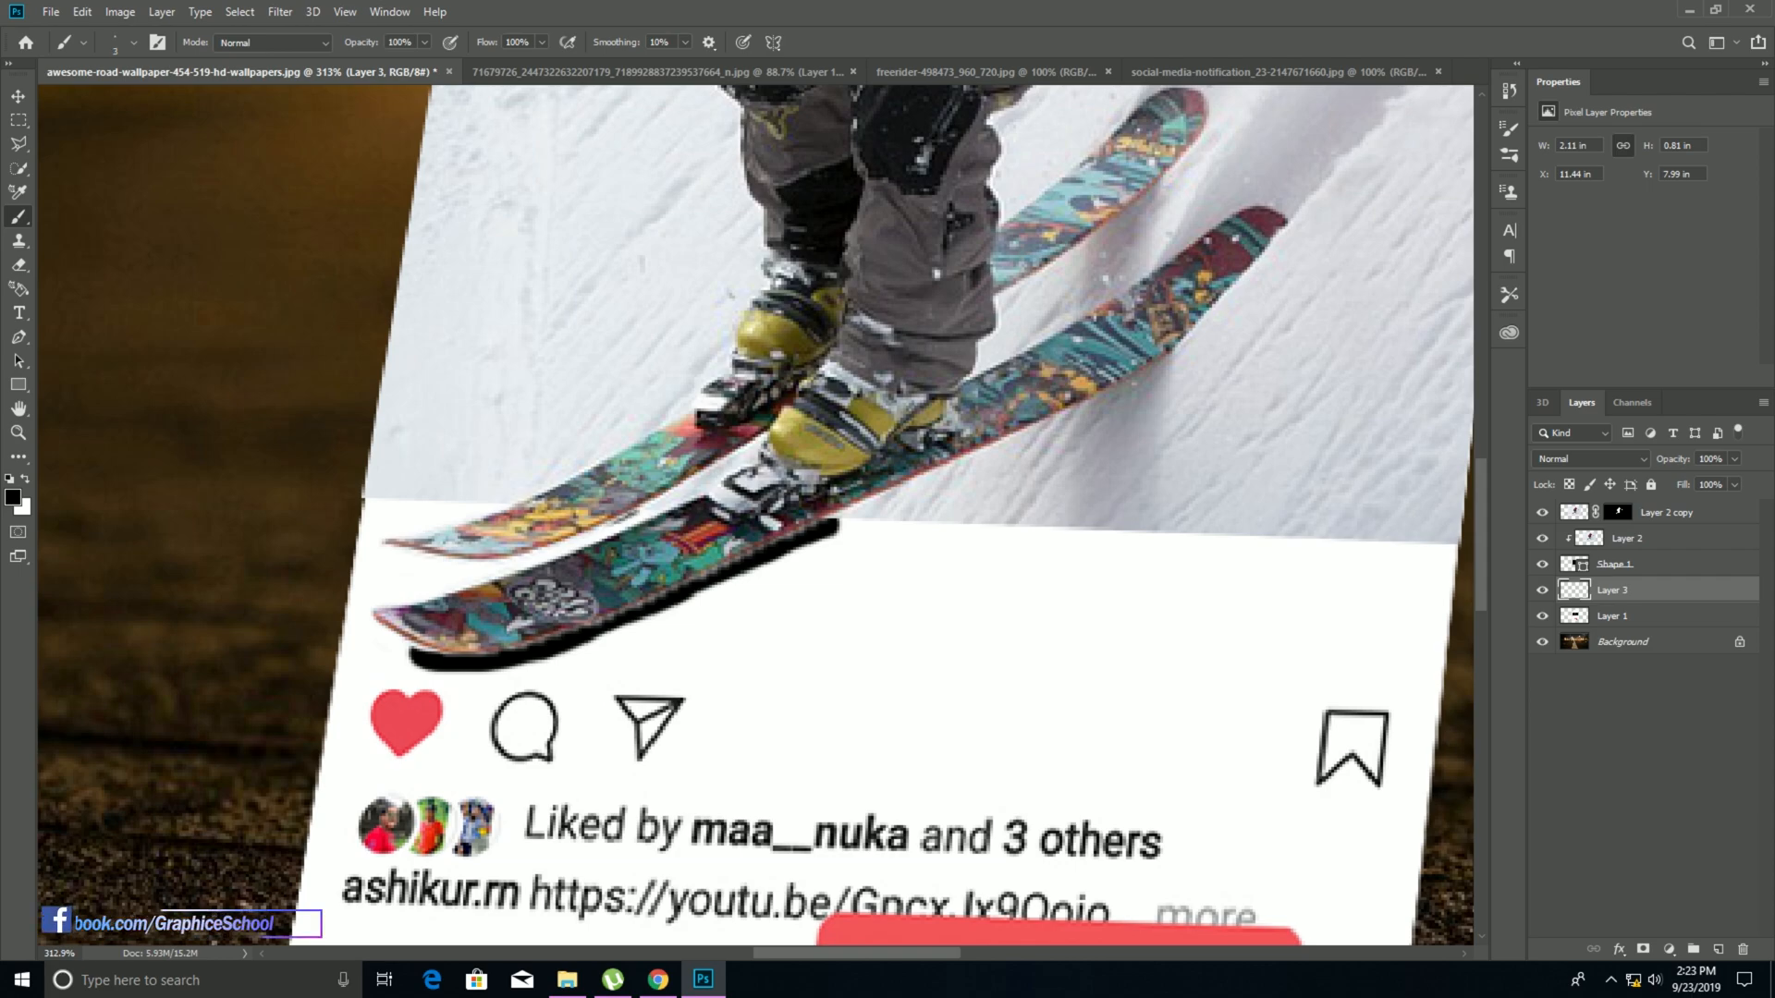
key(ctrl+z)
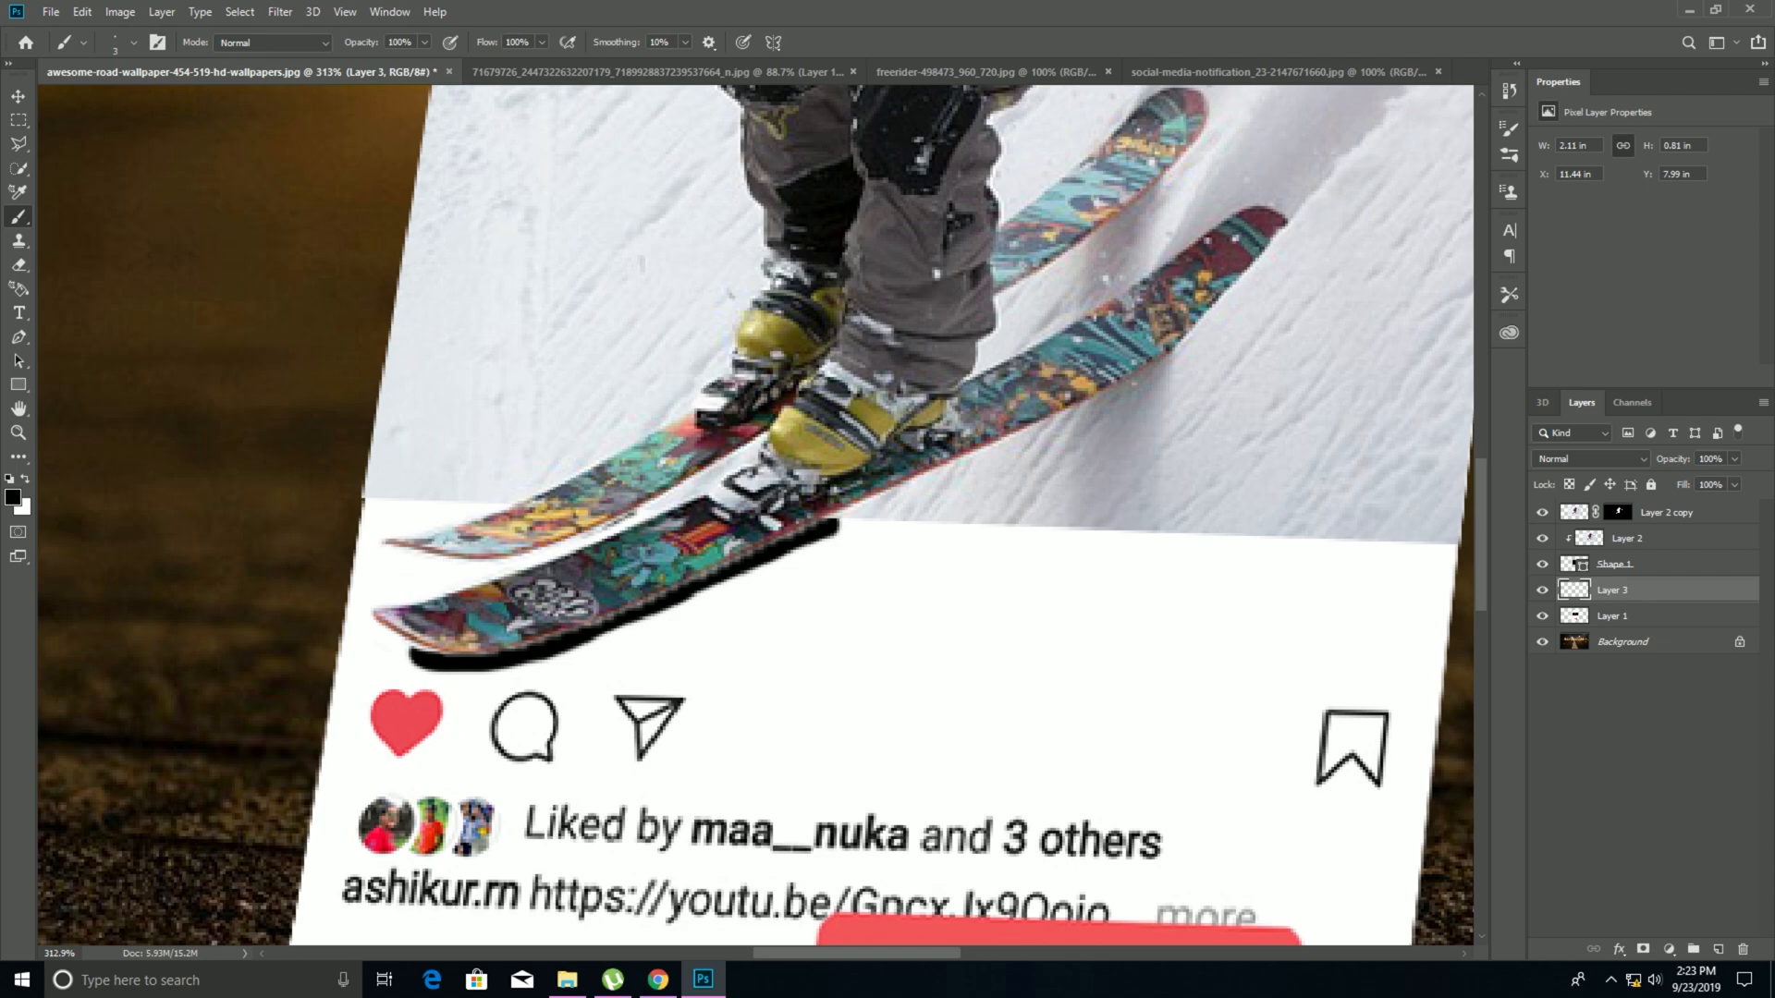
drag(624, 521, 575, 543)
drag(479, 567, 530, 563)
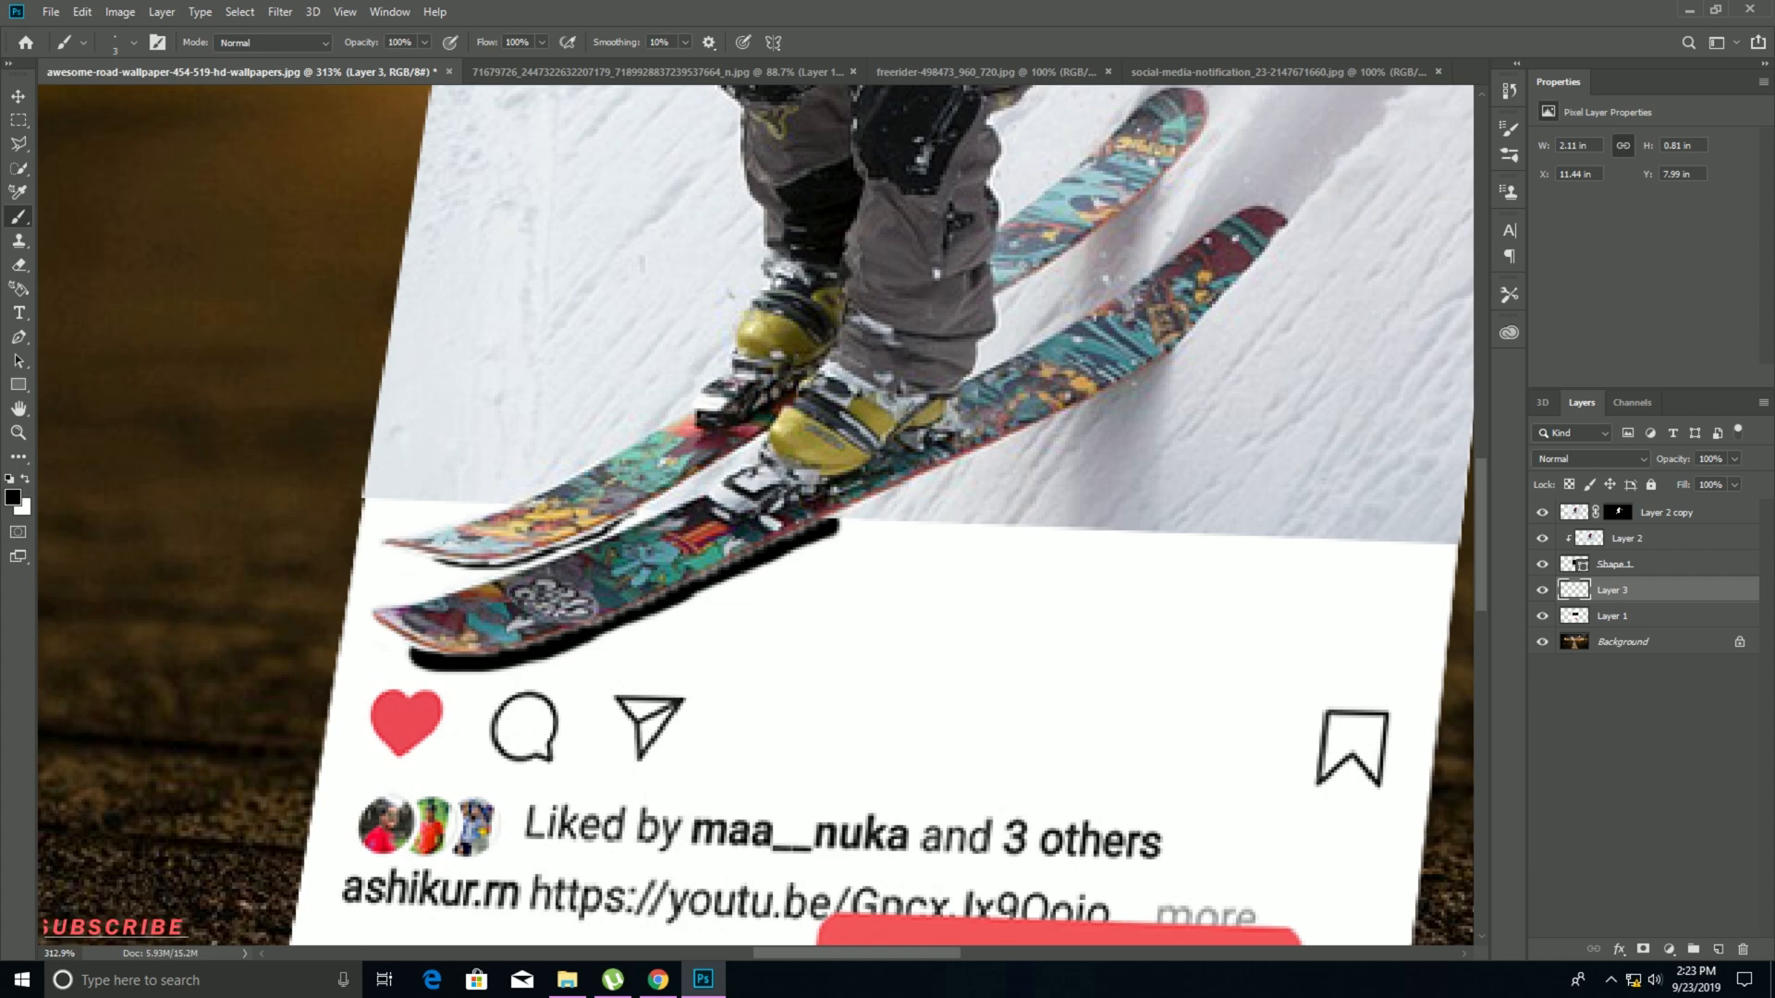
drag(426, 560, 422, 559)
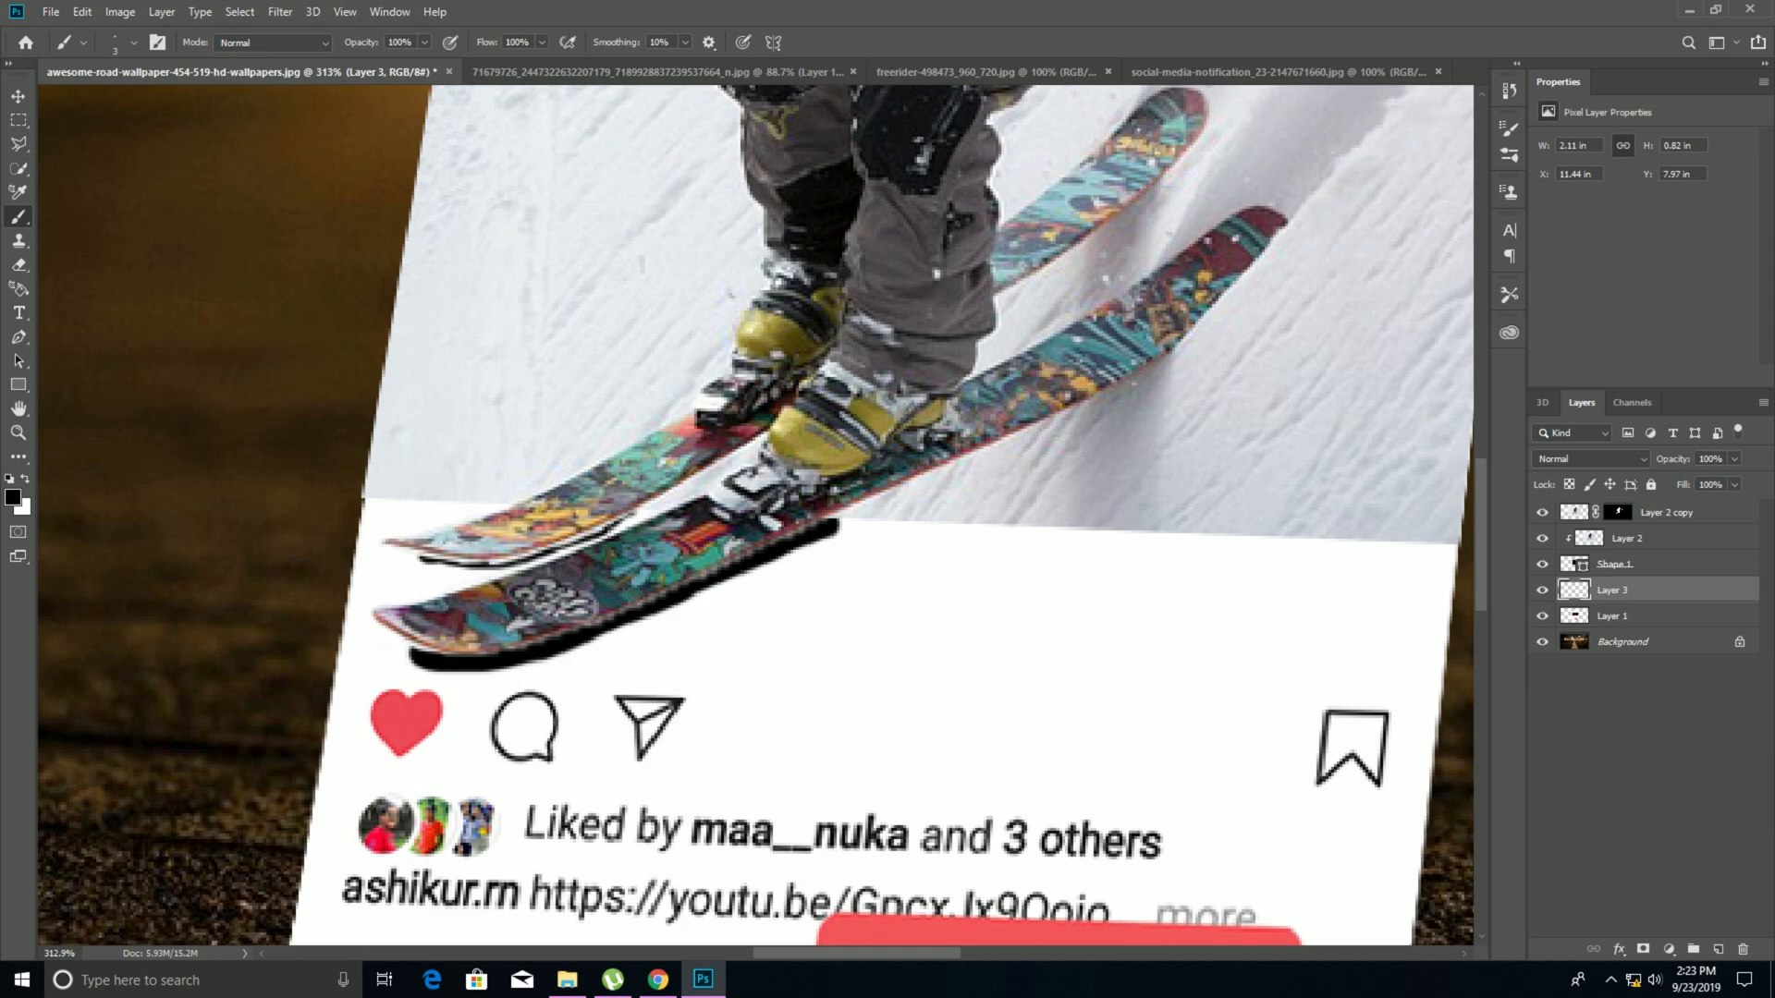
Soften the painted ski shadows with a Gaussian Blur of 4.0 pixels radius.
click(281, 12)
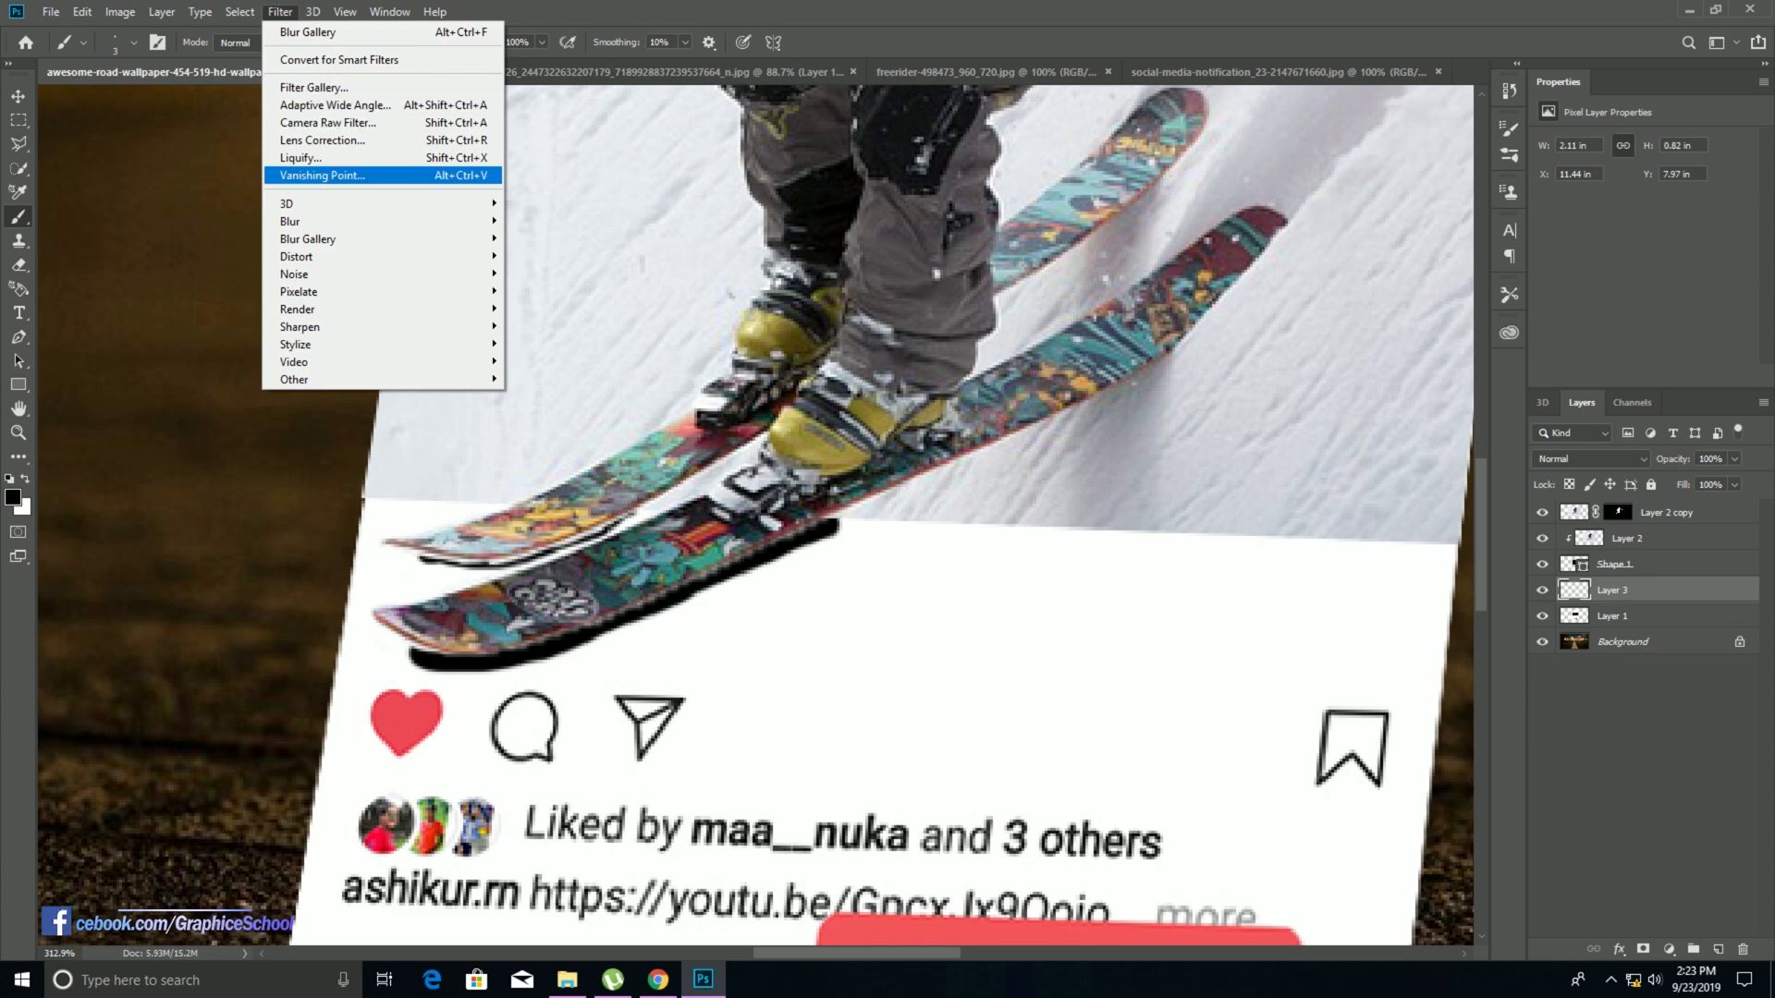
mouse_move(305, 221)
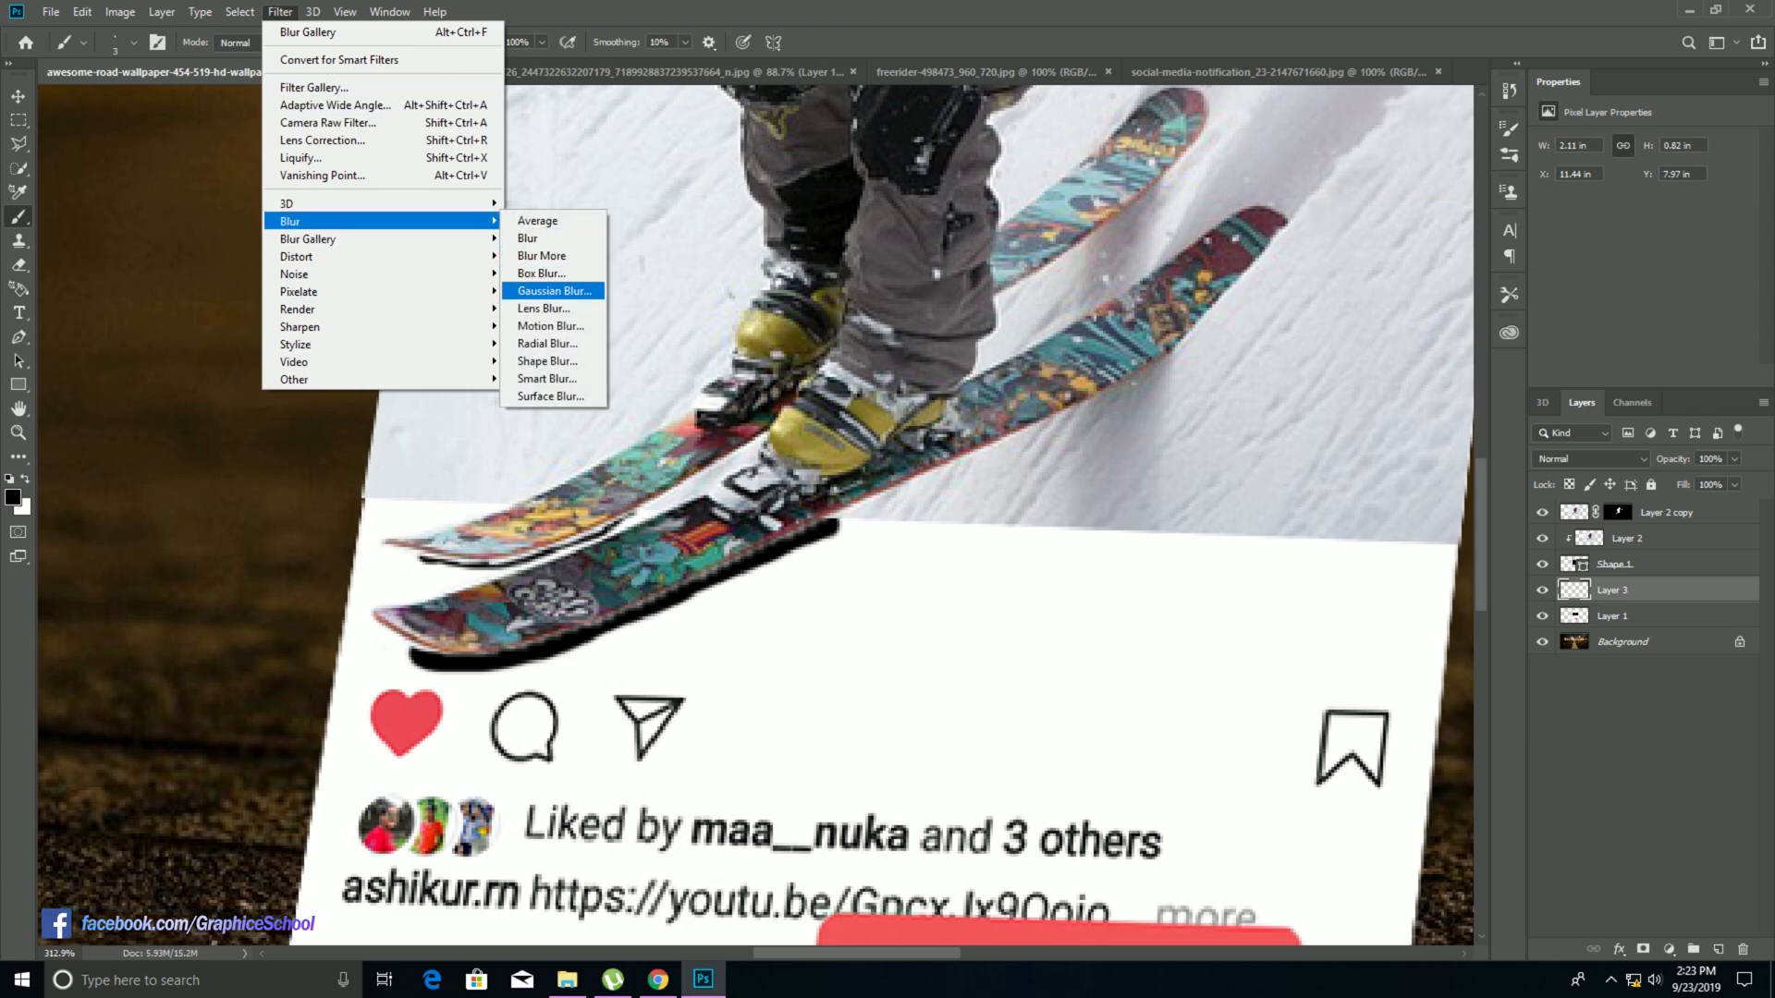
click(552, 290)
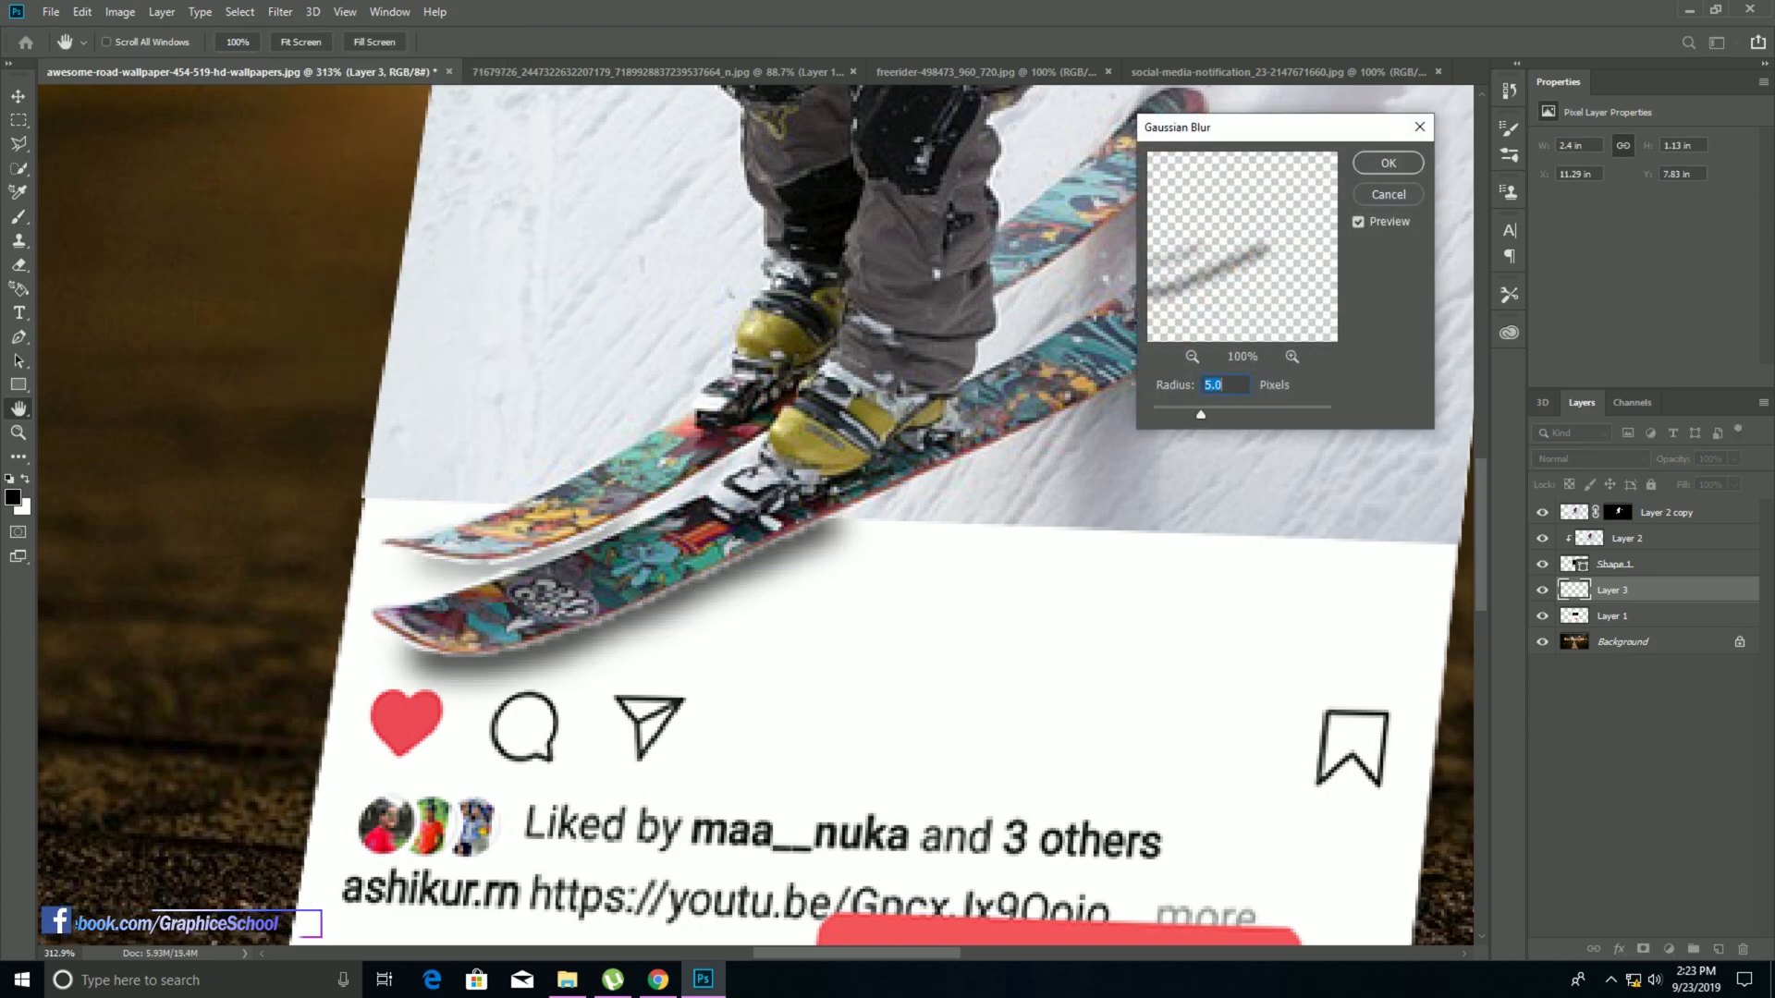
drag(1200, 414, 1190, 414)
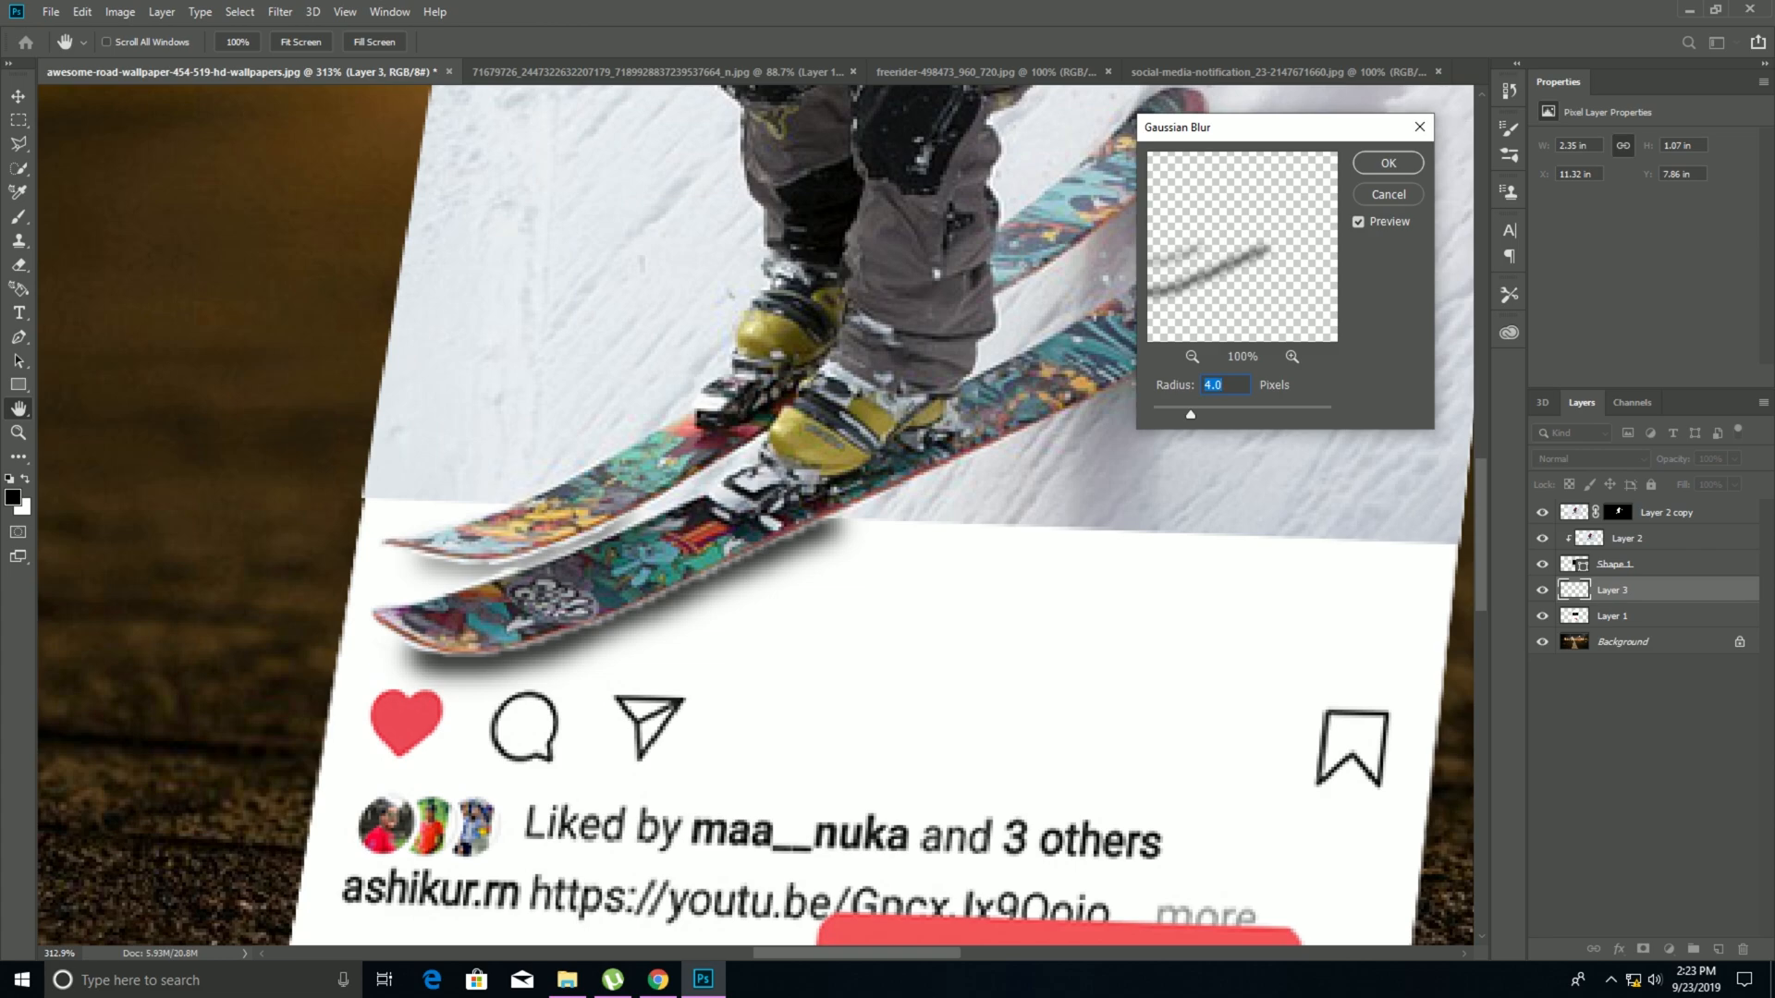
key(Return)
scroll(1039, 536, down, 5)
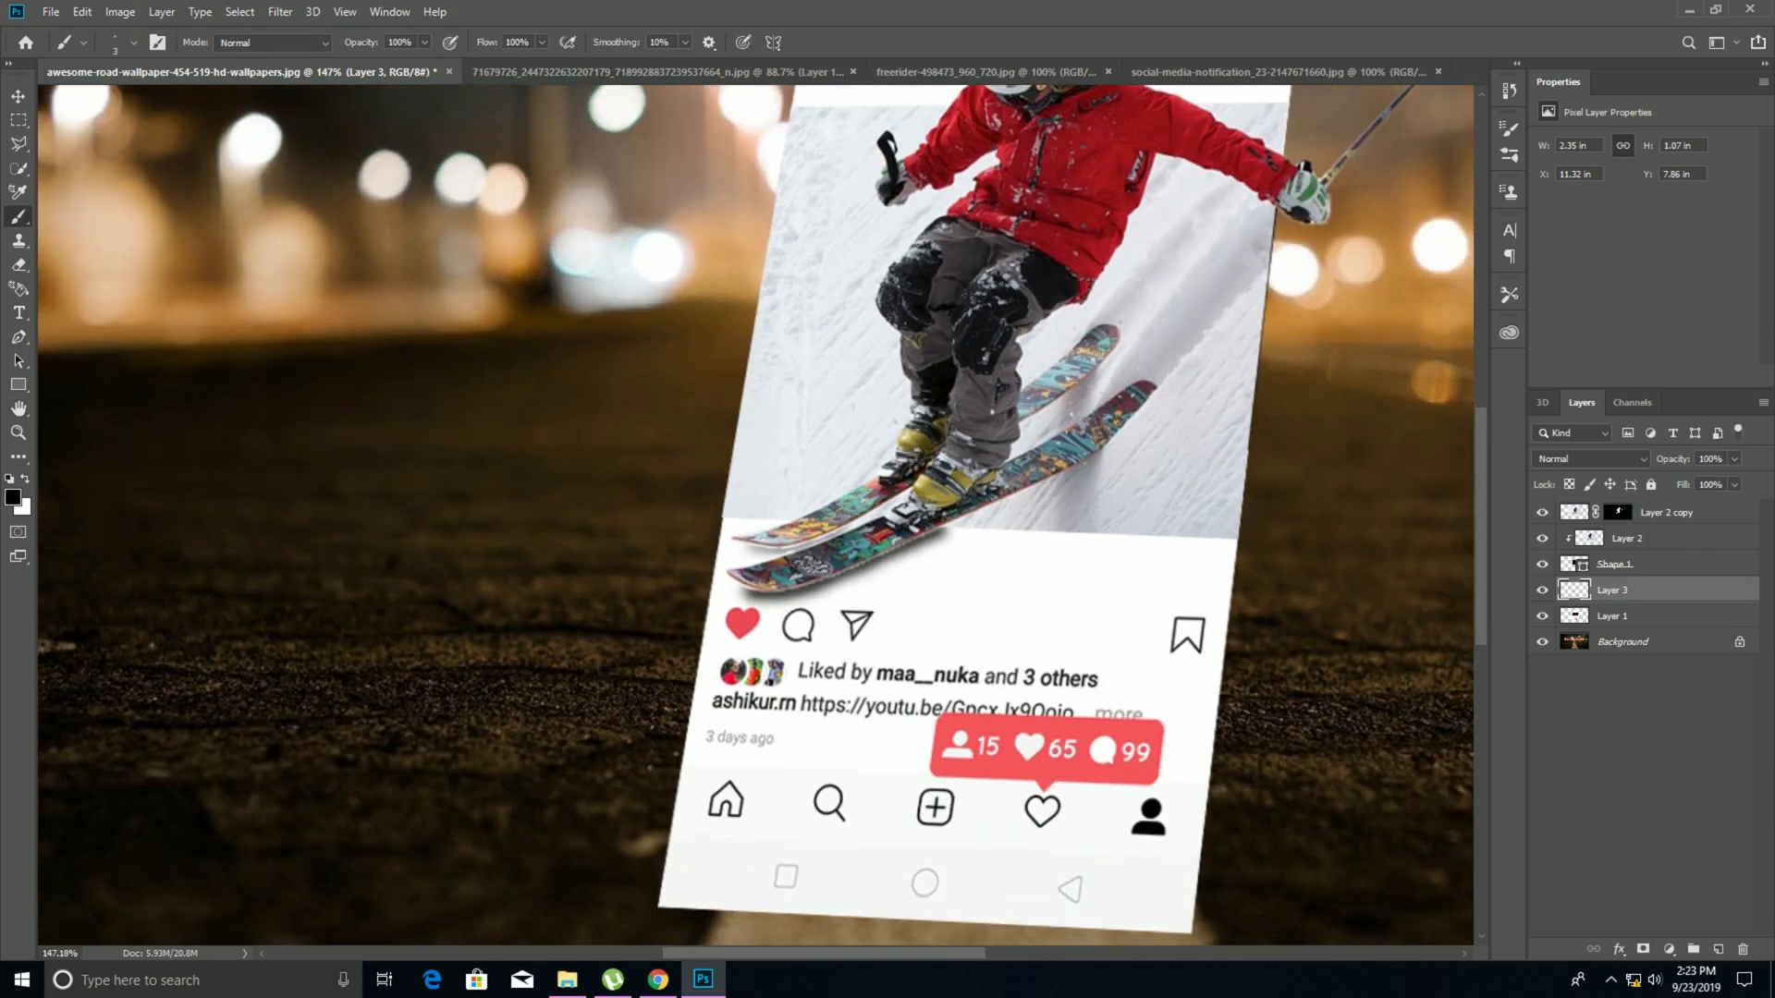
scroll(999, 565, down, 3)
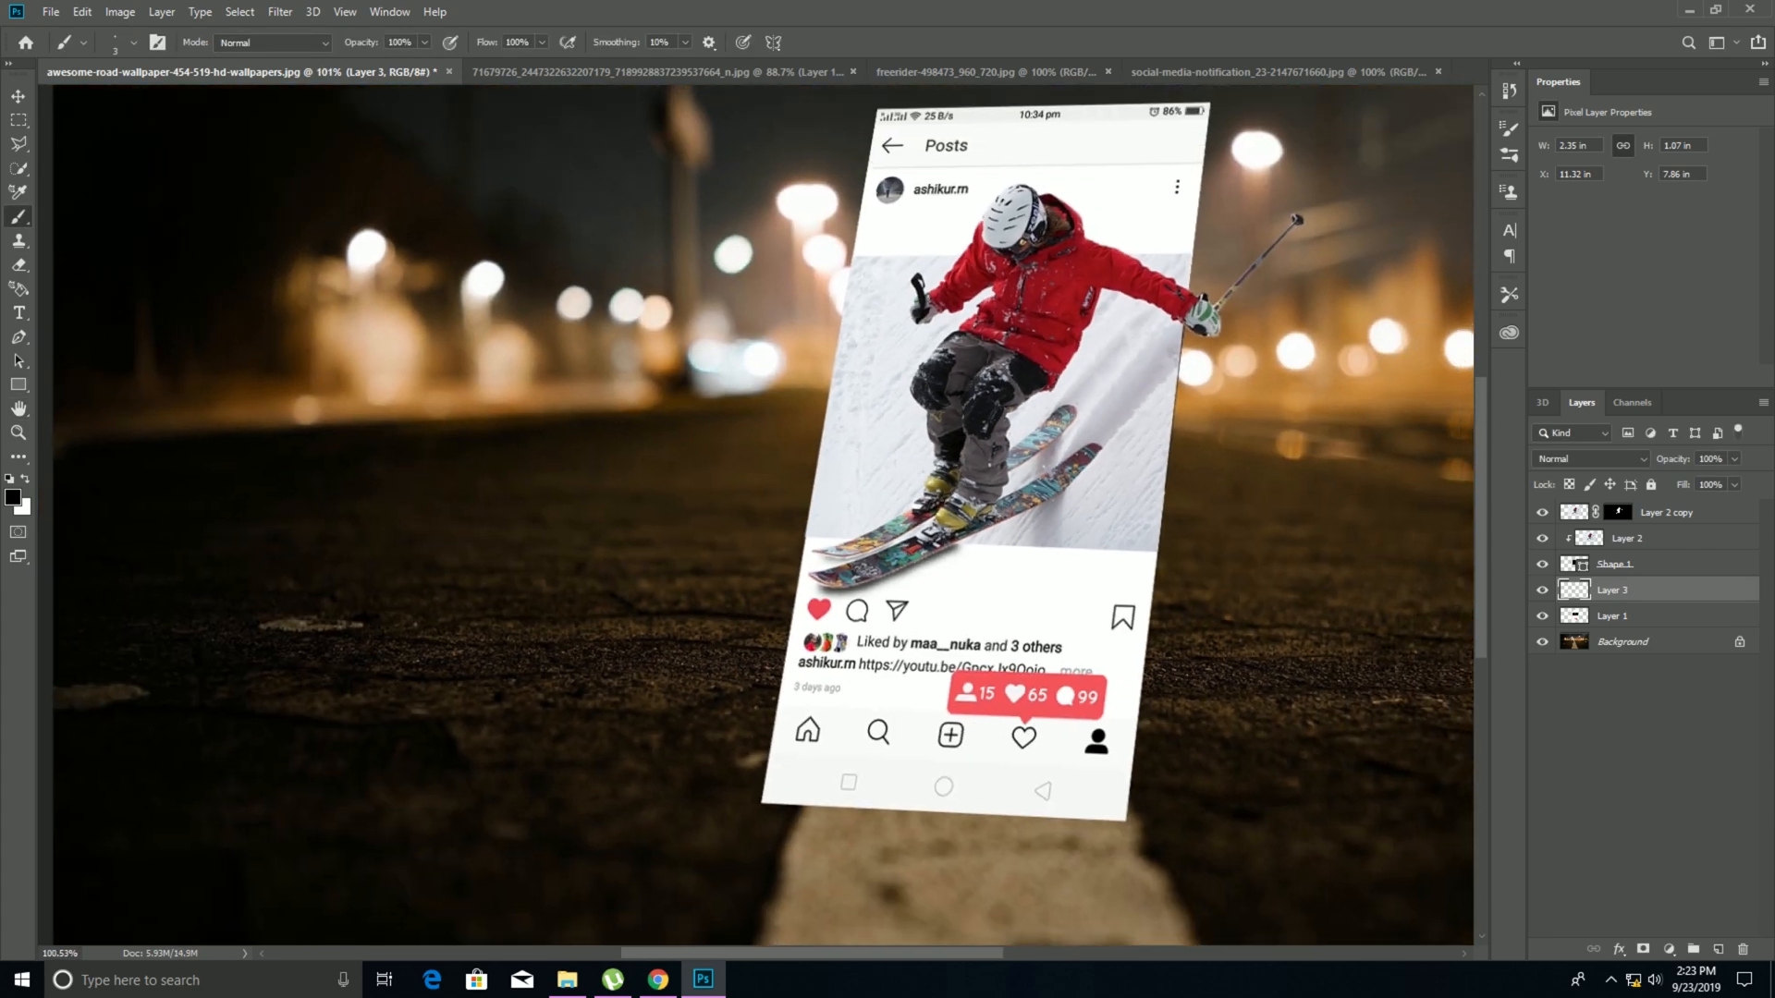
drag(999, 565, 916, 619)
scroll(929, 592, down, 2)
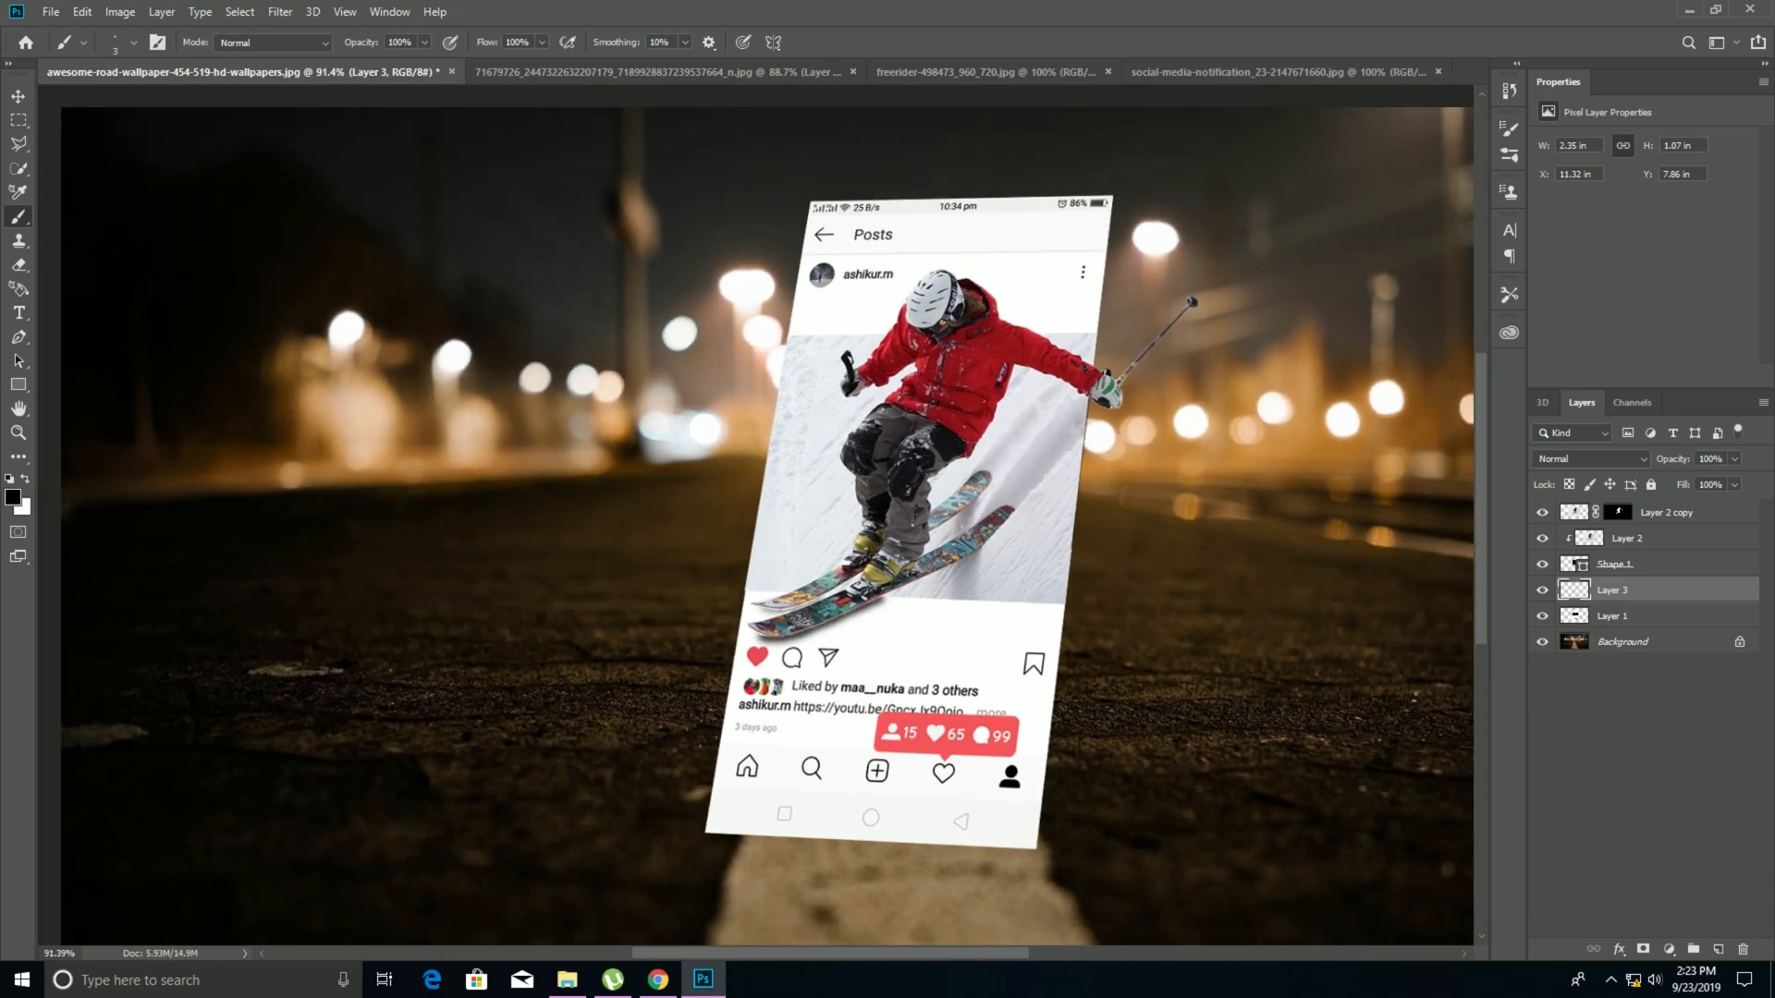
drag(929, 592, 831, 589)
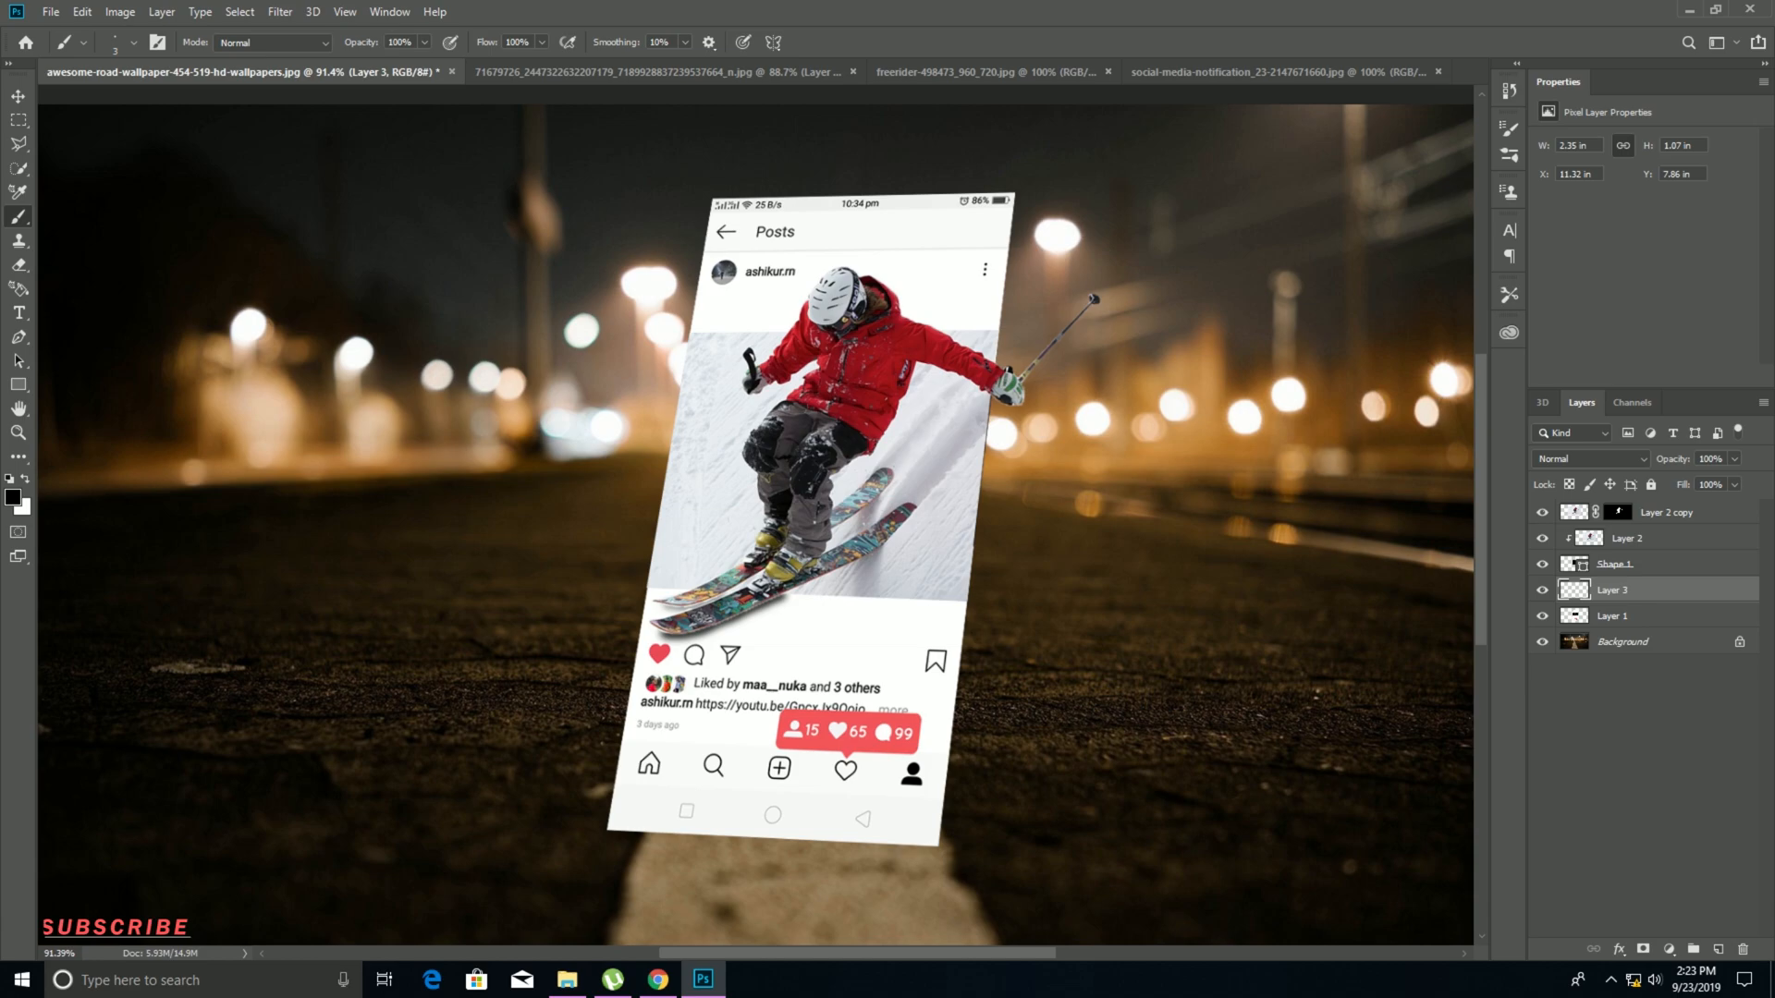
alt+click(823, 736)
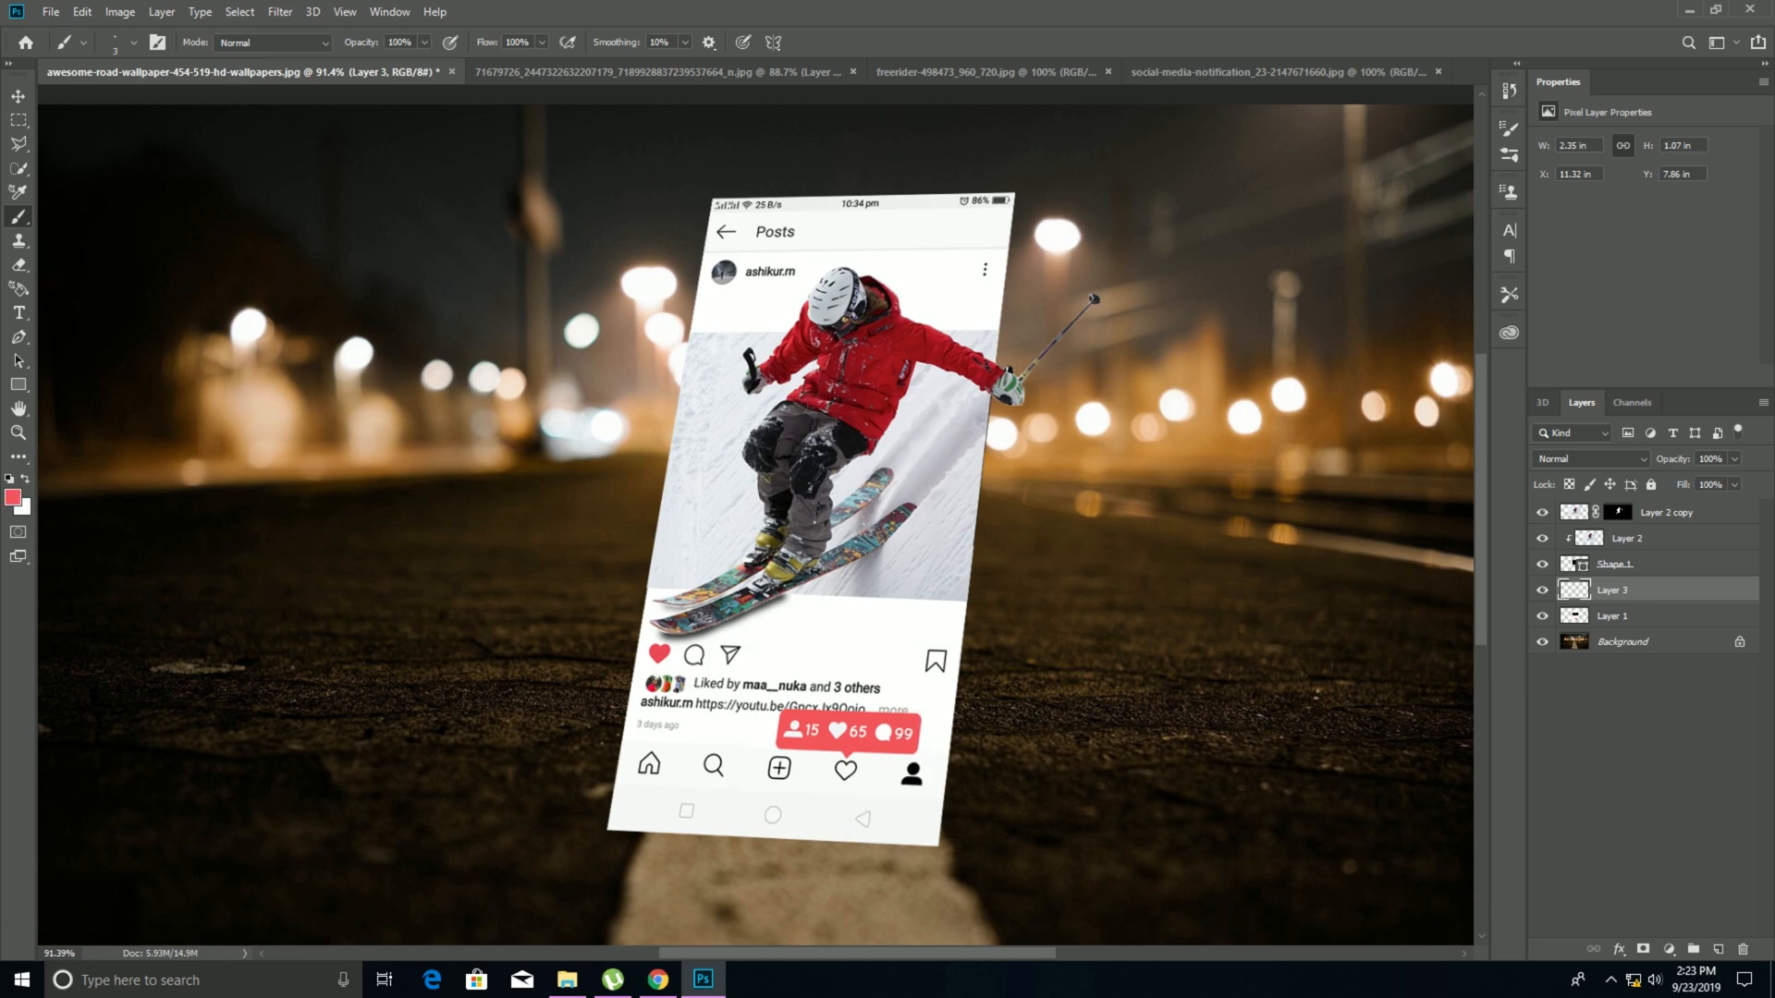
drag(1044, 738, 977, 661)
scroll(977, 661, up, 3)
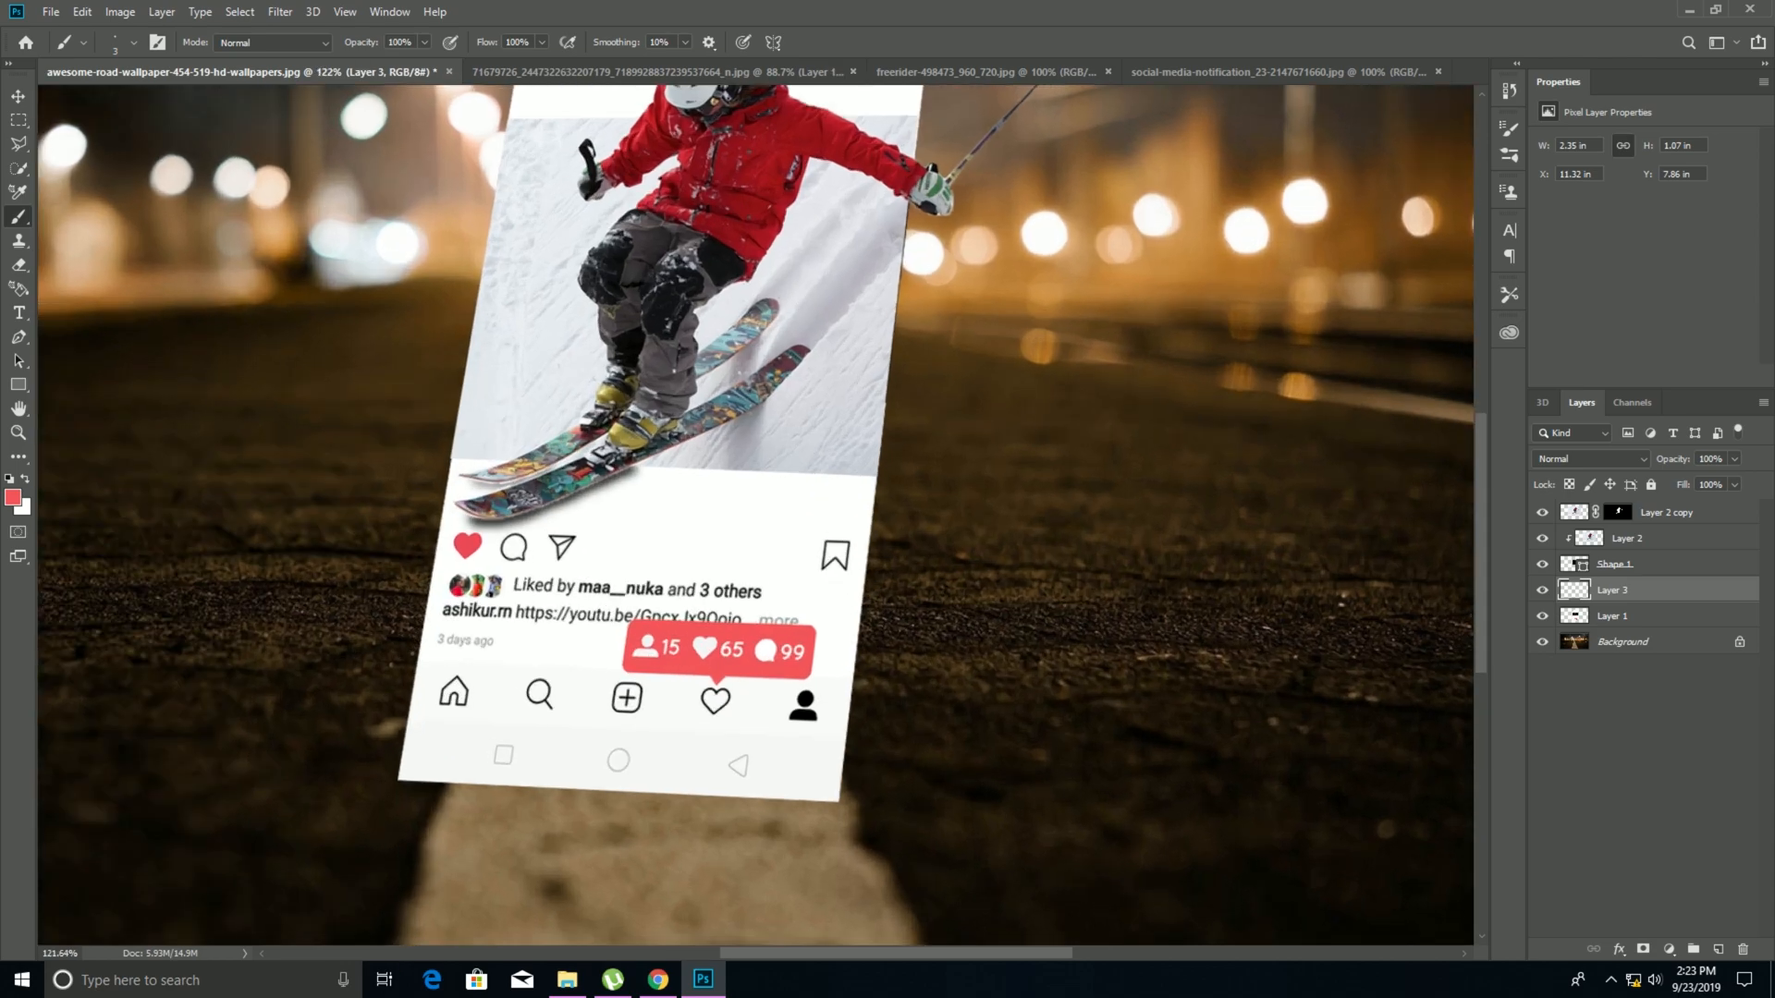
drag(739, 373, 704, 574)
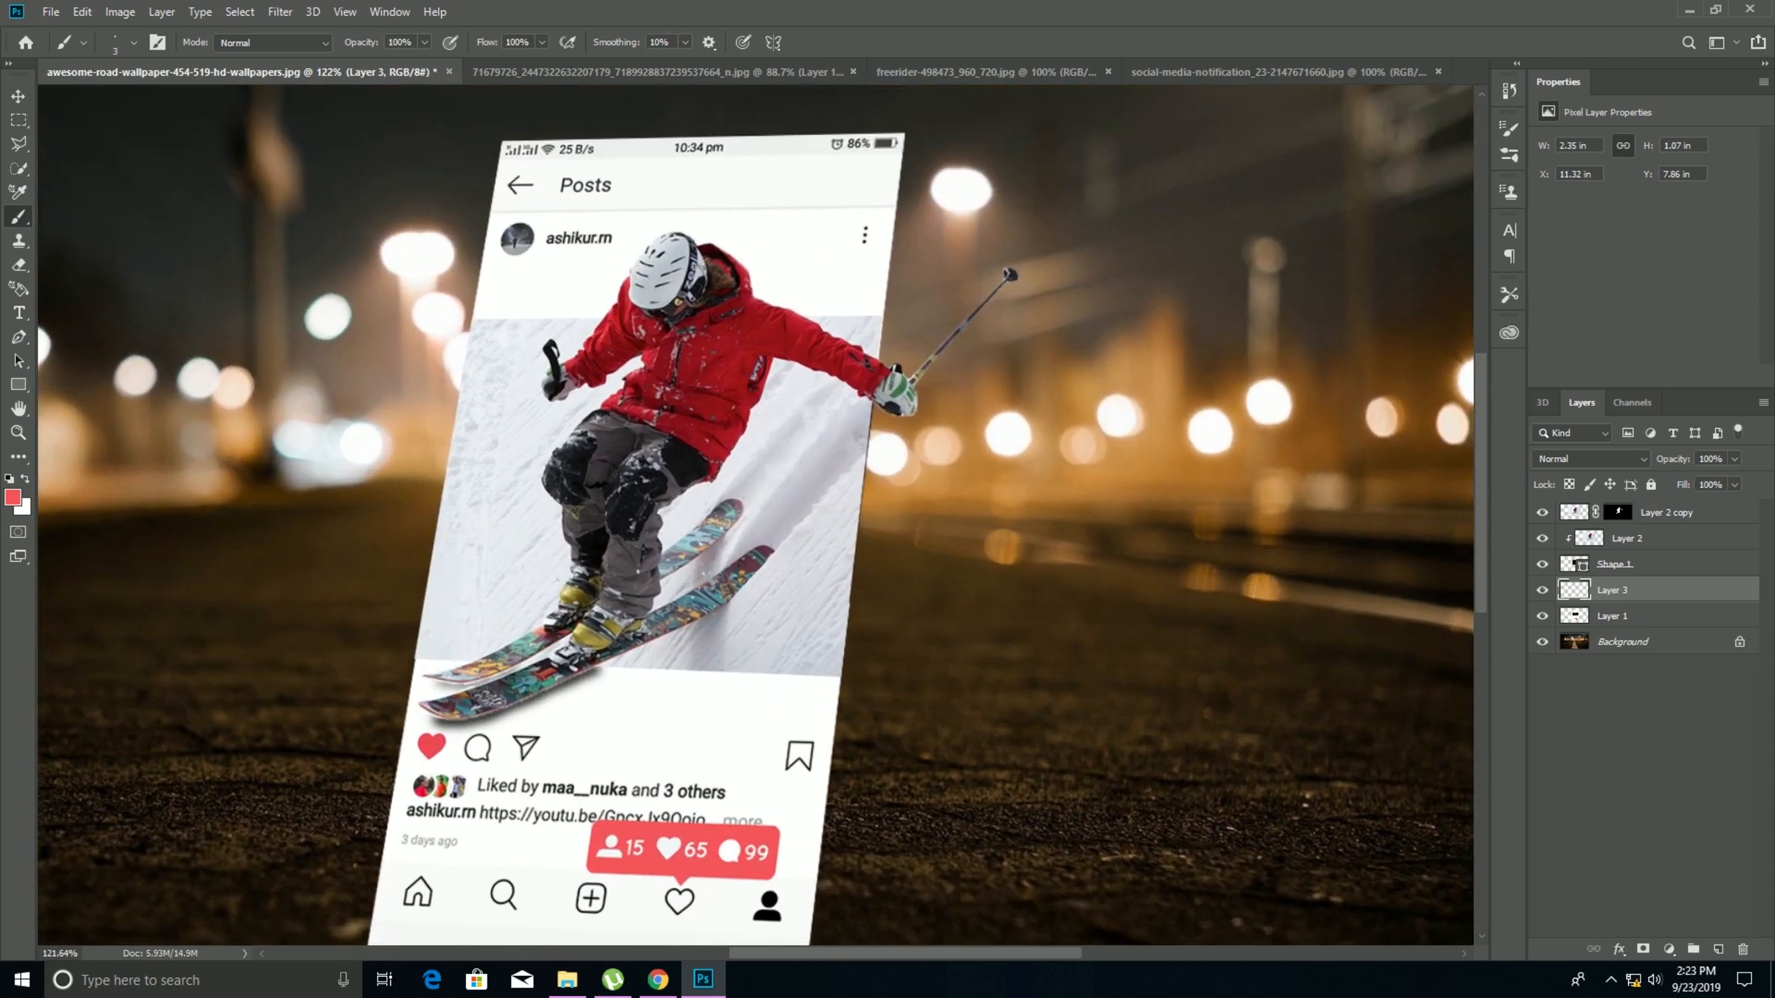
Add a new empty layer above the masked skier cutout layer.
click(18, 97)
click(1664, 512)
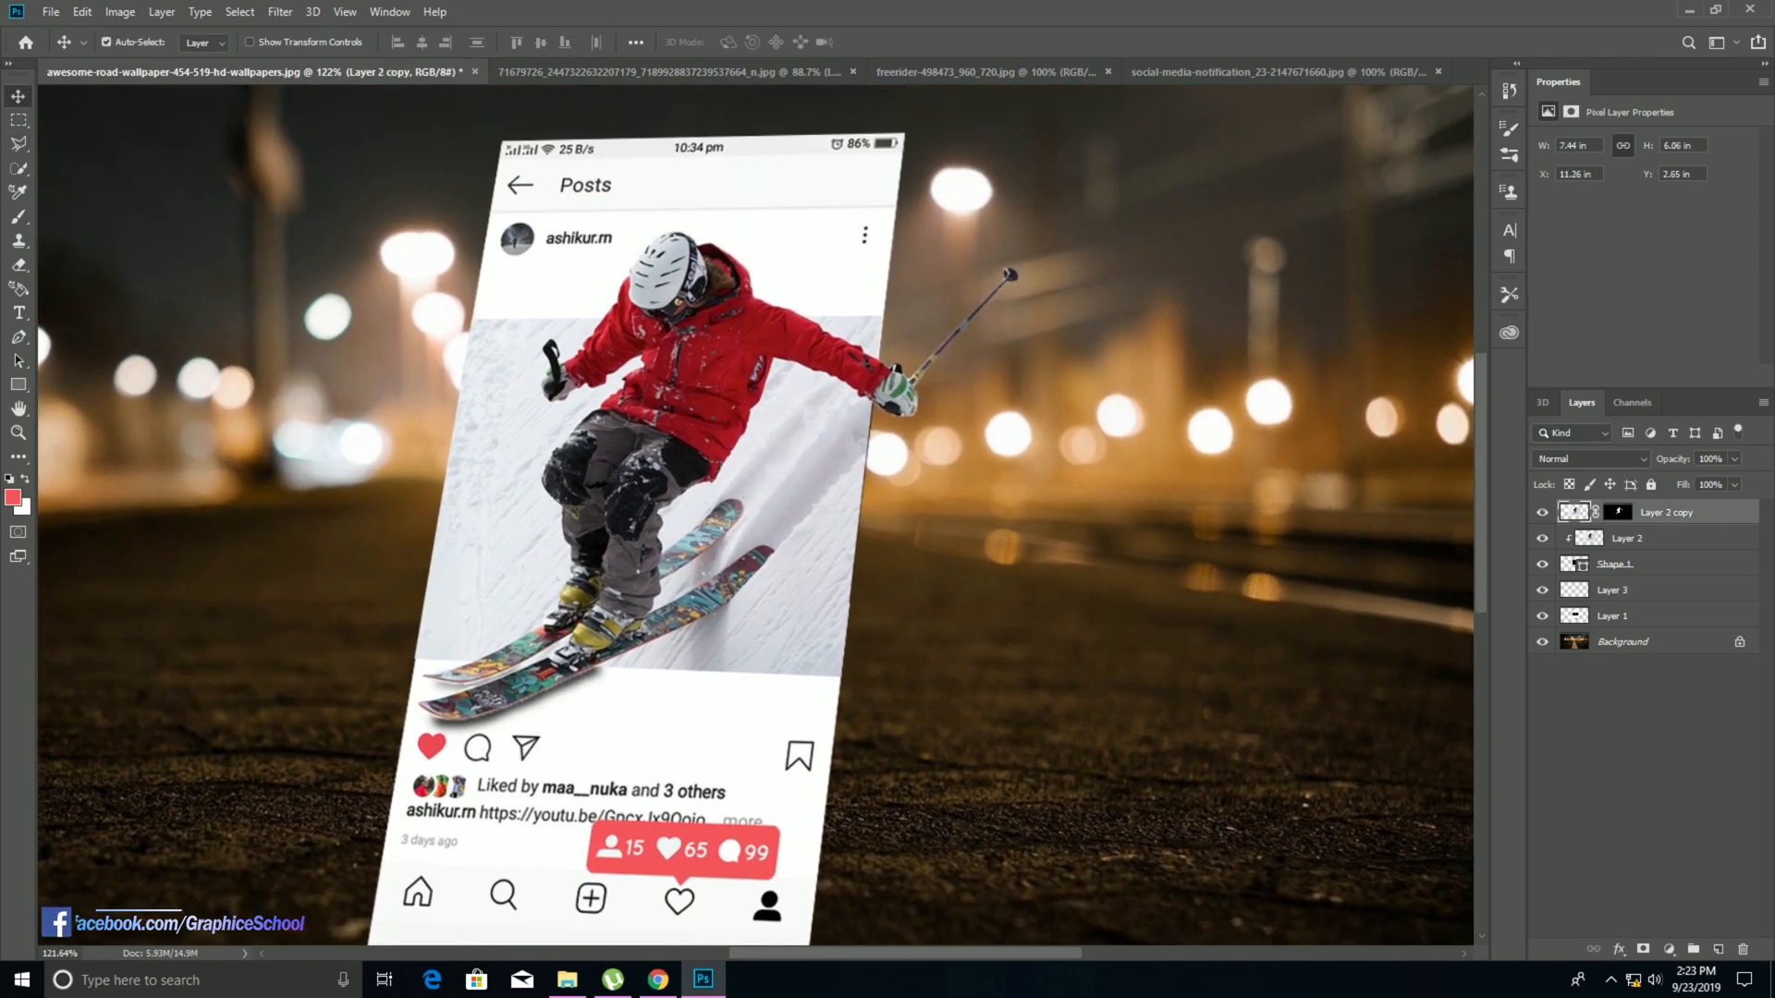
click(1717, 949)
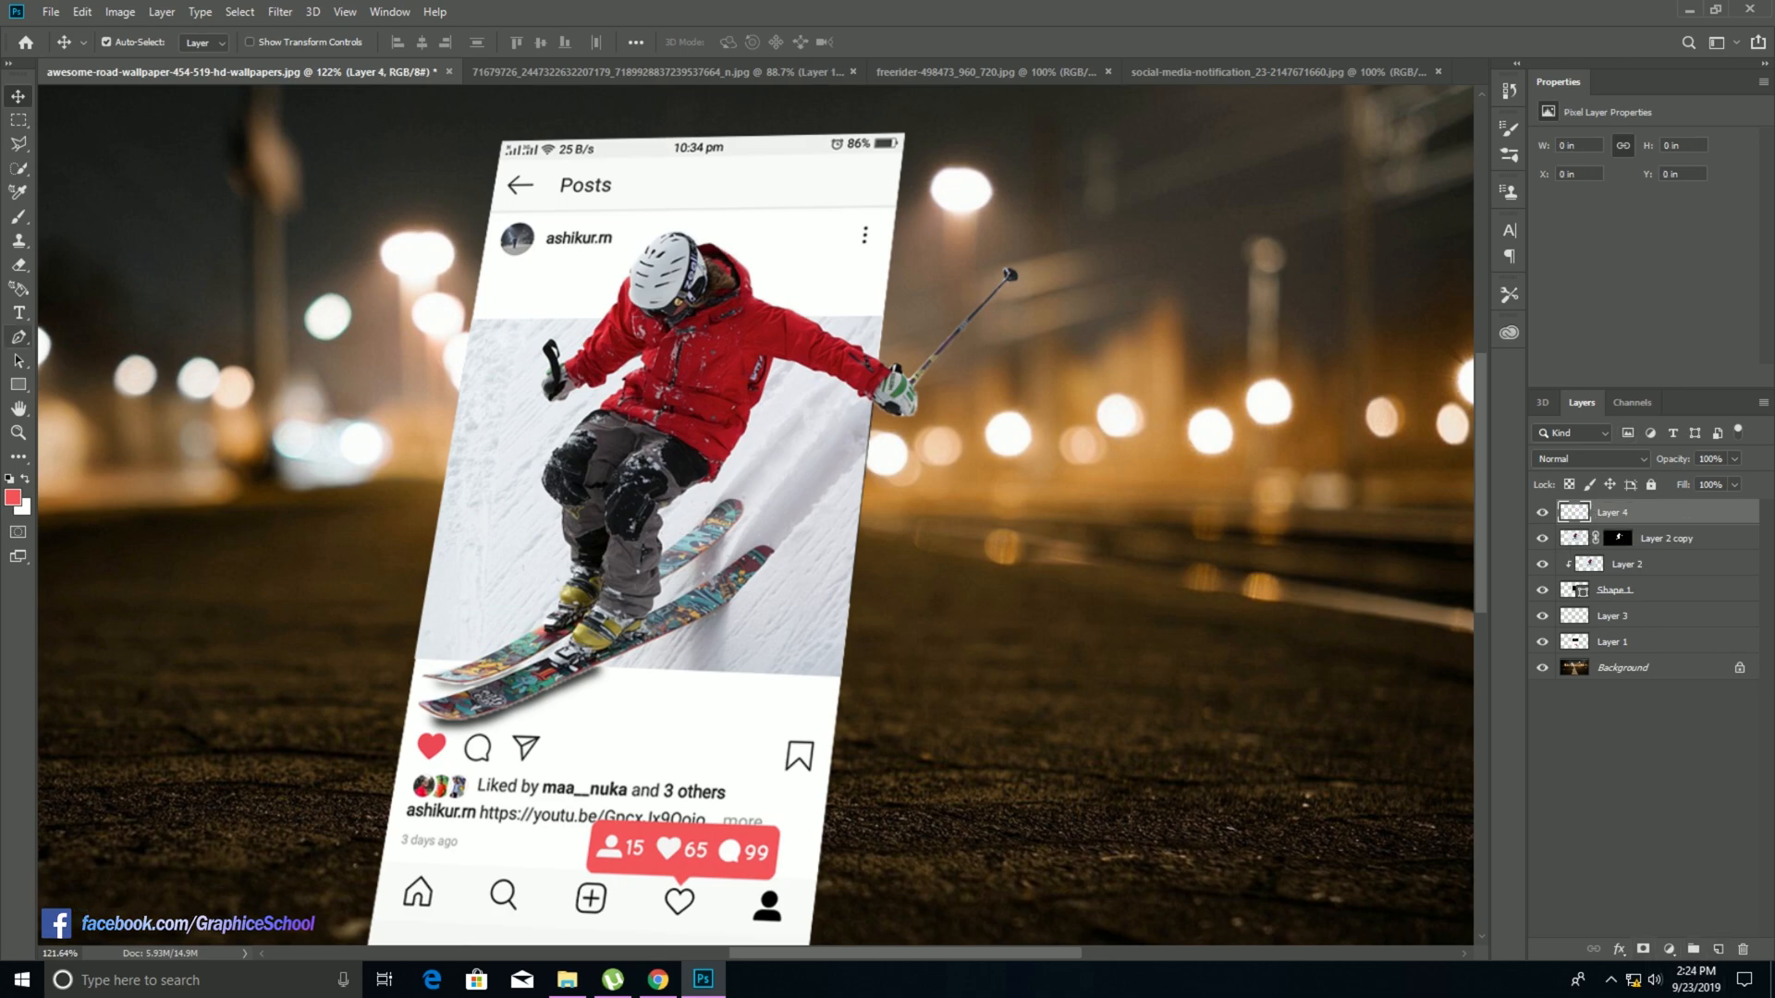
Choose the Pen tool in Shape mode and set the foreground and fill colour to black (000000).
click(17, 336)
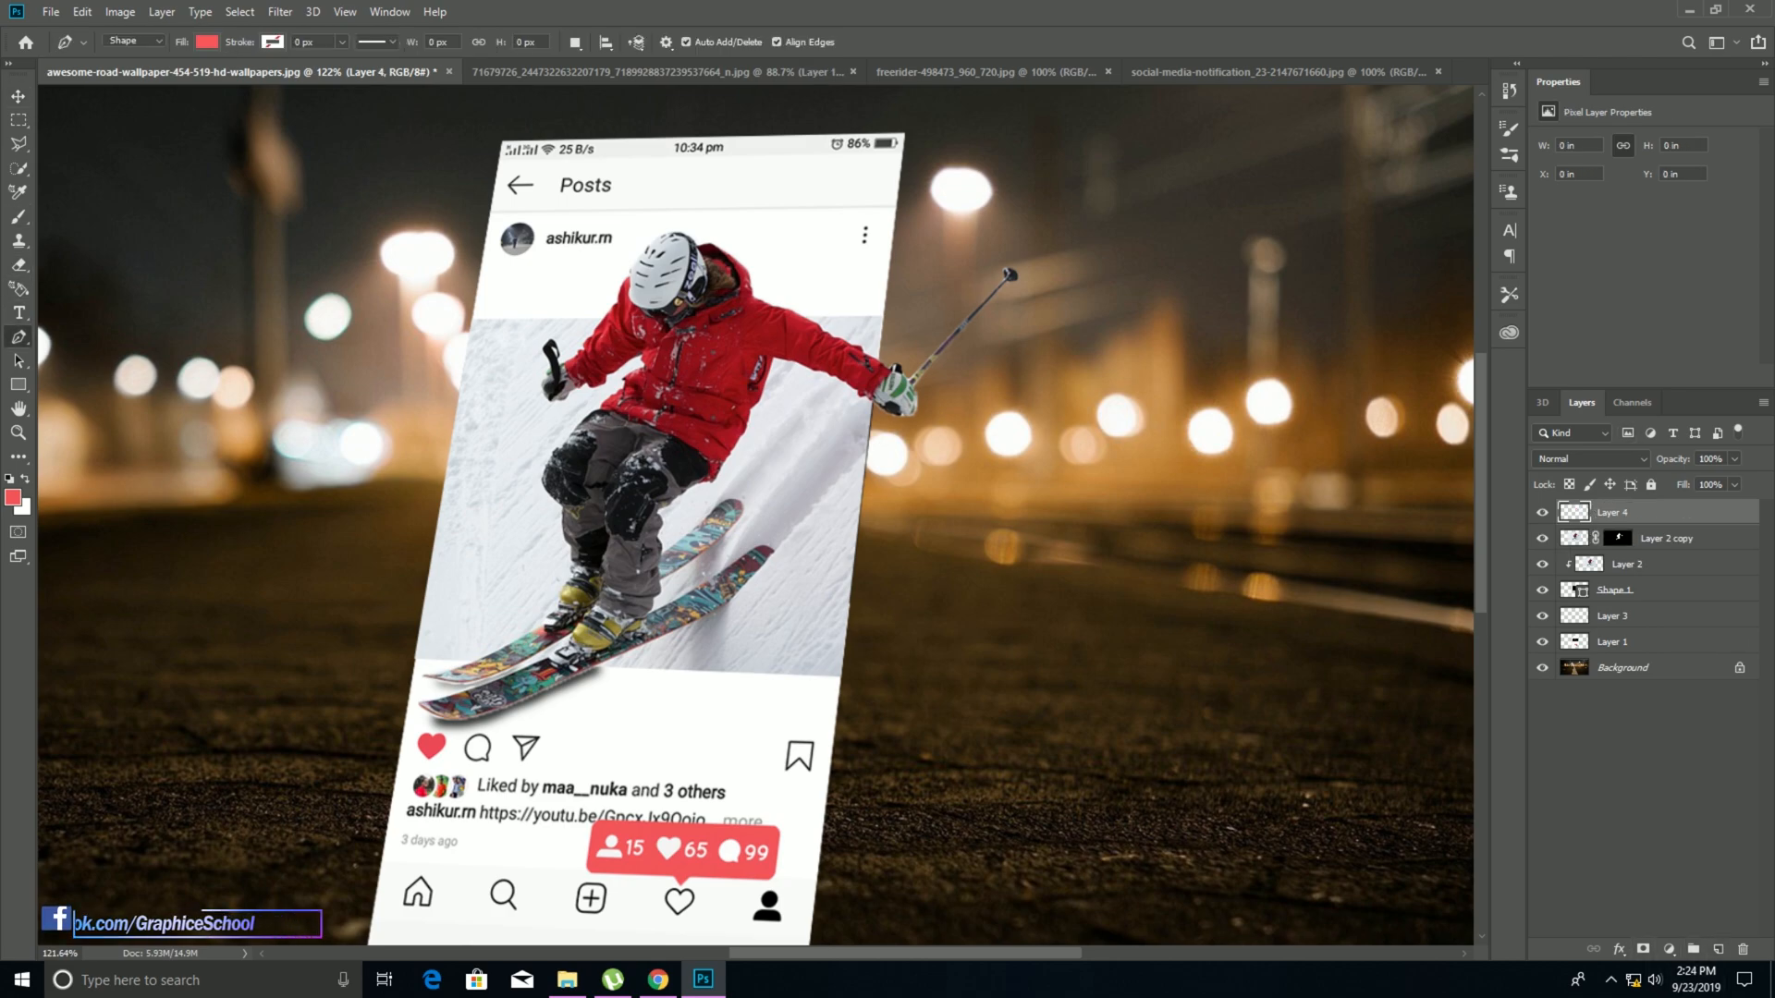
click(13, 498)
text(000000)
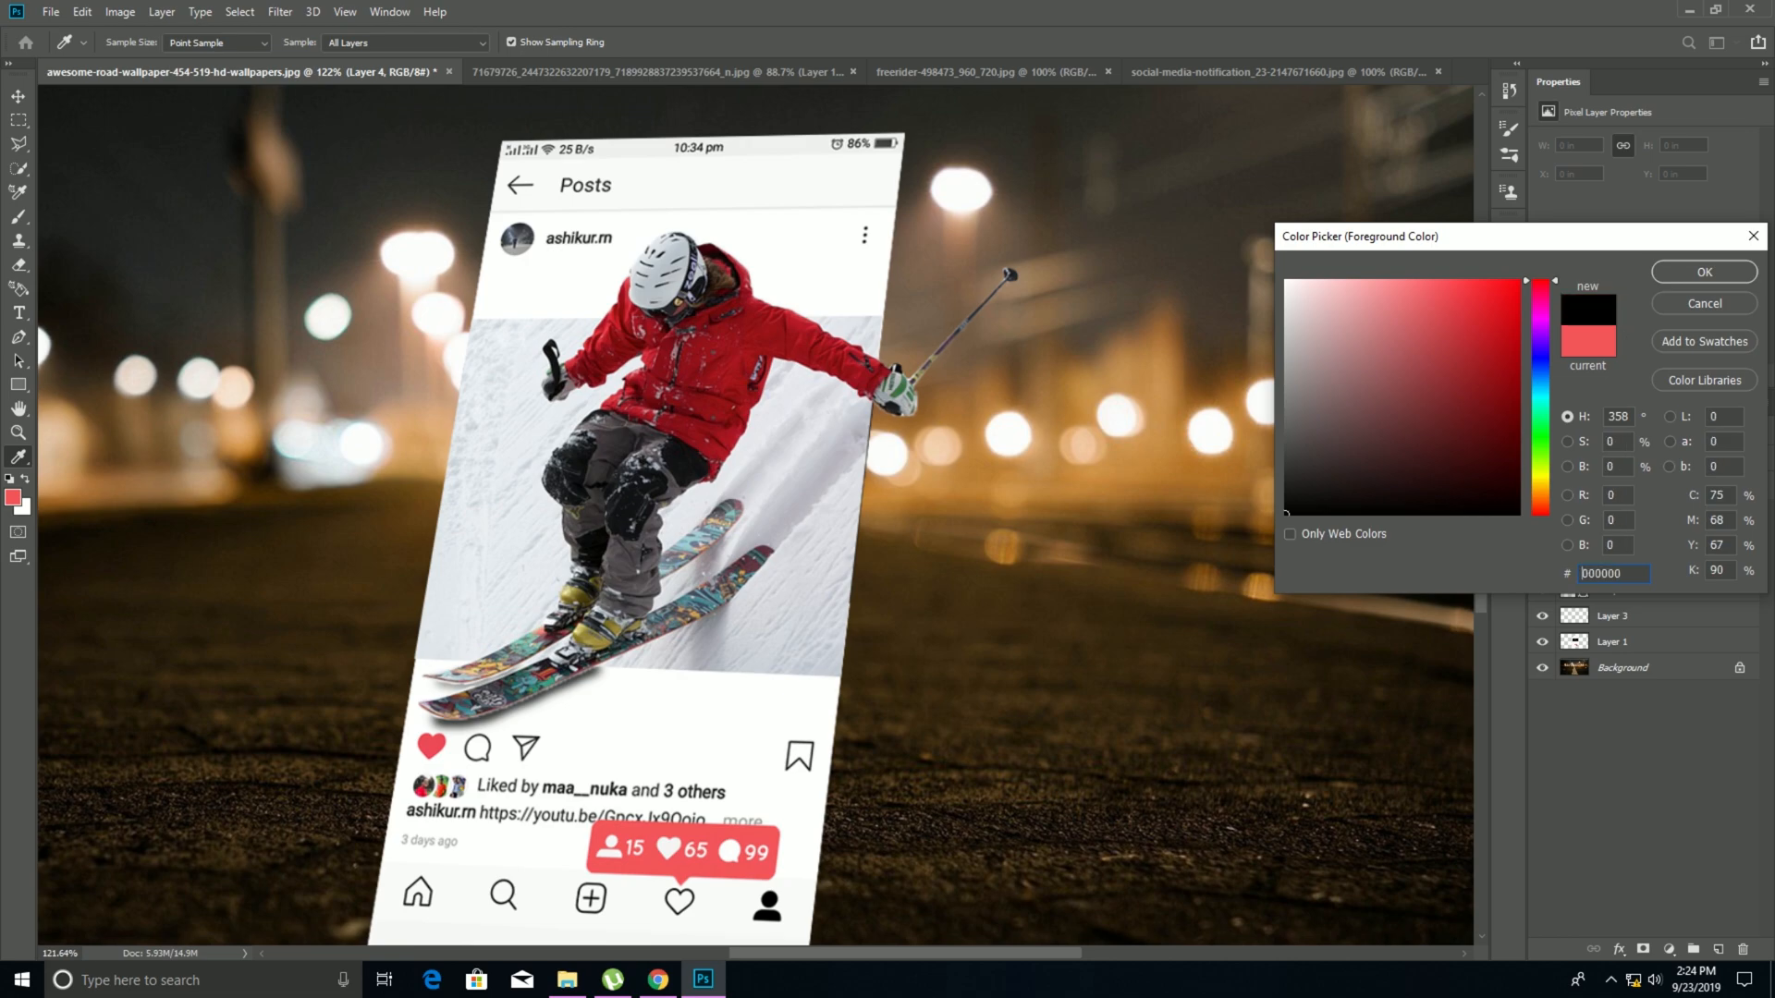
click(1705, 272)
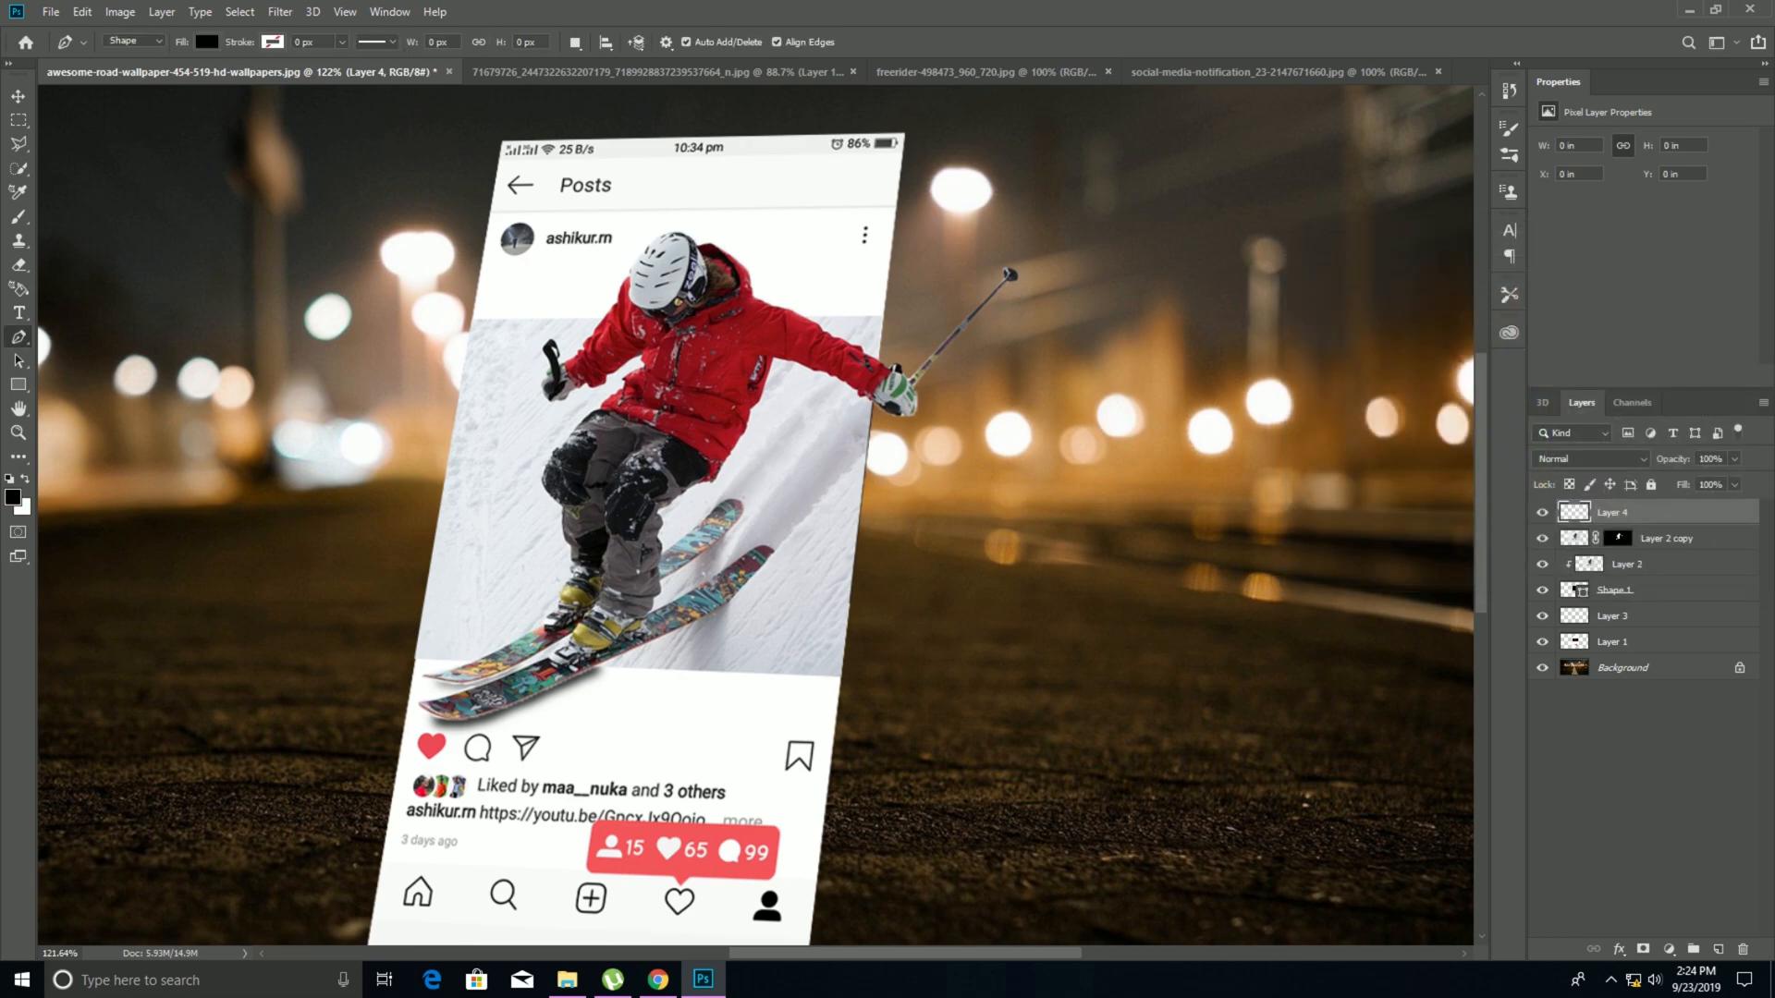
Draw a narrow black sliver along the post's whole right edge, from upper to lower corner, about 95 by 774 px overall.
scroll(754, 515, up, 4)
scroll(754, 515, down, 3)
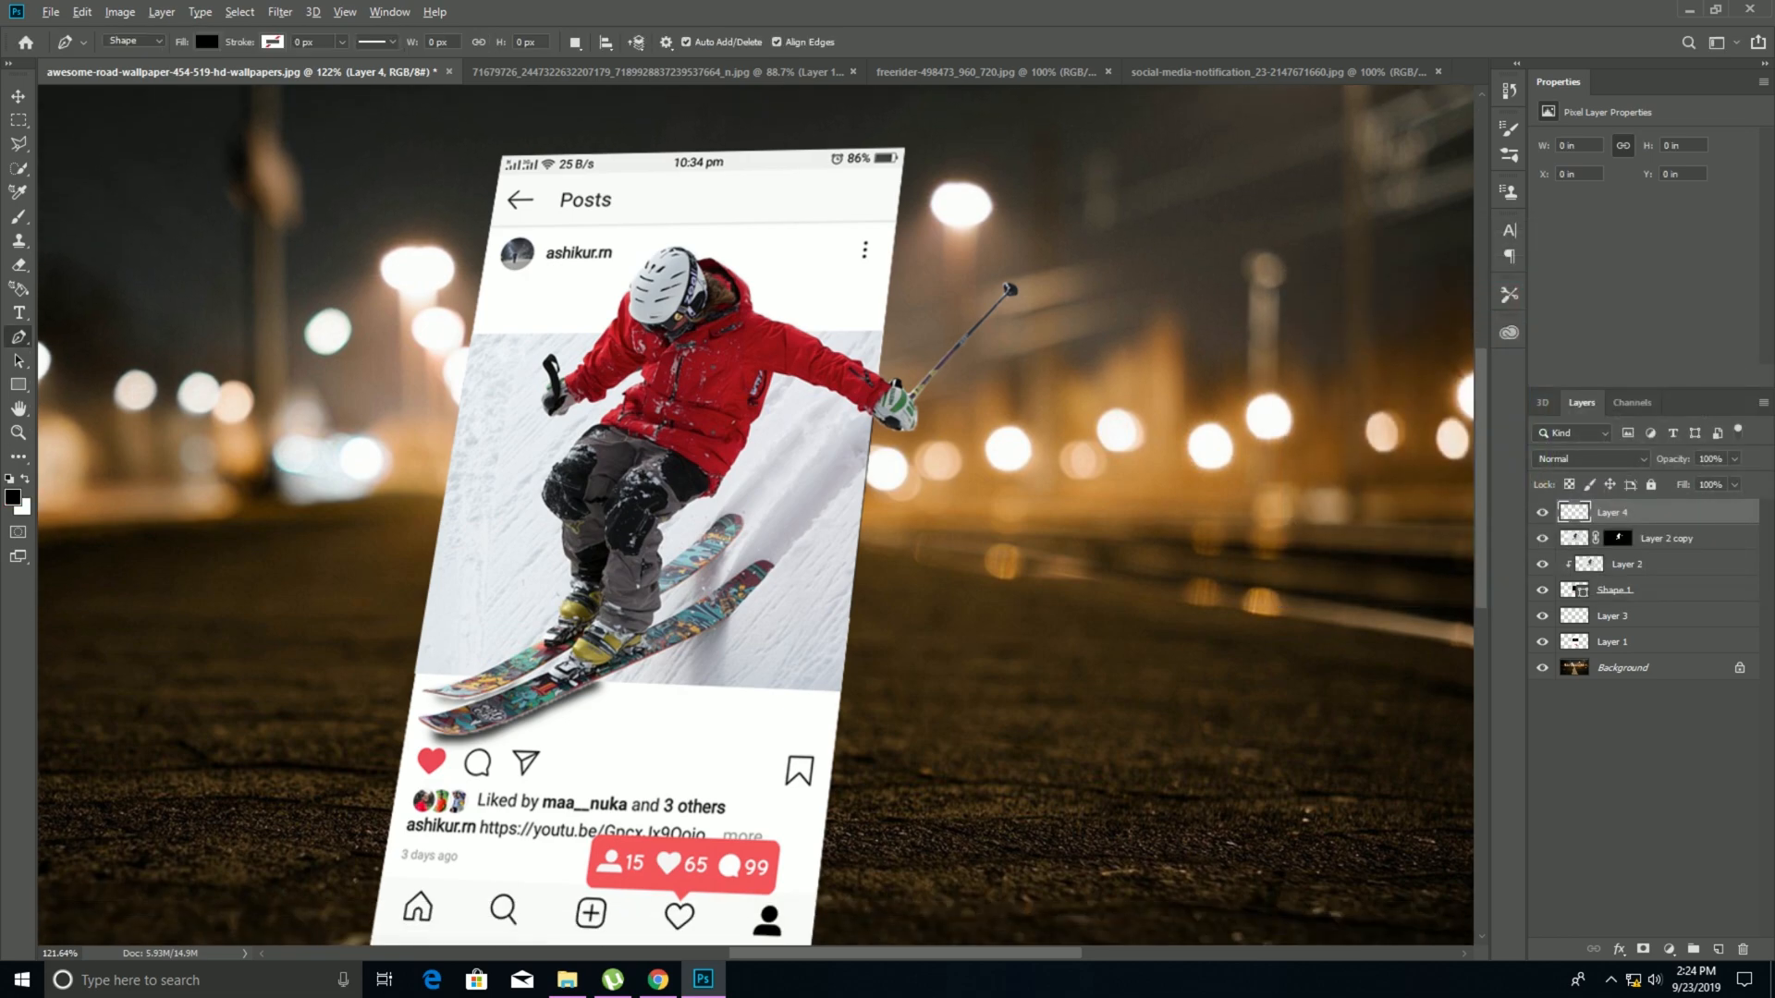
scroll(964, 382, up, 4)
scroll(964, 383, up, 5)
scroll(963, 383, up, 4)
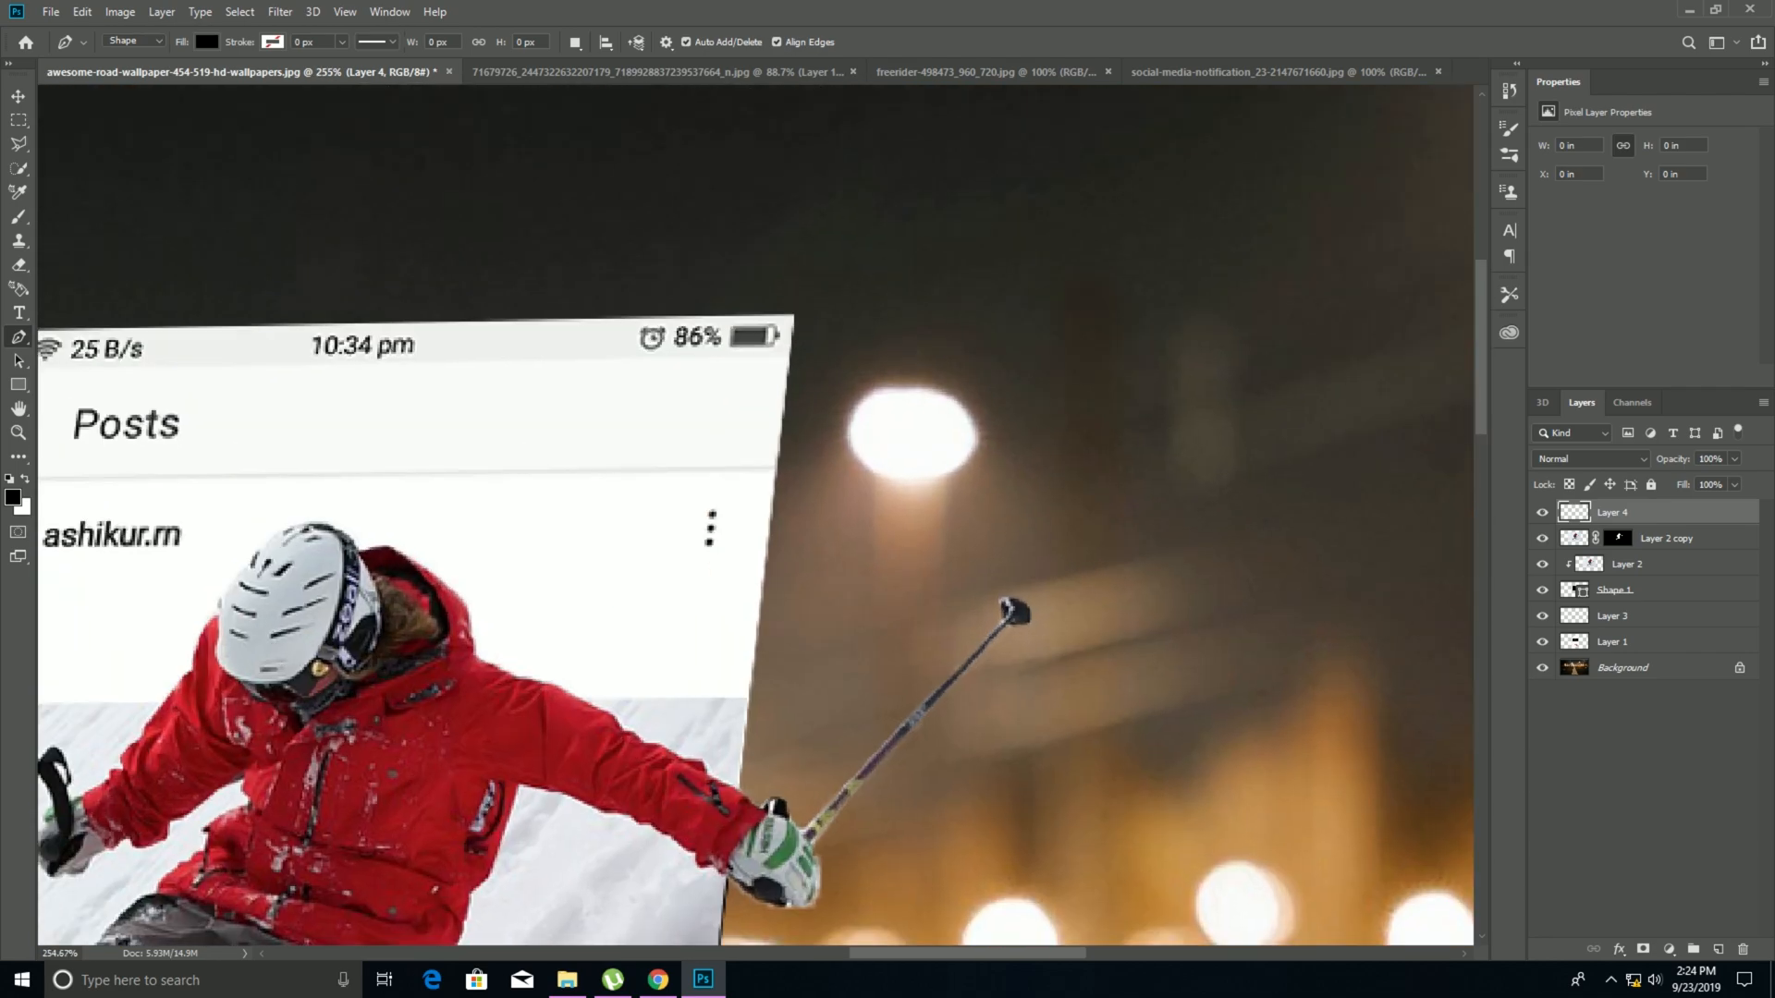
click(800, 317)
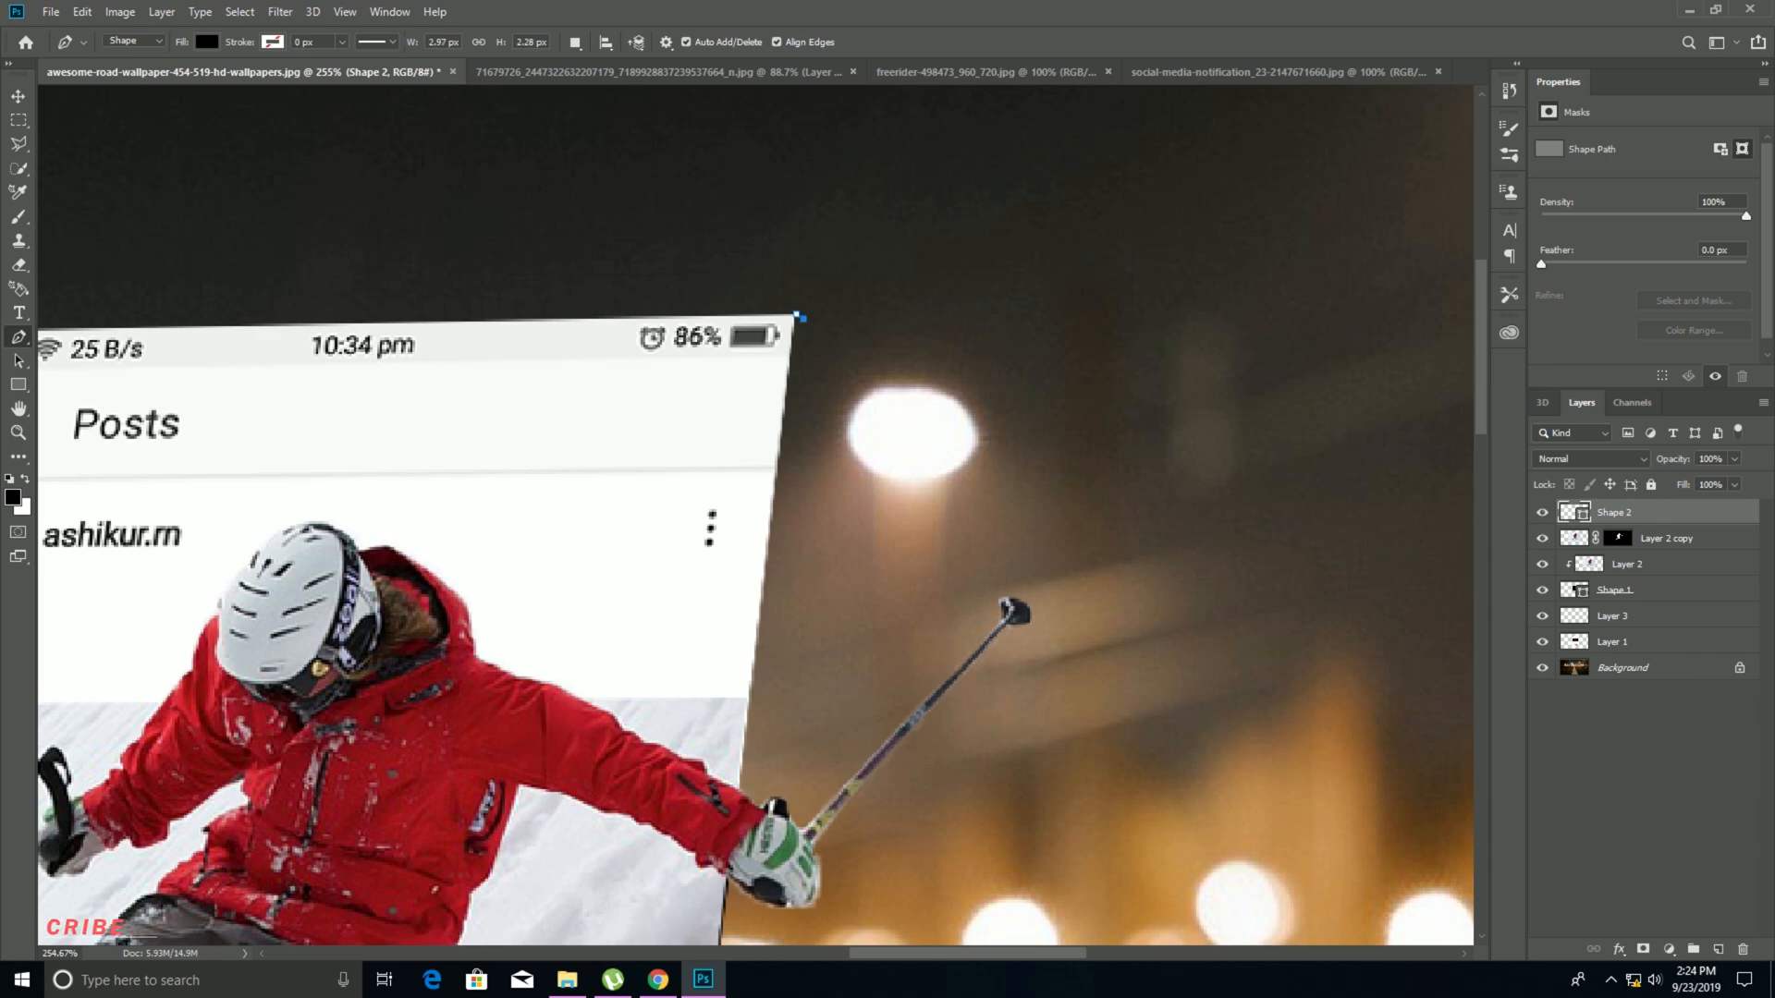
scroll(800, 317, down, 5)
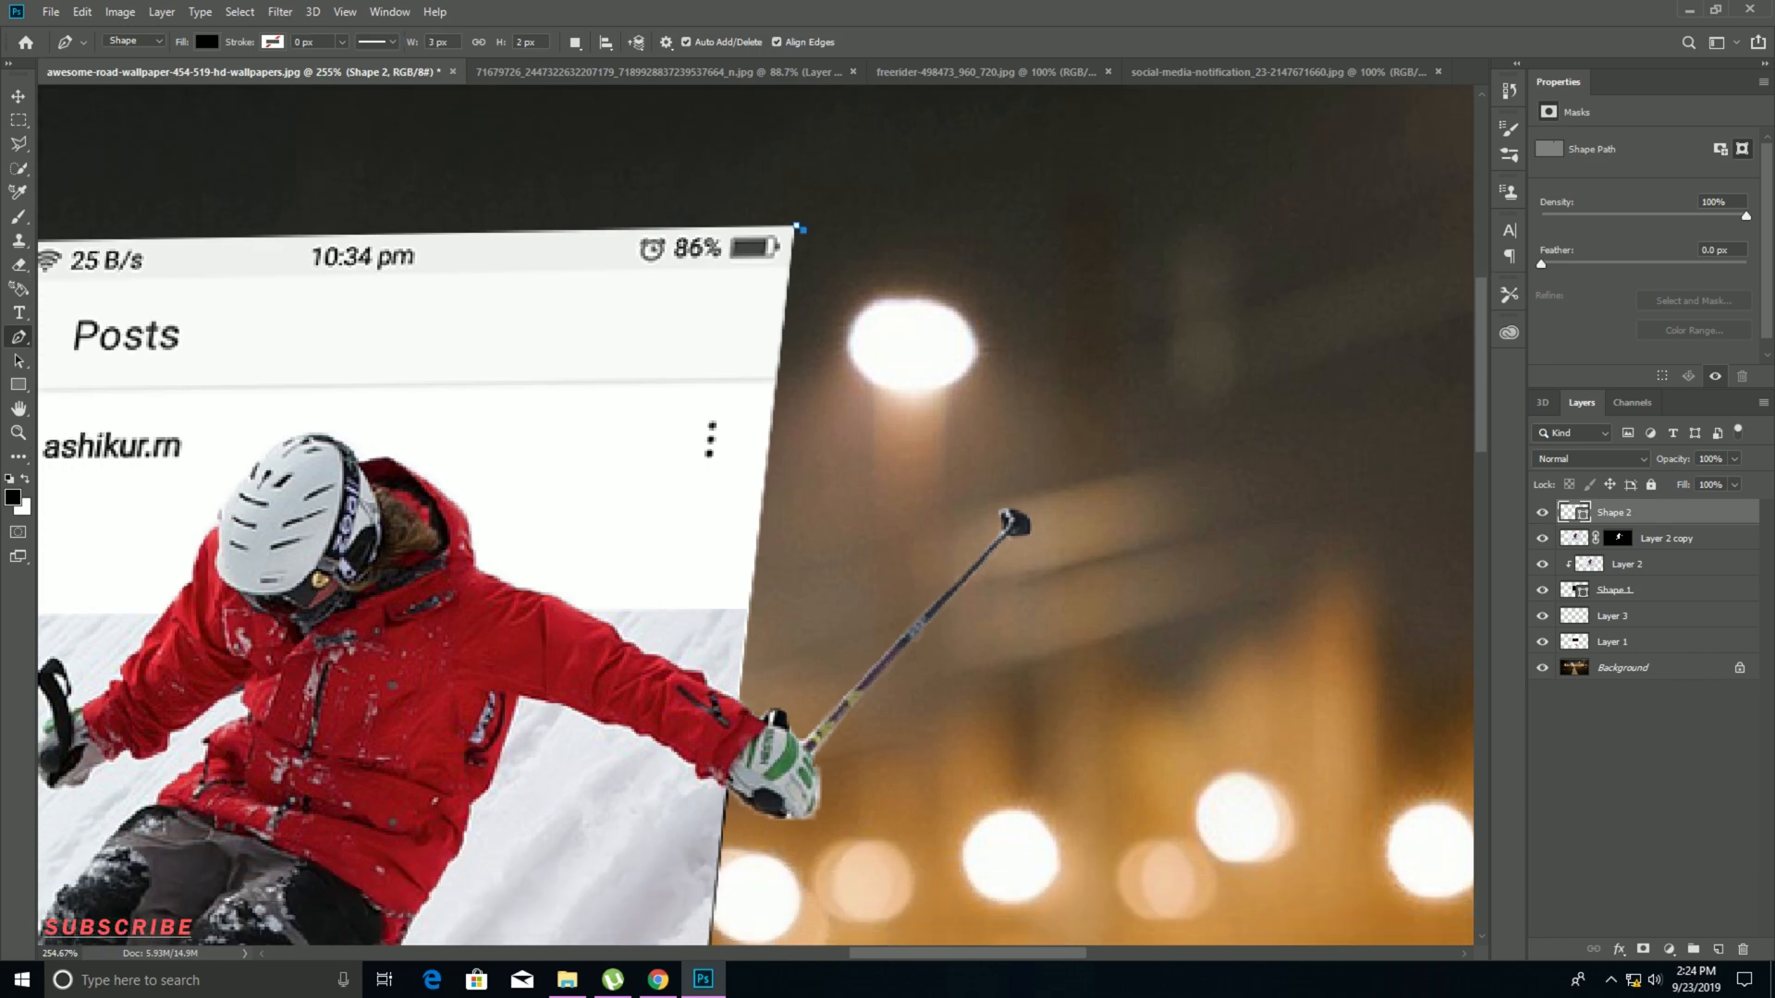
scroll(800, 317, down, 7)
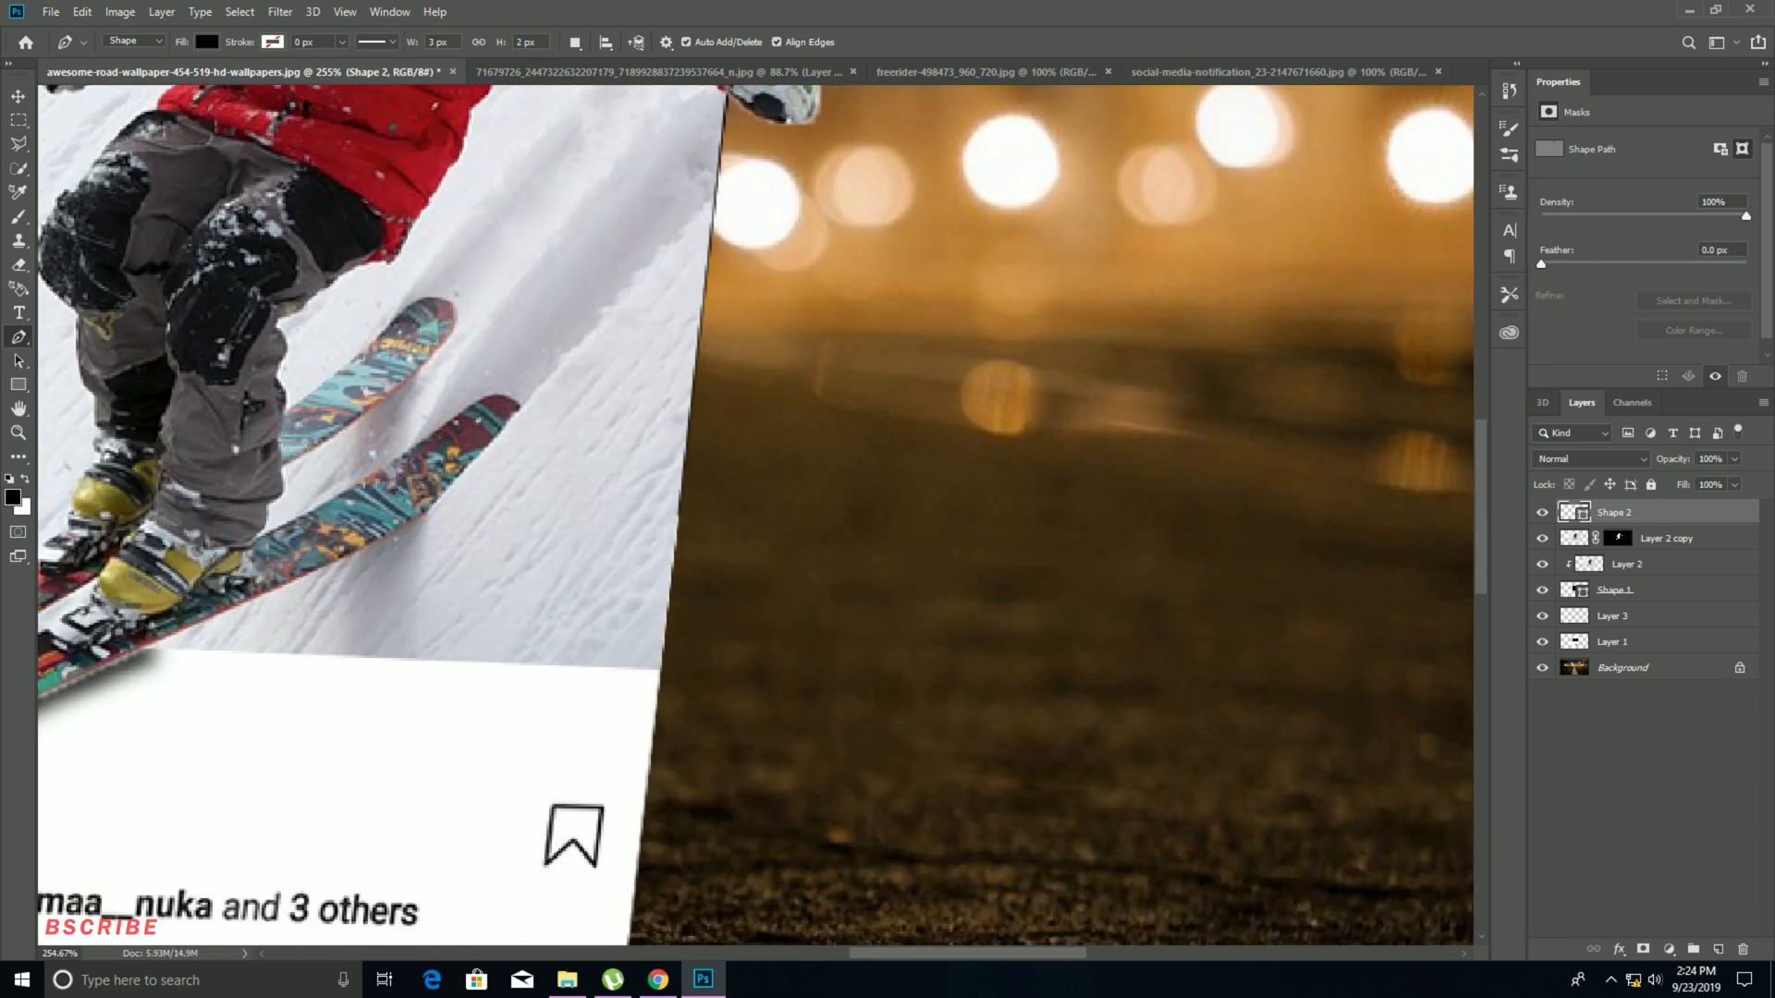
scroll(800, 318, down, 4)
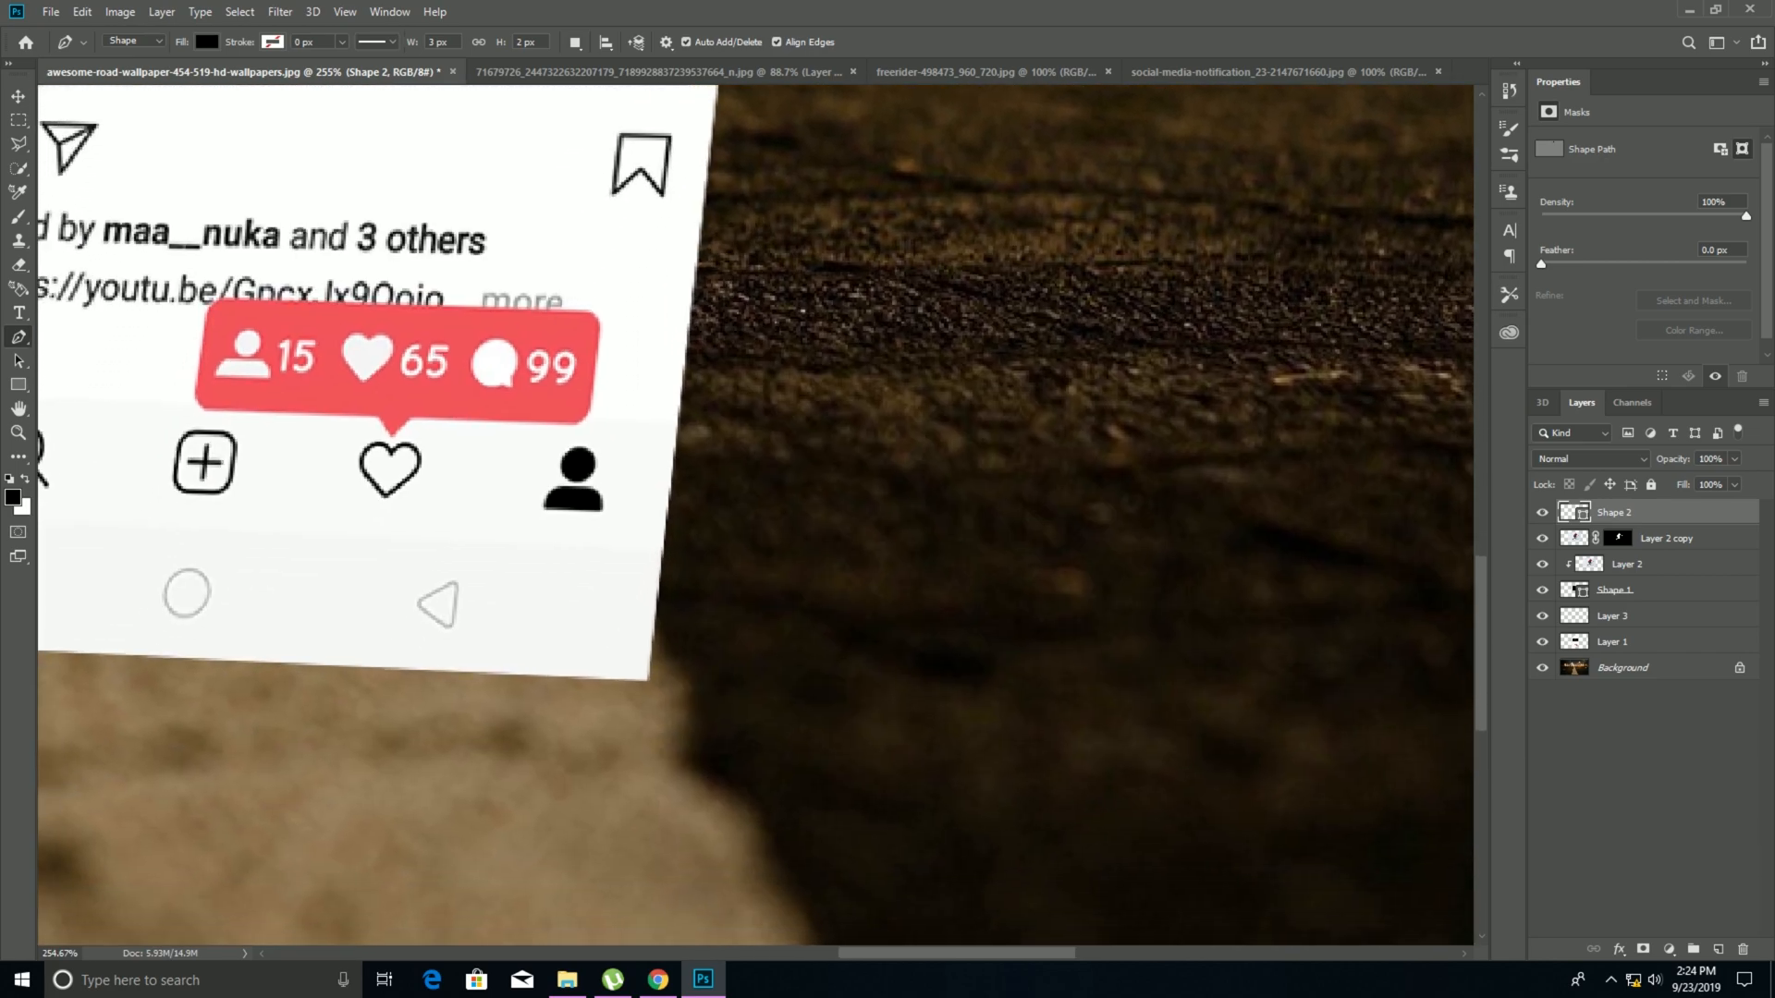
click(658, 682)
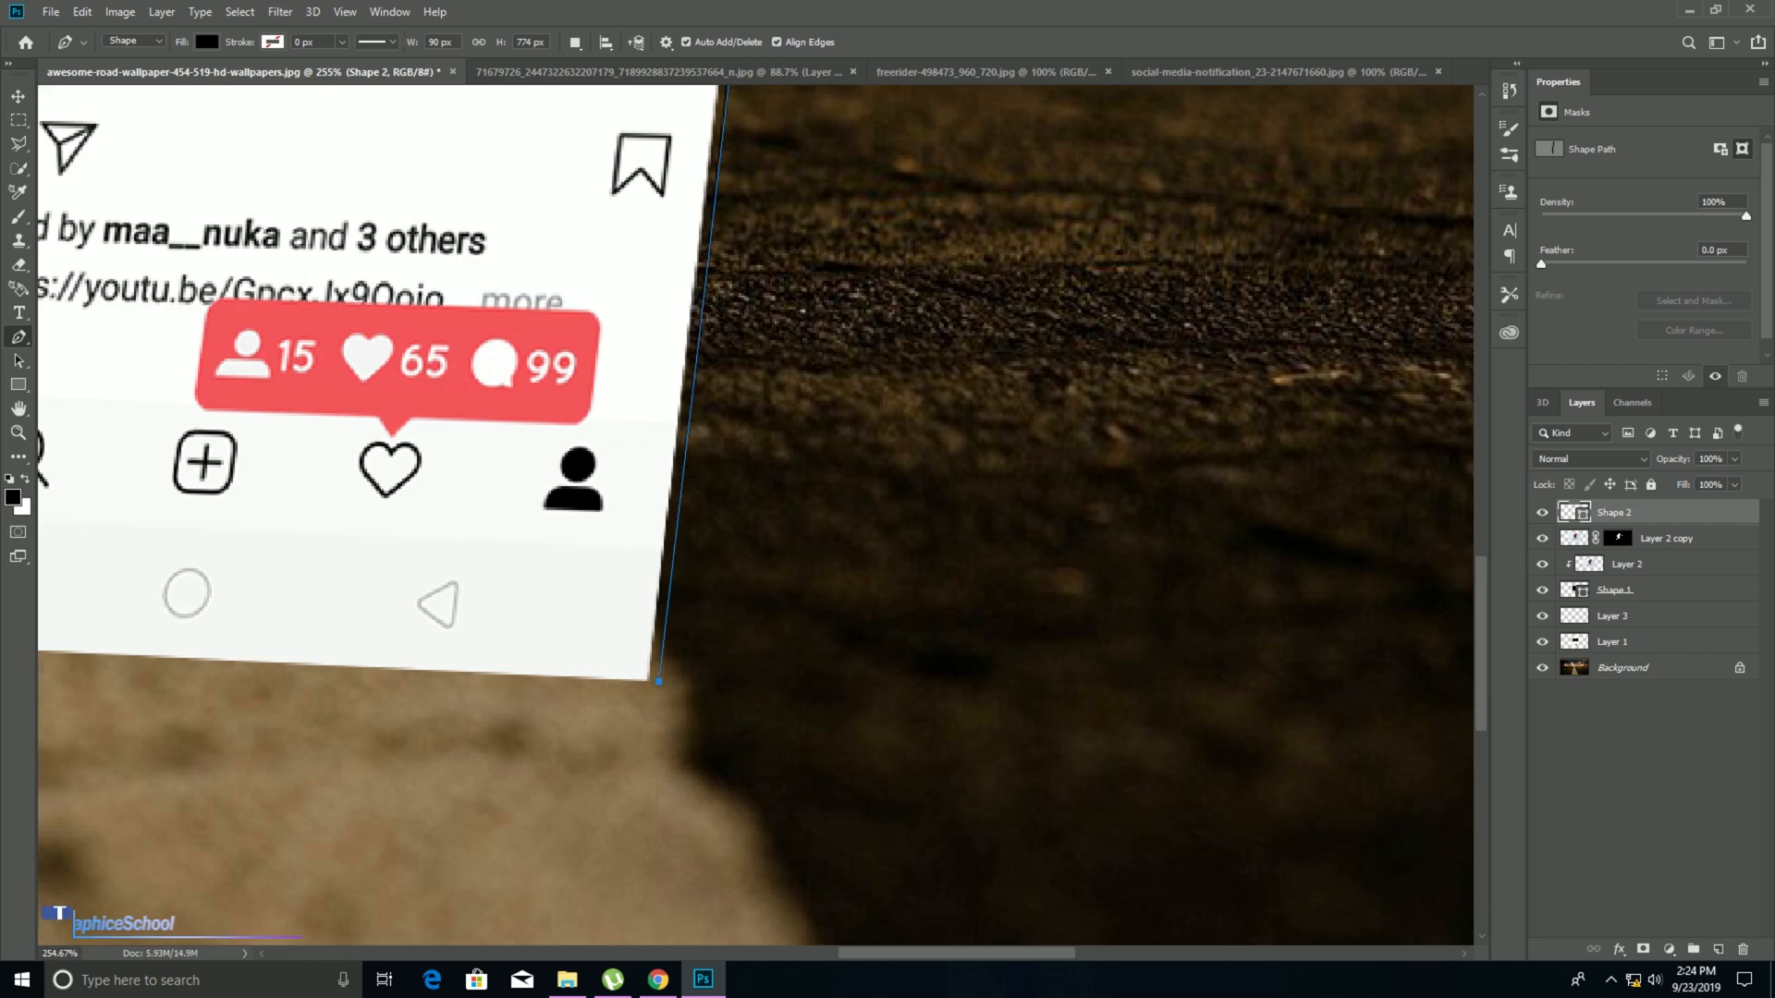
click(647, 681)
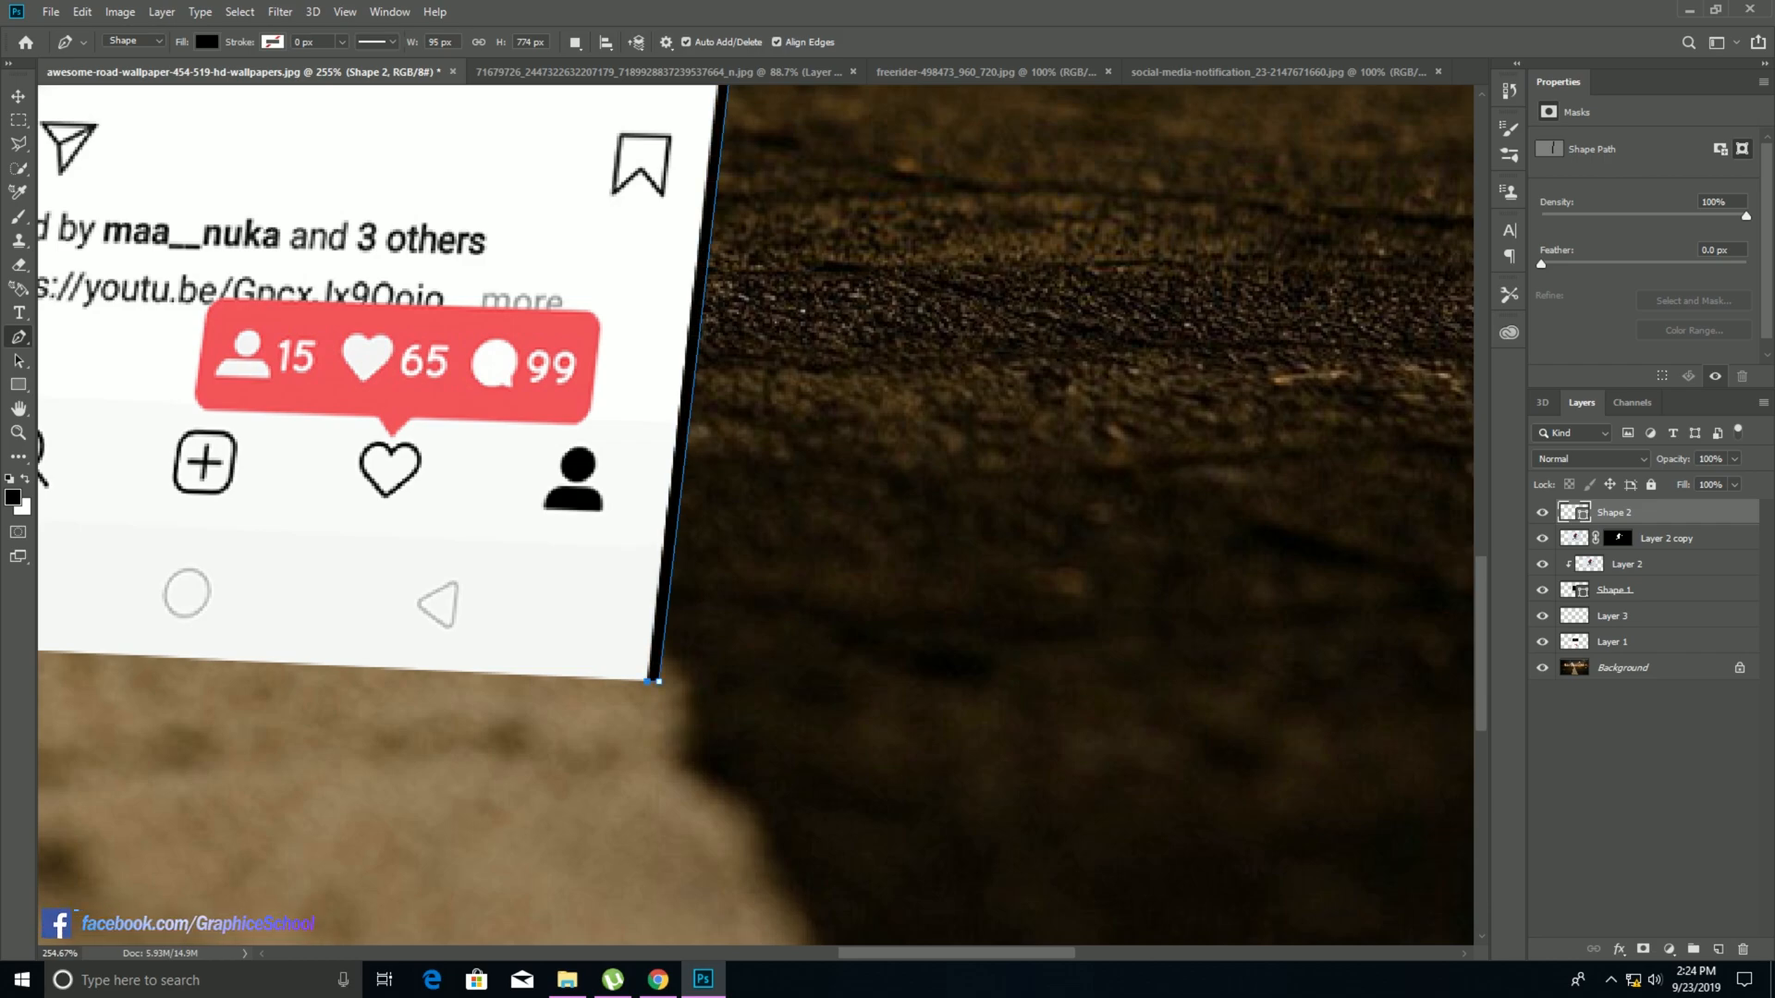
scroll(755, 516, up, 15)
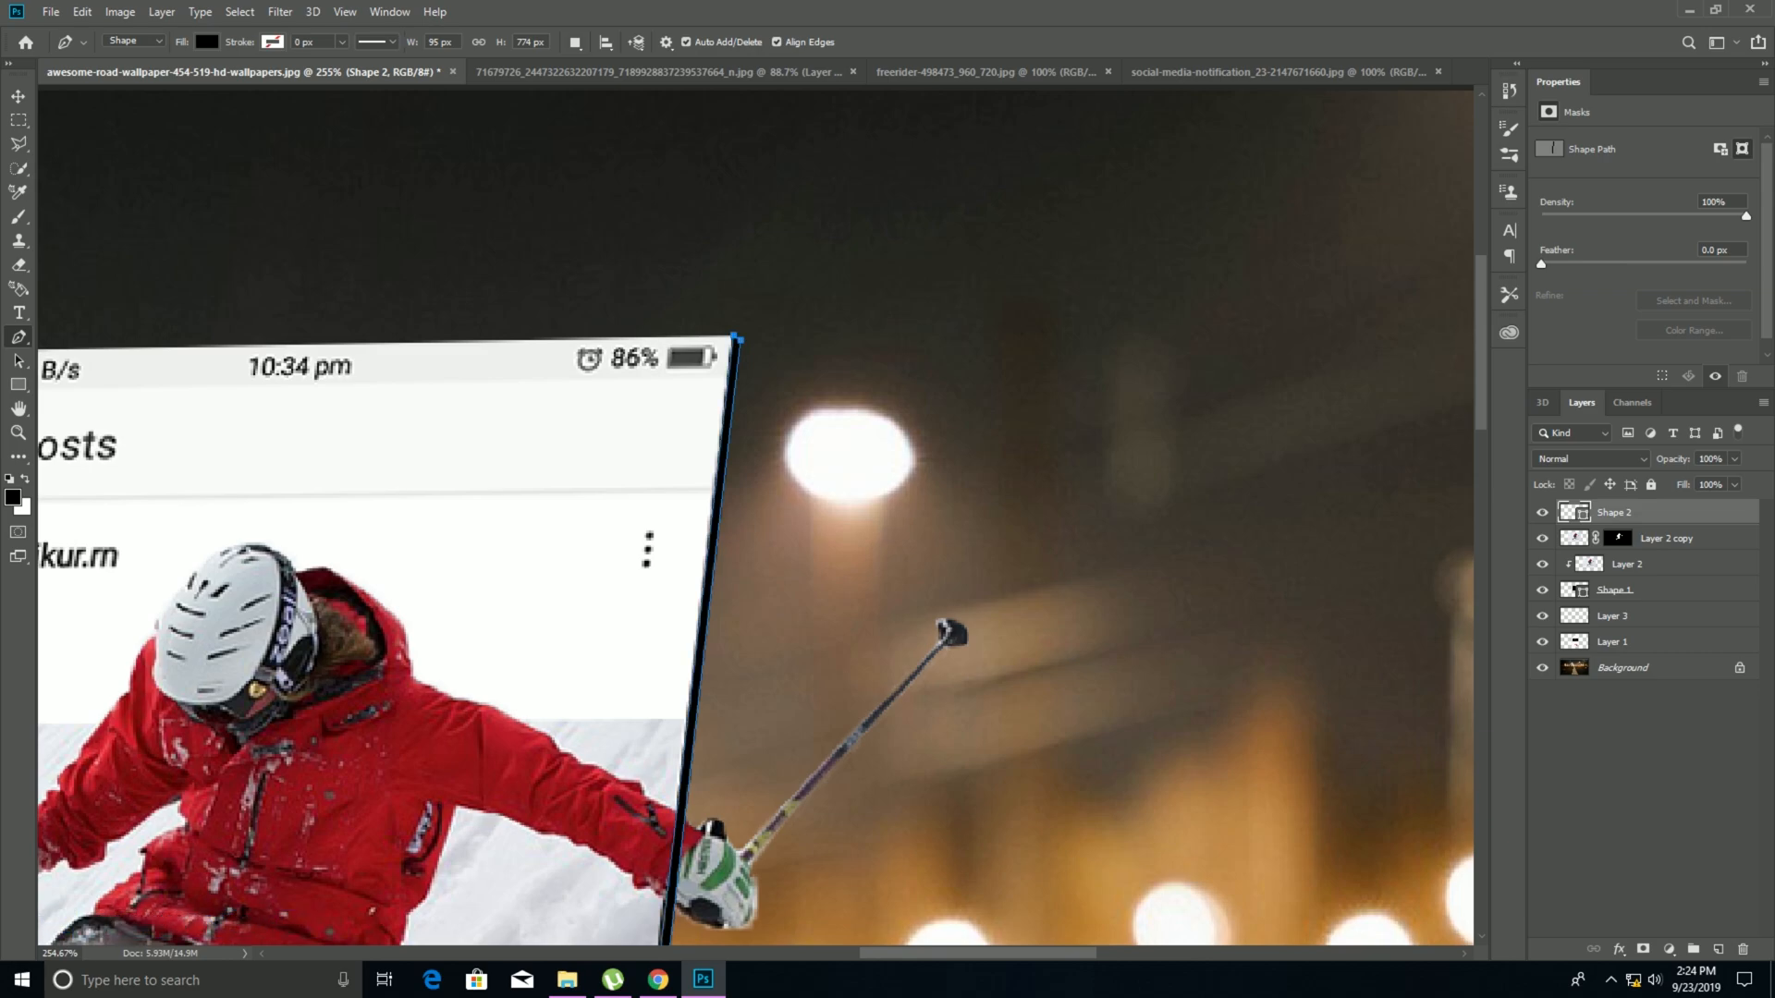
key(v)
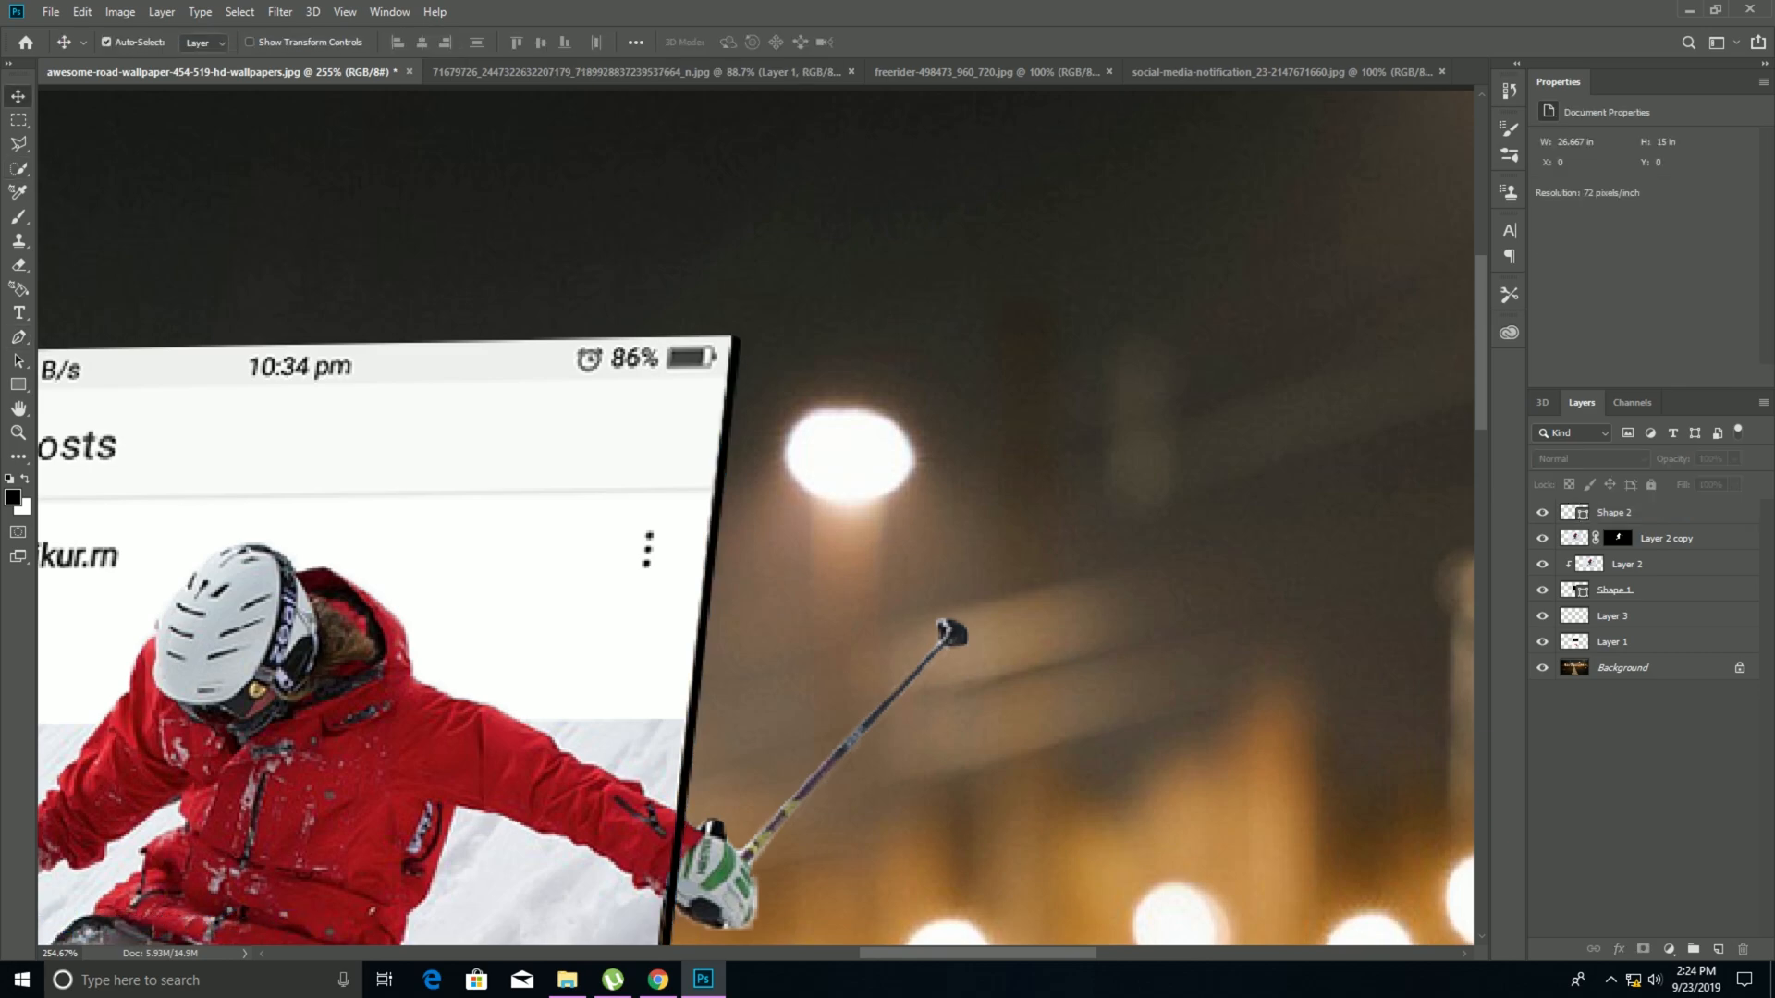
Move the new black edge shape beneath the post layer, directly above the background.
scroll(755, 516, down, 10)
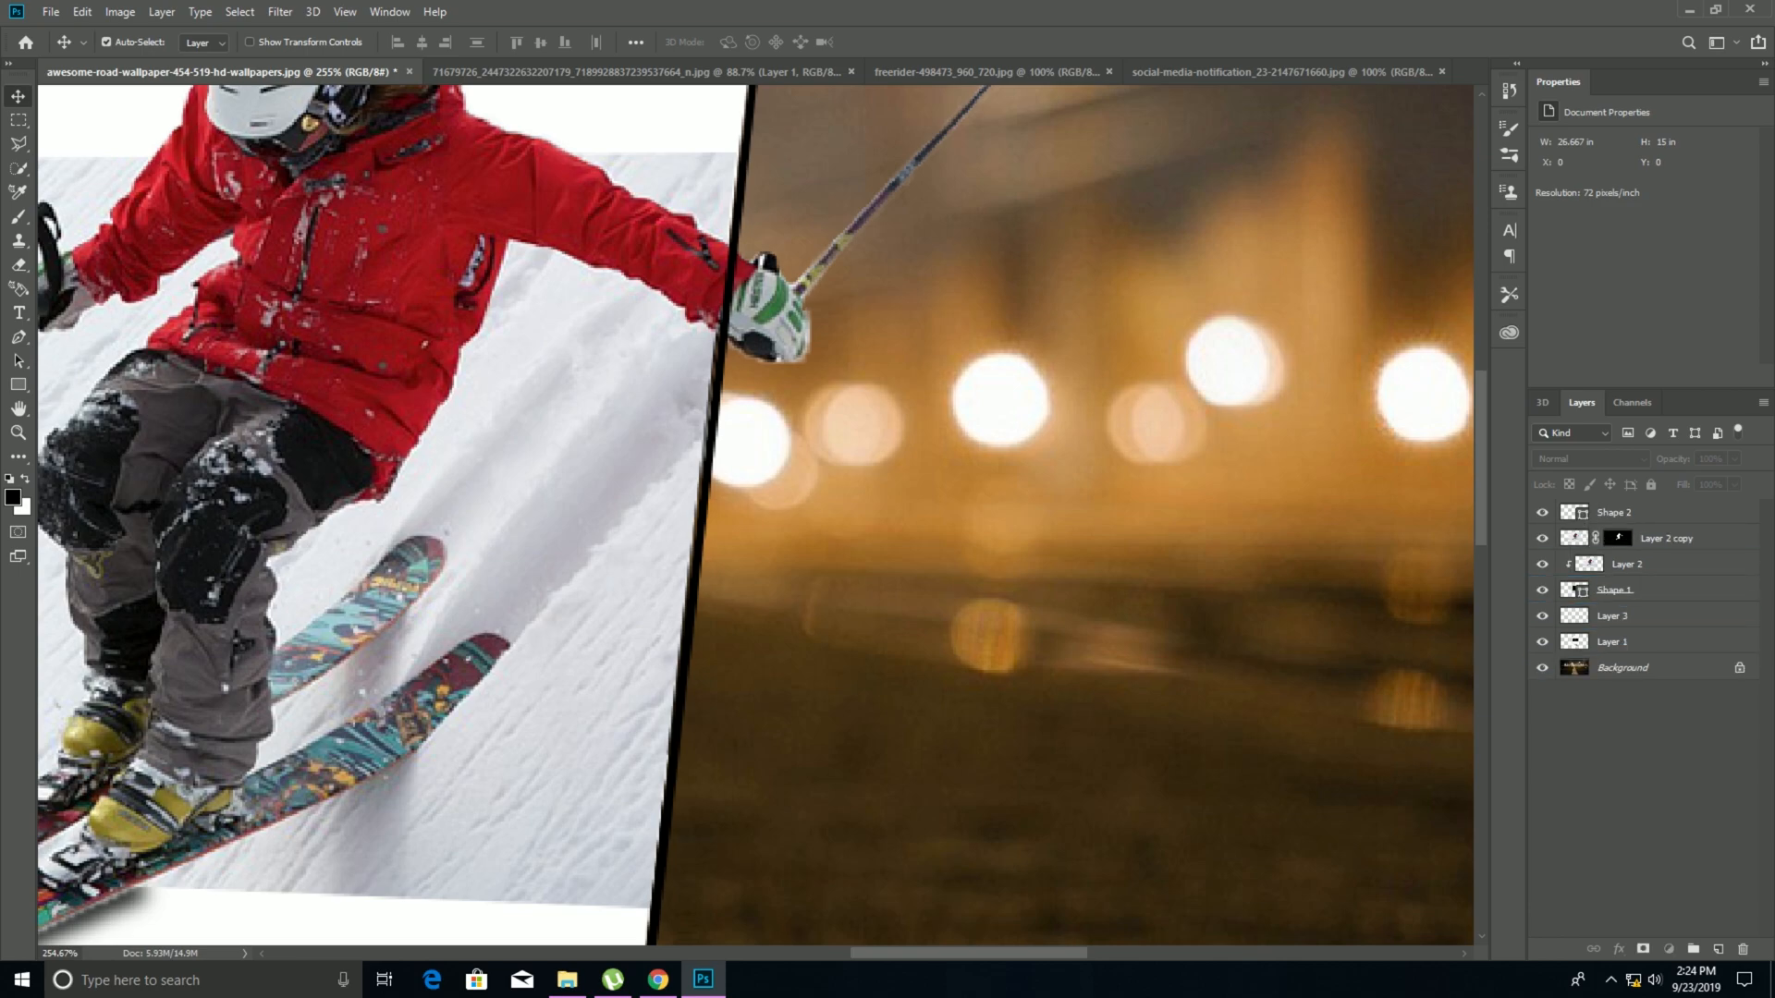
drag(1613, 512, 1613, 653)
scroll(755, 516, down, 9)
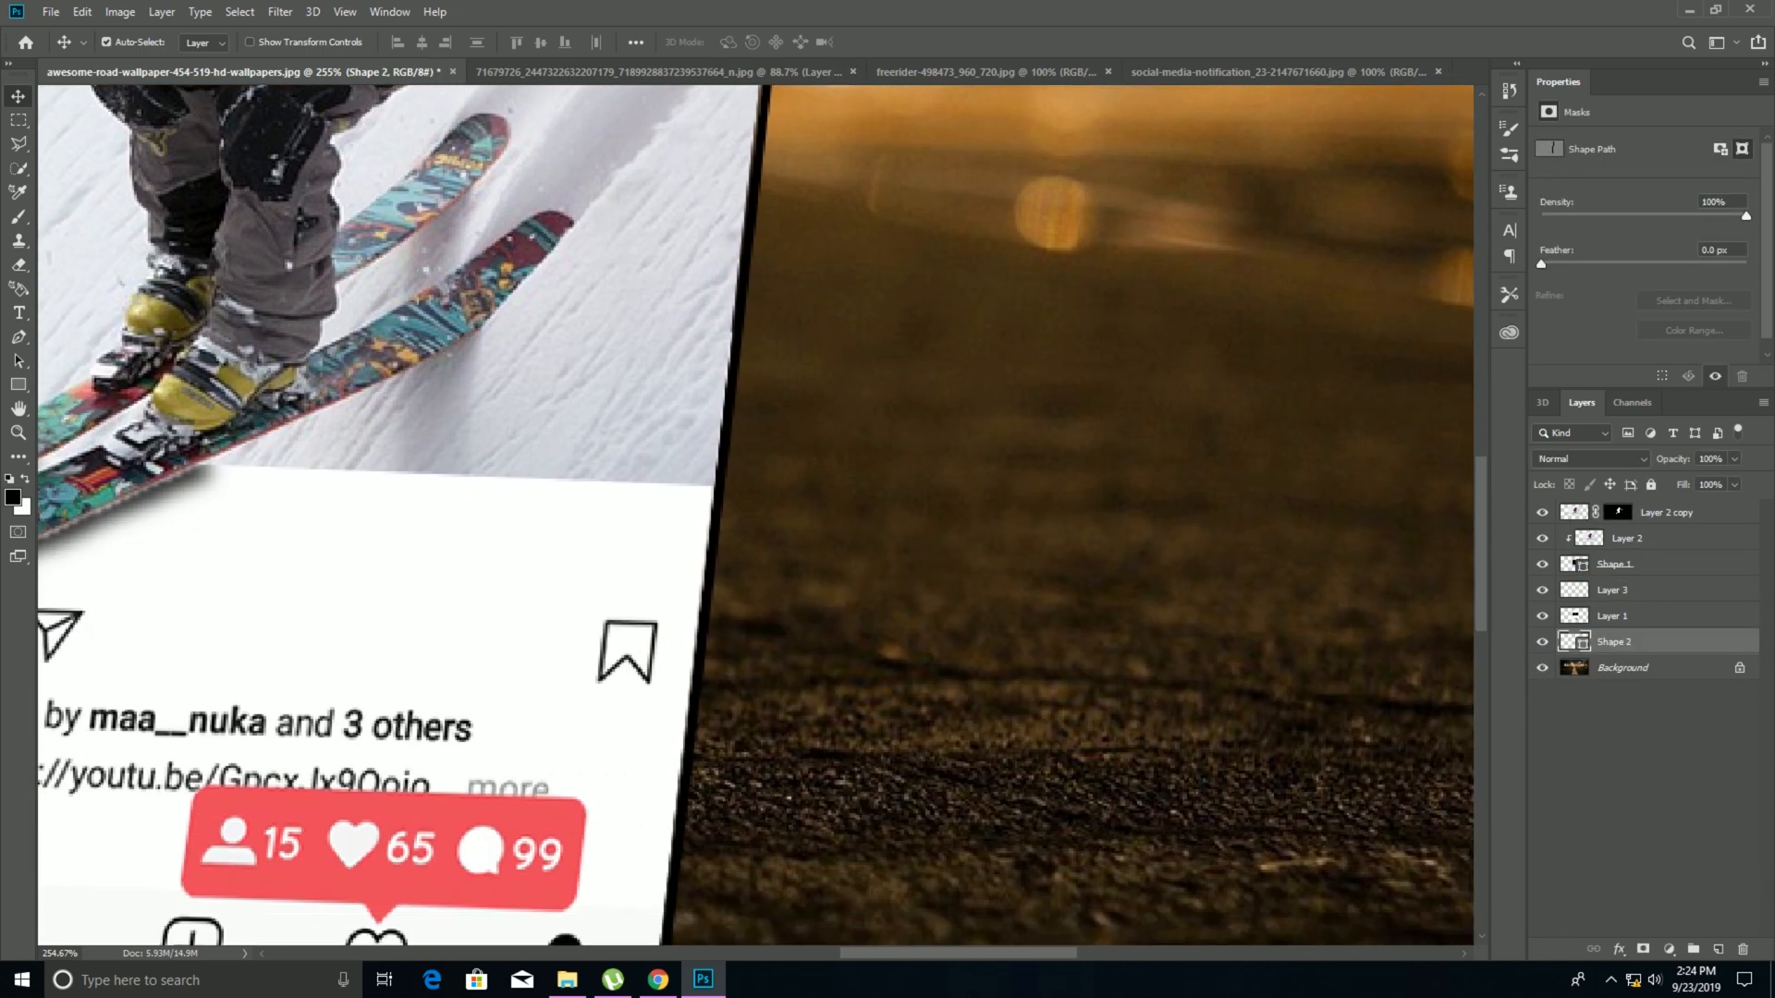
scroll(755, 516, down, 8)
scroll(756, 516, left, 4)
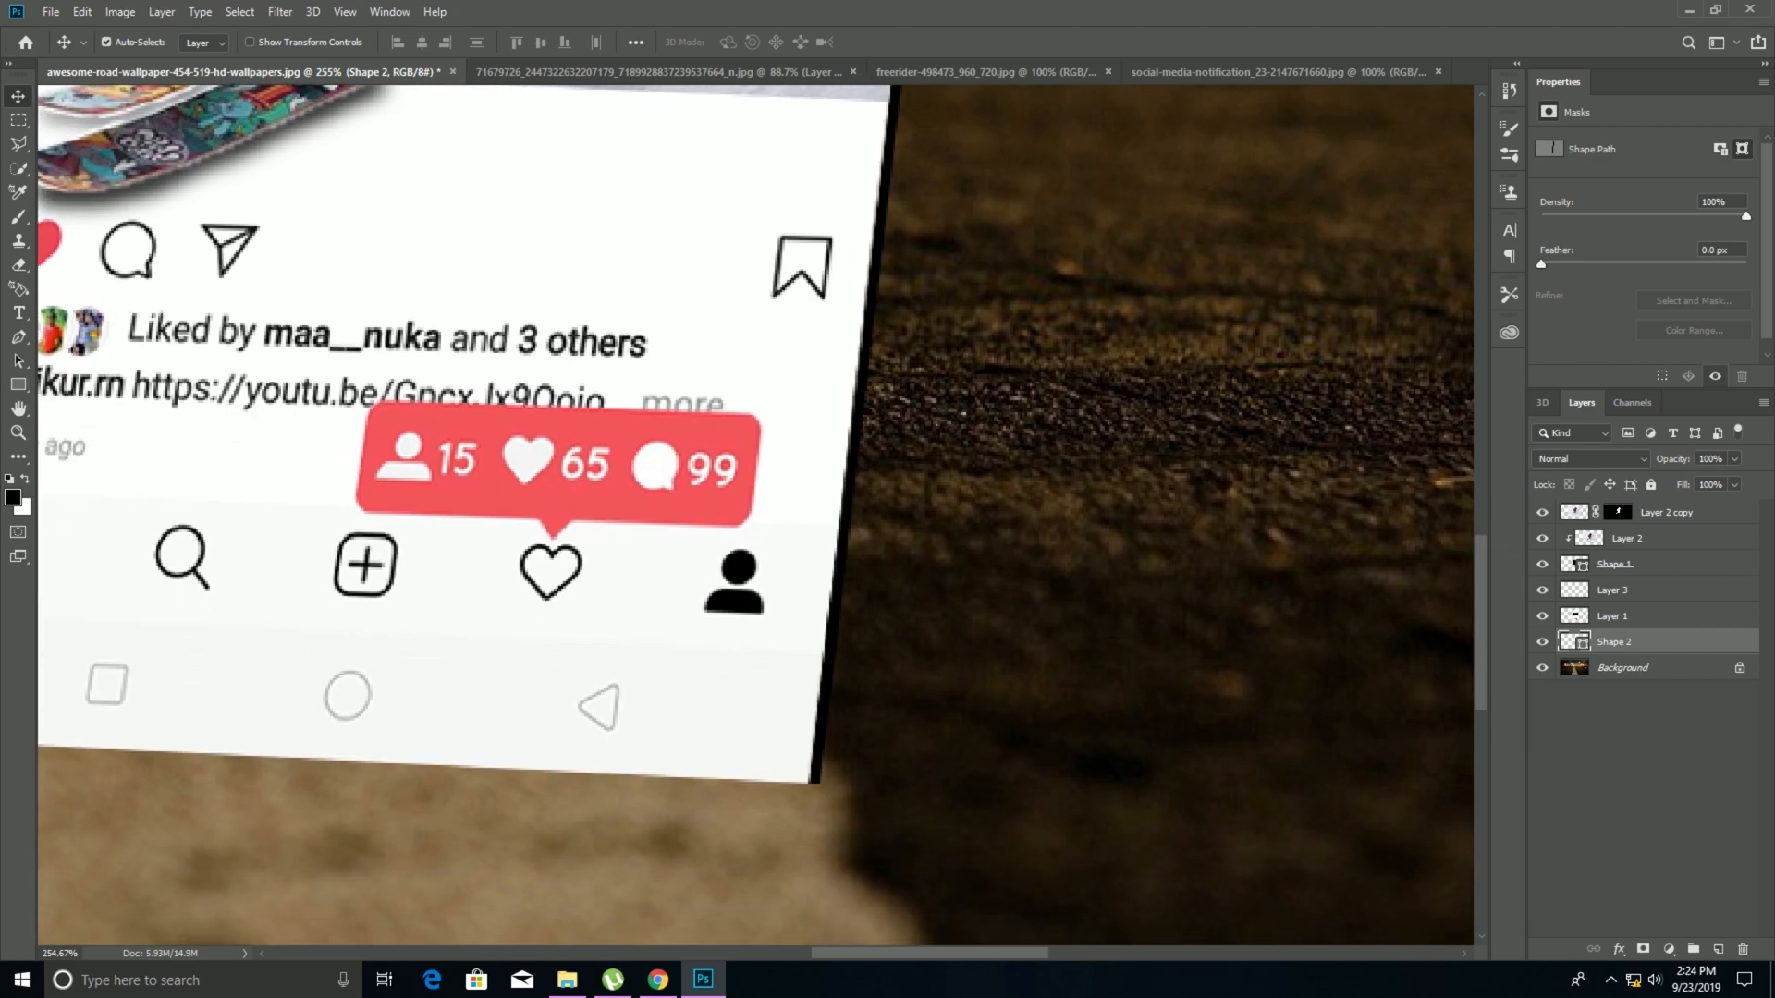
scroll(756, 516, down, 10)
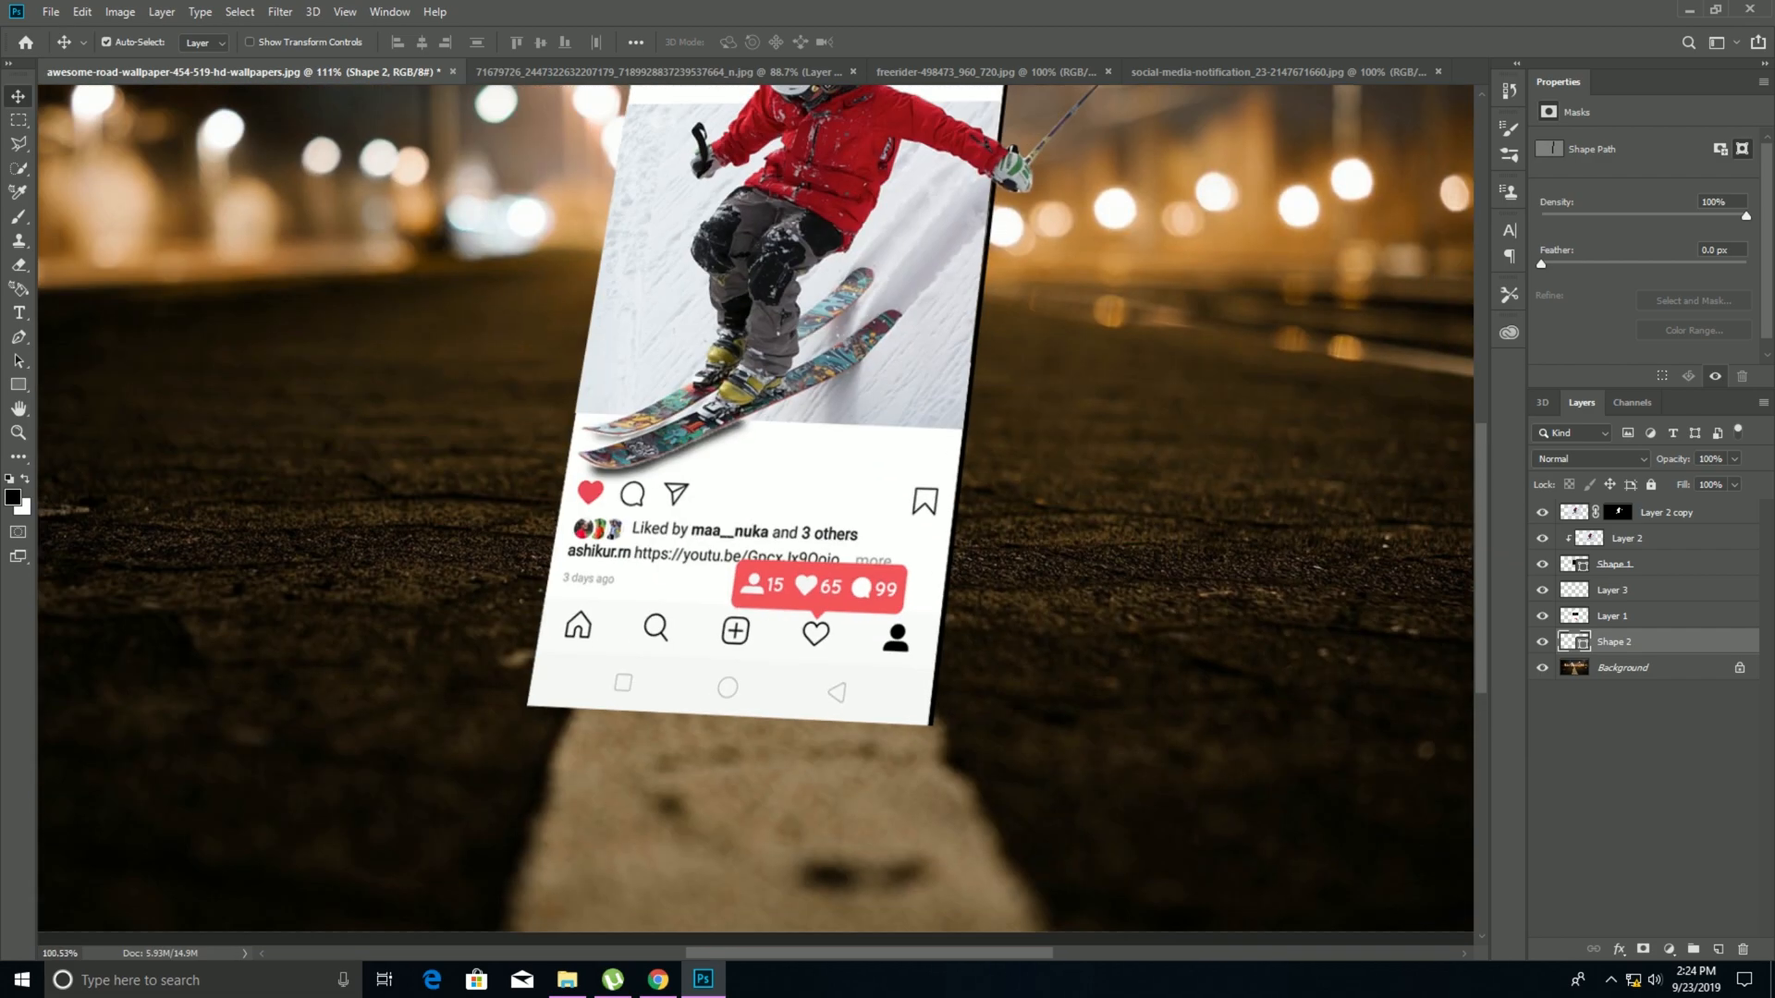
Recolour the narrow edge shape along the post's right side to a medium grey (9b9797).
scroll(976, 628, up, 5)
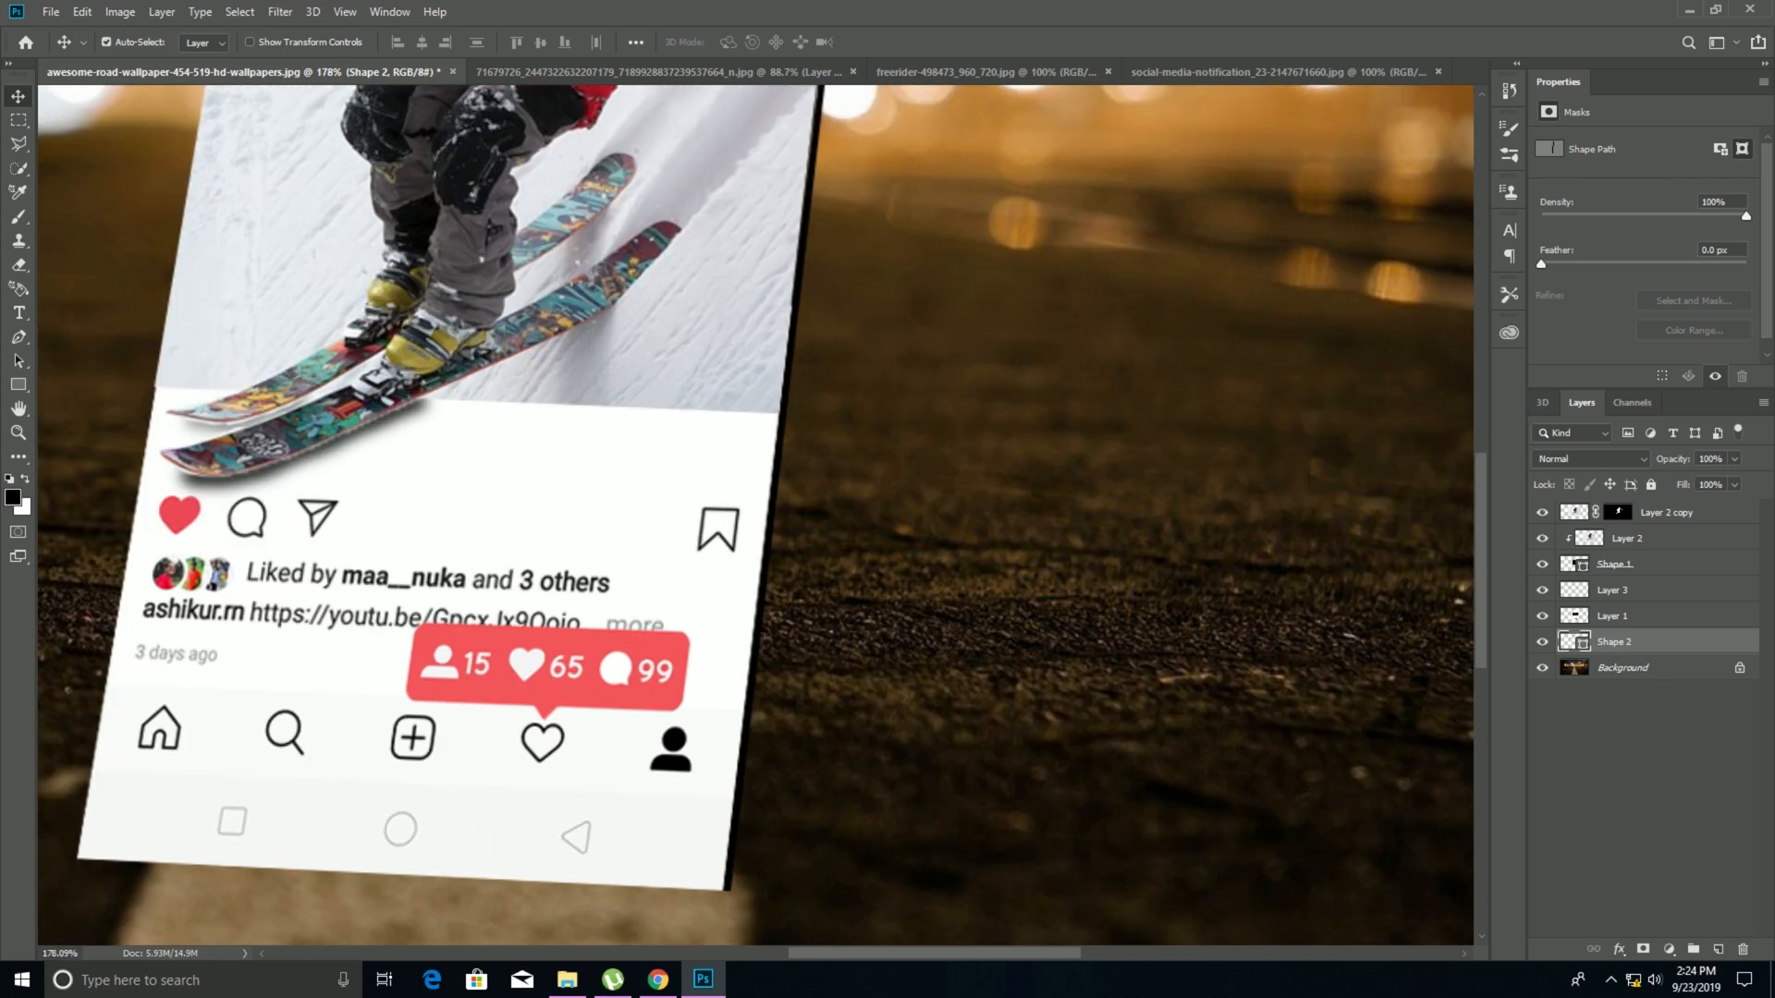
double_click(1573, 641)
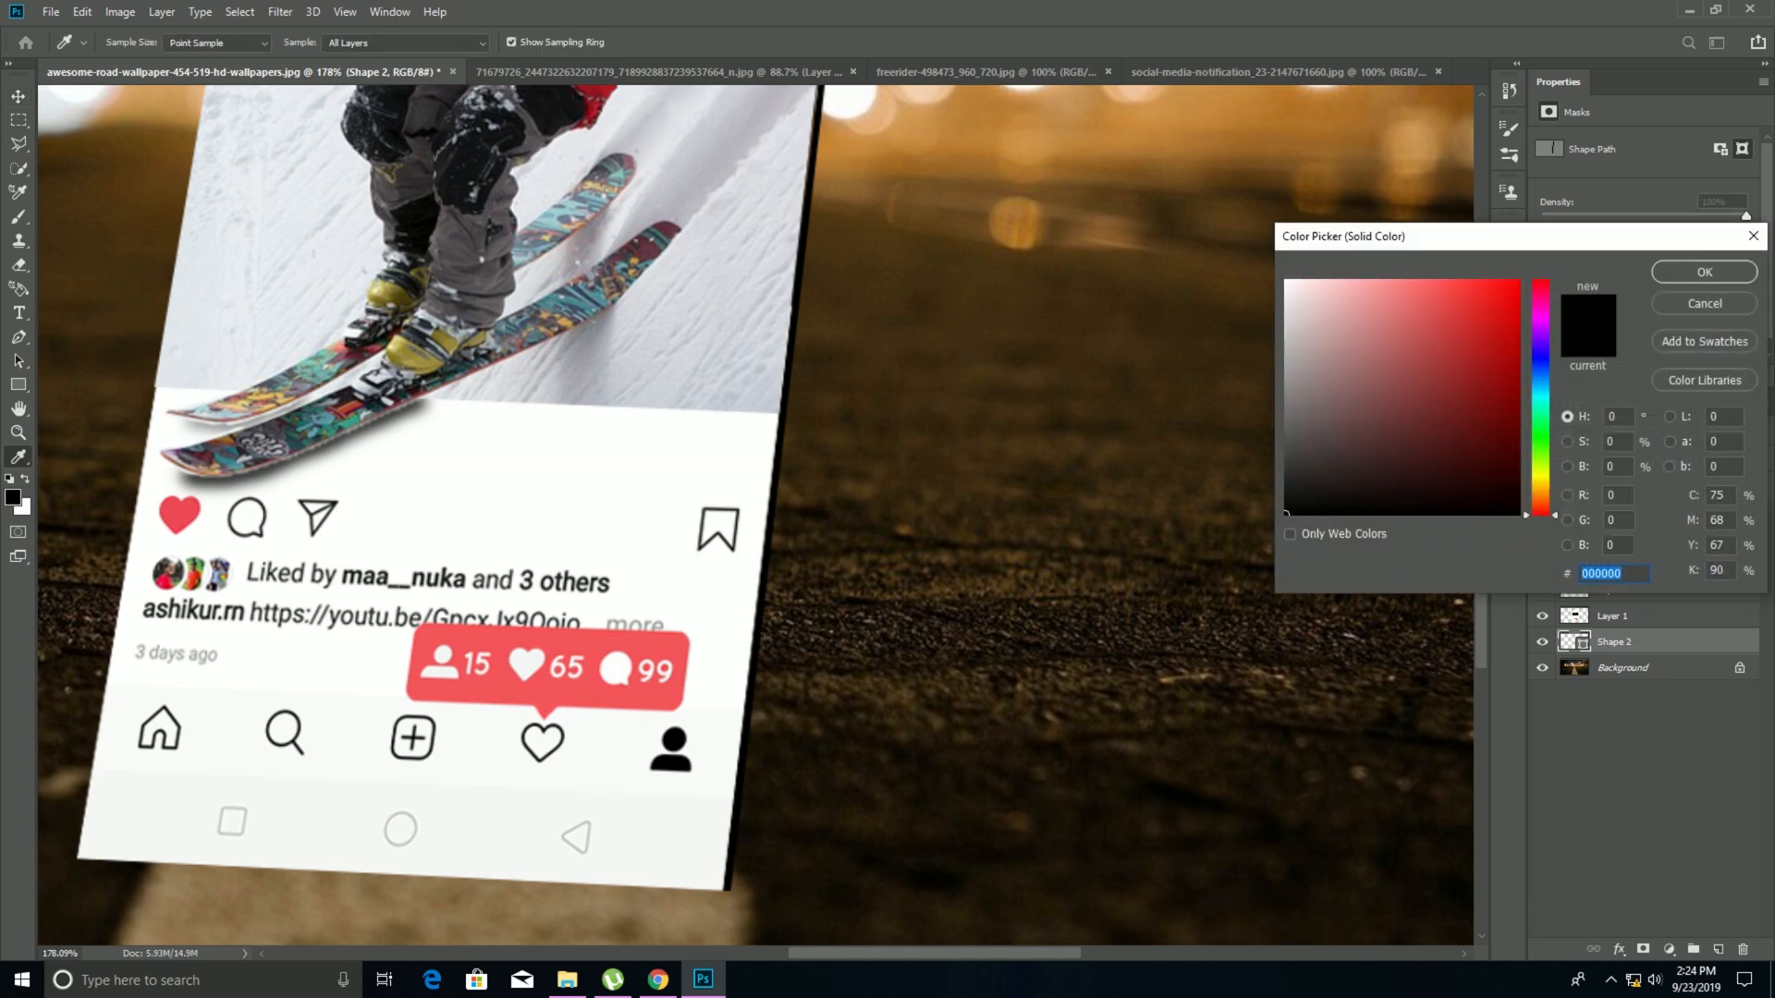
click(1289, 411)
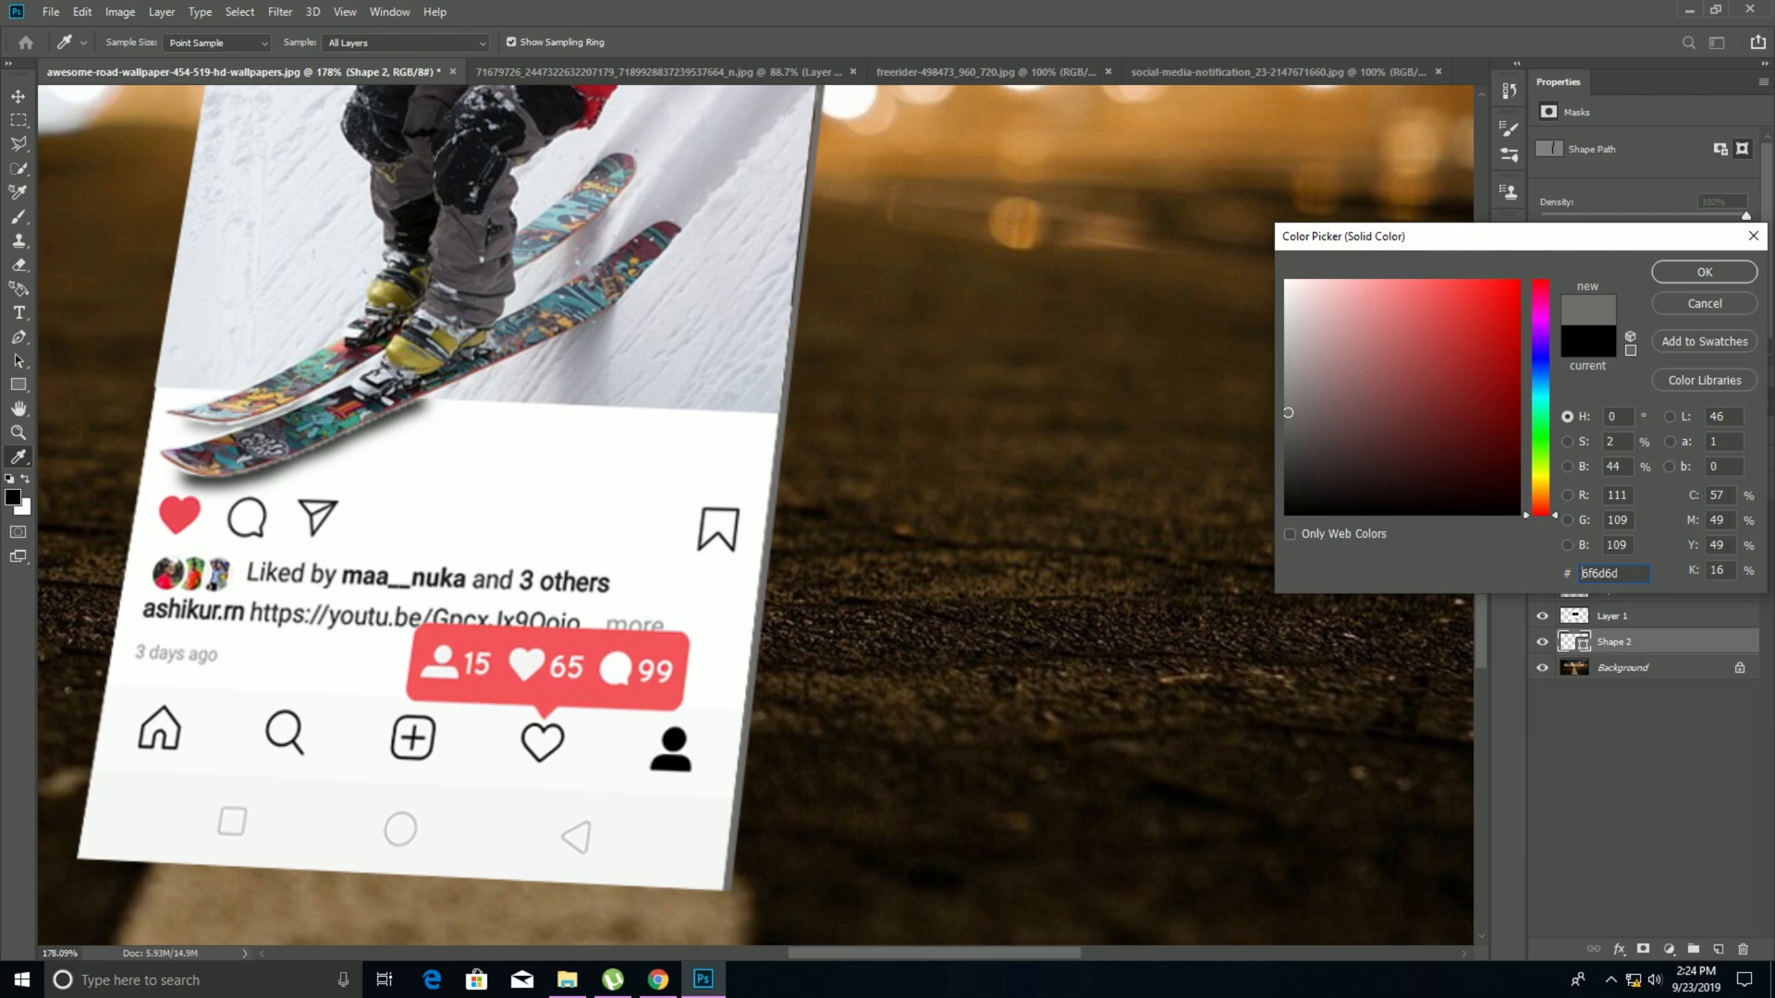
click(1286, 350)
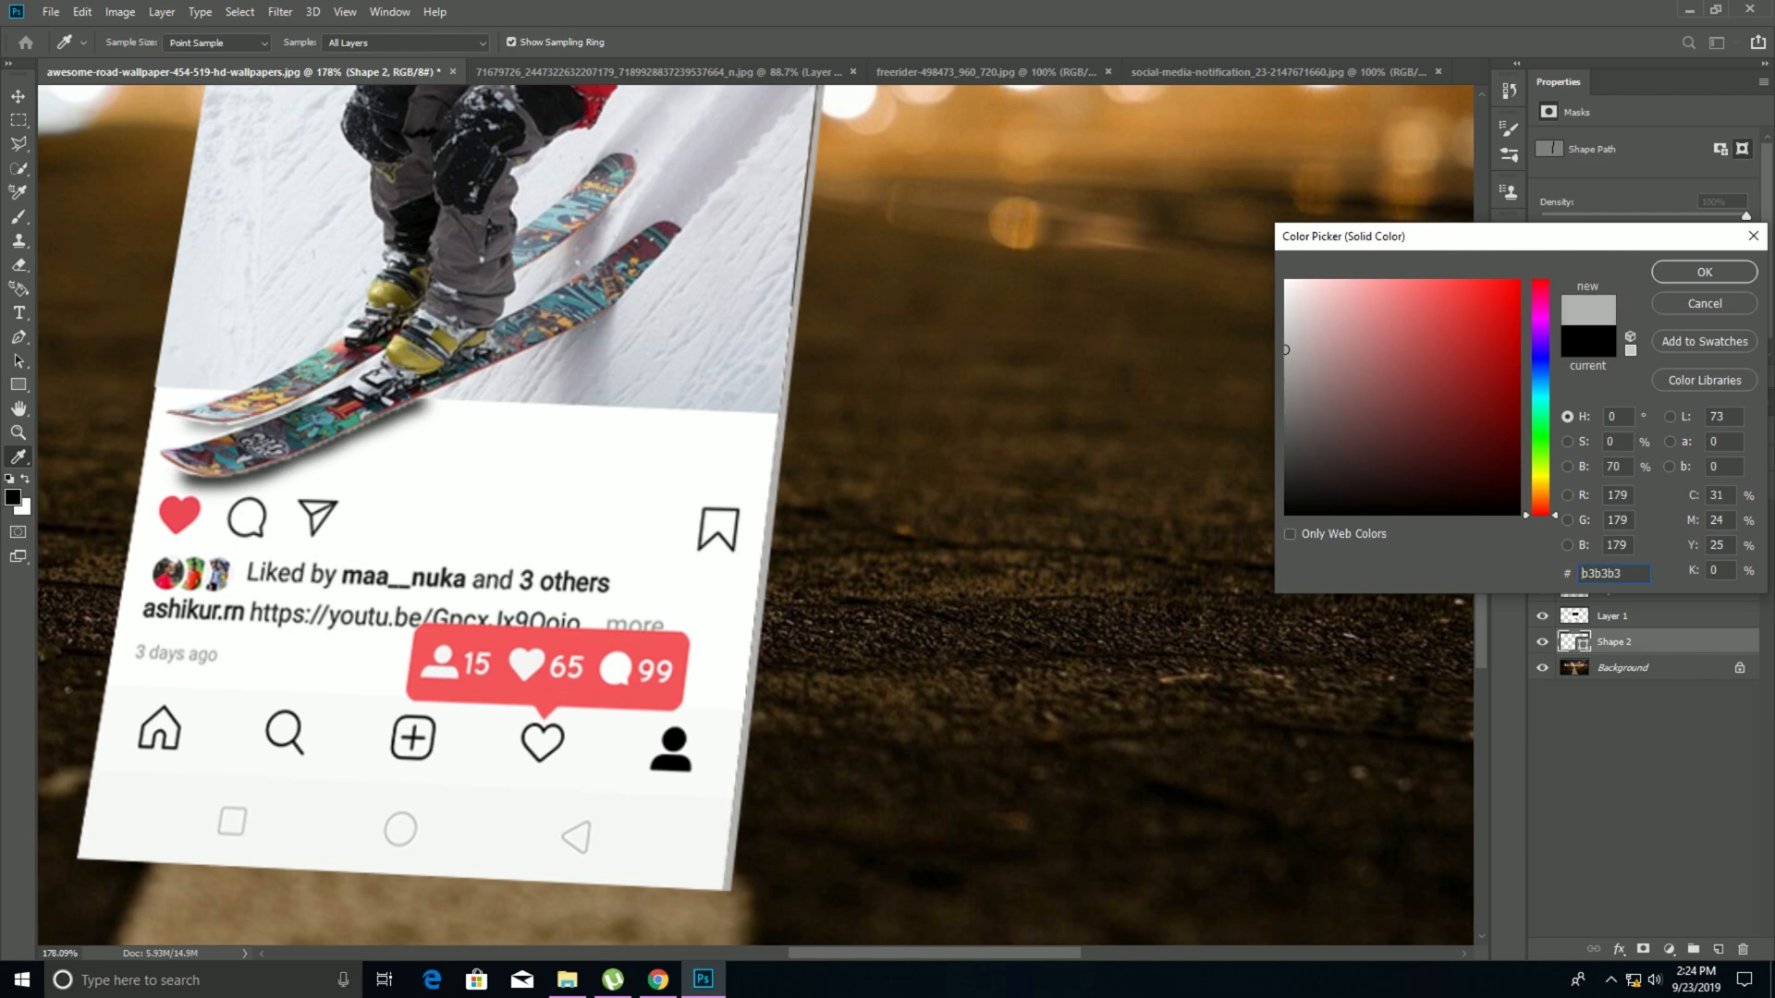
text(ffffff)
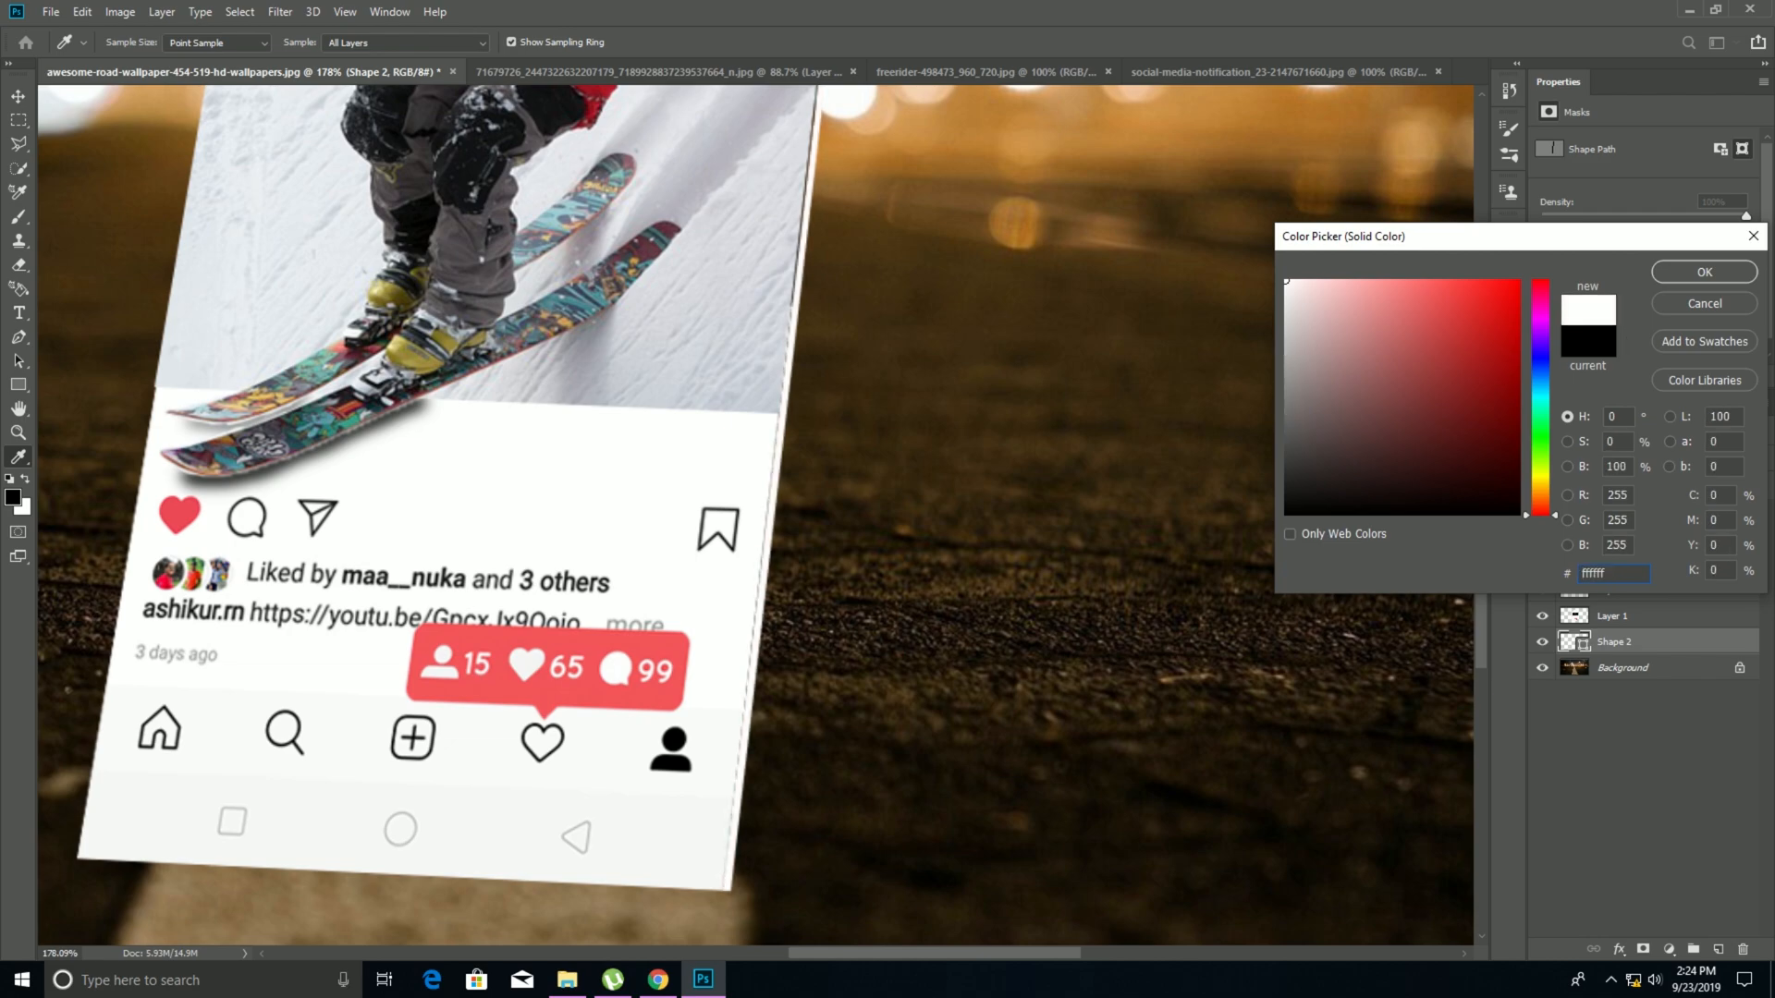
click(1289, 344)
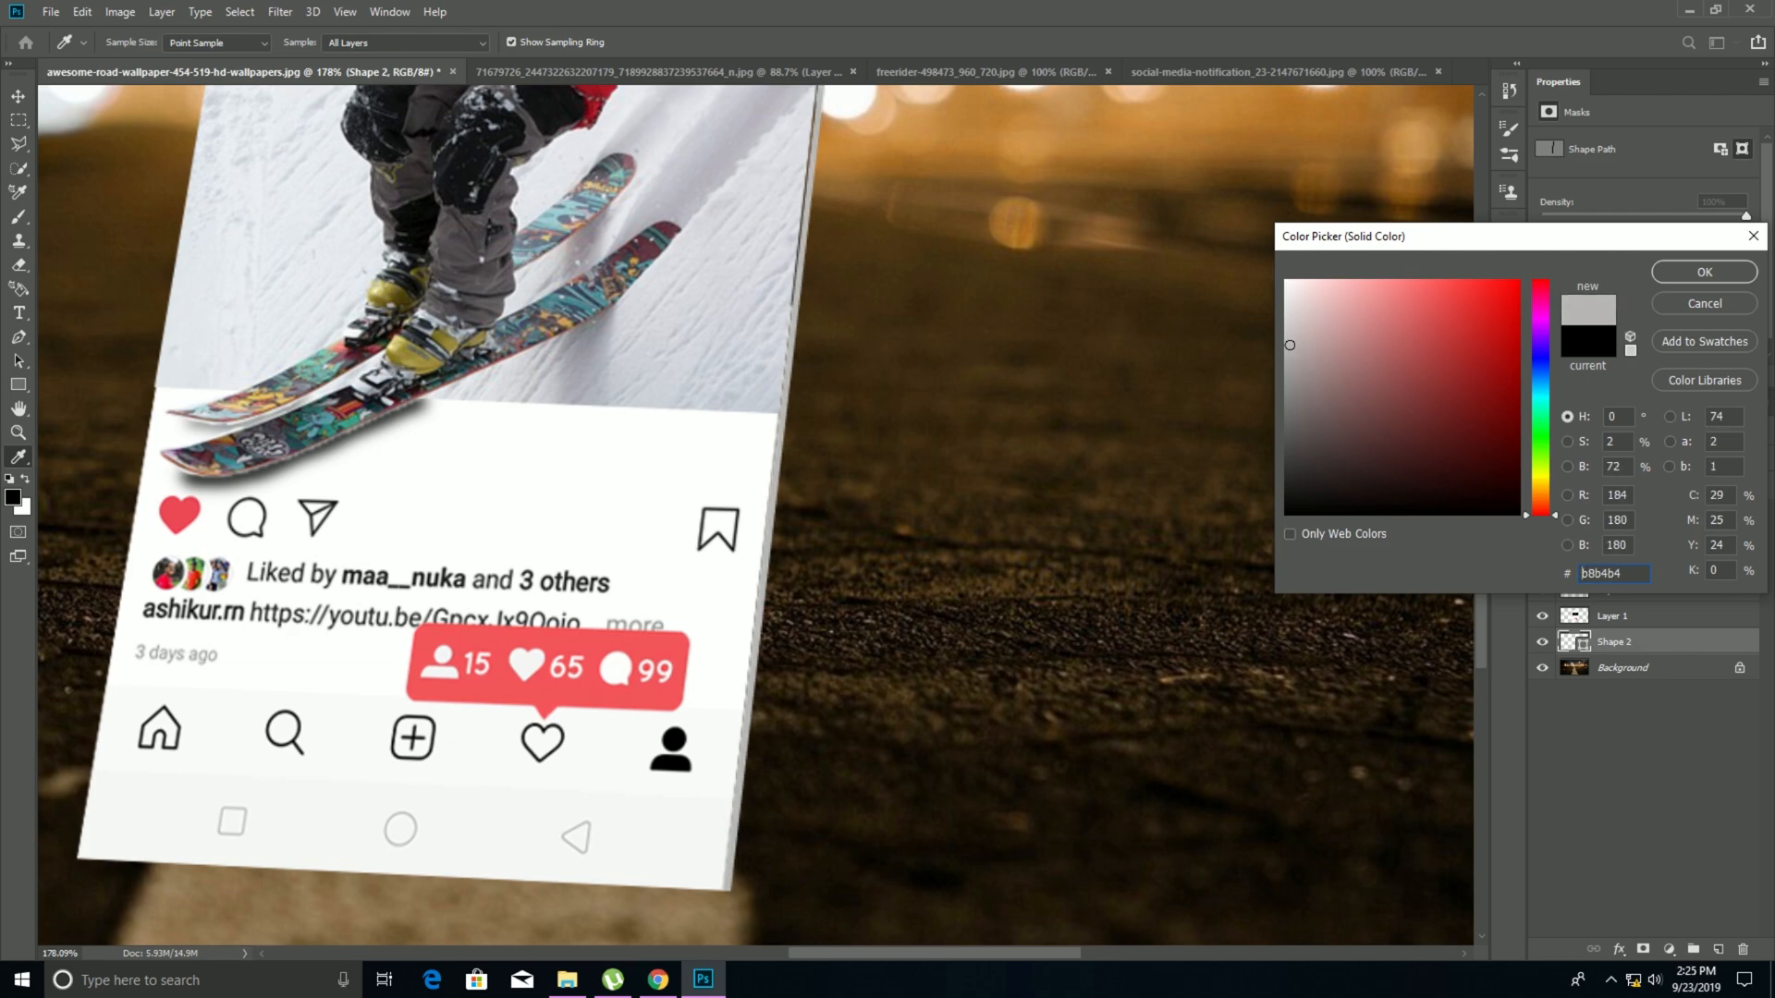
click(1290, 372)
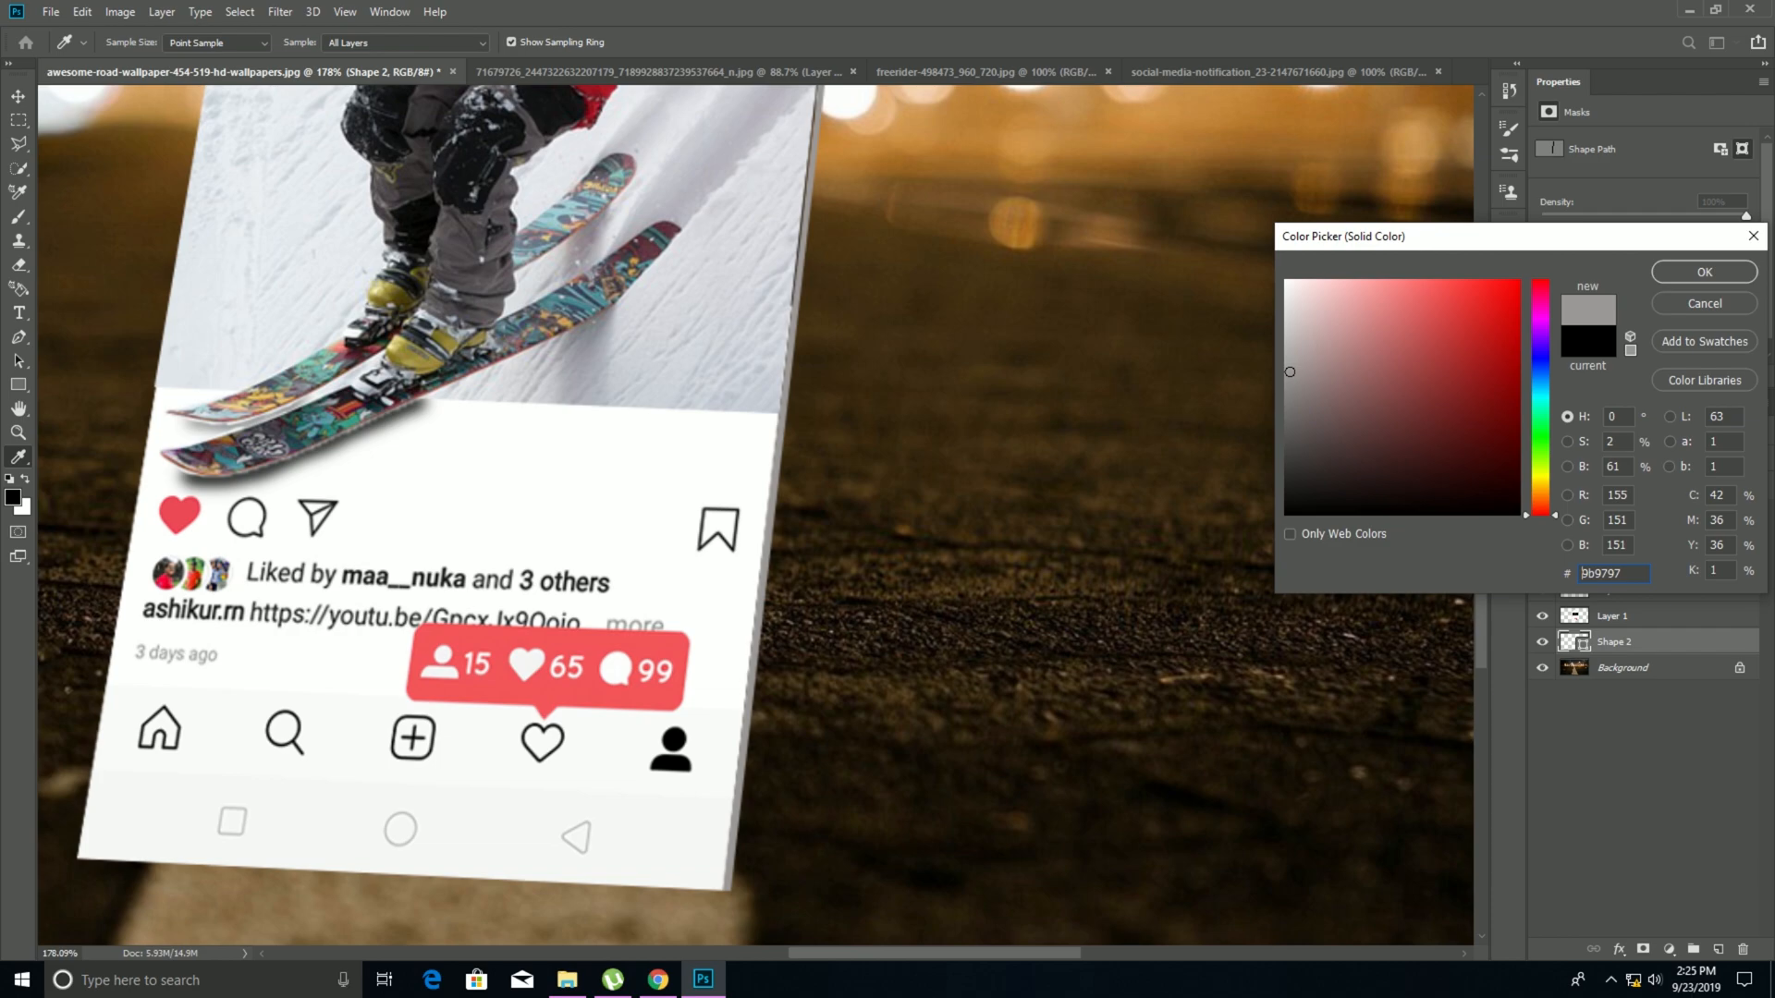
click(1704, 272)
drag(758, 277, 974, 671)
scroll(1072, 527, down, 8)
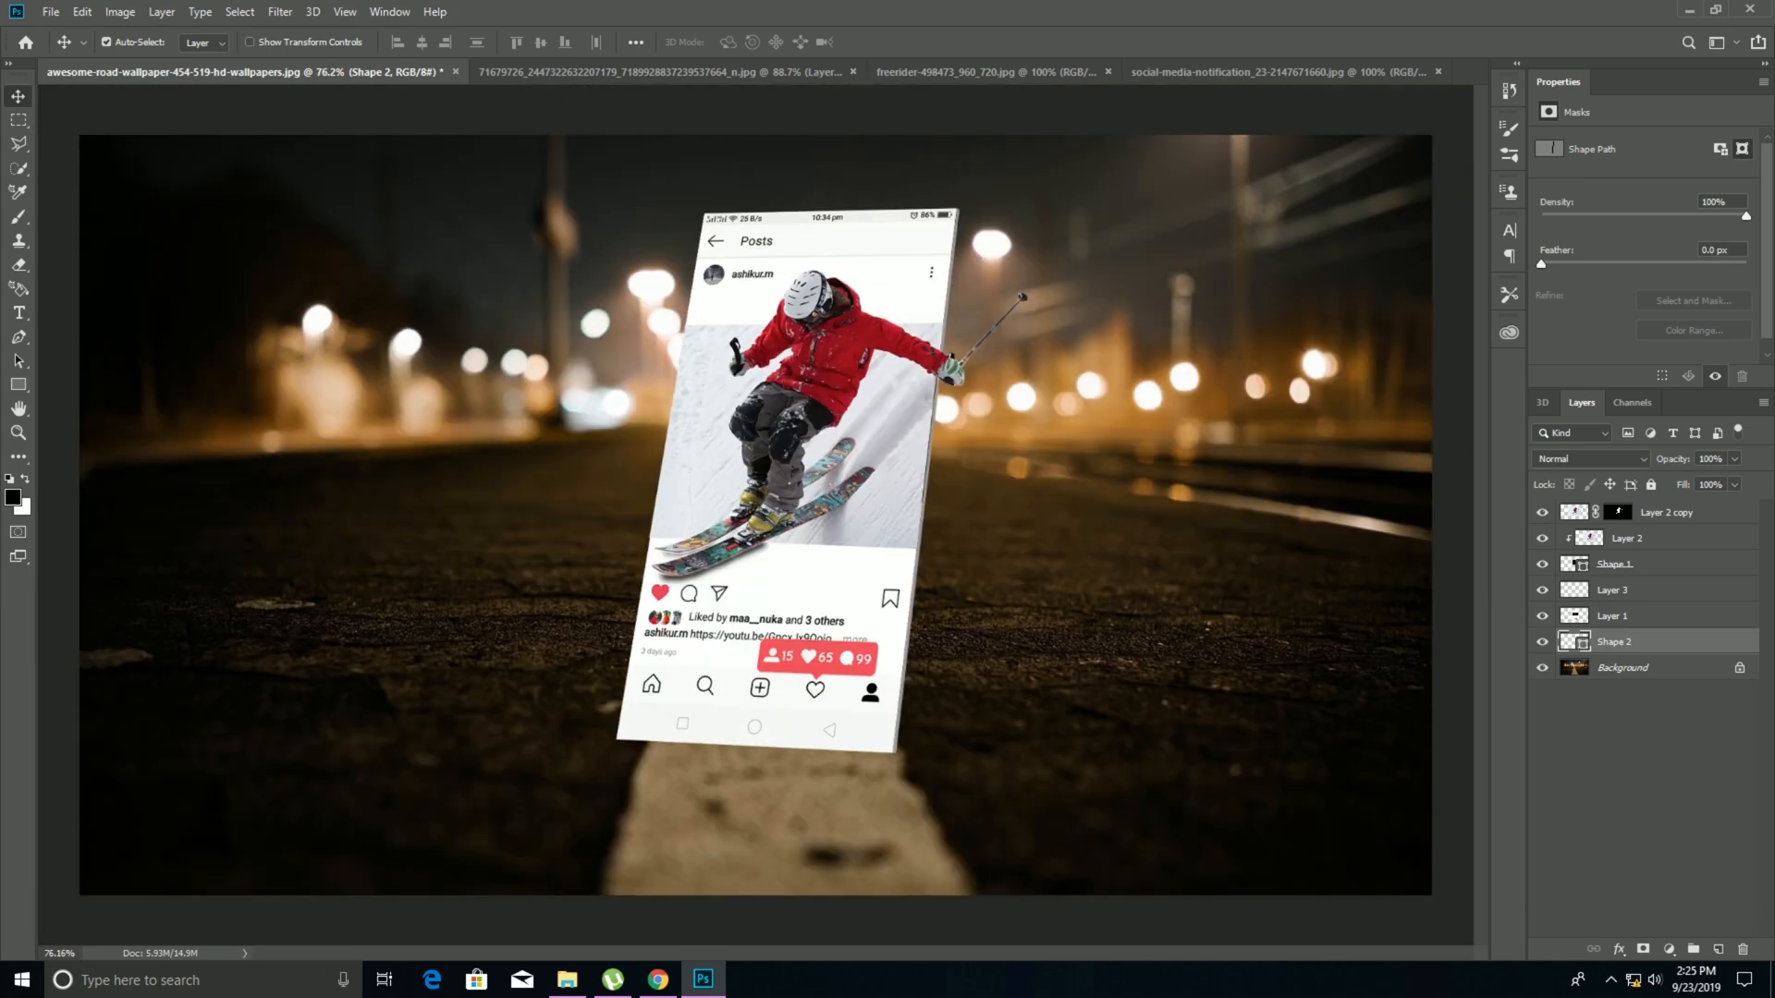